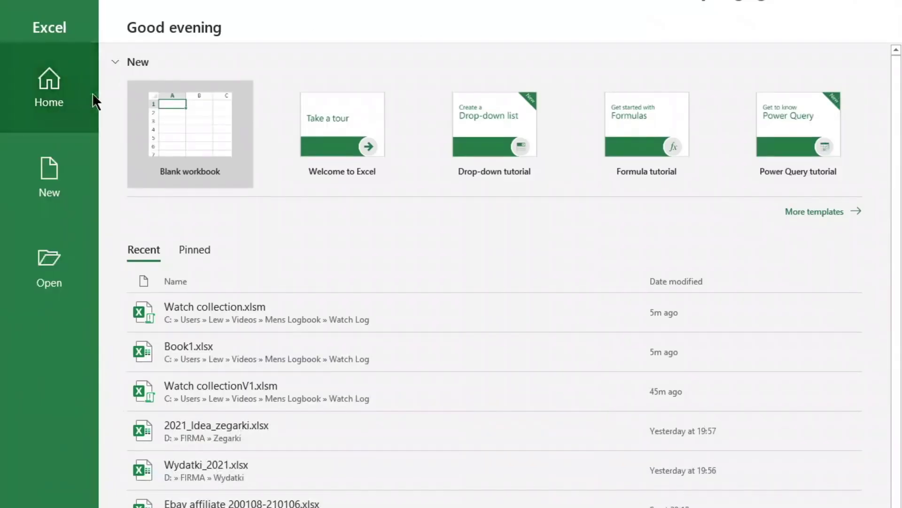
Save a new blank workbook as My collection.xlsx in Watch Log and begin renaming Sheet1.
click(195, 136)
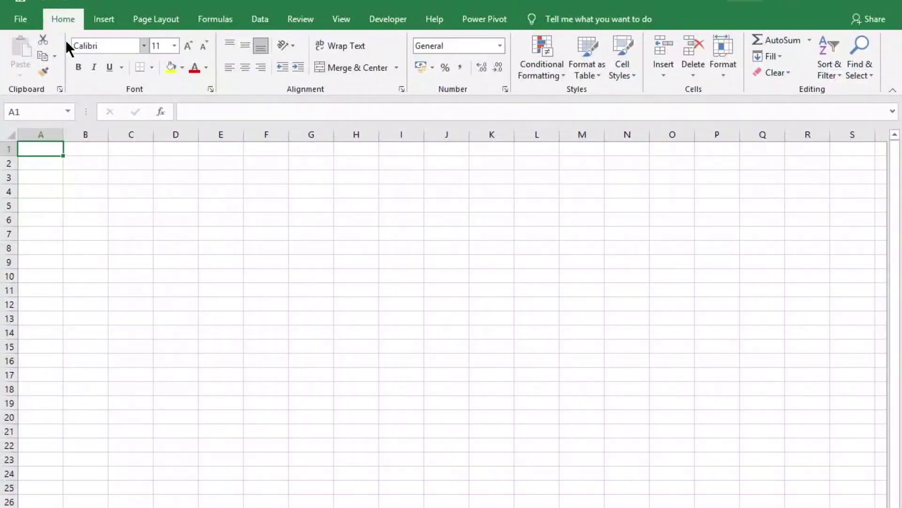
click(20, 19)
click(42, 209)
click(434, 141)
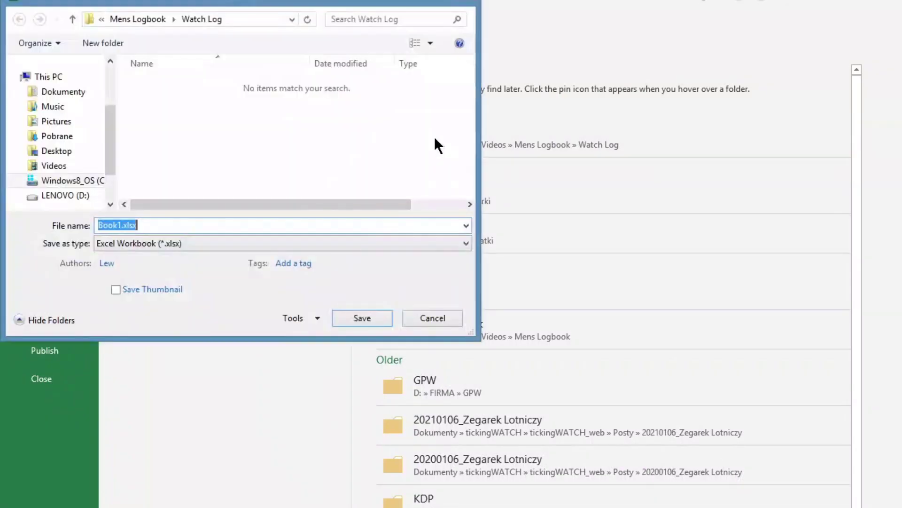
click(119, 226)
text(My collection)
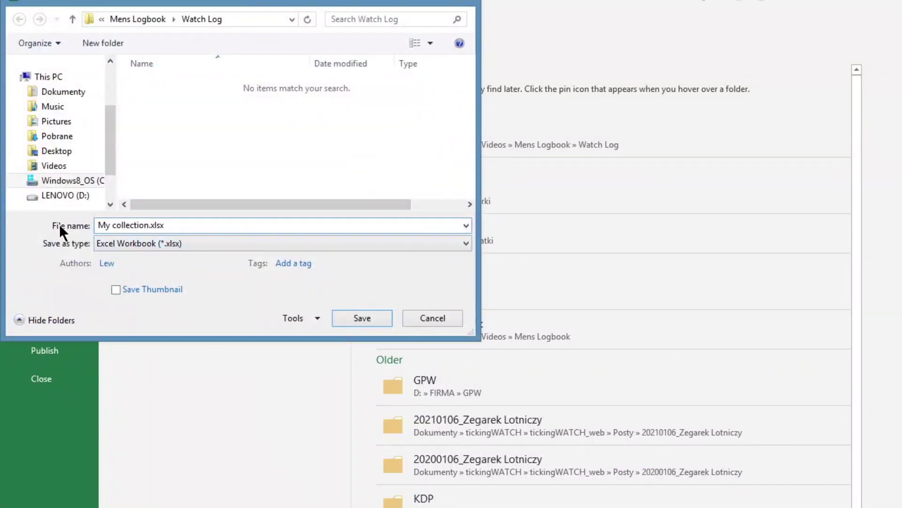
click(369, 320)
right_click(111, 476)
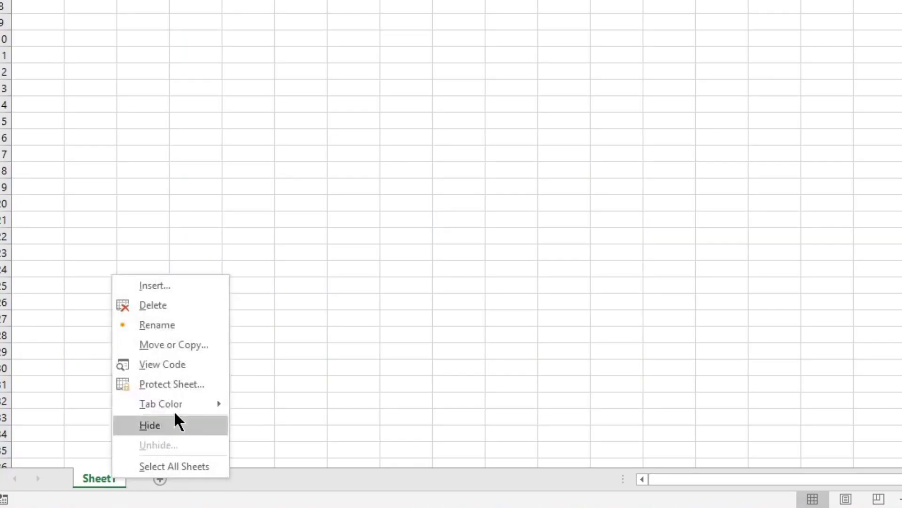
click(176, 423)
Finish the sheet name, widen column A, and enter Brand name, Model, Serial number in A1:C1.
text(My wat)
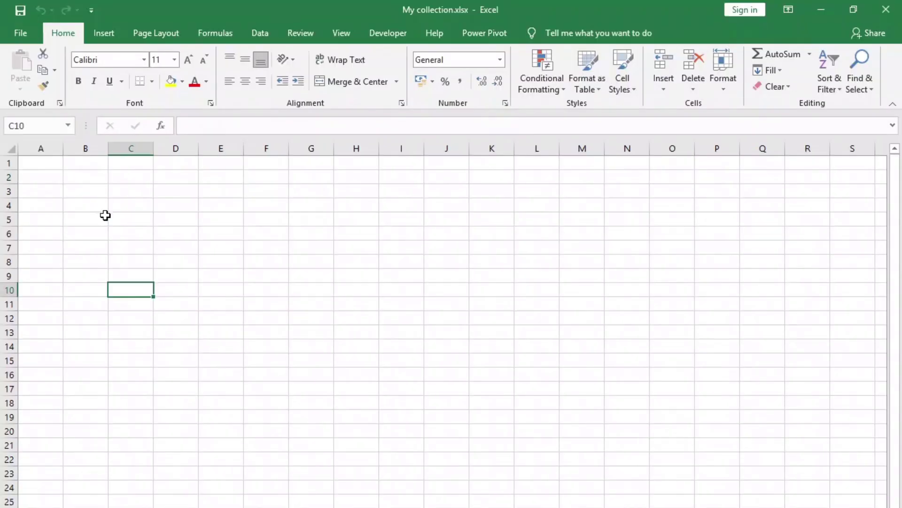
click(52, 164)
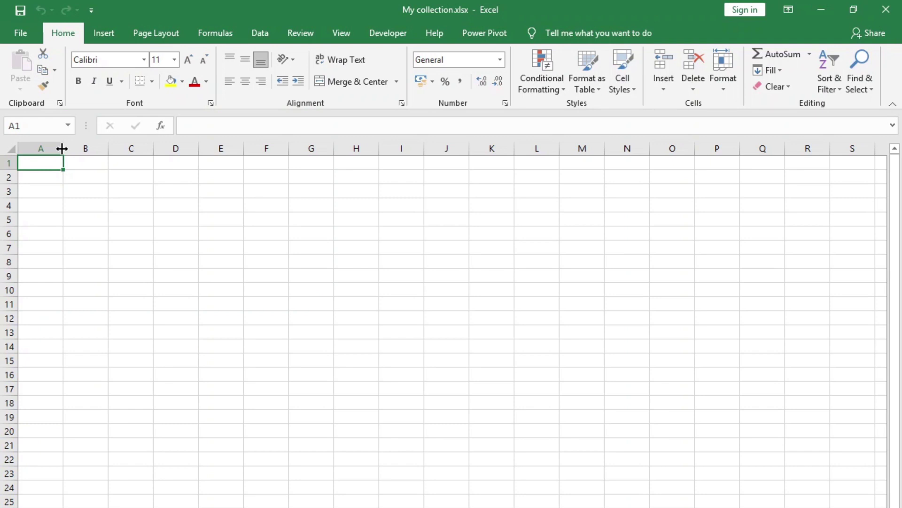
drag(62, 148, 120, 148)
text(Brand name)
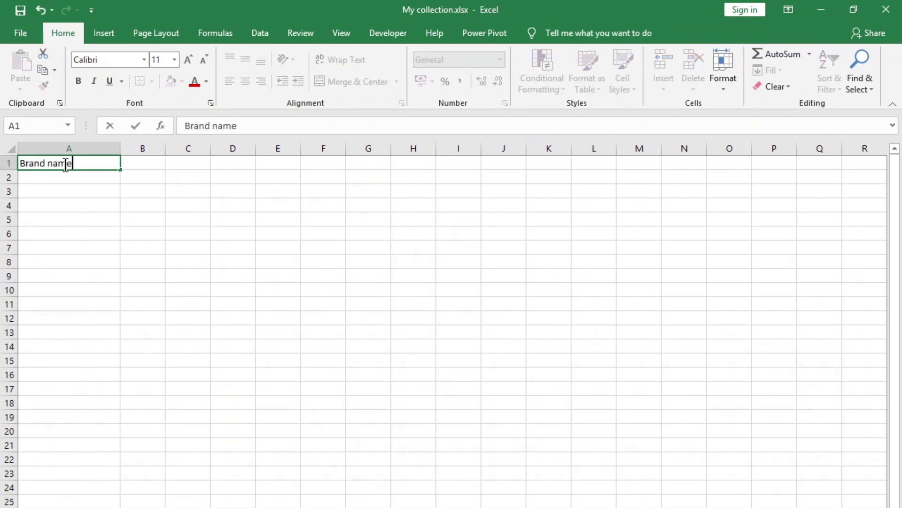
key(Tab)
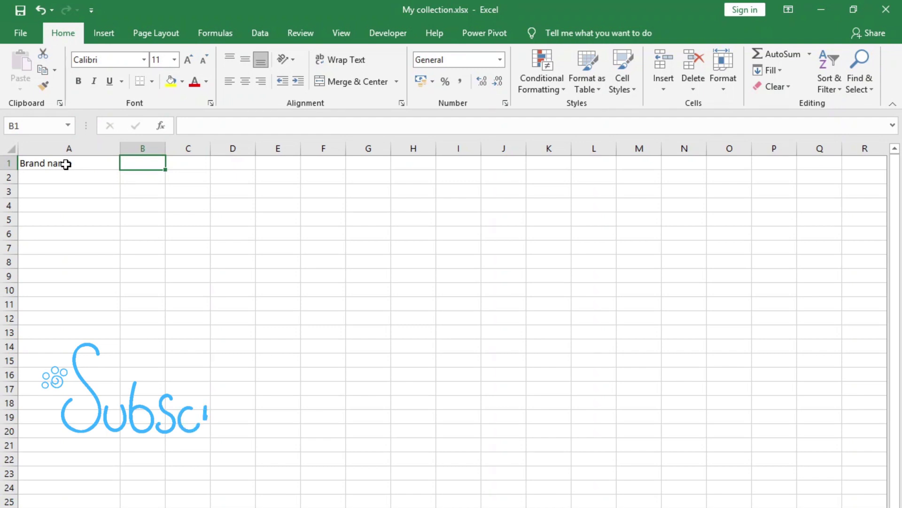
text(Model)
key(Tab)
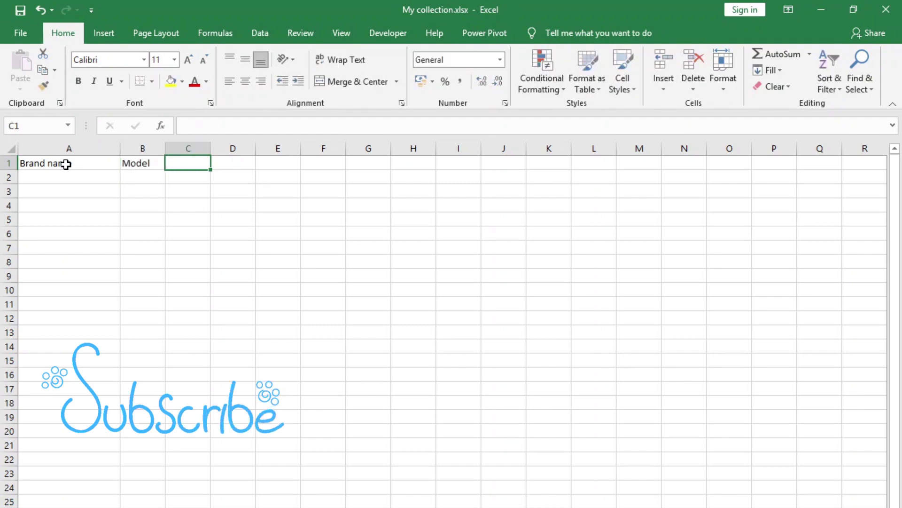
text(Sero)
text(mber)
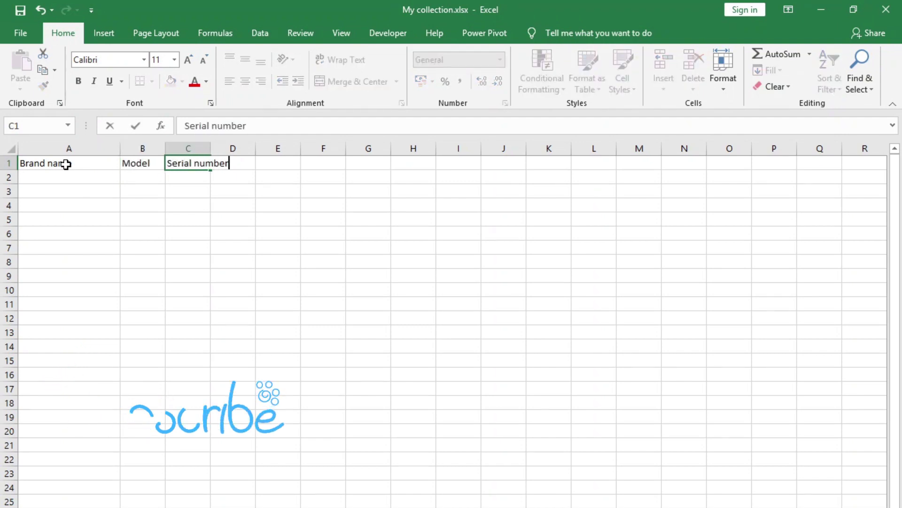
key(Tab)
double_click(210, 149)
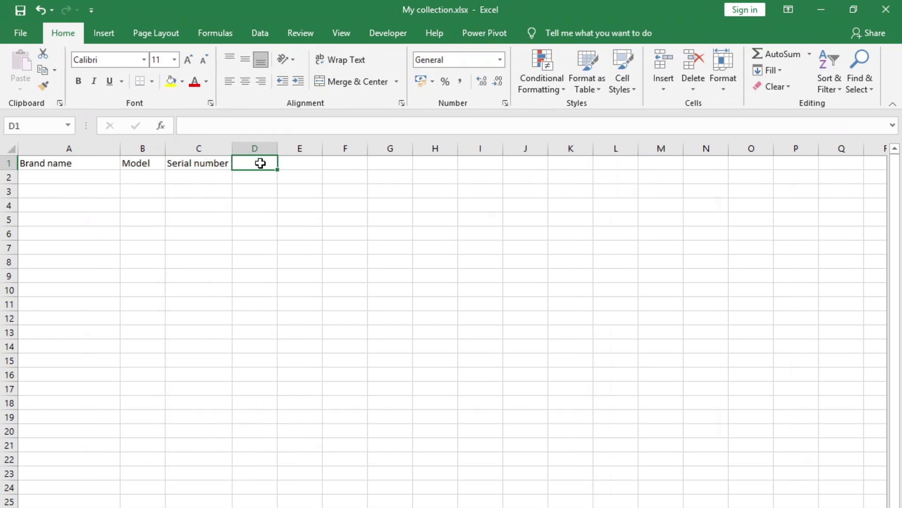
Add Year manufactured, Purchase date, Price and Dimensions headings in D1:G1, fitting column widths.
text(Year manufa)
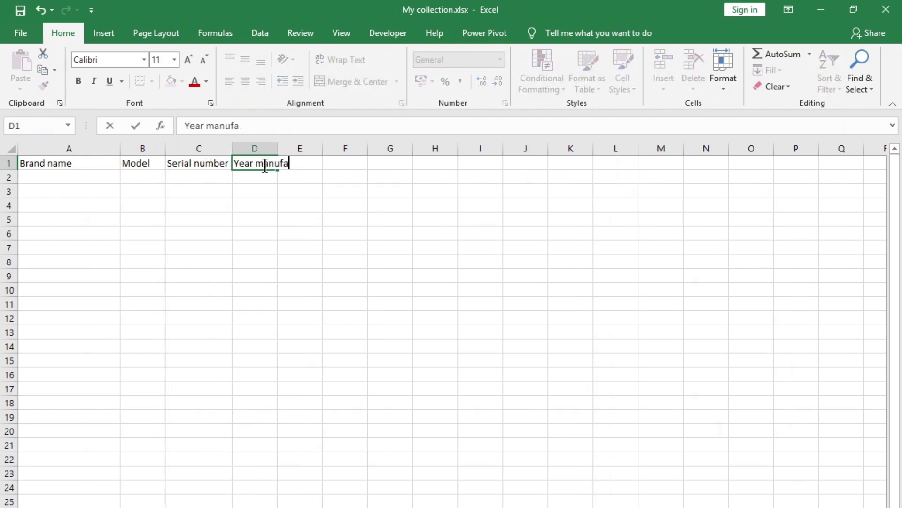
text(ed)
key(Return)
double_click(277, 148)
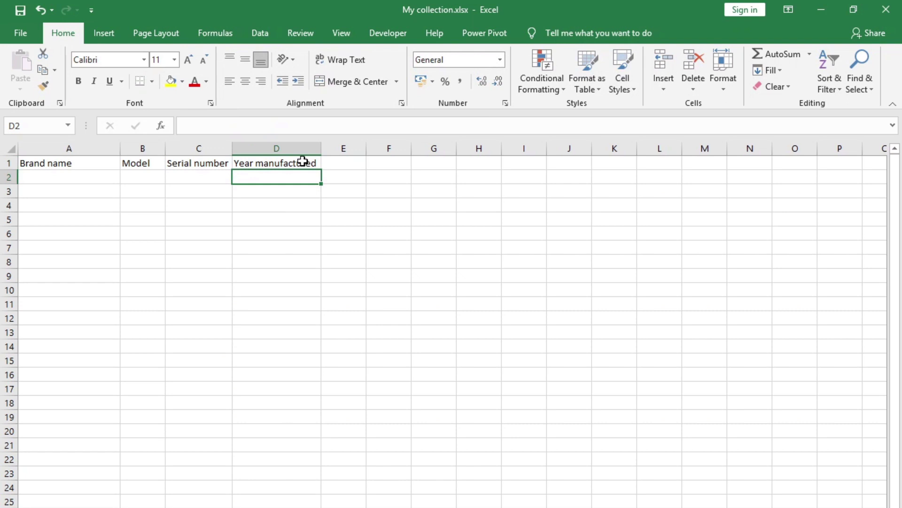
click(343, 162)
mouse_move(321, 148)
mouse_down()
mouse_move(282, 140)
mouse_move(323, 141)
mouse_up()
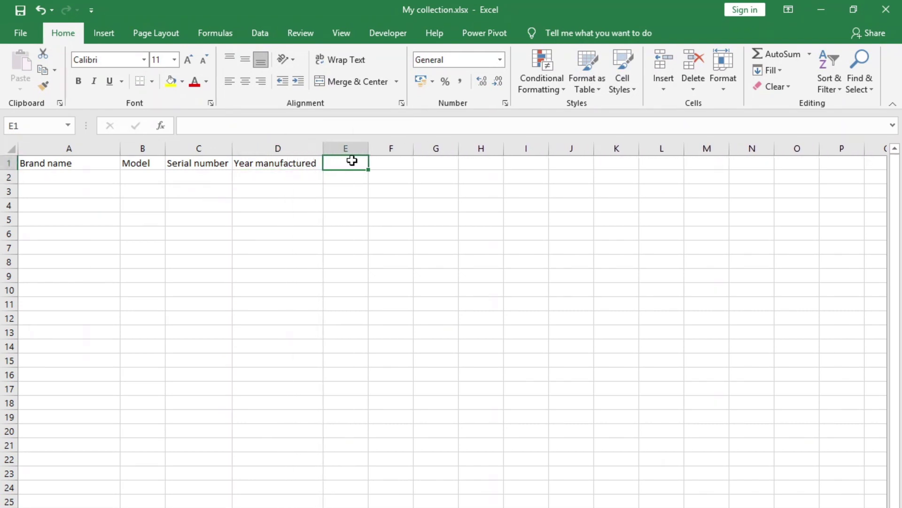
text(Purchase date)
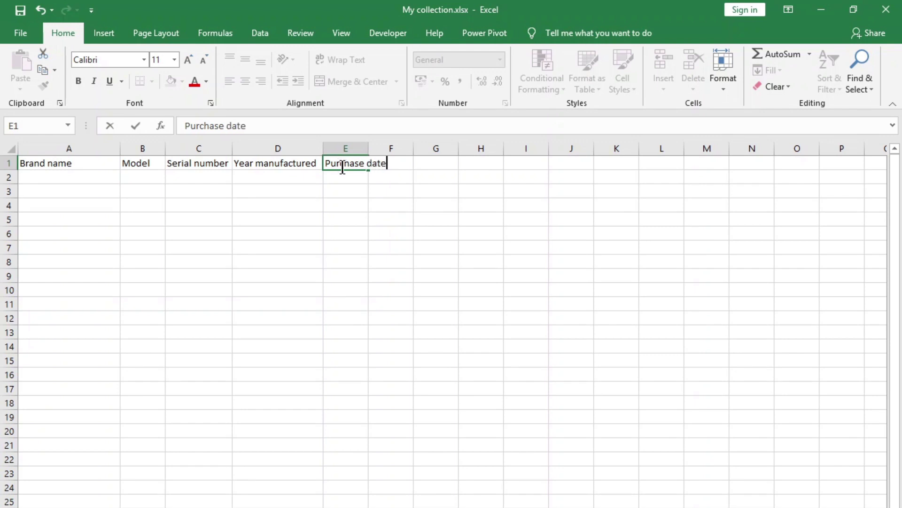
key(Tab)
text(Price)
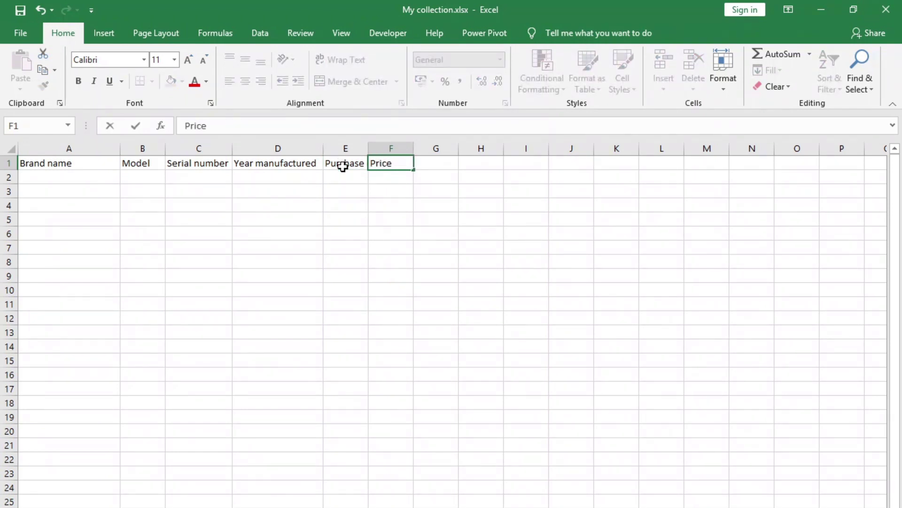
key(Tab)
text(D)
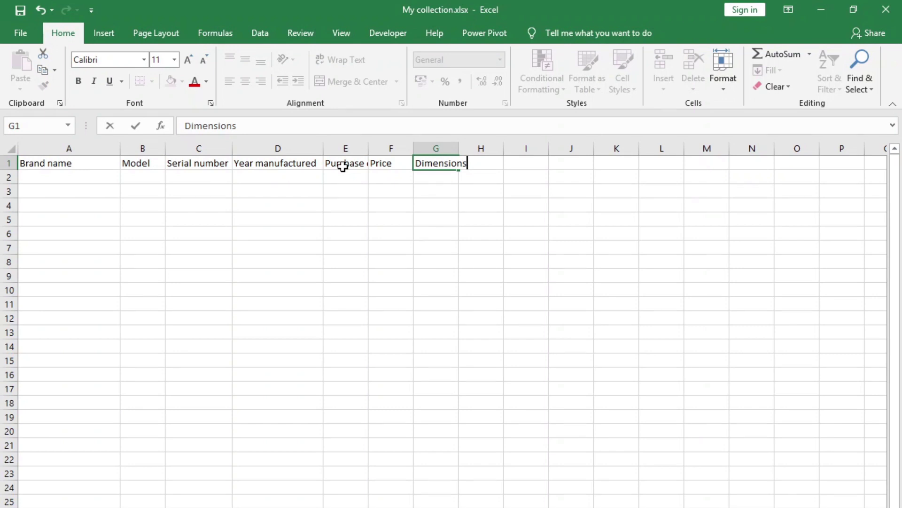
key(Return)
Enter Diameter, Thickness, Lug width and Lug distance sub-headings in G2:J2 under Dimensions.
text(Diameter)
key(Tab)
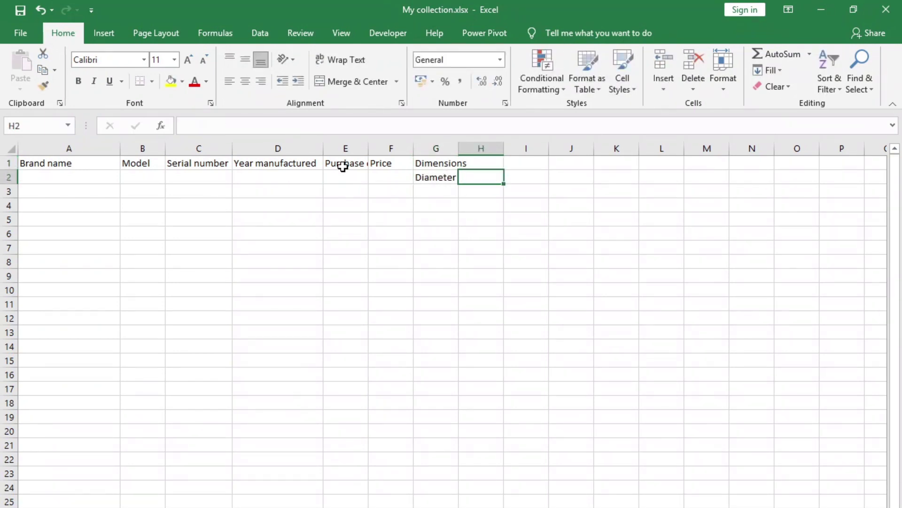
text(Thickness)
key(Tab)
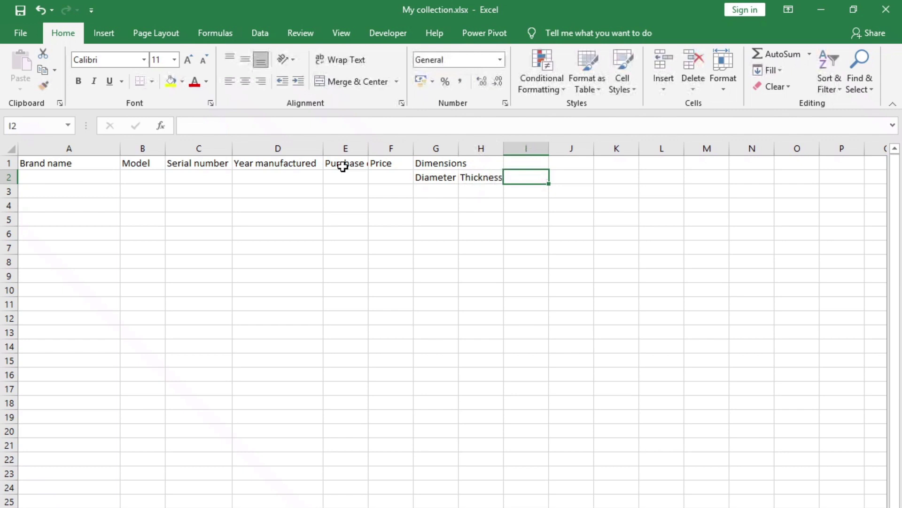
text(Lug width)
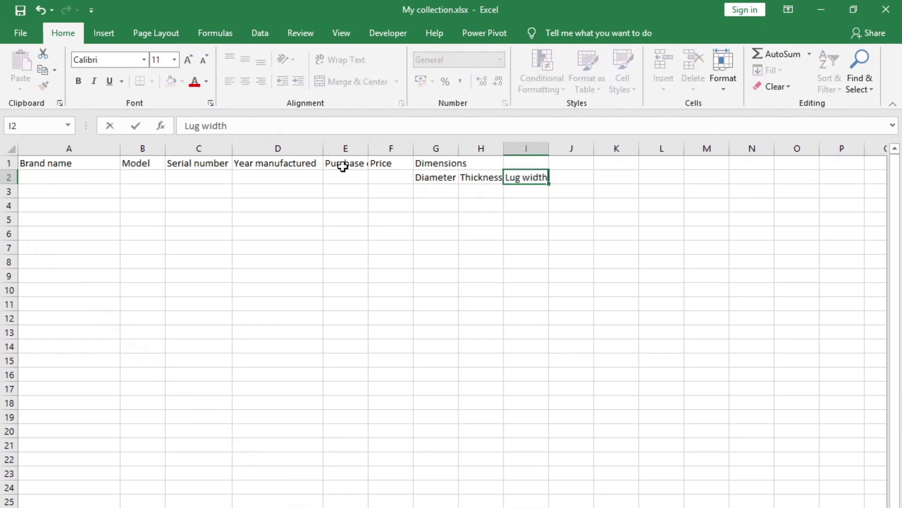
key(Tab)
text(Lug)
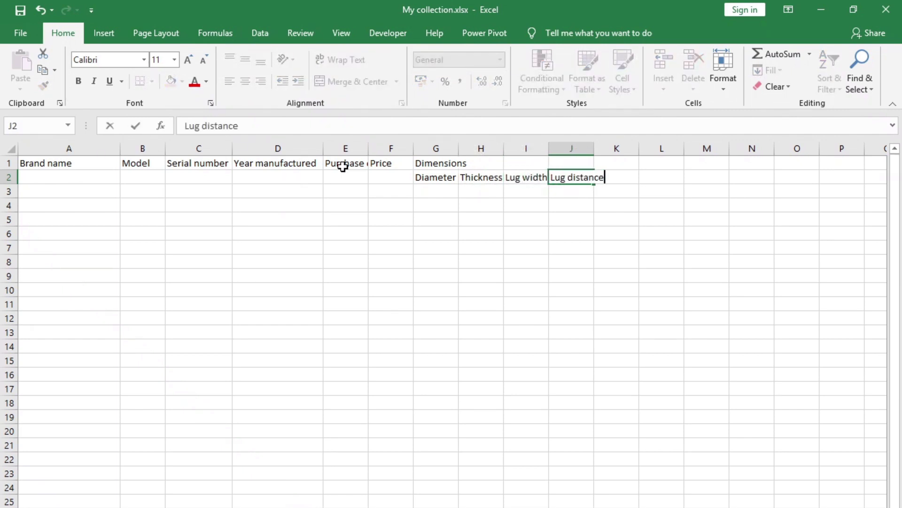
key(Tab)
click(620, 163)
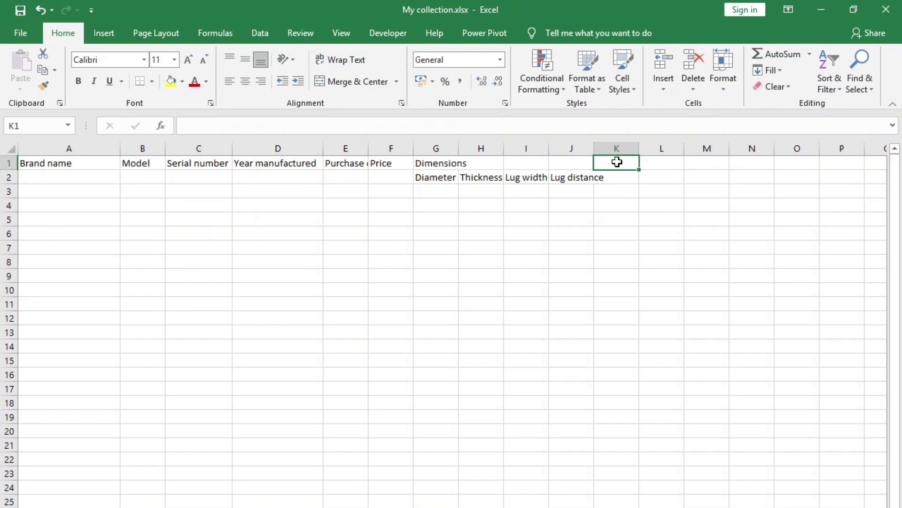
Add Case material, Band material and Movement headings, with Type, Calibre, Jewels, Other beneath Movement.
text(Case material)
key(Tab)
text(Band)
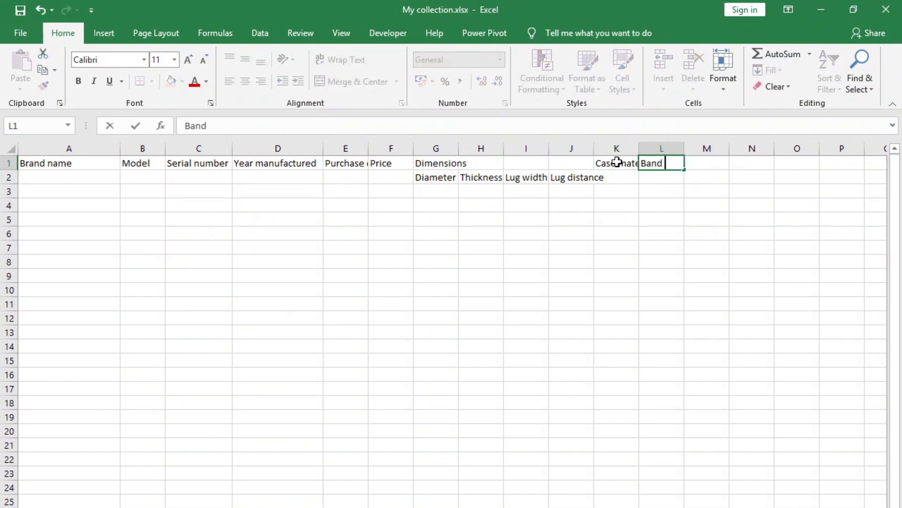
key(Tab)
text(Mo)
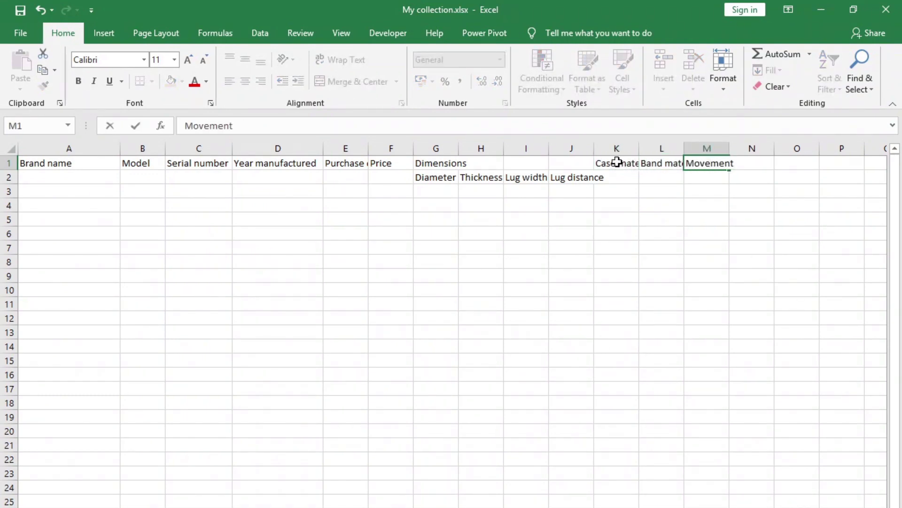
key(Return)
text(Type)
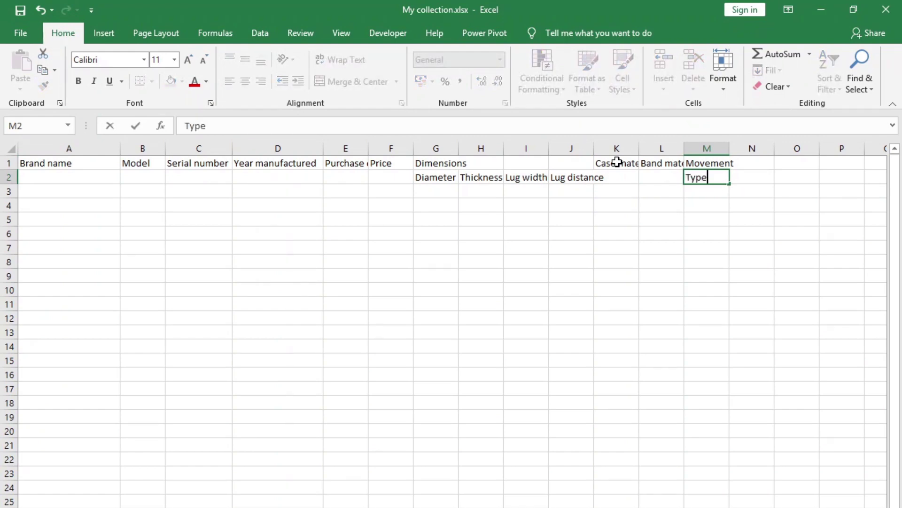
key(Tab)
text(Cali)
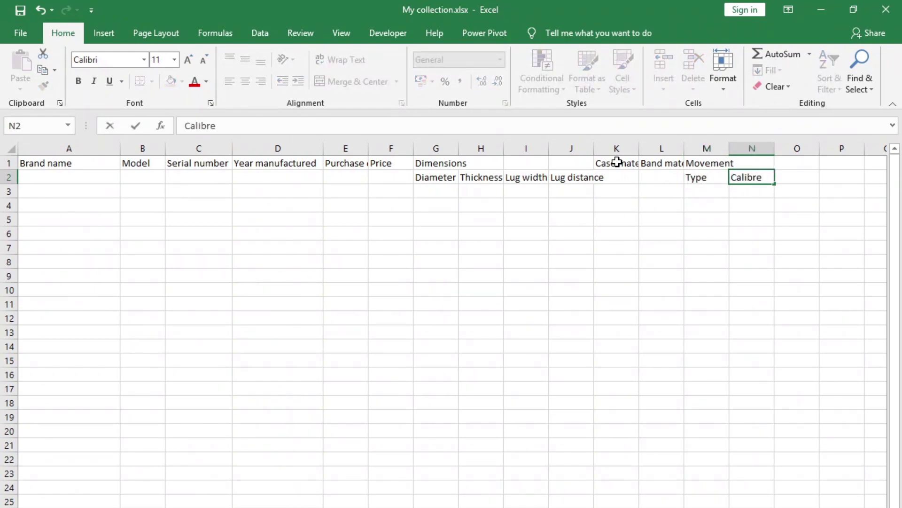
key(Tab)
text(Jewels)
key(Tab)
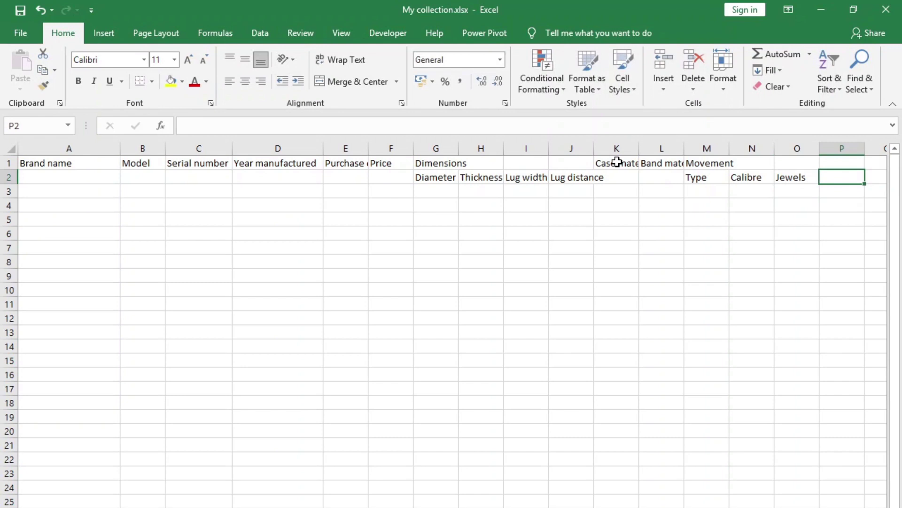
text(Other)
key(Tab)
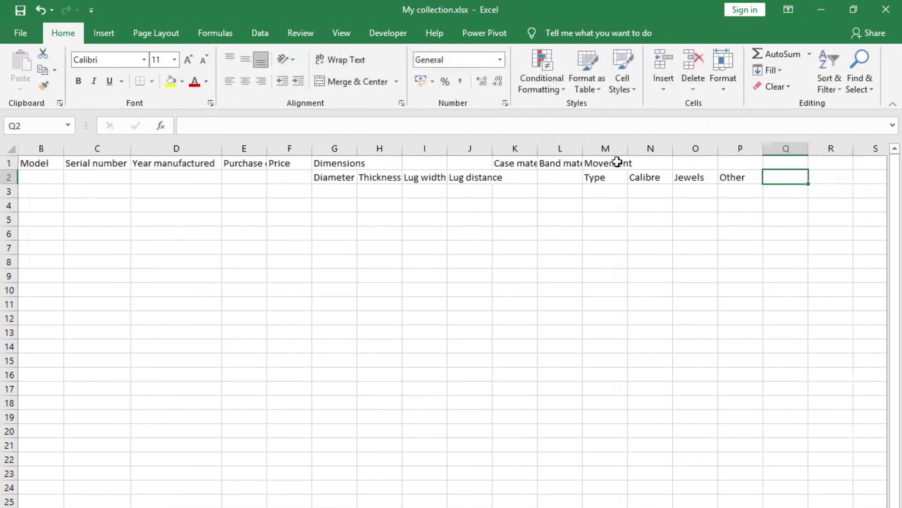
Add Style, Features, Repair / Service, Additional notes, Sell date and Sell price headings in row 1.
key(Up)
text(S)
key(Tab)
text(Fe)
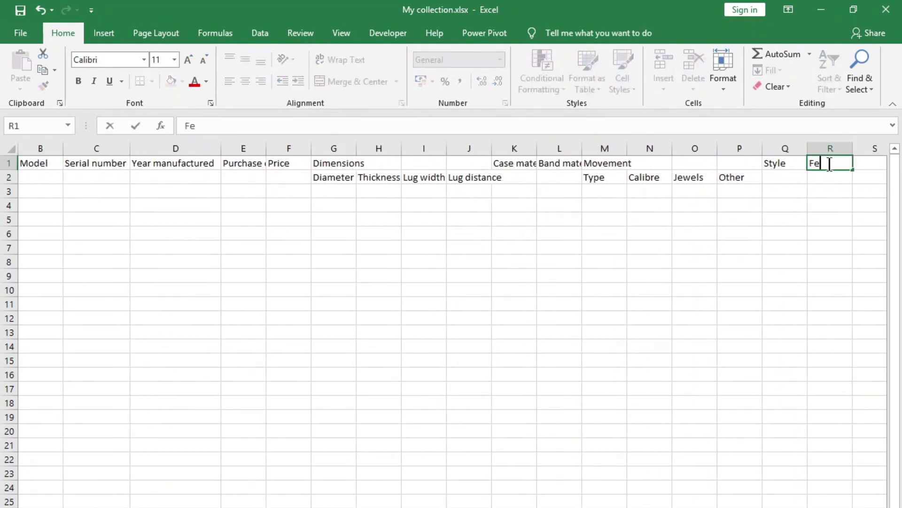
key(Tab)
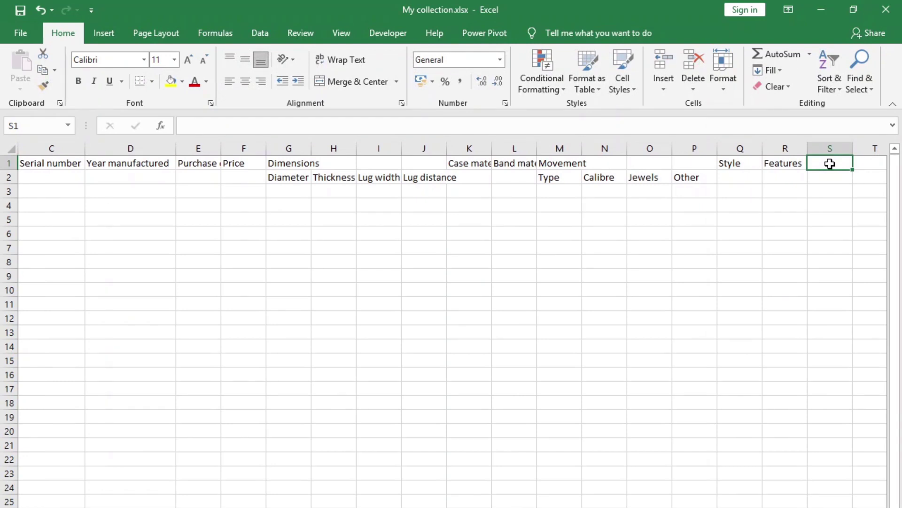
text(Repair / Service)
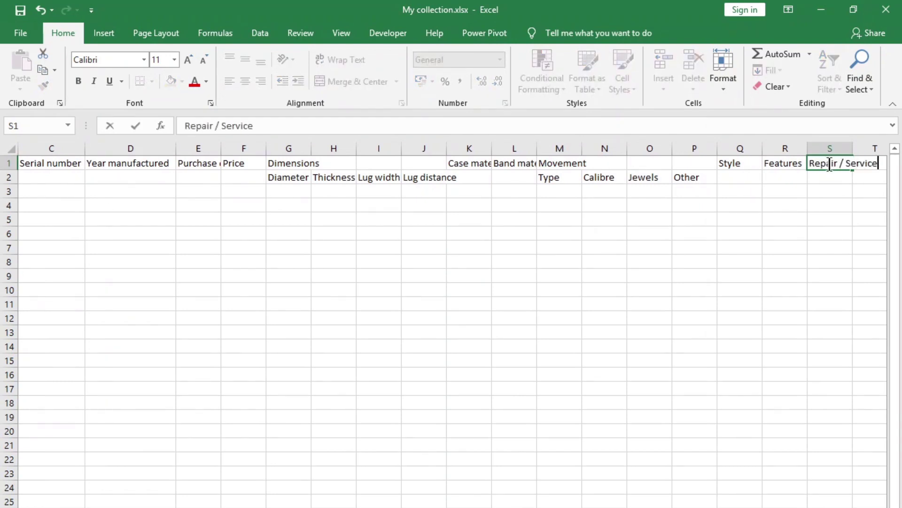
key(Tab)
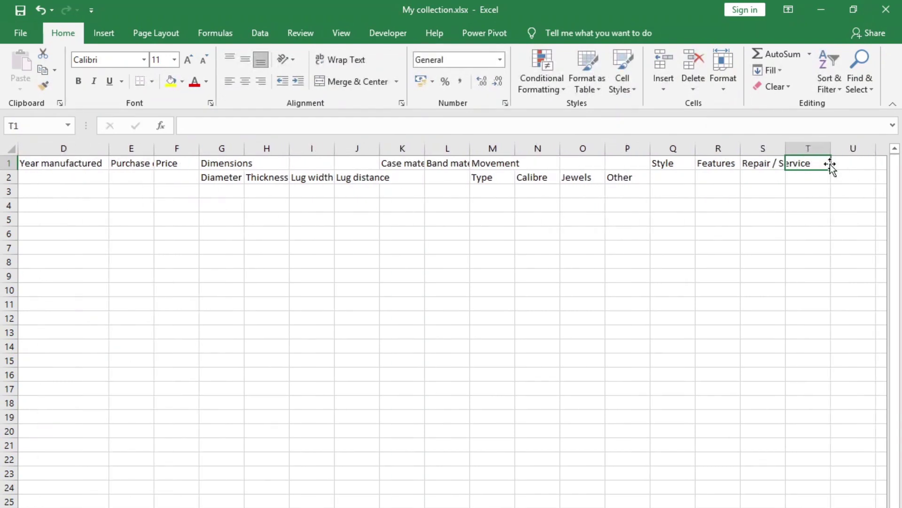
text(Additional notes)
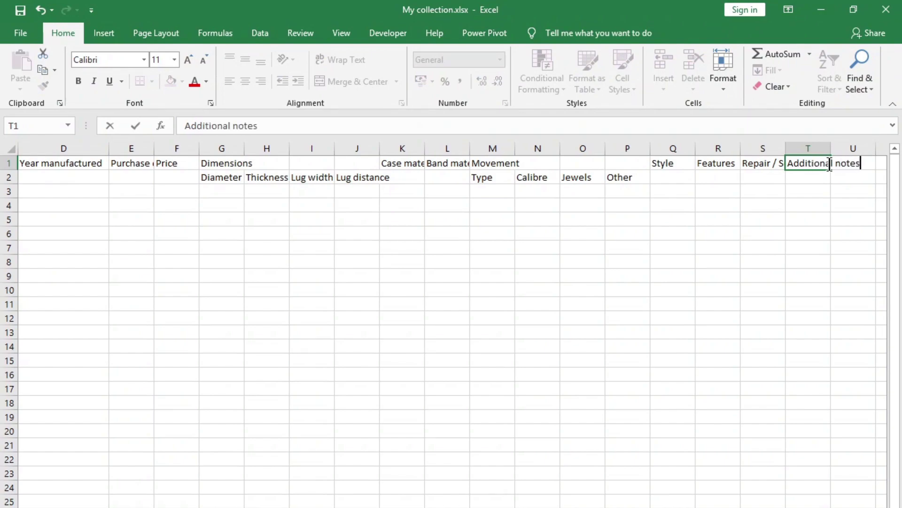
key(Tab)
text(Sell)
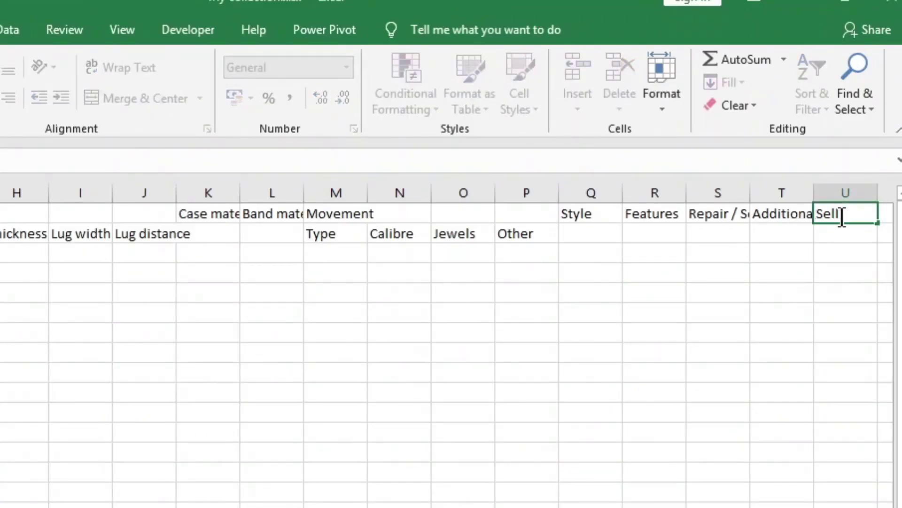
text( date)
key(Tab)
text(Sell)
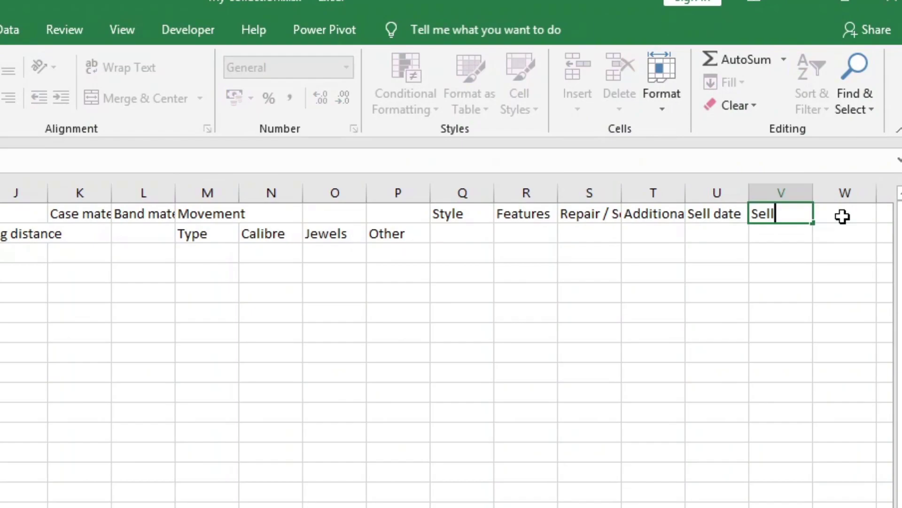
key(Return)
Merge and centre the Brand name through Price headings each across both header rows.
drag(623, 192, 694, 148)
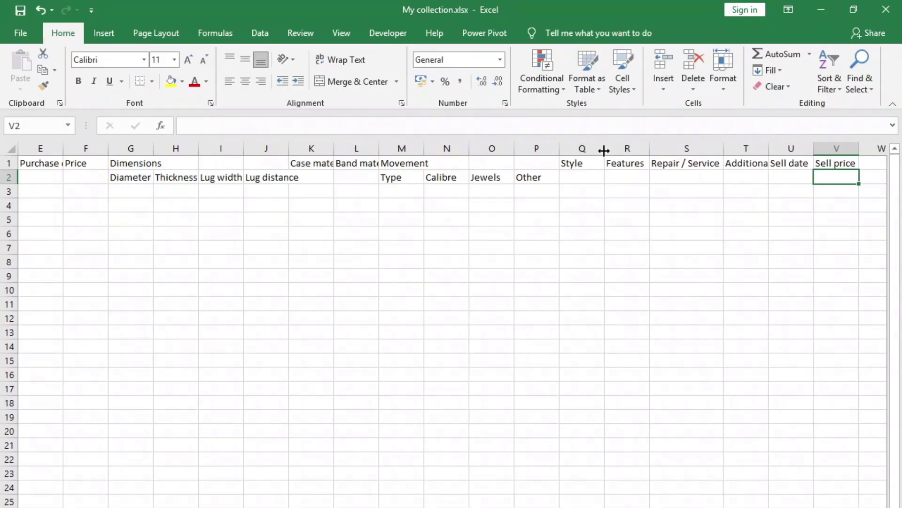
click(600, 182)
key(Left)
scroll(282, 222, left, 3)
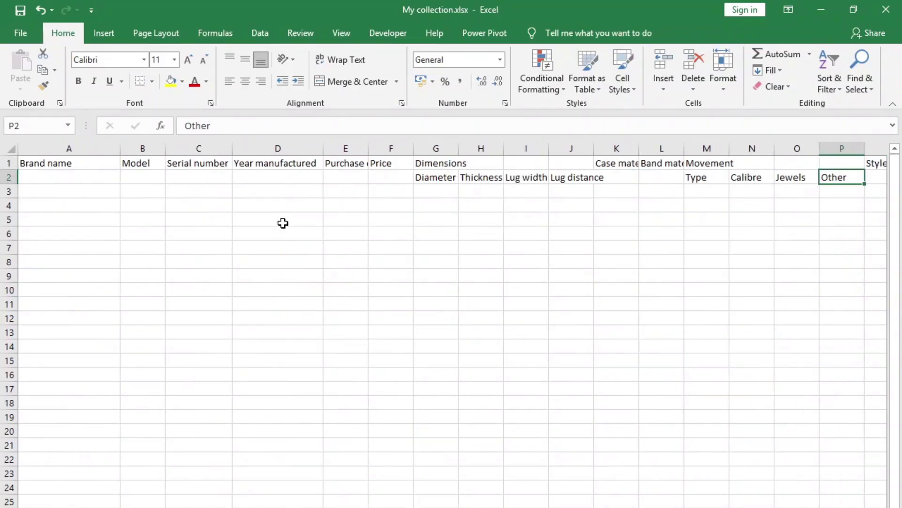
click(90, 164)
drag(90, 164, 90, 177)
drag(142, 163, 143, 177)
drag(198, 163, 199, 177)
drag(277, 163, 278, 177)
drag(345, 164, 345, 177)
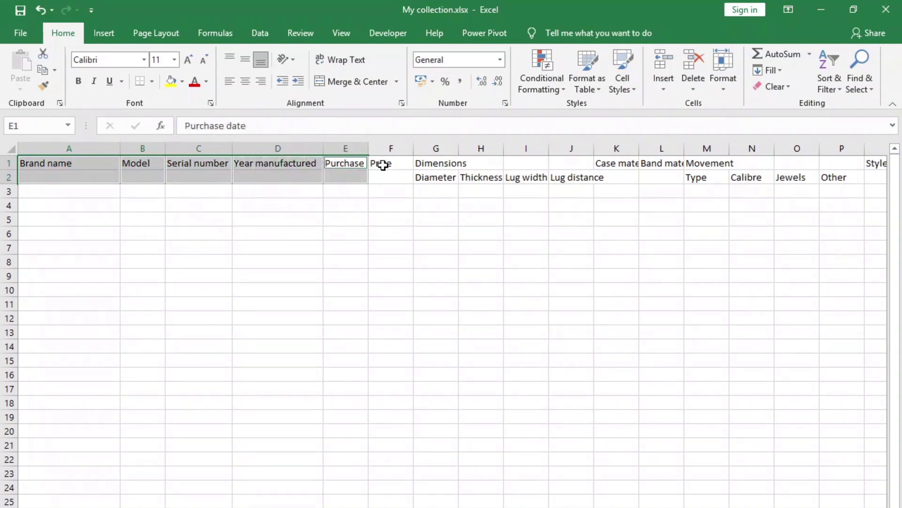
click(346, 84)
Merge Dimensions over its four sub-columns and merge the Case material, Band material and Movement headings.
mouse_move(436, 163)
mouse_down()
mouse_move(572, 163)
mouse_move(616, 177)
mouse_up()
click(357, 81)
mouse_move(661, 163)
ctrl+mouse_down()
mouse_move(661, 177)
mouse_move(841, 163)
ctrl+mouse_up()
click(357, 81)
Merge the remaining headings from Style through Sell price across both header rows.
click(661, 261)
scroll(486, 218, right, 5)
drag(559, 163, 559, 177)
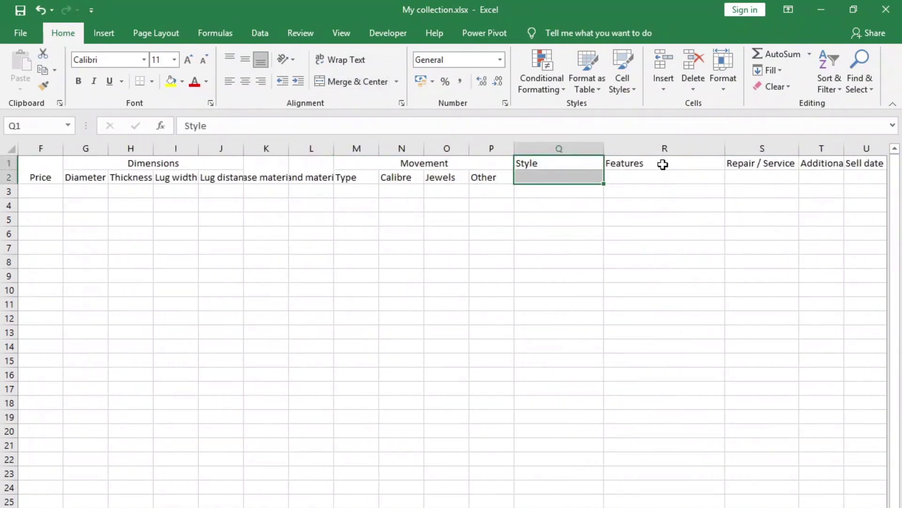
ctrl+drag(664, 163, 665, 177)
ctrl+drag(762, 163, 762, 177)
ctrl+drag(821, 163, 821, 177)
ctrl+drag(866, 163, 866, 177)
click(357, 81)
scroll(467, 235, right, 5)
drag(510, 163, 510, 177)
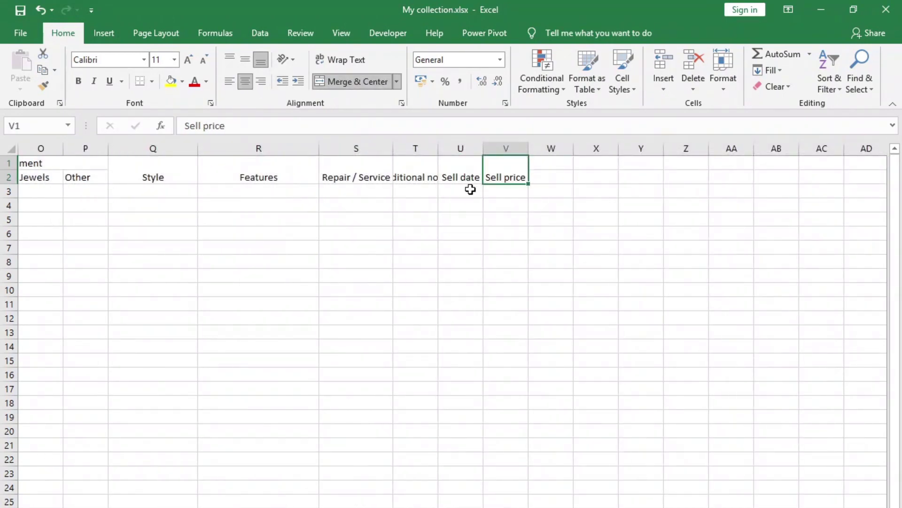
Middle- and centre-align header rows 1–2 and AutoFit columns to their headings.
drag(8, 163, 8, 178)
click(245, 59)
click(244, 82)
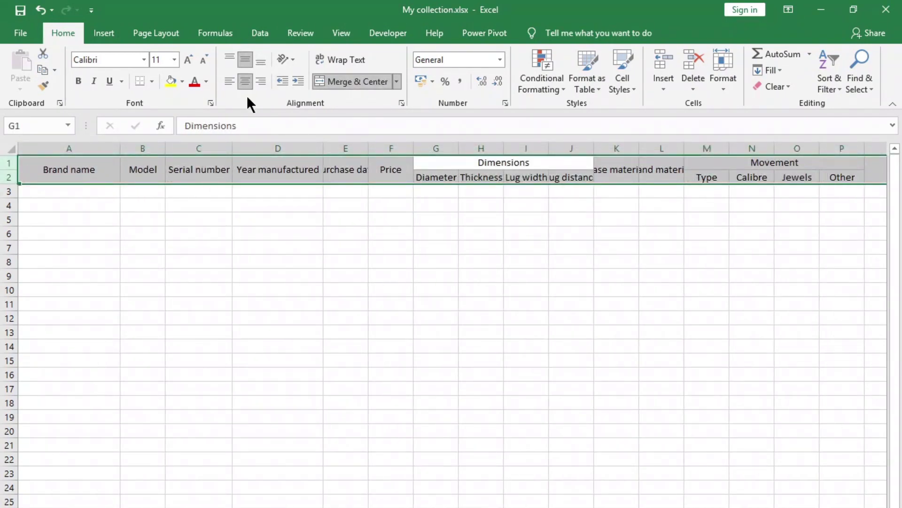
double_click(324, 148)
double_click(368, 148)
click(591, 233)
double_click(659, 148)
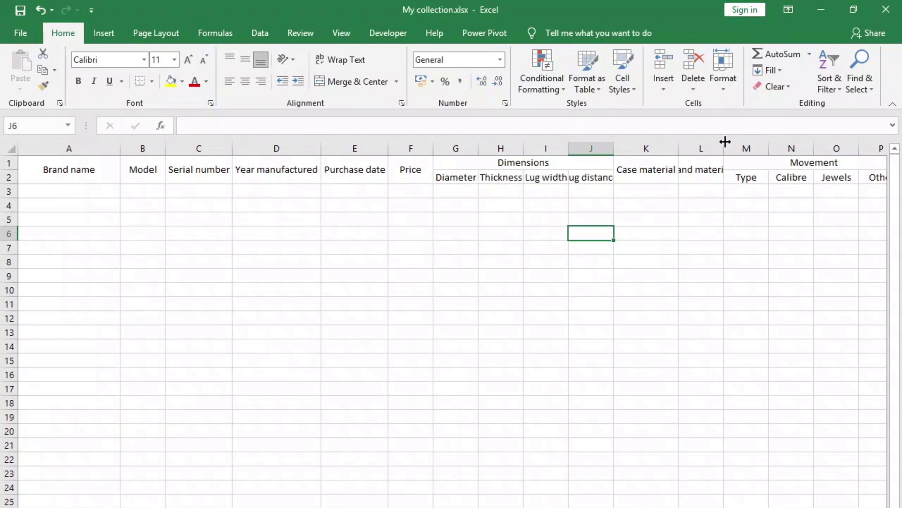
double_click(724, 148)
double_click(478, 148)
double_click(572, 148)
double_click(637, 148)
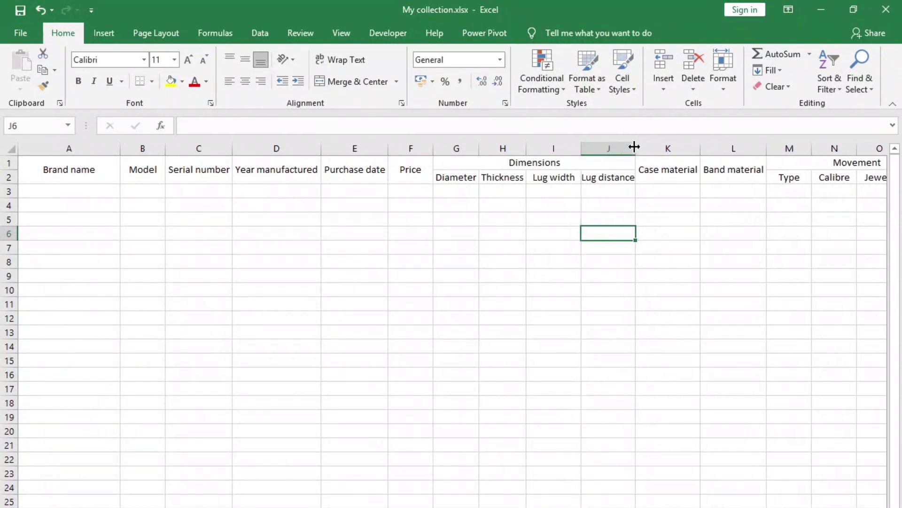
click(70, 276)
Insert two blank rows above the header rows.
drag(96, 193, 207, 192)
click(10, 163)
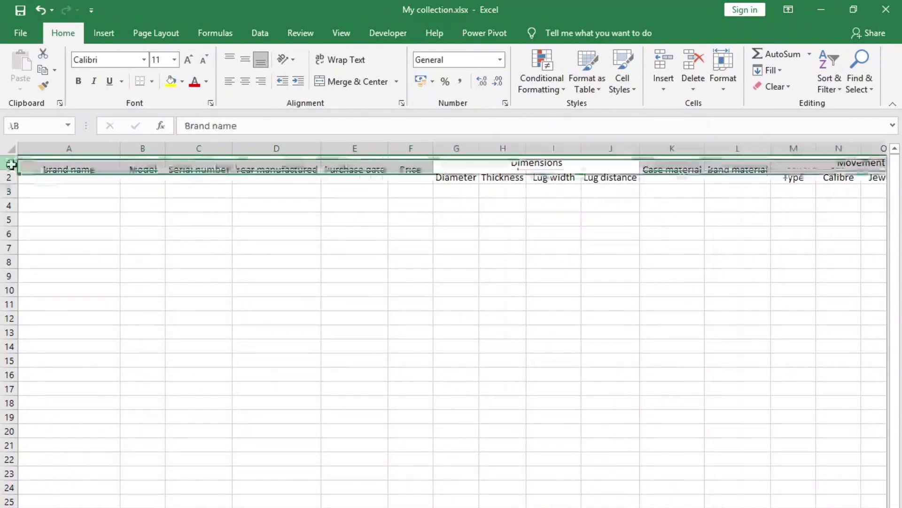
right_click(10, 177)
click(45, 275)
click(197, 259)
click(141, 162)
click(70, 197)
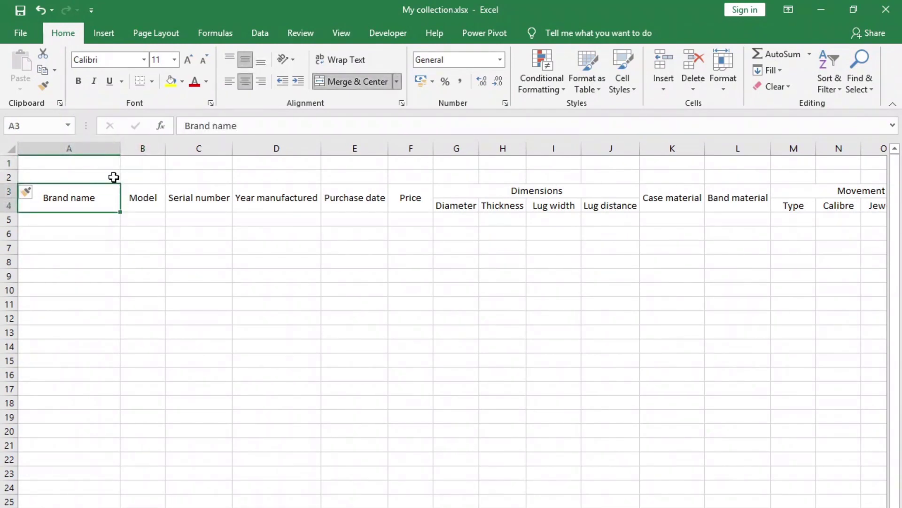
Fill the new top row with a white-to-cyan gradient across the table.
mouse_move(110, 165)
mouse_down()
mouse_move(107, 174)
mouse_move(732, 162)
mouse_up()
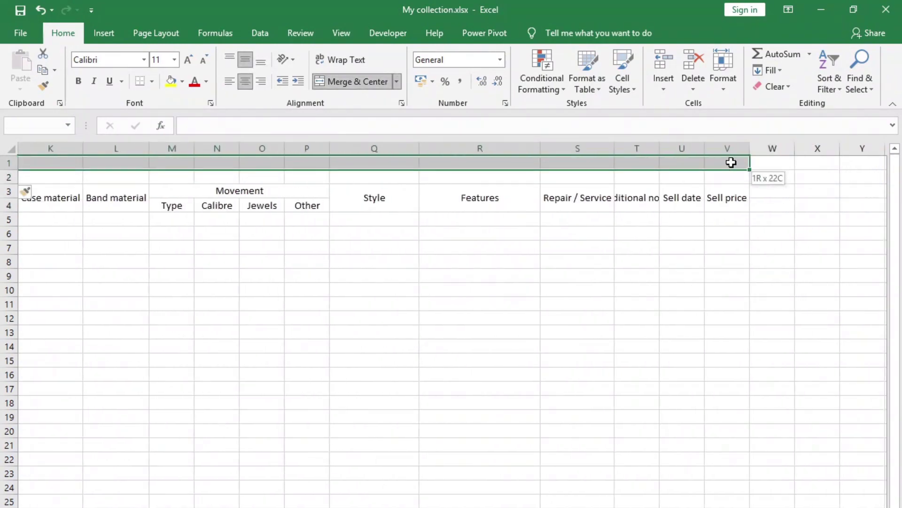
right_click(733, 163)
click(779, 420)
click(715, 271)
click(568, 352)
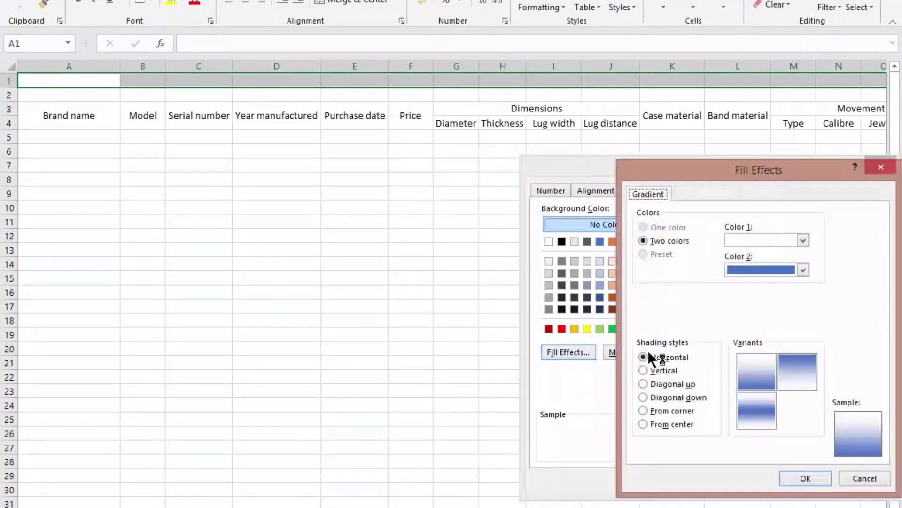
click(803, 270)
click(804, 378)
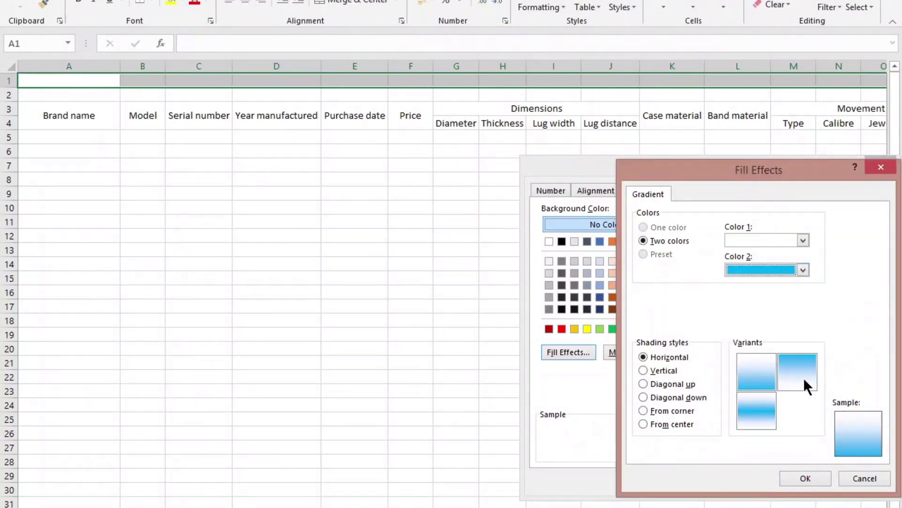
click(805, 478)
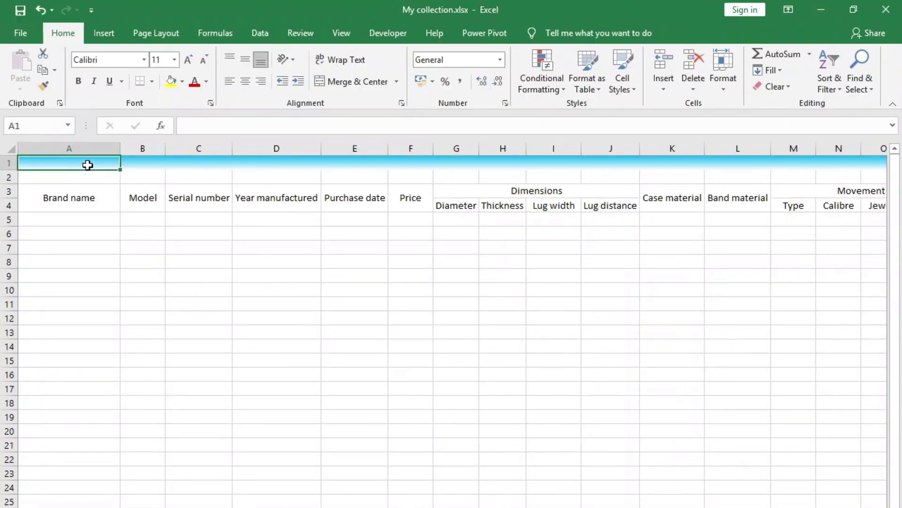
Enter the title MY COLLECTION in A1 and make it bold italic.
text(MY COLLE)
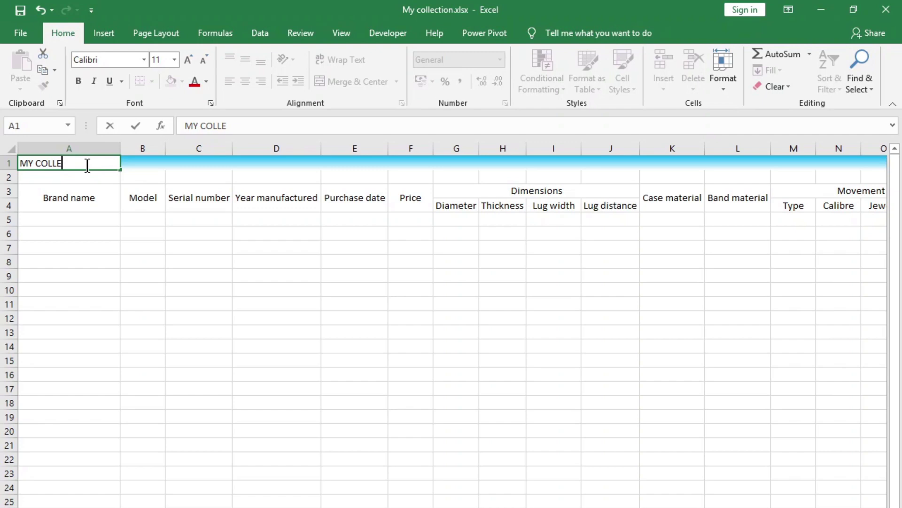
text(N)
key(Return)
click(71, 165)
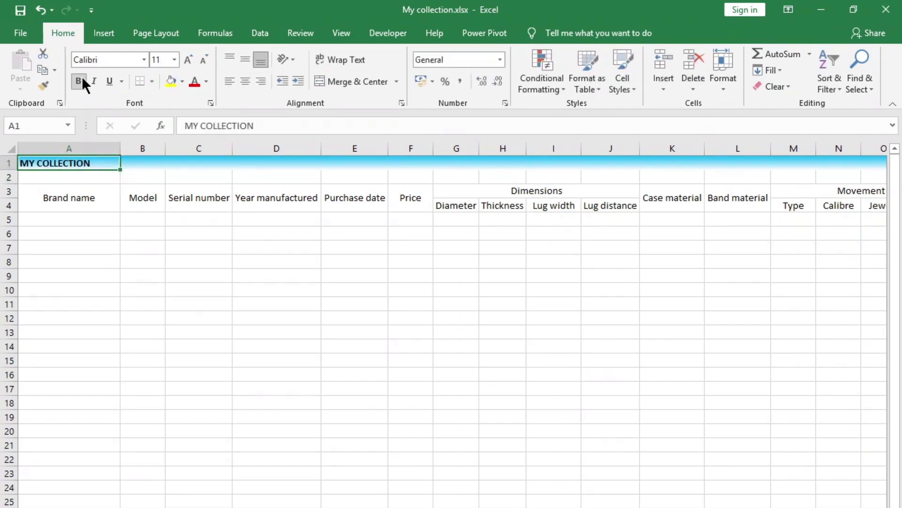
click(188, 59)
Enlarge the title to 16 pt, make row 1 taller, and shrink row 2 to a spacer.
click(188, 60)
click(94, 81)
click(81, 203)
click(101, 166)
click(178, 252)
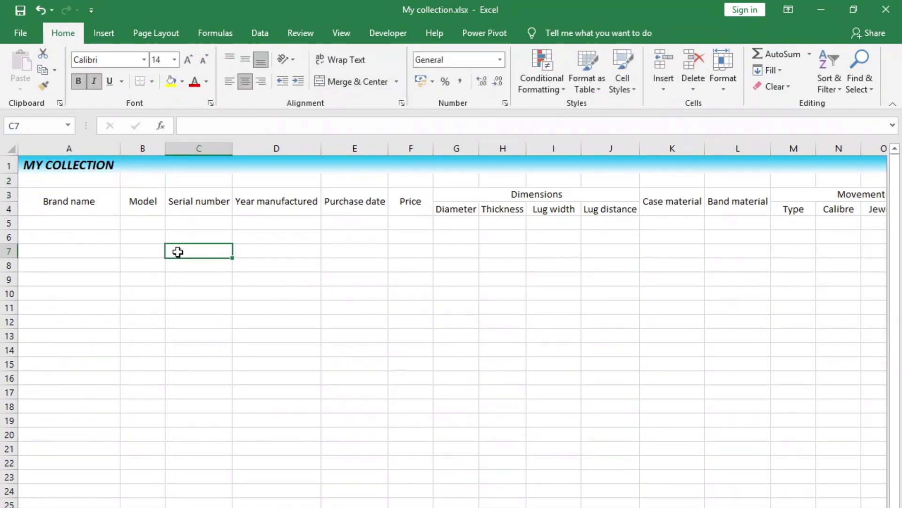
click(143, 201)
drag(10, 173, 16, 177)
click(71, 167)
click(188, 59)
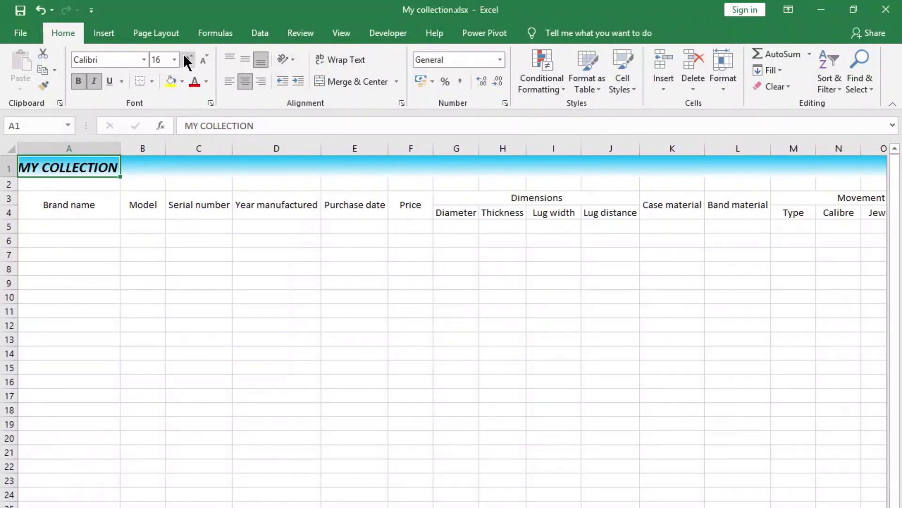
mouse_move(9, 190)
mouse_down()
mouse_move(11, 181)
mouse_move(791, 201)
mouse_up()
Give the header rows a light-blue gradient fill.
right_click(791, 201)
click(693, 463)
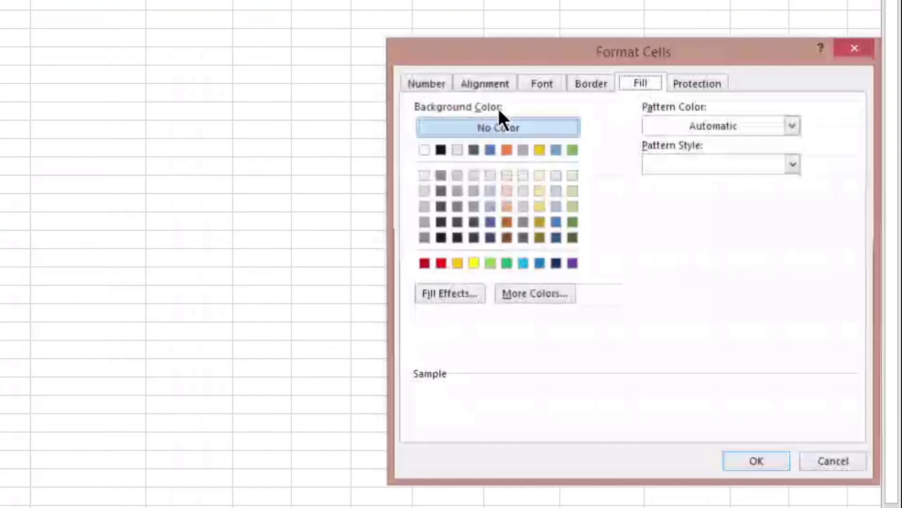
click(462, 294)
click(691, 187)
click(649, 273)
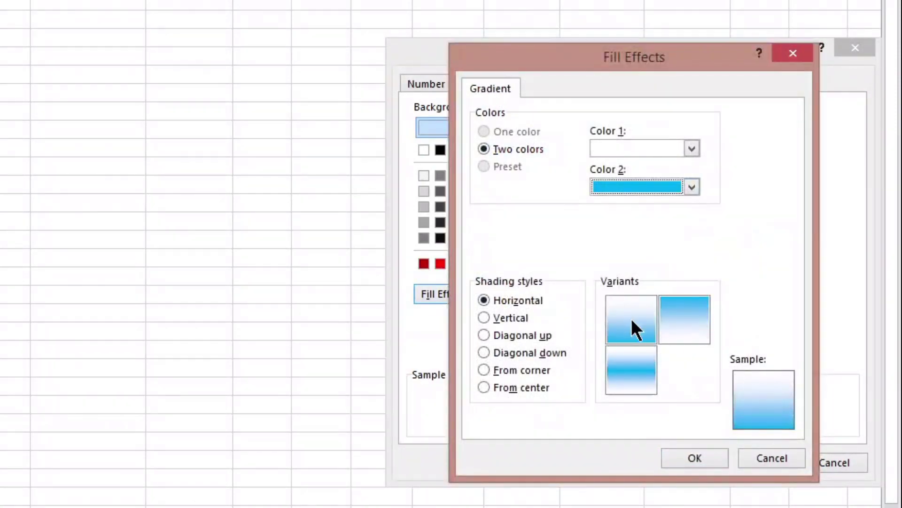
click(724, 463)
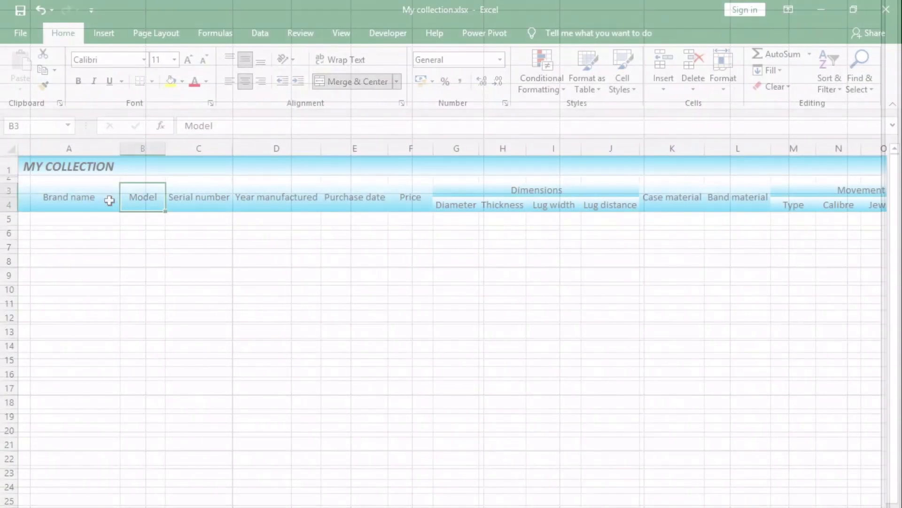
Add top and thick bottom borders to row 1 and all borders to header rows 3–4.
drag(66, 167, 841, 167)
click(152, 82)
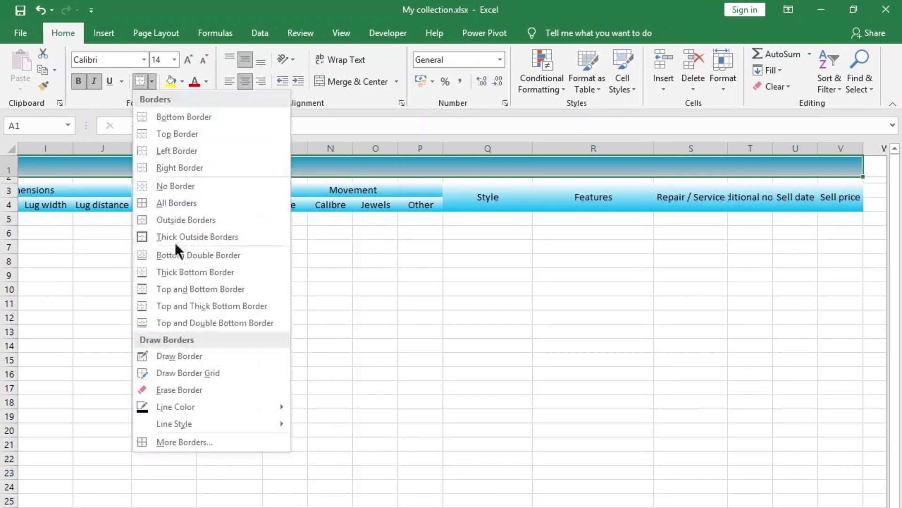
click(168, 306)
drag(69, 198, 812, 201)
click(151, 81)
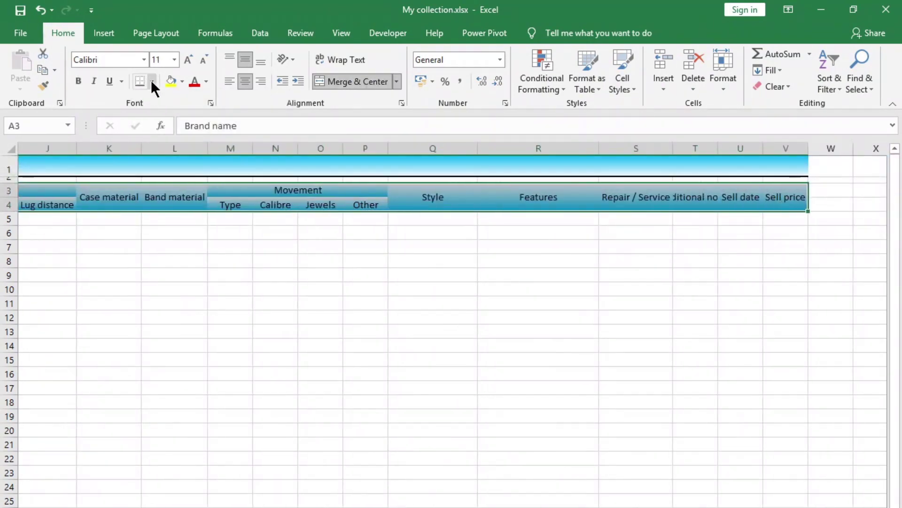
click(355, 303)
drag(68, 197, 799, 200)
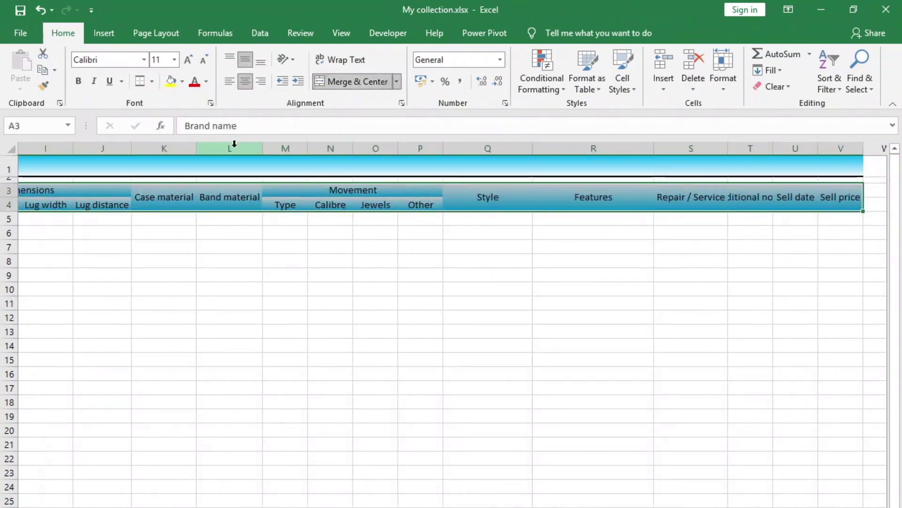
click(152, 81)
click(170, 203)
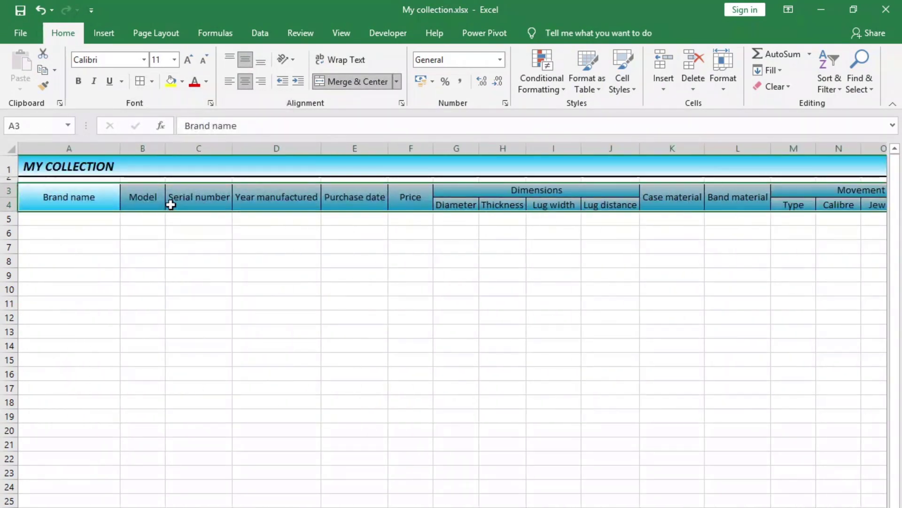
click(170, 296)
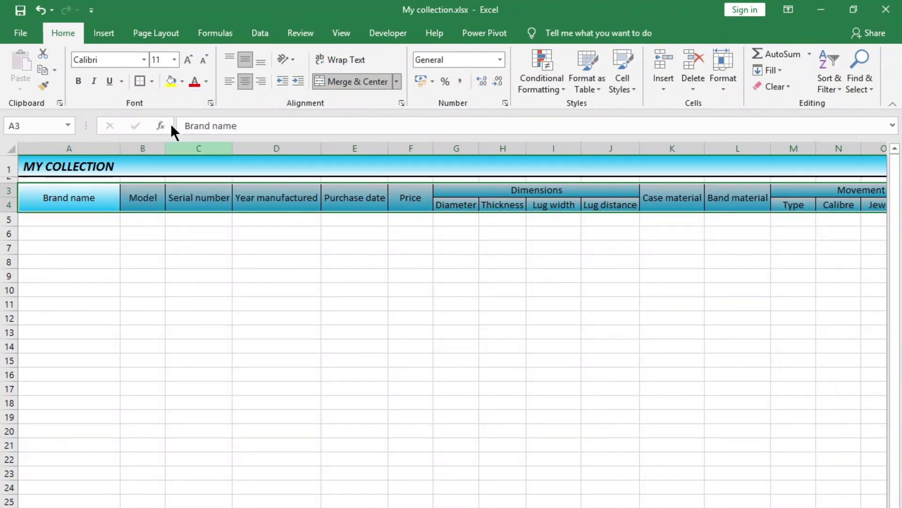
Bold the header rows and wrap 'Year manufactured' onto two lines in a narrower column.
click(81, 79)
click(373, 199)
click(423, 200)
click(276, 198)
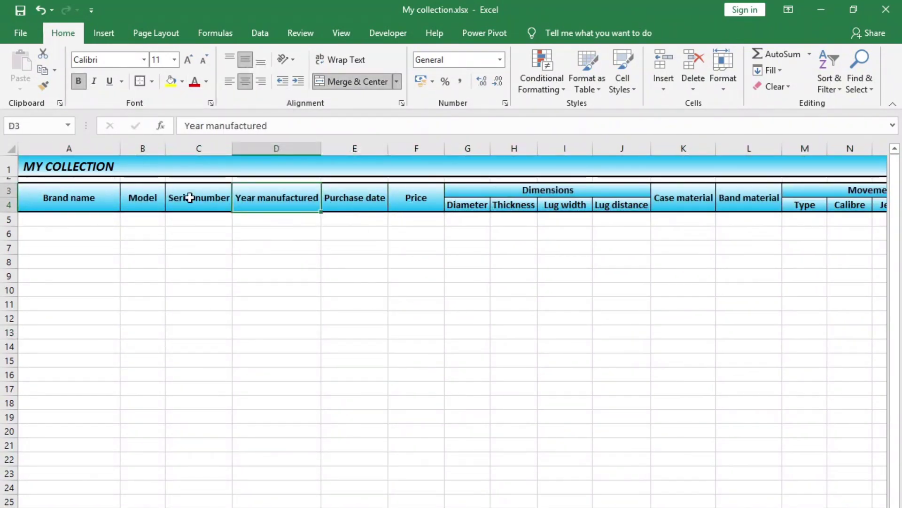
mouse_move(320, 146)
mouse_down()
mouse_move(284, 146)
mouse_move(299, 146)
mouse_up()
click(340, 60)
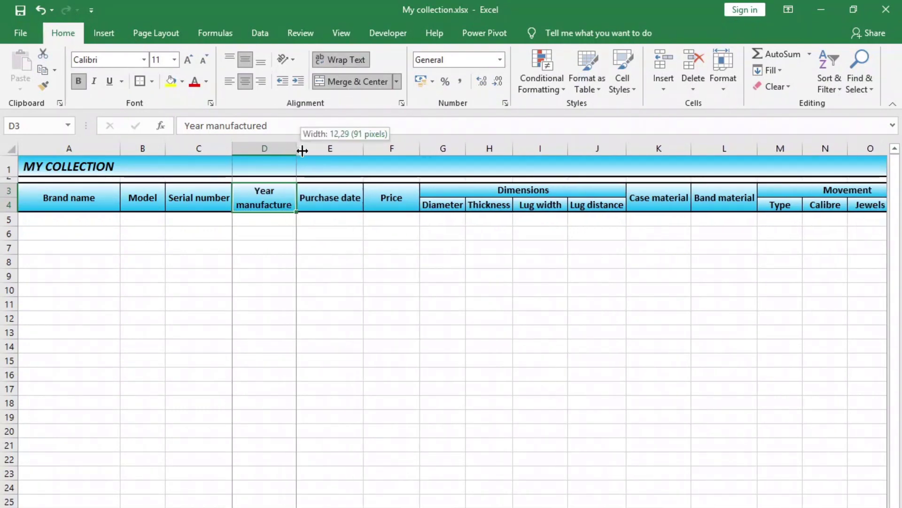
key(Right)
key(Right)
Widen the Model and Case material columns to fit their headers.
click(142, 198)
drag(166, 148, 196, 148)
click(752, 199)
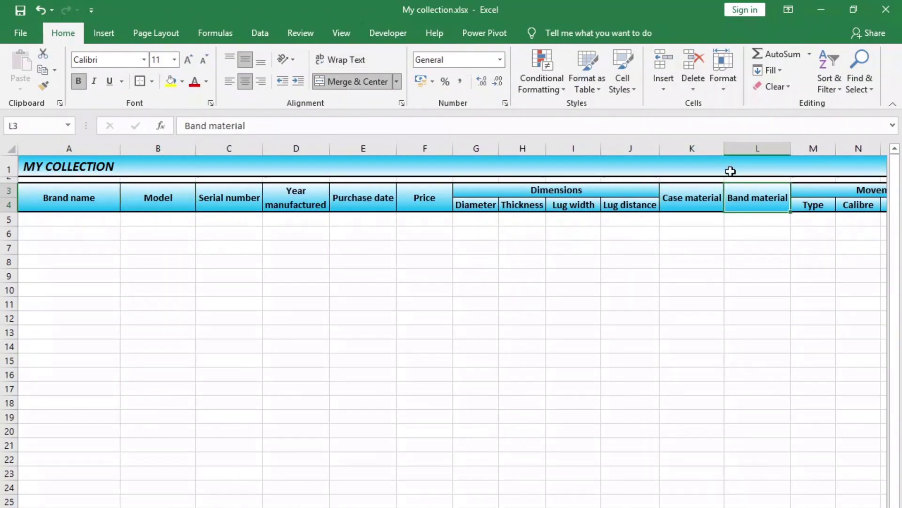
drag(724, 148, 739, 148)
drag(808, 151, 817, 149)
scroll(816, 149, right, 5)
Adjust the remaining column widths further right so every header fits.
drag(428, 148, 446, 148)
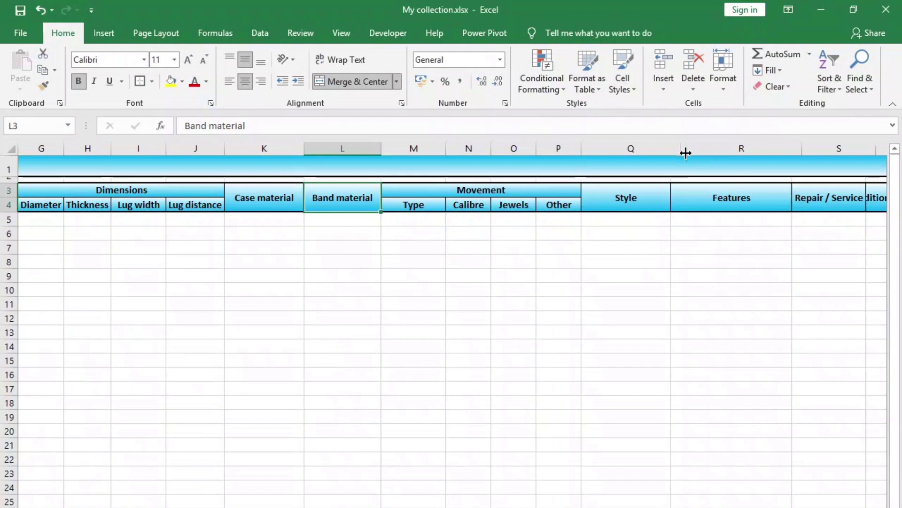
drag(685, 152, 680, 150)
scroll(749, 175, right, 3)
drag(825, 148, 893, 148)
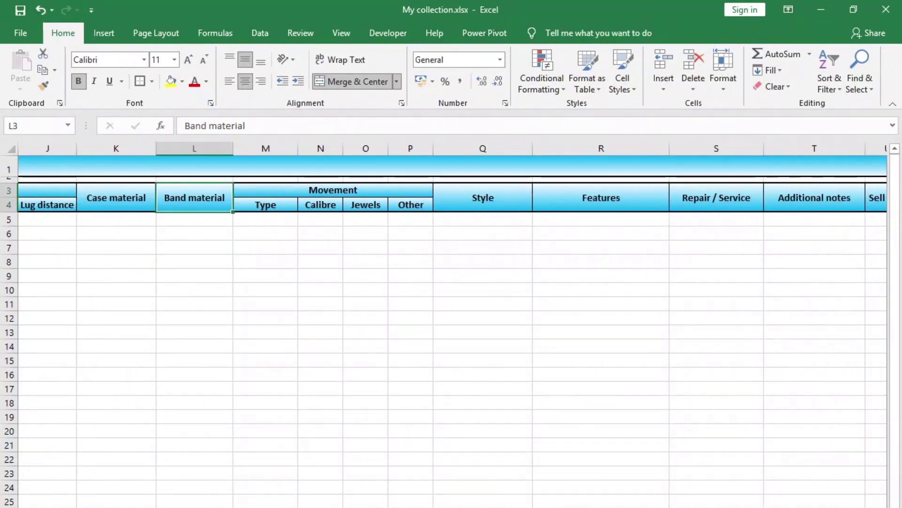
scroll(452, 282, left, 5)
scroll(451, 282, right, 5)
scroll(155, 224, left, 5)
click(155, 221)
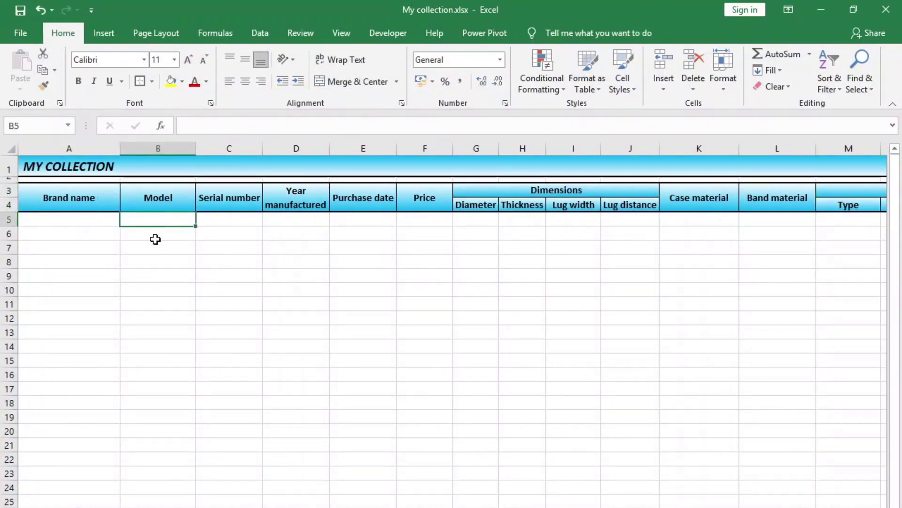
Freeze panes at B5, locking rows 1–4 and column A, then test by scrolling.
click(346, 28)
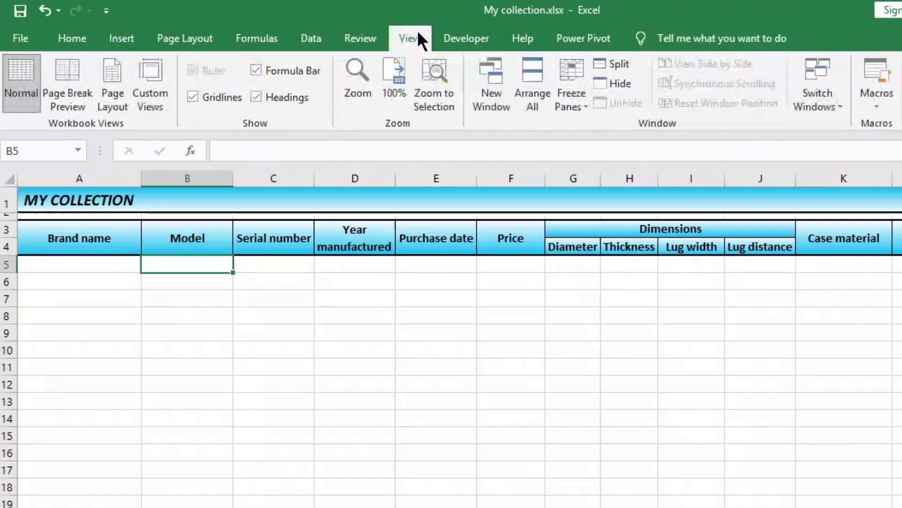
click(475, 38)
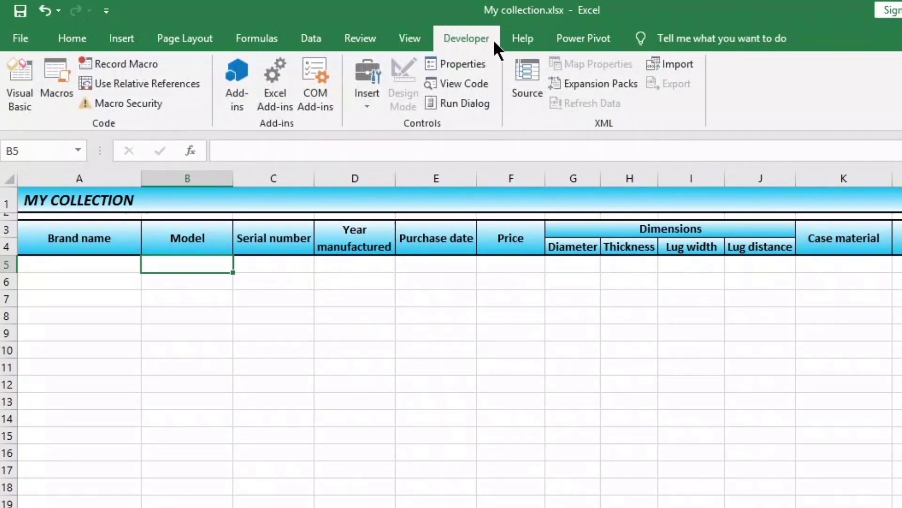
click(417, 43)
click(571, 82)
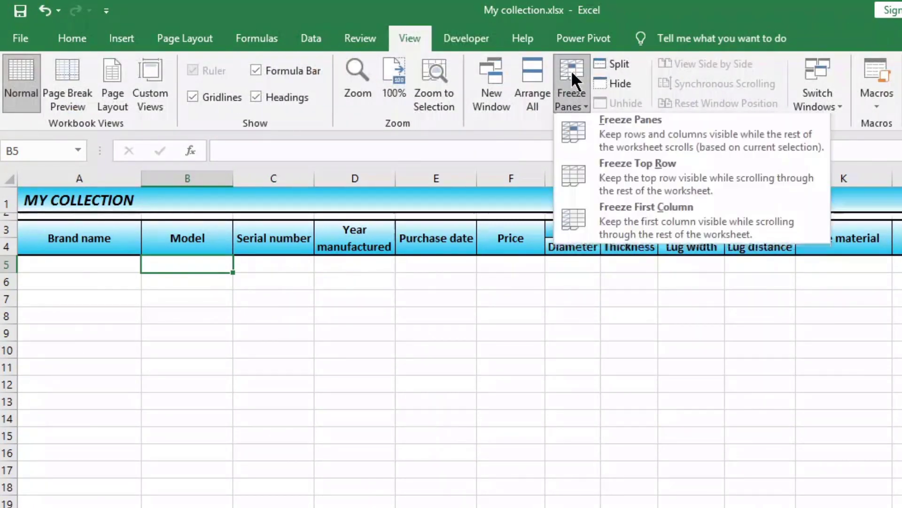
click(623, 142)
click(355, 298)
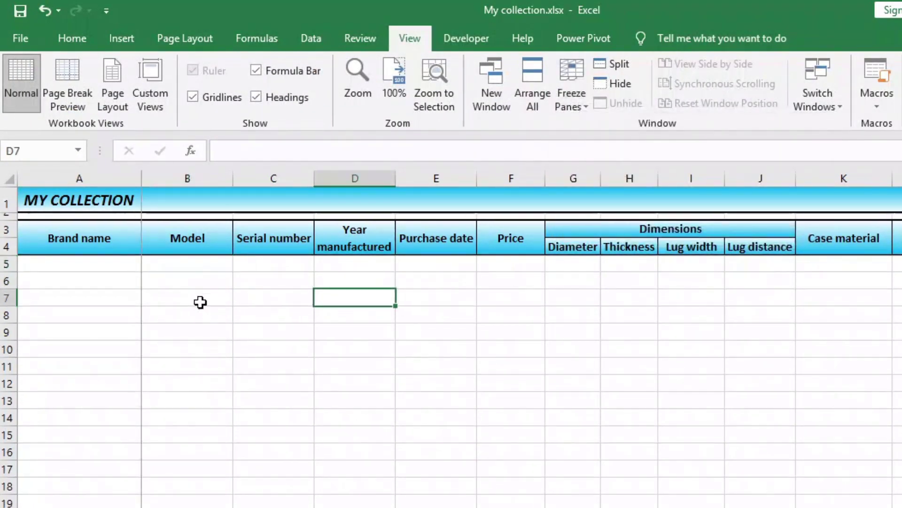
click(205, 261)
scroll(179, 455, right, 3)
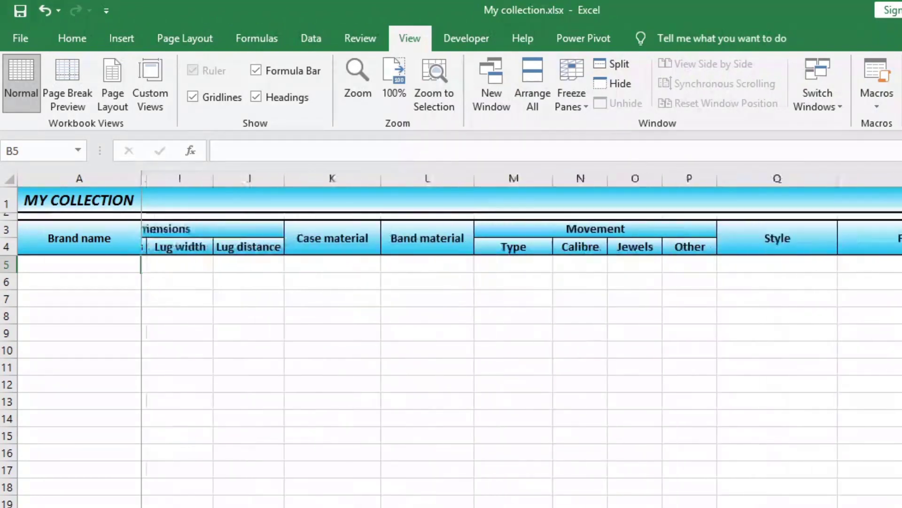
scroll(179, 455, left, 3)
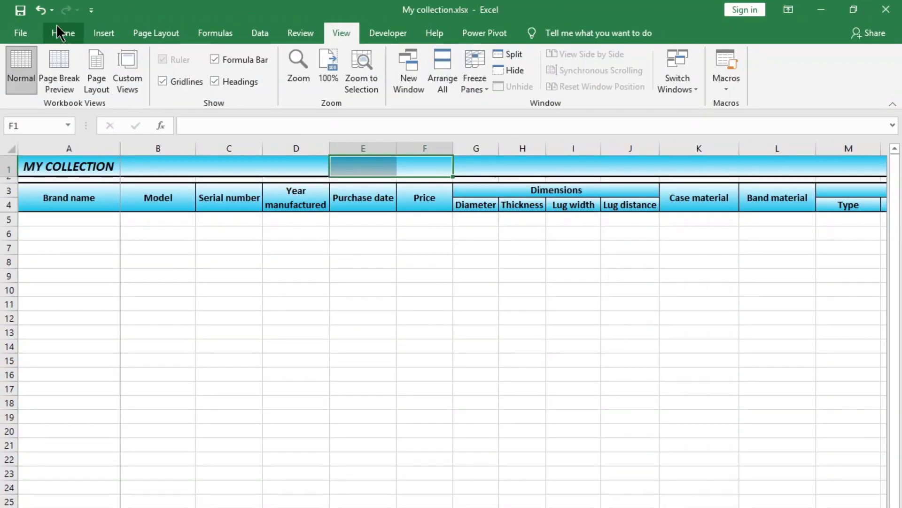
Enter 'Is worth:' in E1, right-aligned and vertically centred.
click(63, 33)
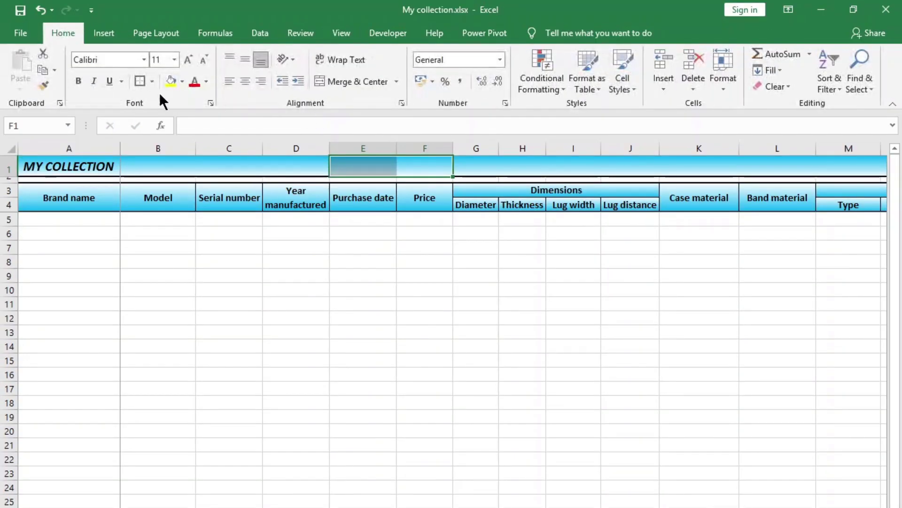
click(379, 169)
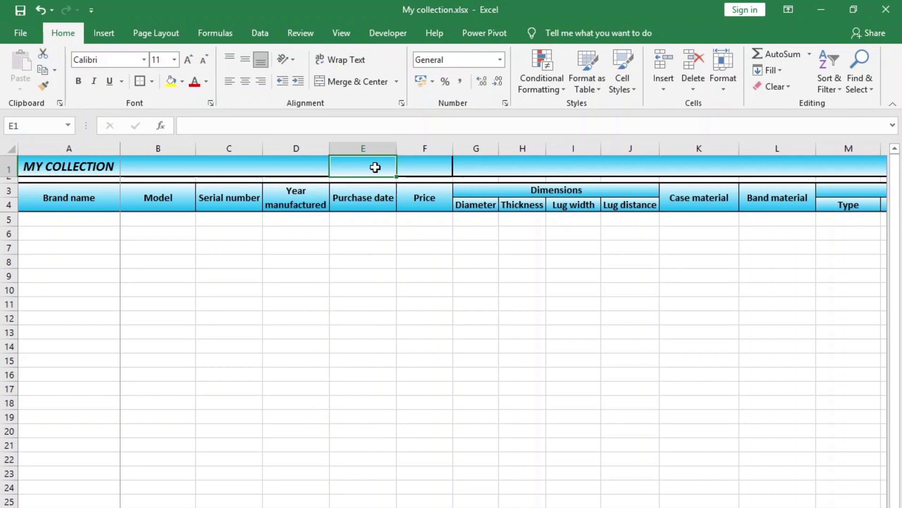
text(Is worth)
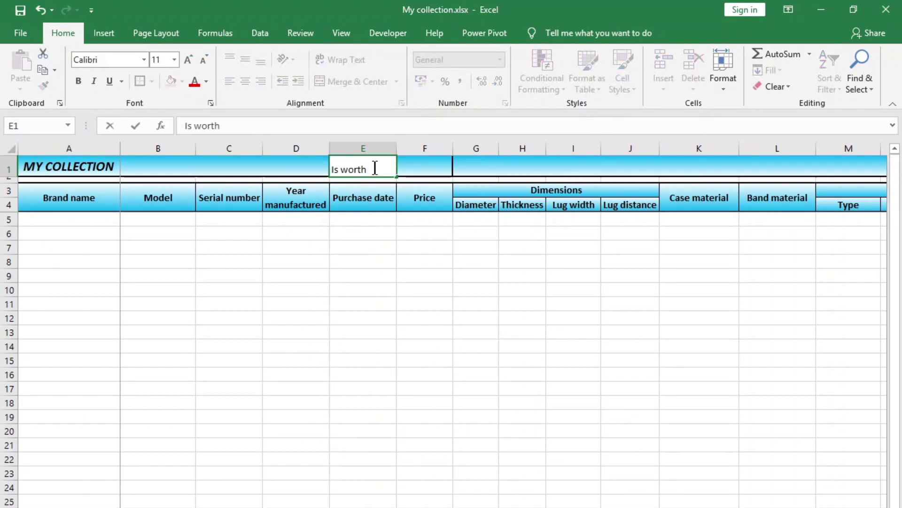
text(:)
key(ctrl+Return)
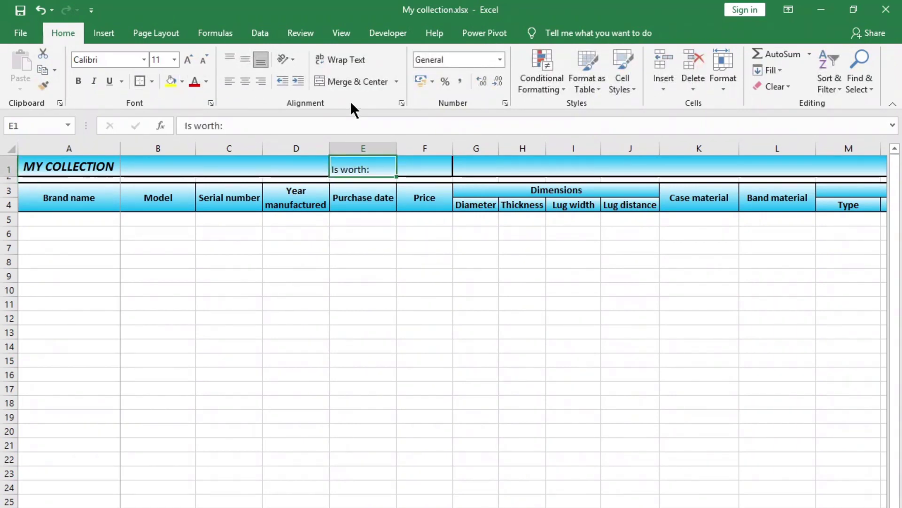
click(261, 81)
click(245, 59)
click(423, 166)
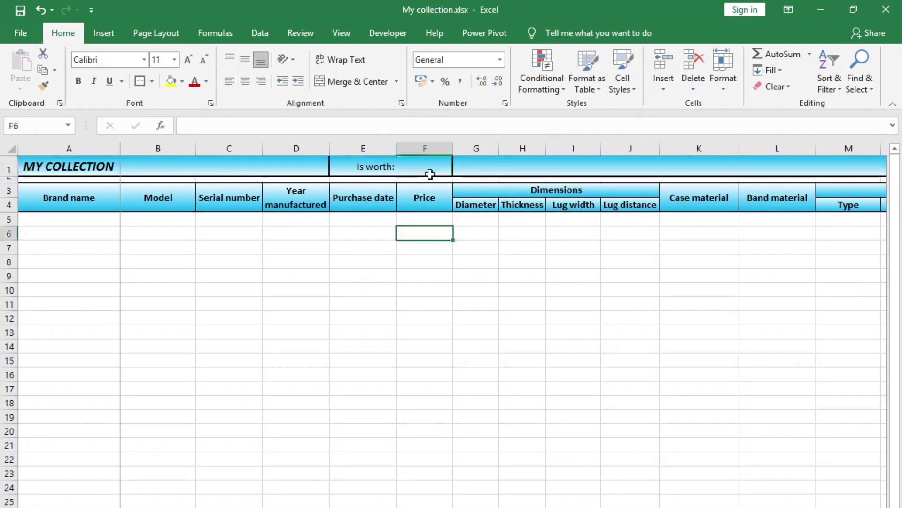
Enter brand Longines and model Avigation BigEye in row 5, widening the Model column.
click(105, 222)
text(Longines)
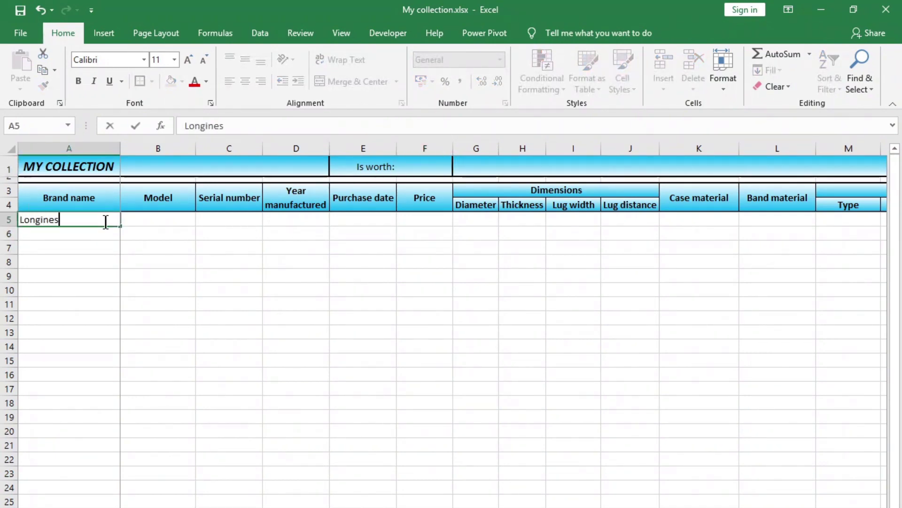
key(Tab)
text(Avigatio)
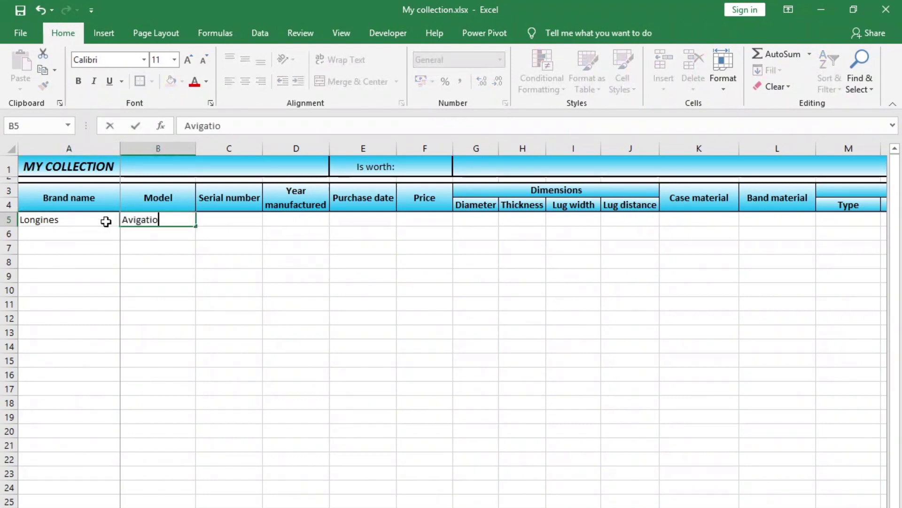
text(n BigEye)
key(Return)
drag(196, 149, 211, 154)
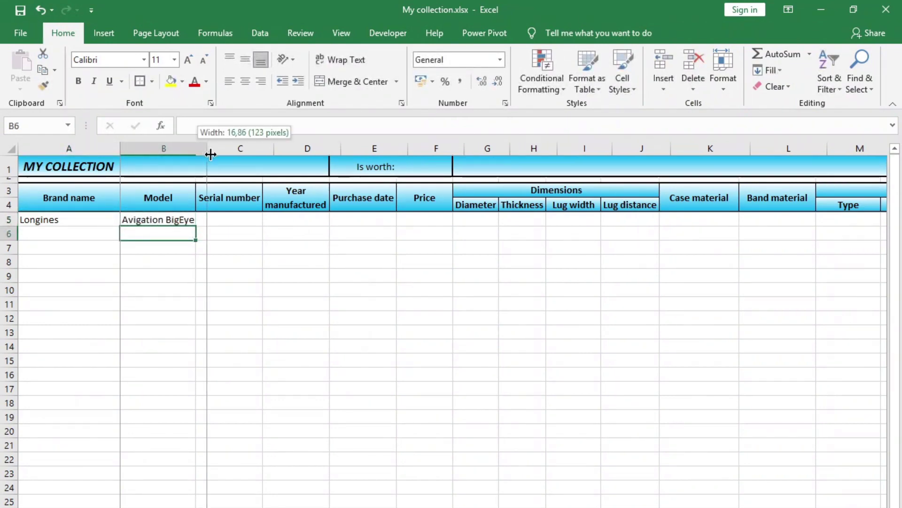
Enter serial 568542, year 2016 and purchase date 2016-12-06.
click(254, 224)
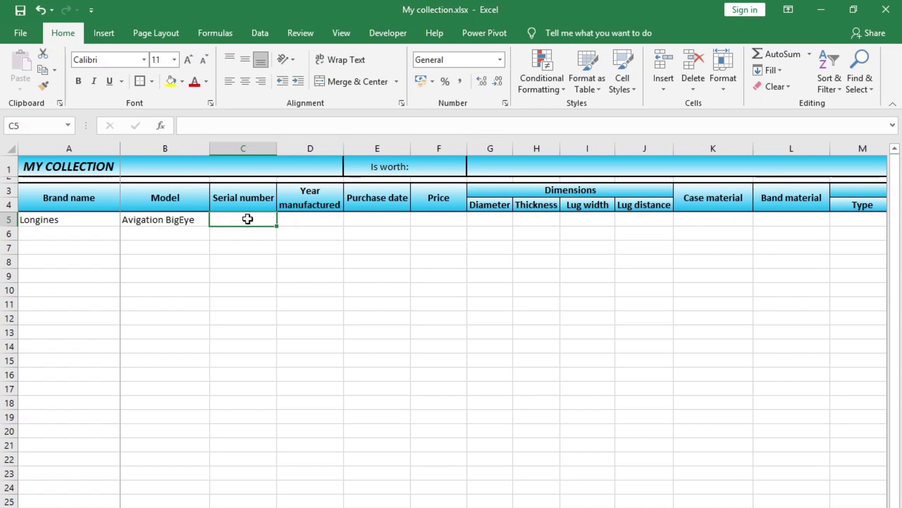
text(568542)
key(Return)
click(266, 220)
click(301, 218)
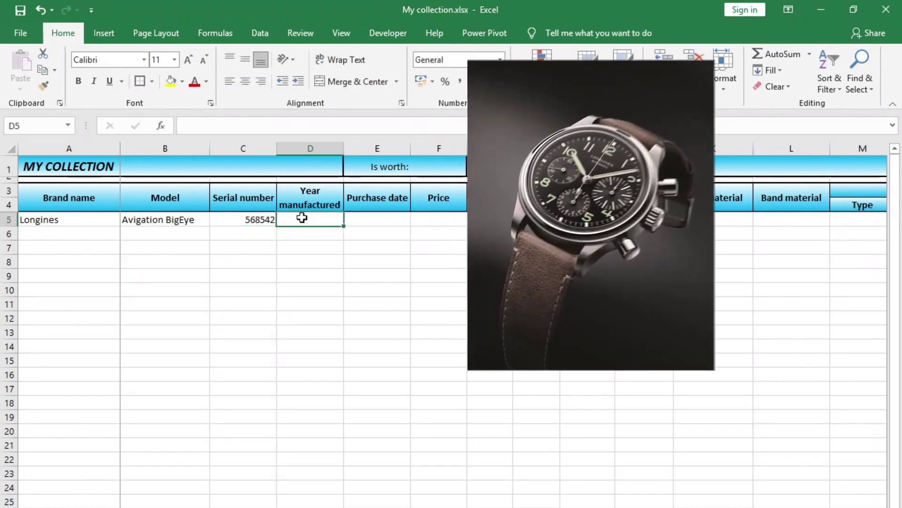
text(2016)
key(Tab)
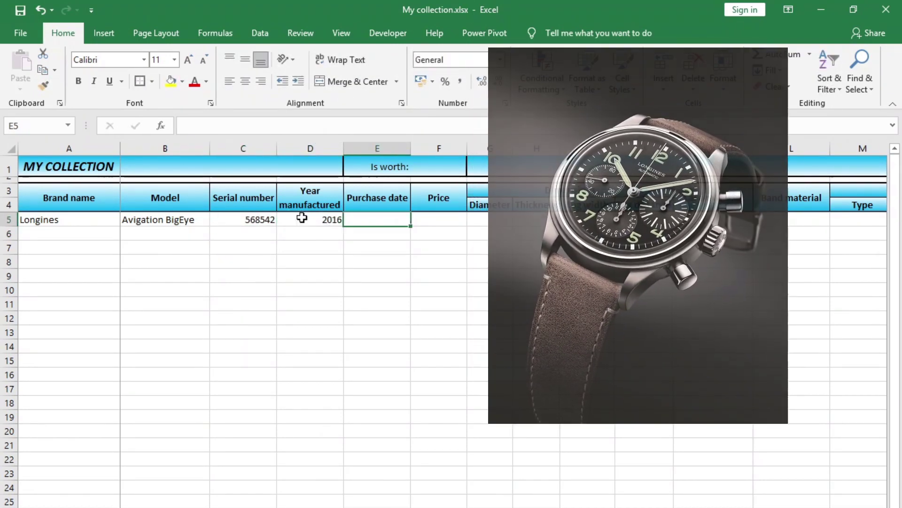
text(2016-12-06)
key(Return)
Enter the price 2899 in F5.
click(435, 219)
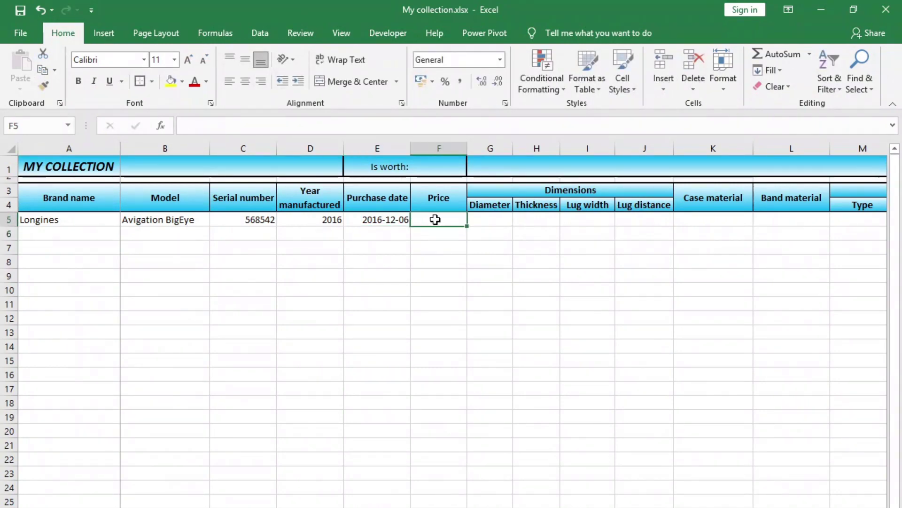
text(2899)
key(ctrl+Return)
click(439, 149)
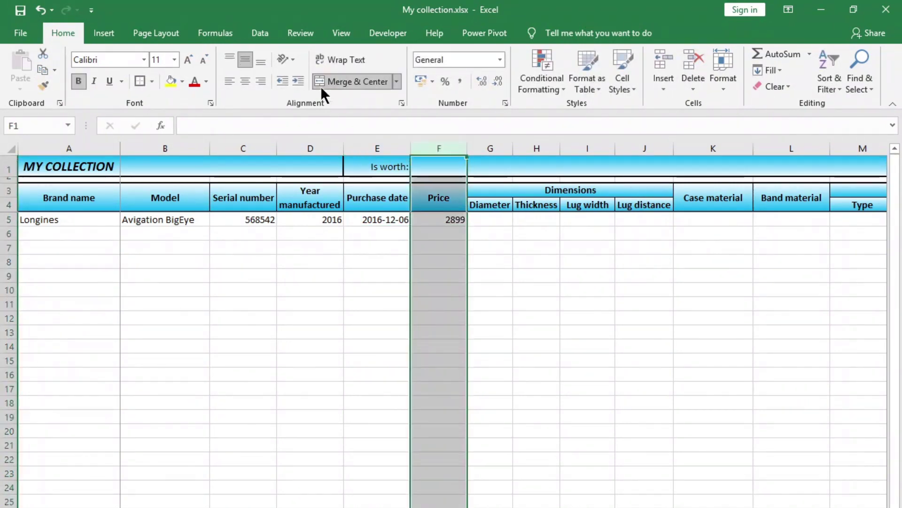
Format the Price column as $ English accounting.
click(432, 81)
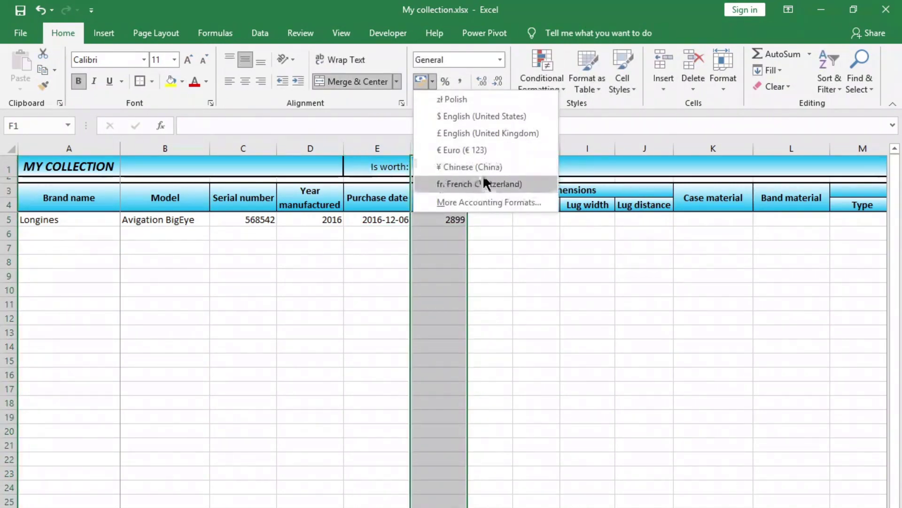
click(494, 116)
click(443, 302)
Enter dimensions 41, 14,2, 20 and 48,5 in G5:J5.
click(495, 217)
text(4)
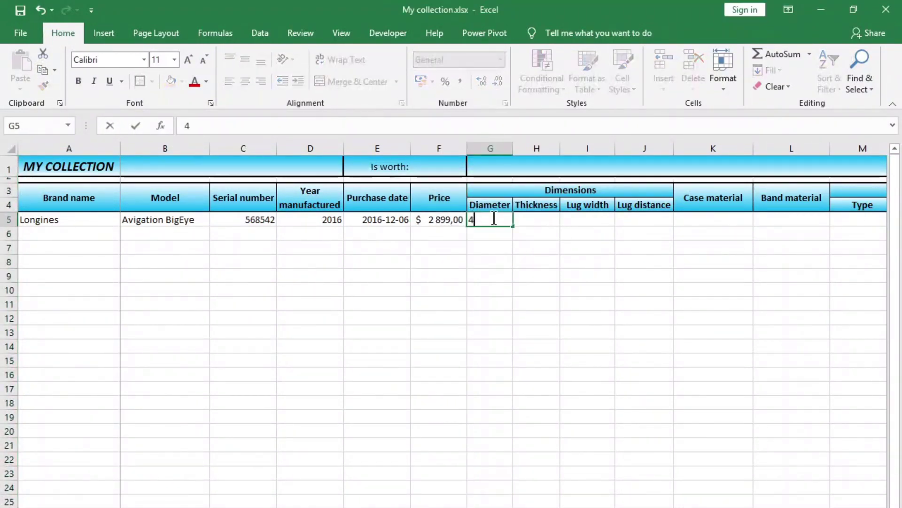
text(1)
key(Tab)
text(14,2)
key(Tab)
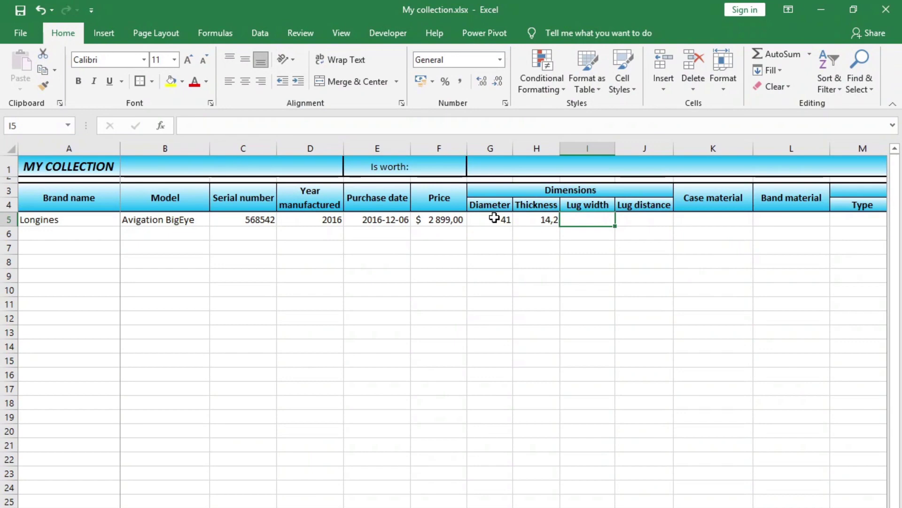
text(20)
key(Tab)
text(48,5)
key(Return)
Give the measurement columns G–J a number format with one decimal place.
click(491, 219)
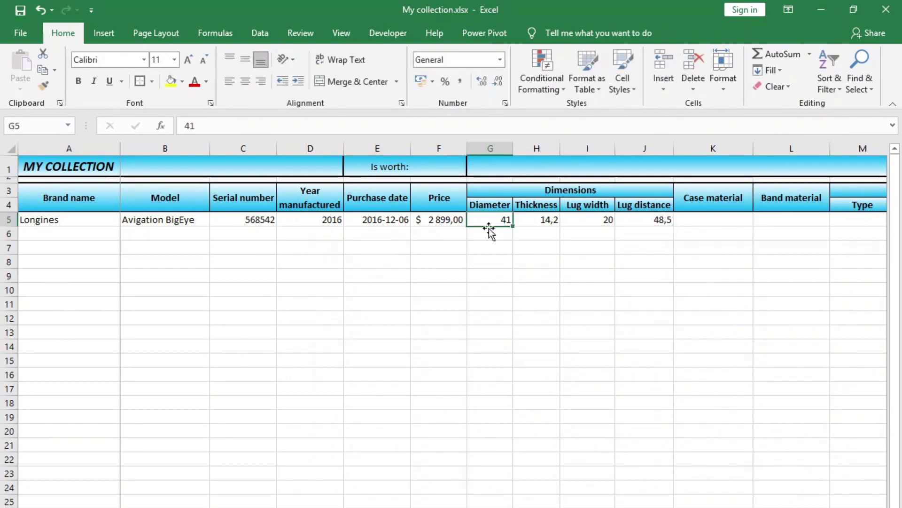
drag(490, 148, 645, 148)
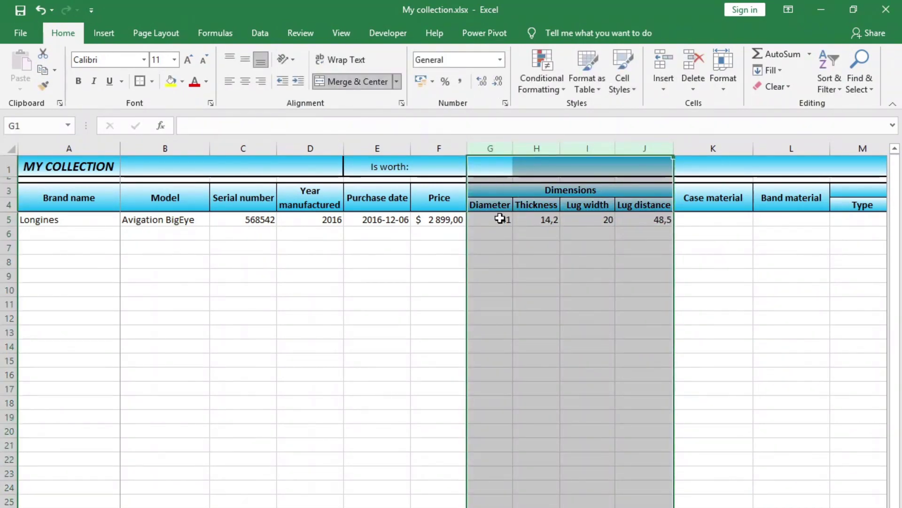
drag(498, 217, 661, 220)
key(ctrl+shift+Down)
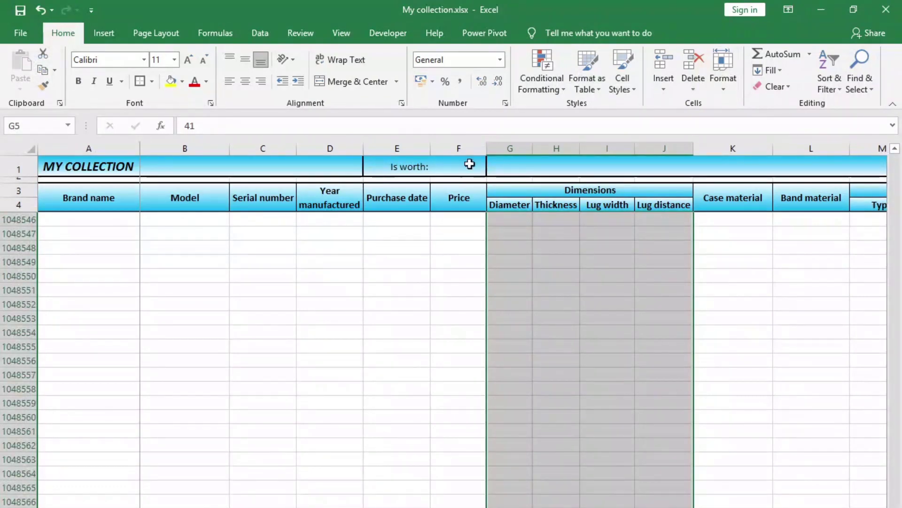
click(481, 81)
click(497, 80)
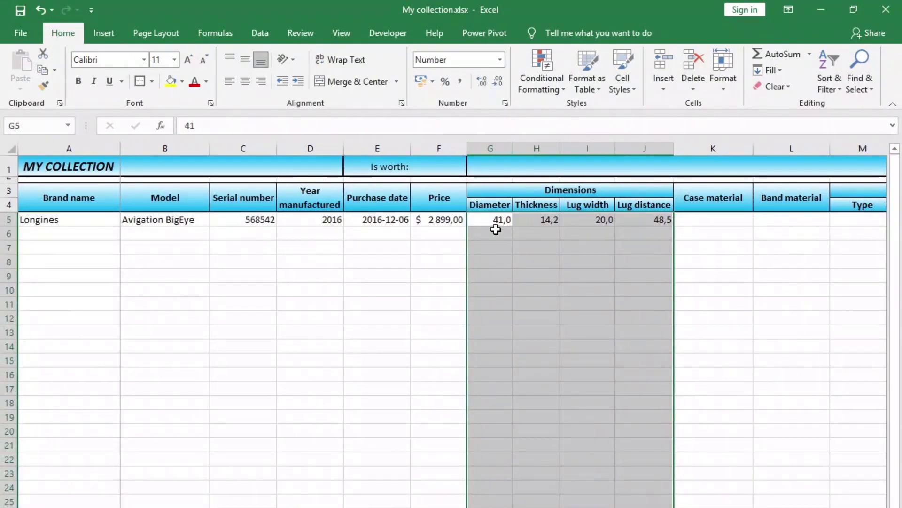
click(580, 217)
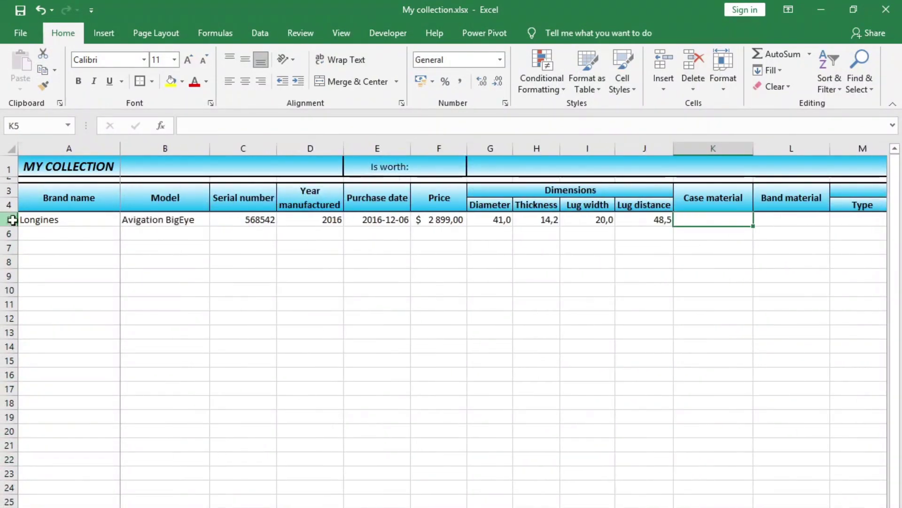
Insert a blank row 5 above the Longines entry and select it across the table.
right_click(9, 220)
click(62, 321)
drag(85, 220, 763, 223)
scroll(470, 329, left, 1)
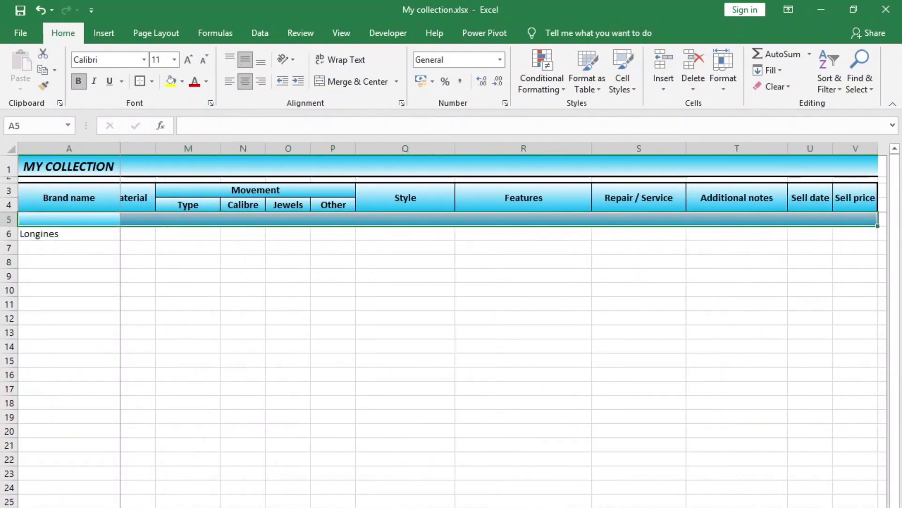
scroll(449, 210, left, 1)
scroll(479, 213, left, 3)
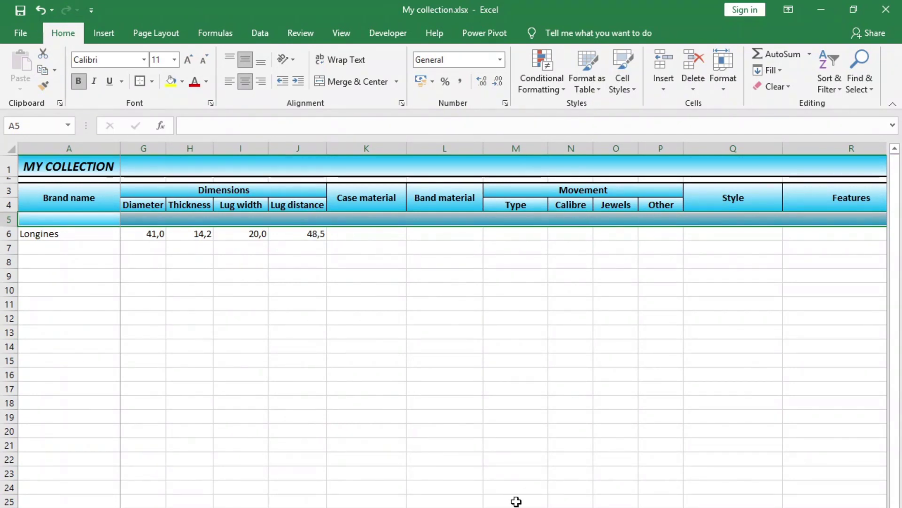
scroll(433, 338, left, 3)
scroll(349, 182, left, 1)
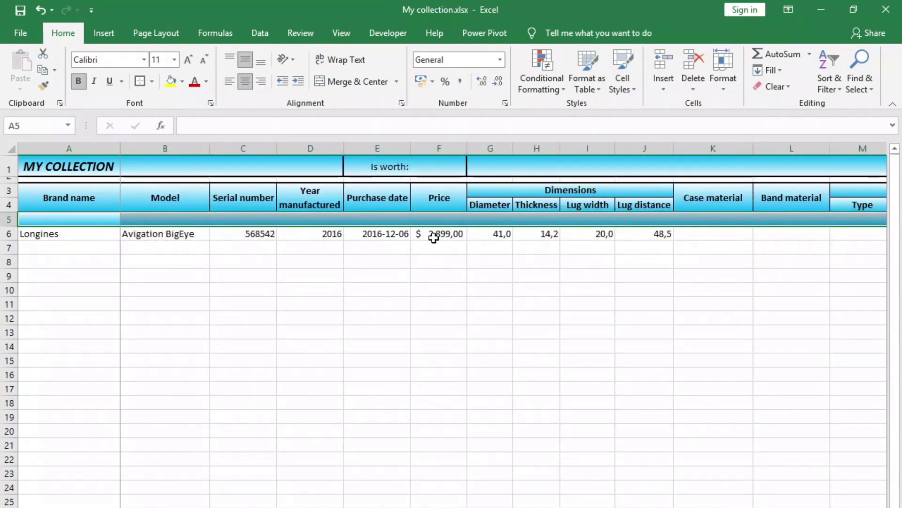
Turn on Data Filter drop-downs and check the Lug distance filter list.
click(260, 32)
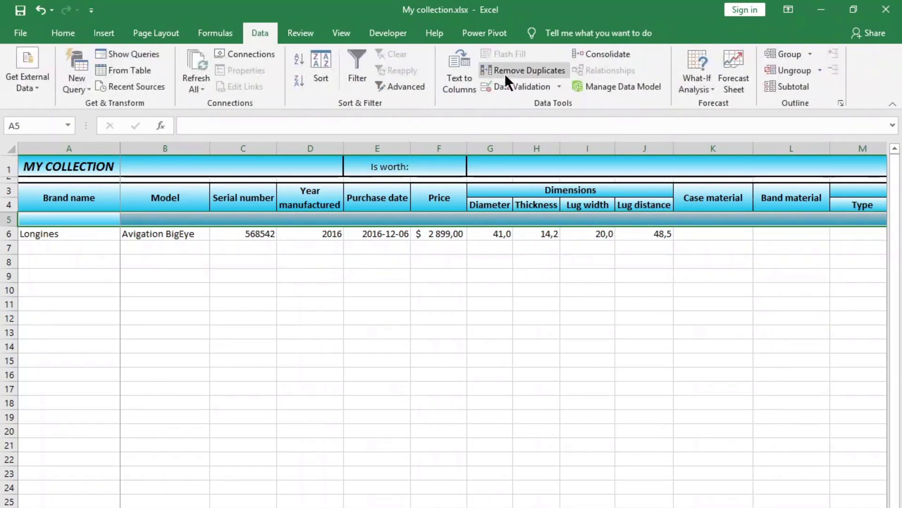
click(355, 66)
click(667, 219)
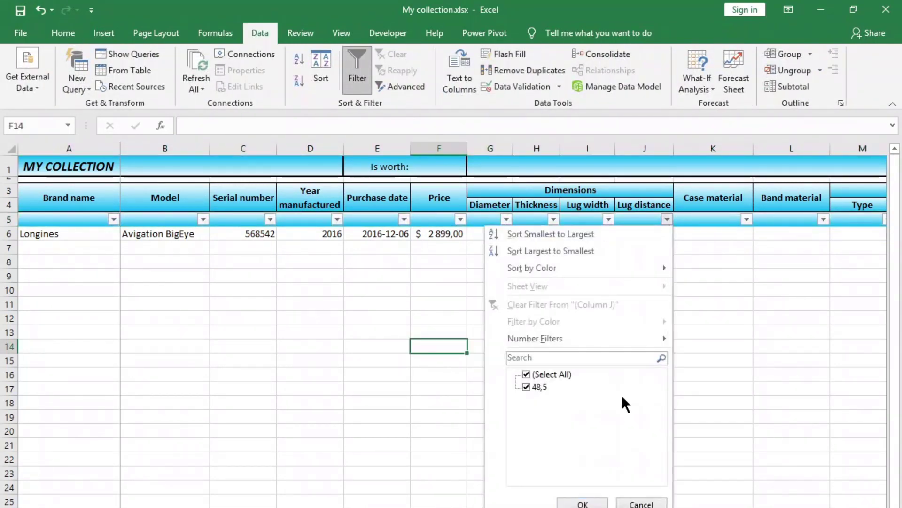
click(658, 304)
scroll(80, 224, right, 5)
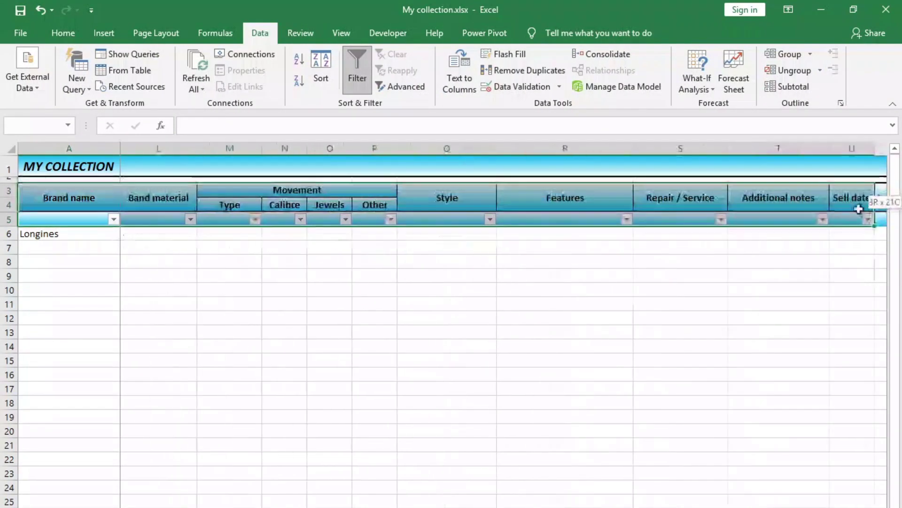
Apply a gradient fill with black as the second colour to row 5.
right_click(741, 224)
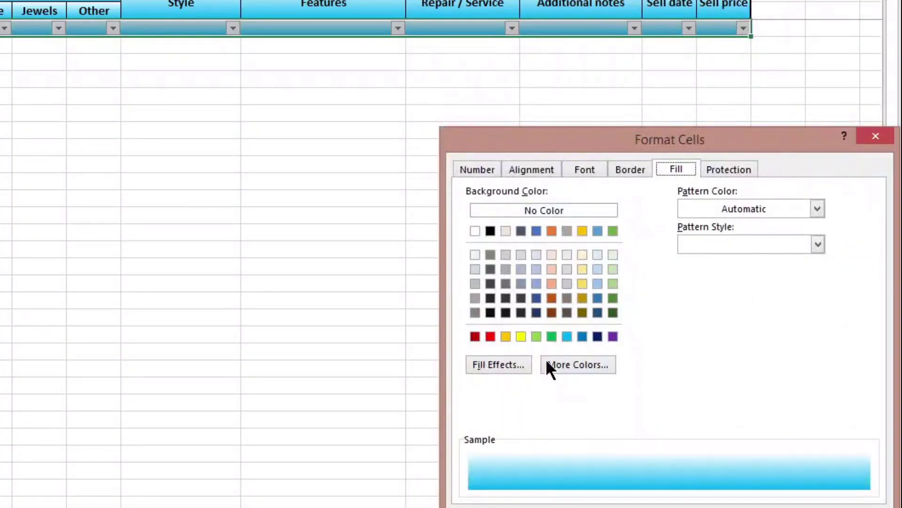
click(499, 364)
click(781, 265)
click(713, 323)
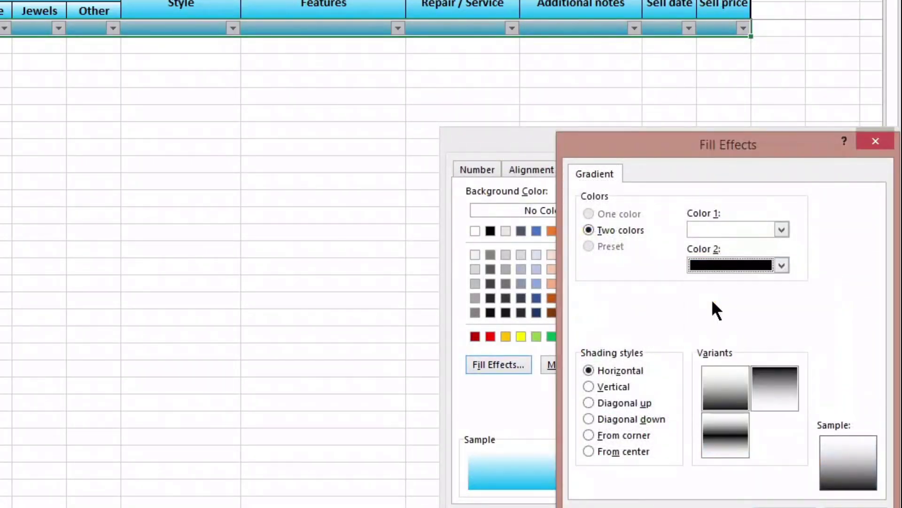
click(725, 425)
key(Return)
key(Return)
click(581, 215)
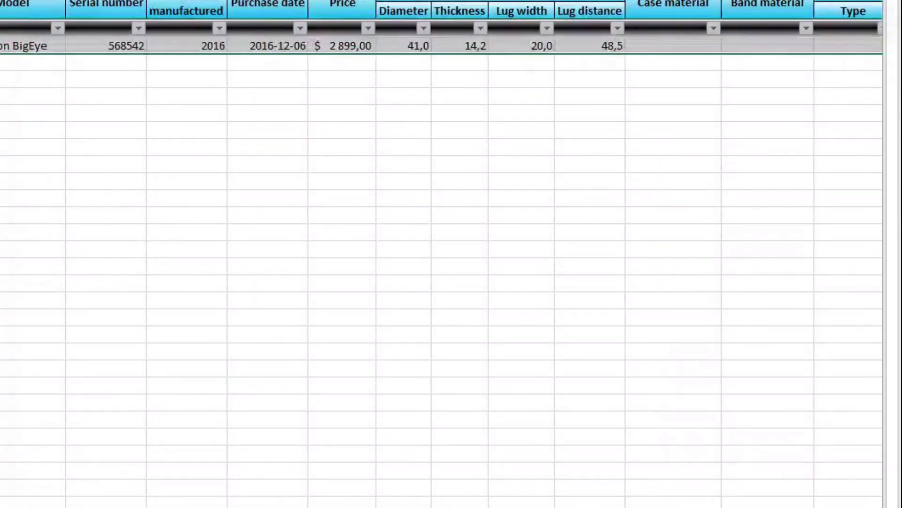
Redo row 5's gradient with dark grey and grey, shaded from a corner.
click(221, 350)
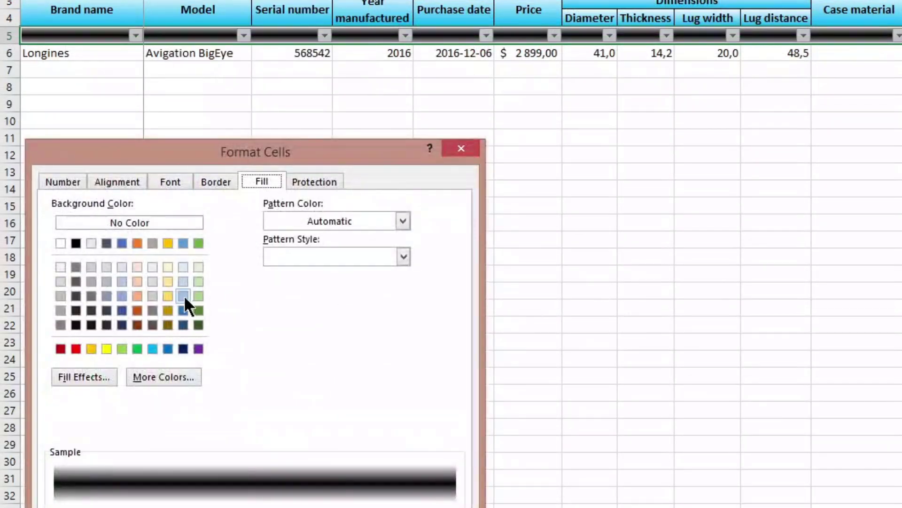
click(76, 294)
click(84, 376)
click(309, 277)
click(238, 333)
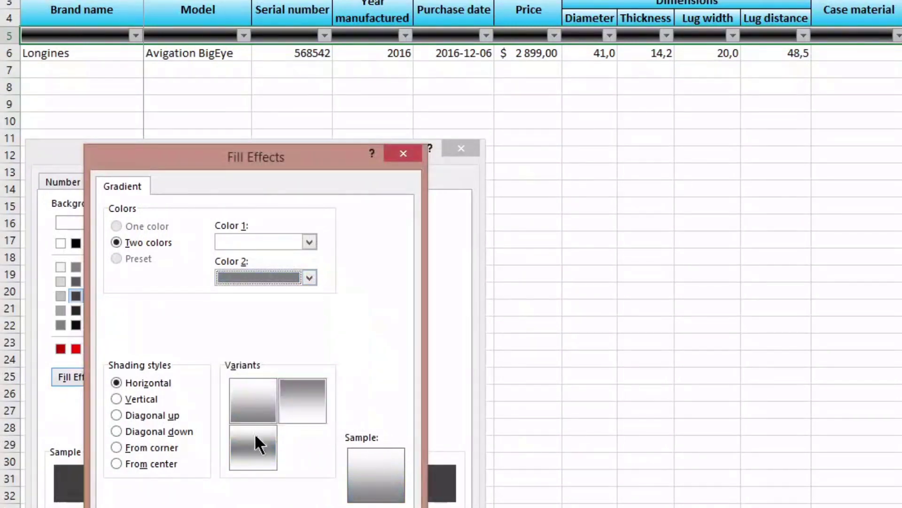
click(255, 436)
click(116, 414)
click(117, 446)
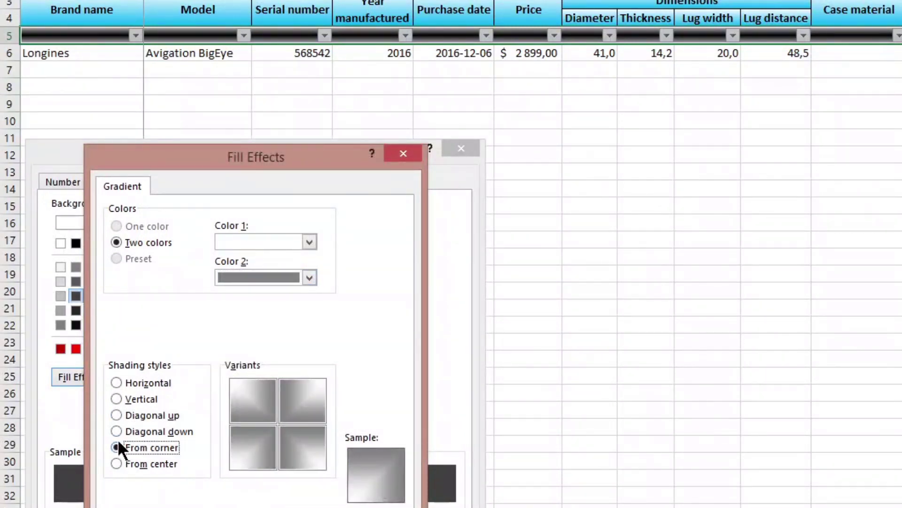
click(117, 463)
click(116, 431)
click(116, 399)
click(134, 447)
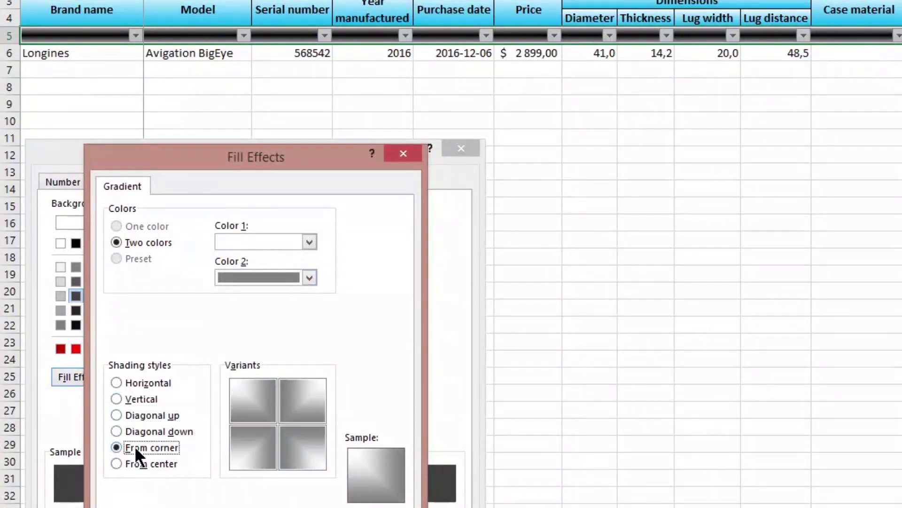
key(Return)
key(Return)
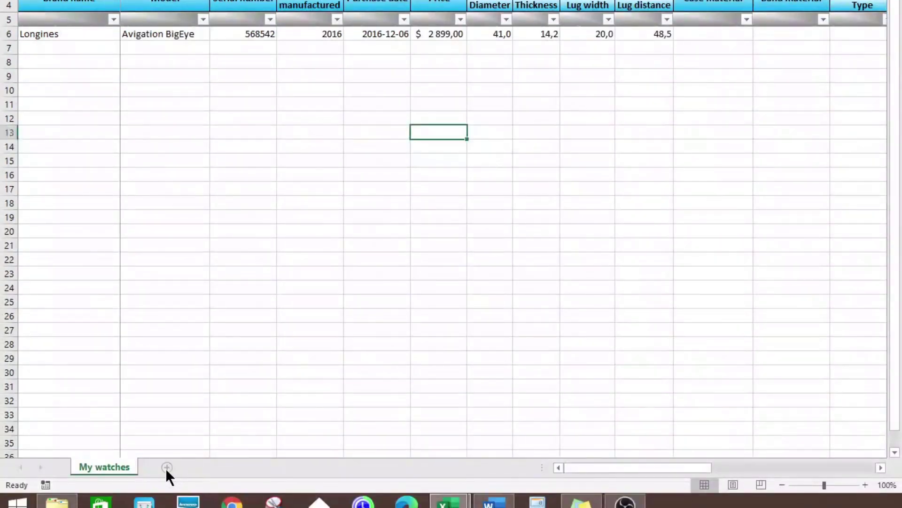
Add a new sheet and name it Support data.
click(166, 467)
right_click(167, 467)
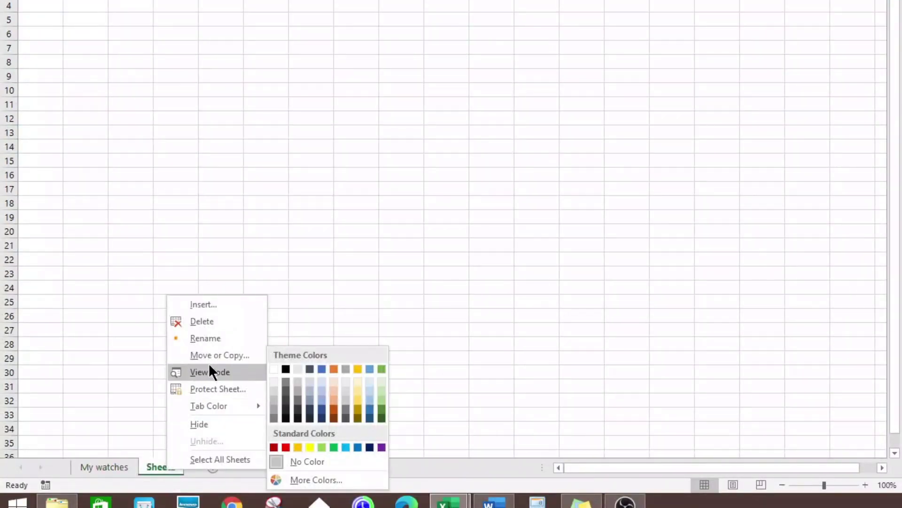
click(208, 339)
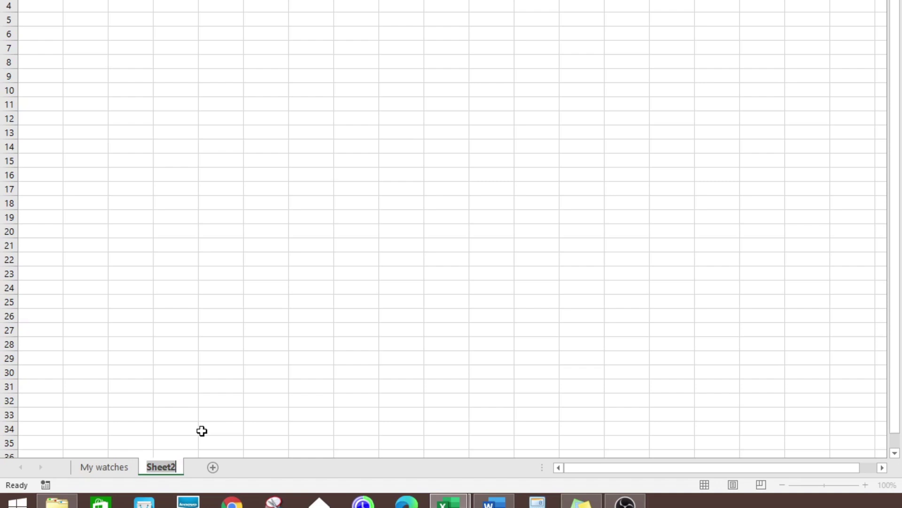
key(BackSpace)
text(Support data)
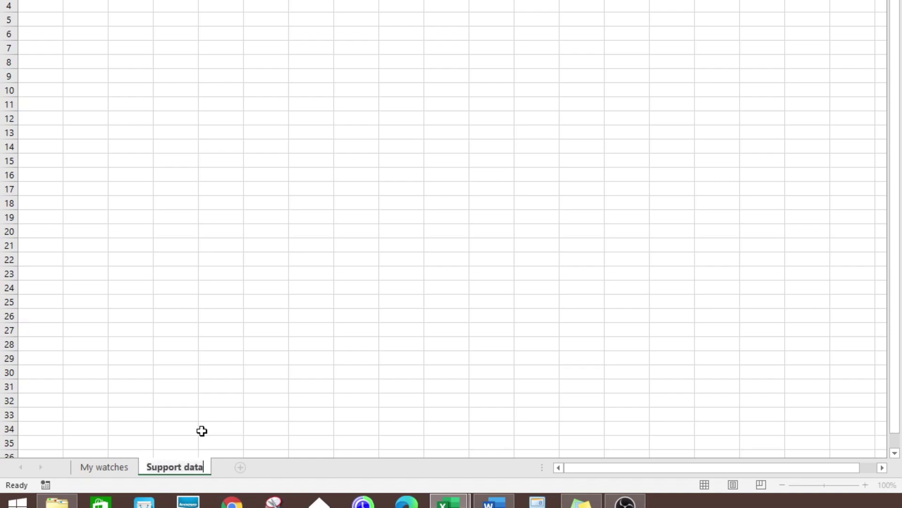
key(Return)
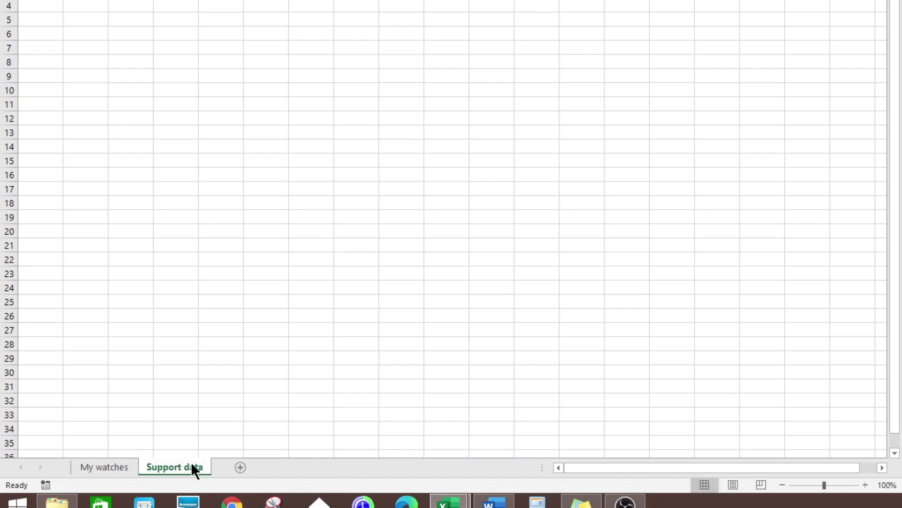
Colour the Support data tab dark blue and the My watches tab green.
right_click(192, 465)
mouse_move(234, 400)
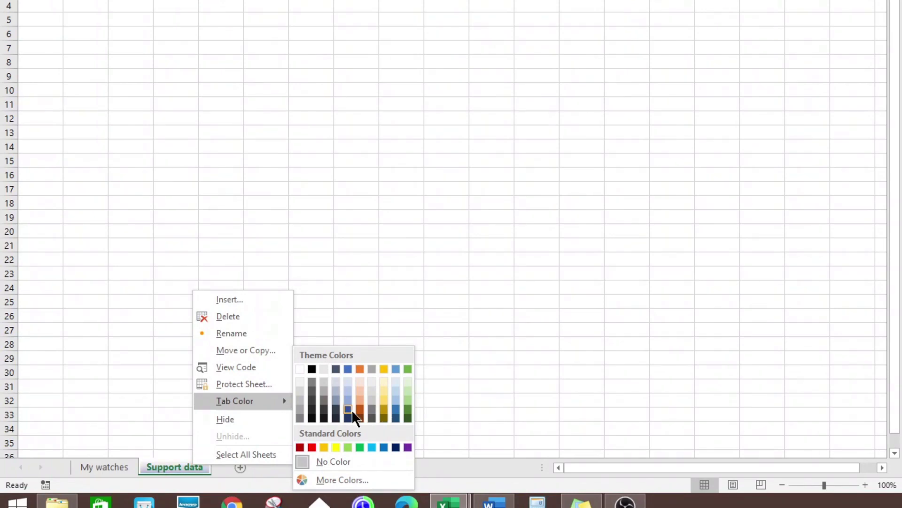
click(351, 410)
right_click(82, 466)
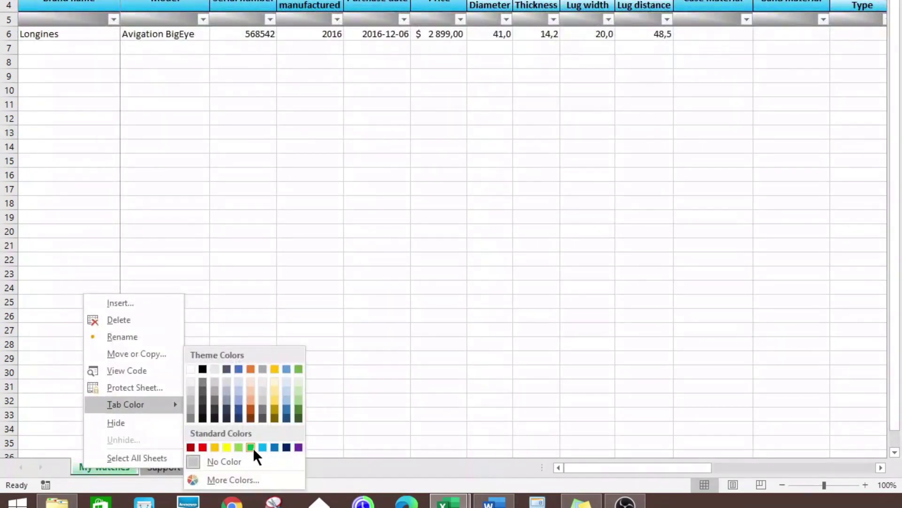
click(251, 447)
click(165, 384)
click(214, 316)
click(172, 465)
click(104, 467)
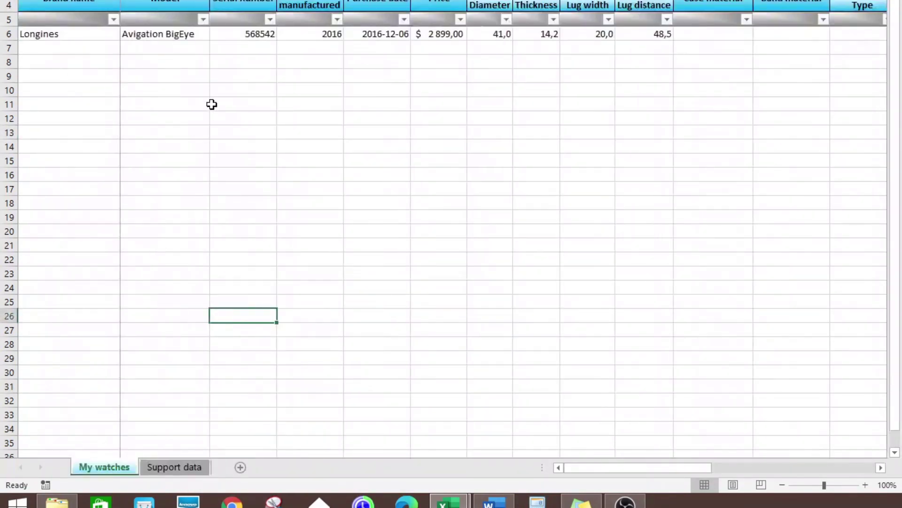
Copy the Case material and Band material headings from the My watches sheet.
click(211, 105)
click(177, 466)
click(103, 467)
scroll(728, 26, up, 1)
click(728, 26)
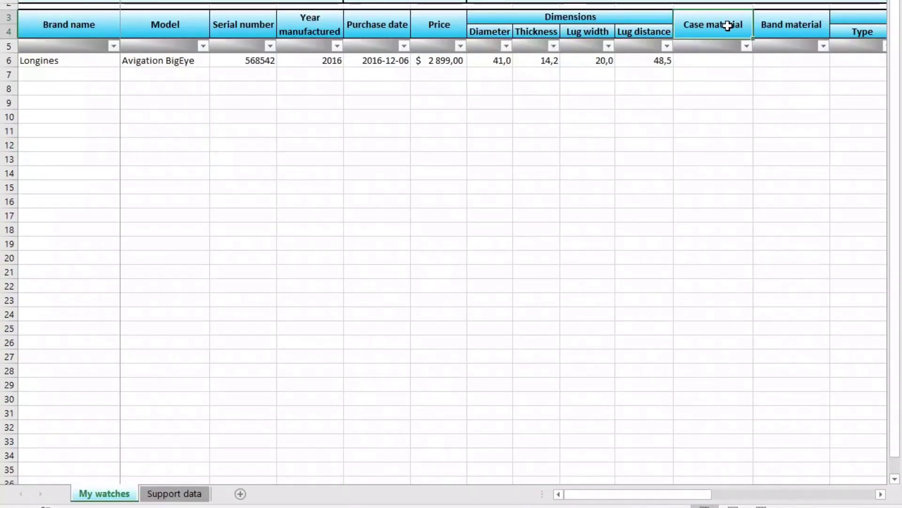
drag(727, 26, 765, 25)
key(ctrl+c)
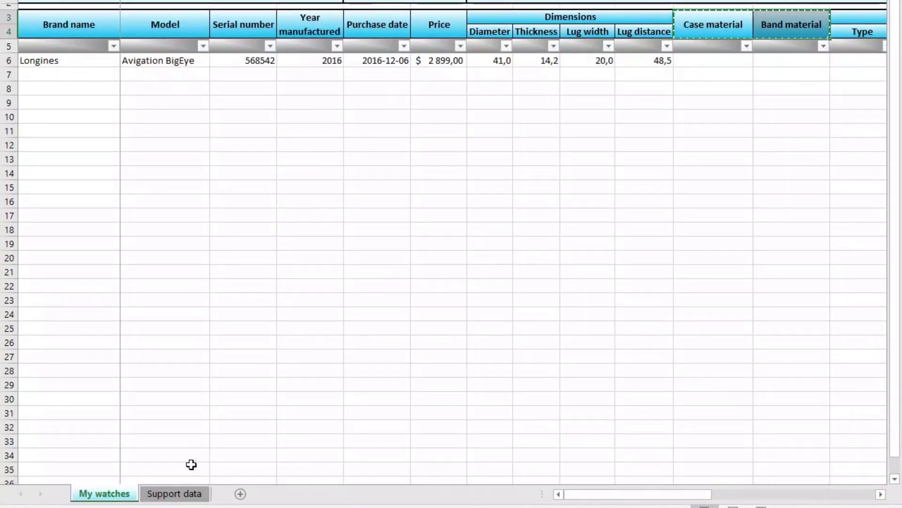
Paste the material headings into Support data cell A1 and unmerge them into single cells.
click(174, 493)
click(57, 9)
key(ctrl+v)
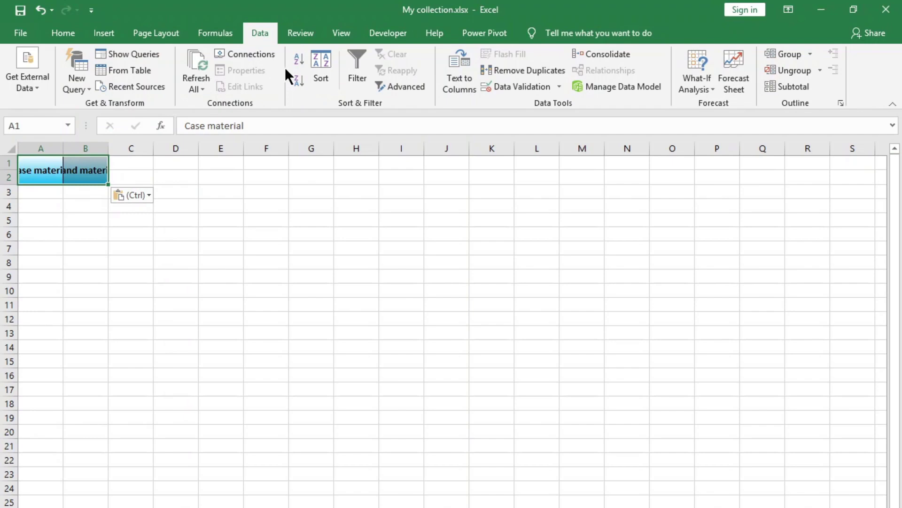
click(63, 33)
click(357, 81)
Paste the blank cells A4:B4 over A2:B2 to remove row 2's blue fill.
click(176, 219)
drag(40, 205, 85, 205)
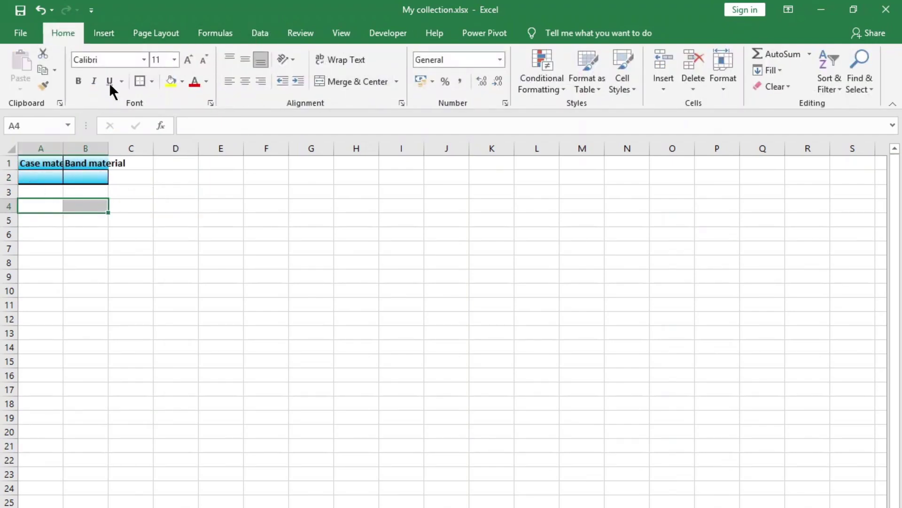
key(ctrl+c)
drag(41, 177, 86, 177)
key(ctrl+v)
click(181, 214)
Back on My watches, locate the Features and Repair / Service columns.
click(86, 163)
key(ctrl+Page_Up)
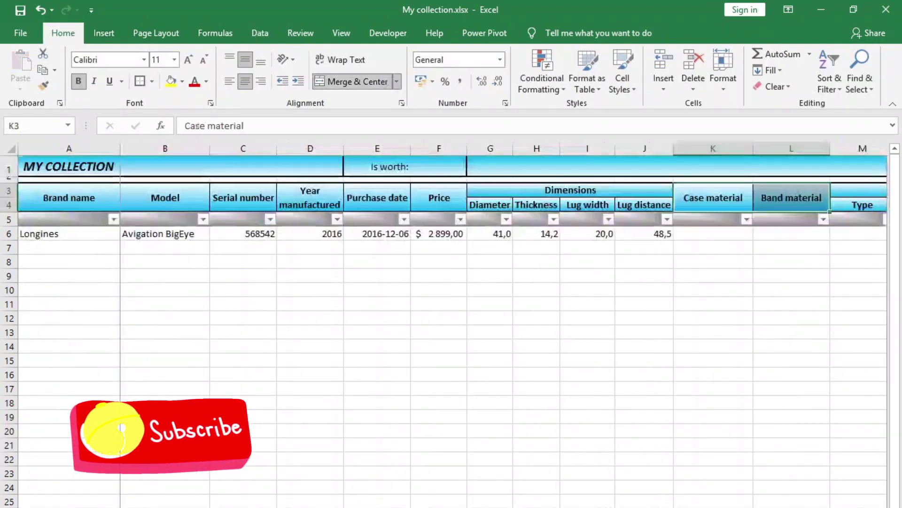
scroll(374, 208, right, 4)
click(374, 209)
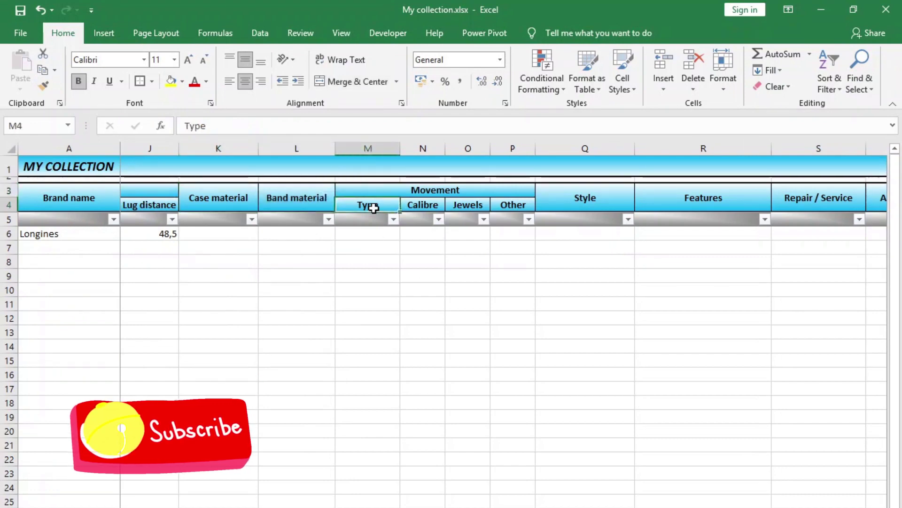
click(700, 198)
scroll(701, 198, right, 3)
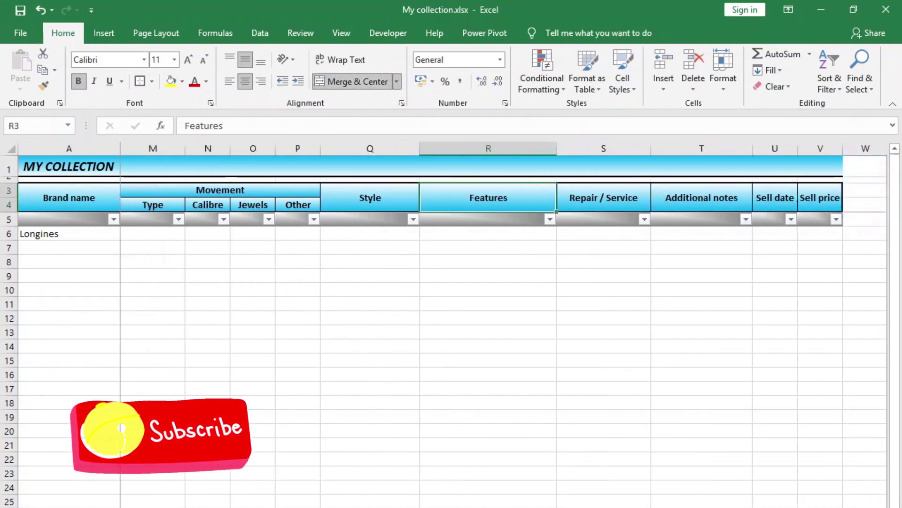
click(601, 199)
Insert a column before Repair / Service and enter a merged Water resistance header in S3:S4.
right_click(583, 151)
click(624, 245)
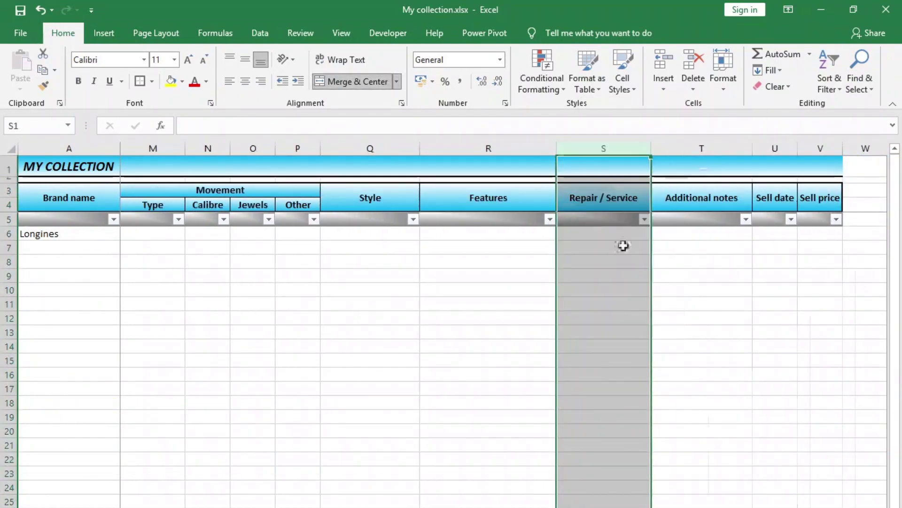
click(541, 198)
click(582, 203)
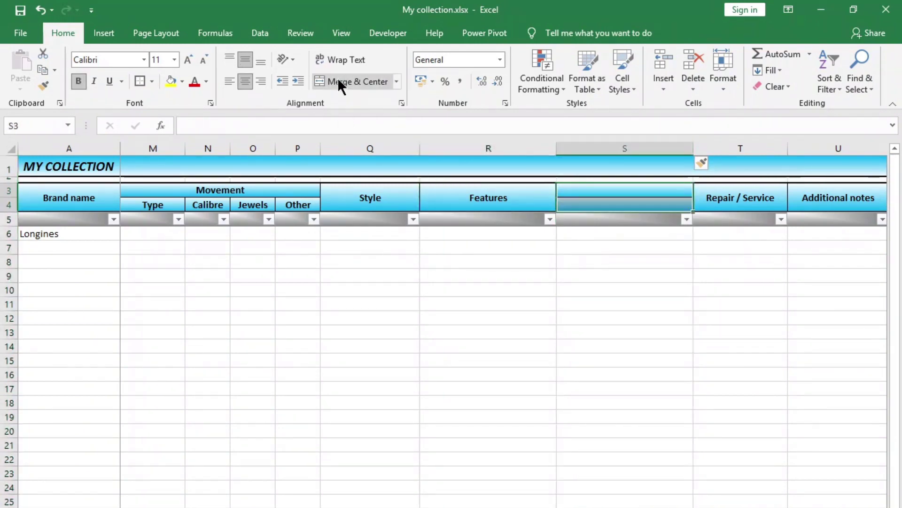
click(340, 83)
text(Water re)
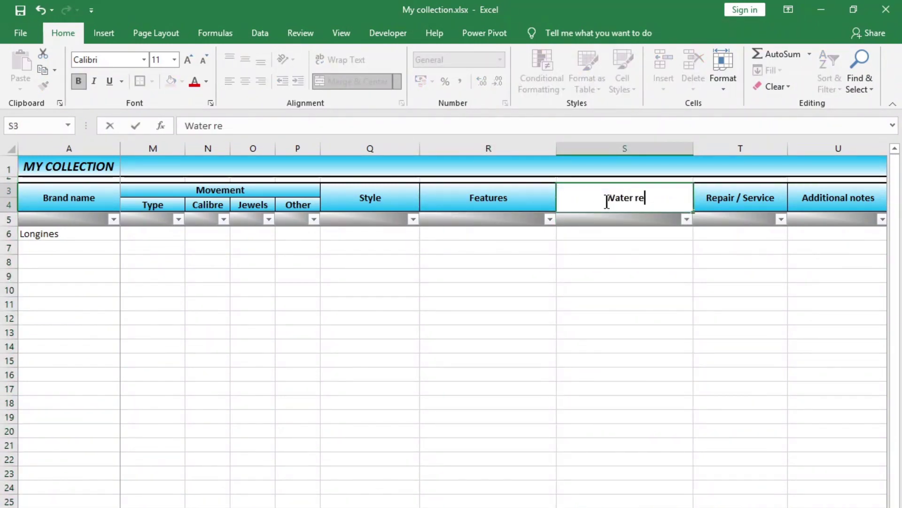
text(sistance)
key(Return)
Change the header to 'Water resistant' and adjust column S width.
double_click(576, 196)
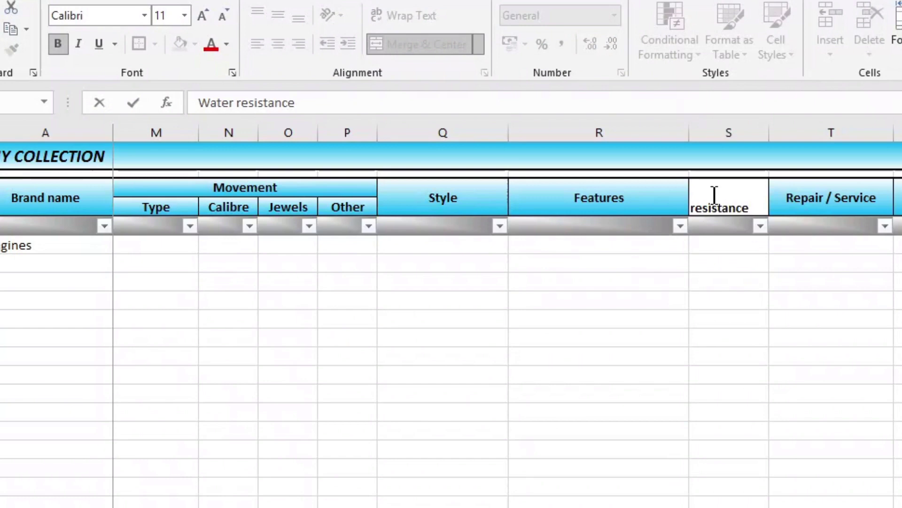
drag(305, 103, 277, 103)
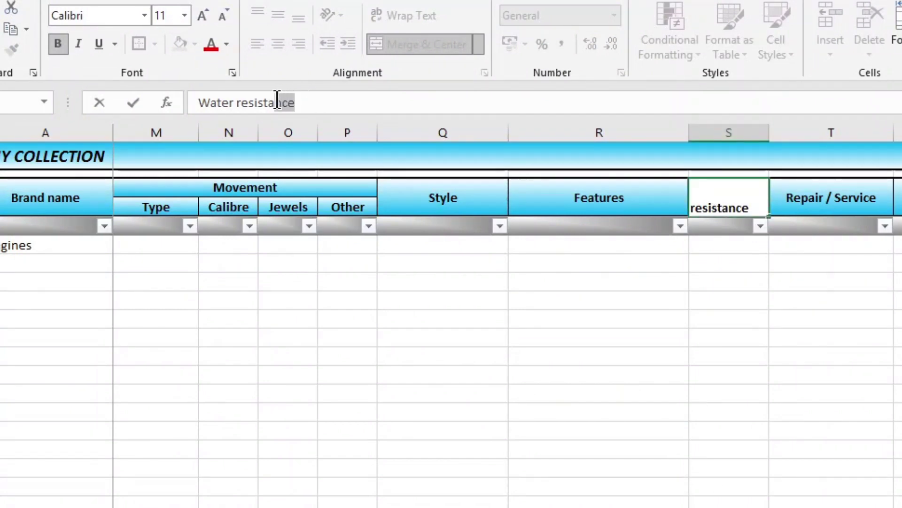
text(nt)
key(Return)
click(763, 188)
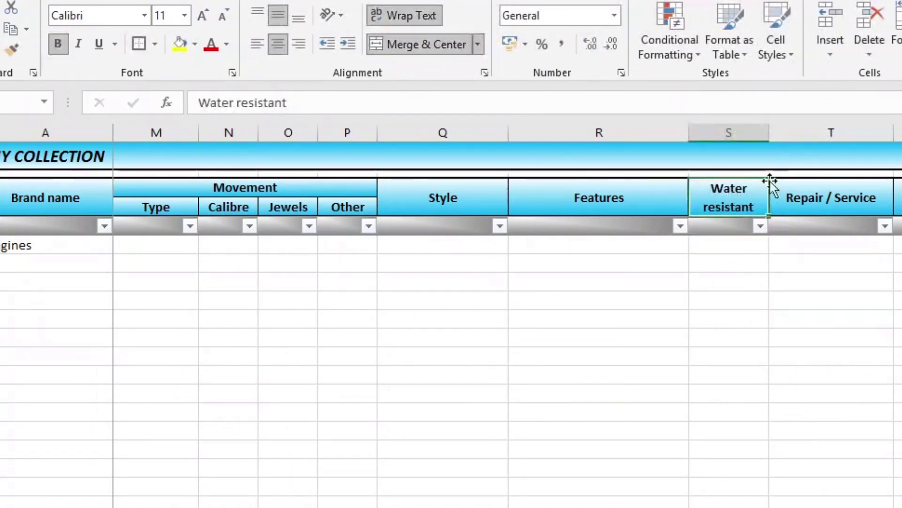
drag(769, 133, 722, 136)
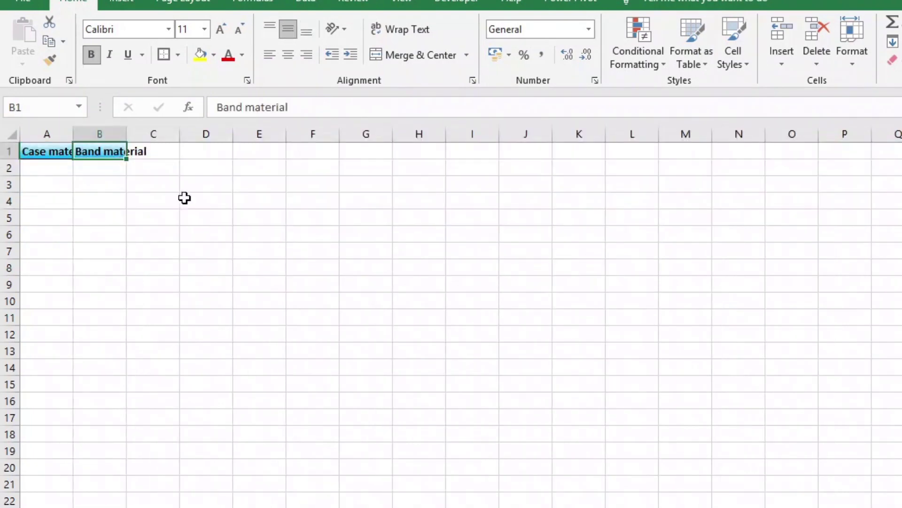
Enter headers Movement type, Style, Features and Water resistant in C1:F1.
click(153, 152)
text(Movement type)
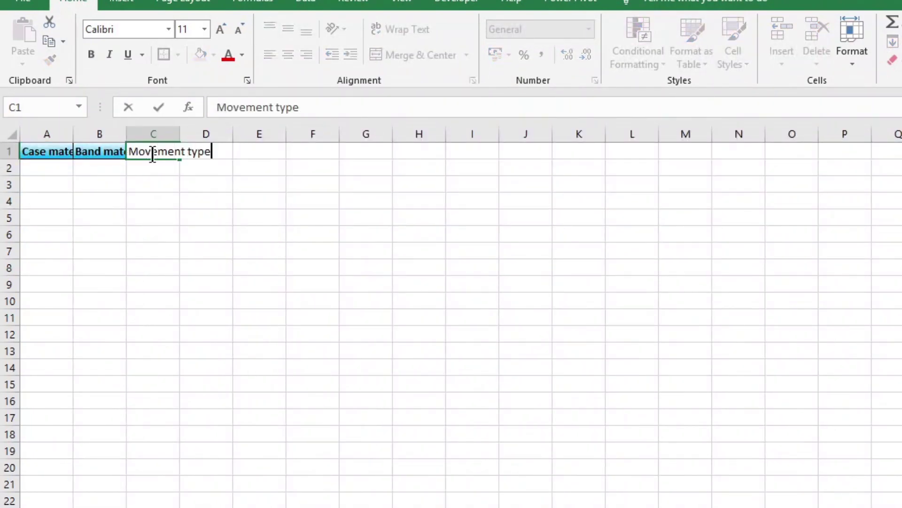
key(Tab)
text(Sty)
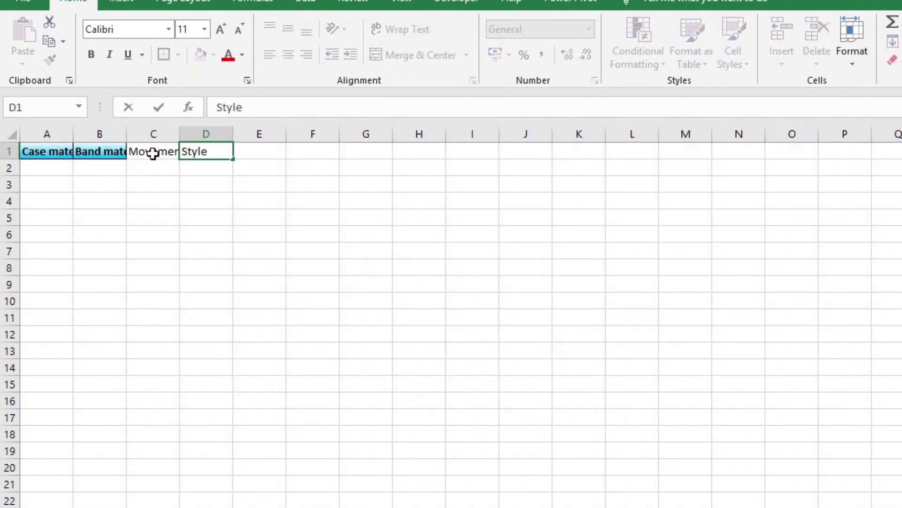
key(Tab)
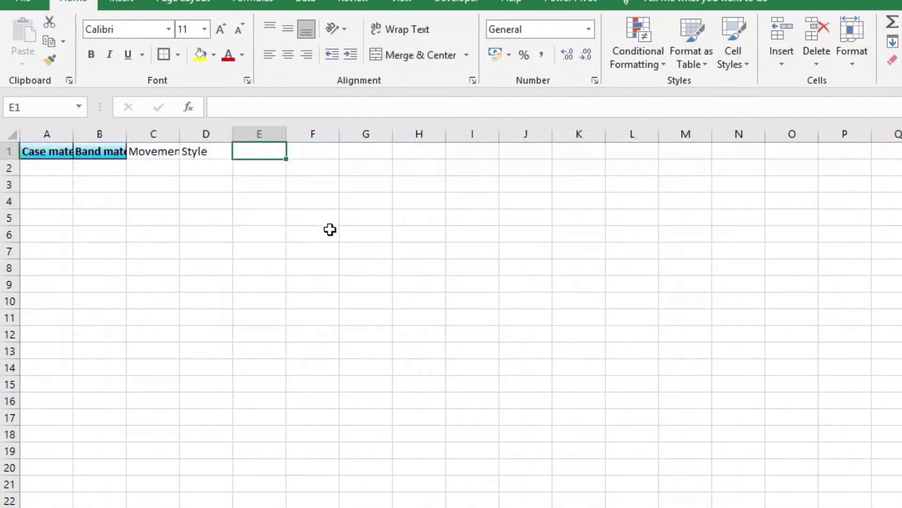
text(Features)
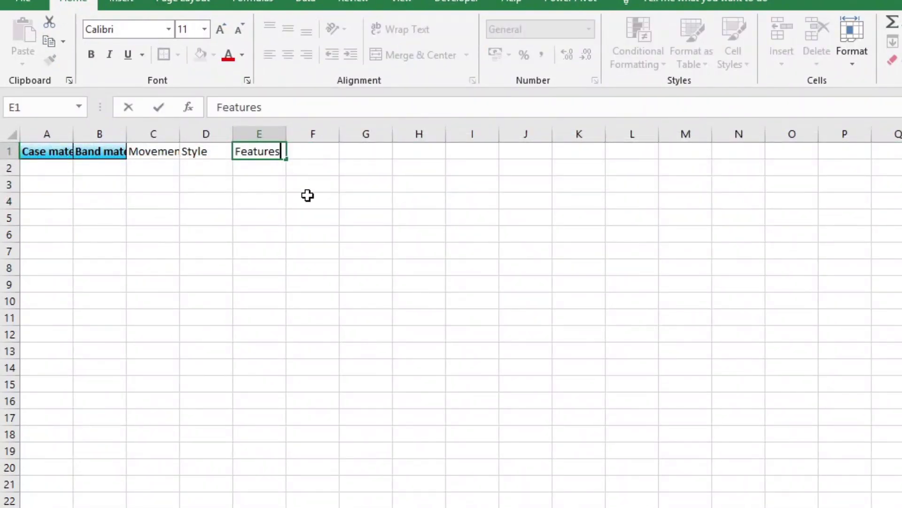
key(Tab)
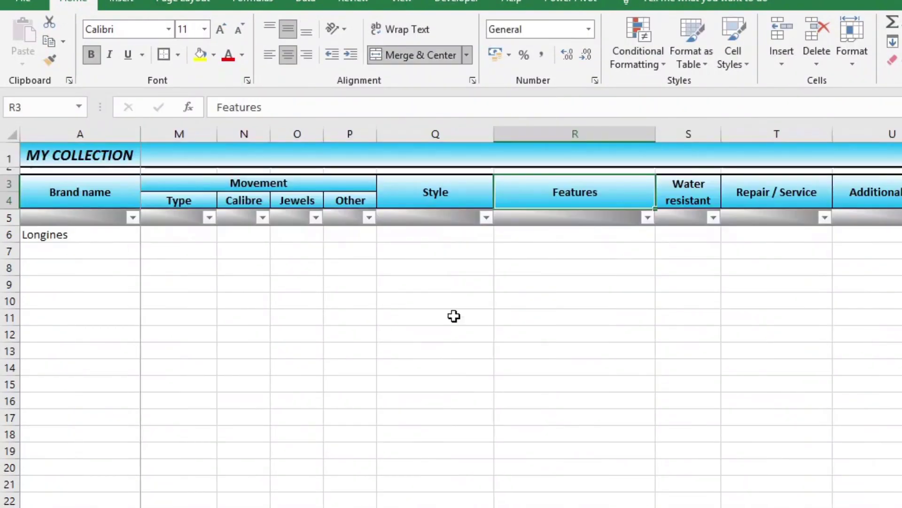
click(685, 195)
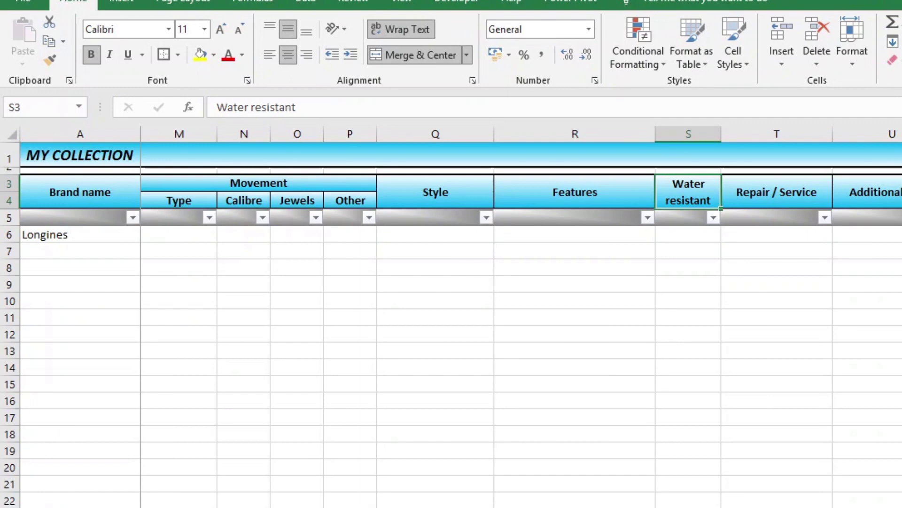
text(Water resistant)
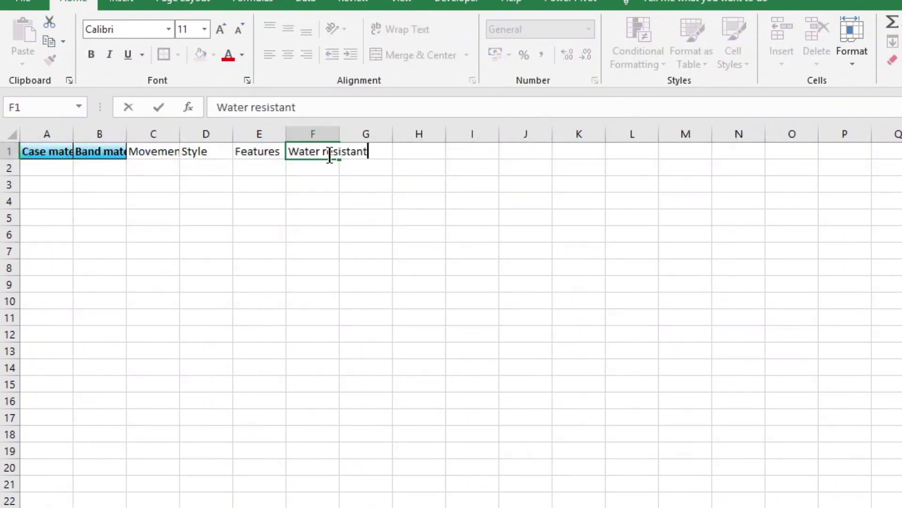
key(Return)
Fit two column widths and set No Fill on header cells A1:F1.
click(301, 152)
click(9, 151)
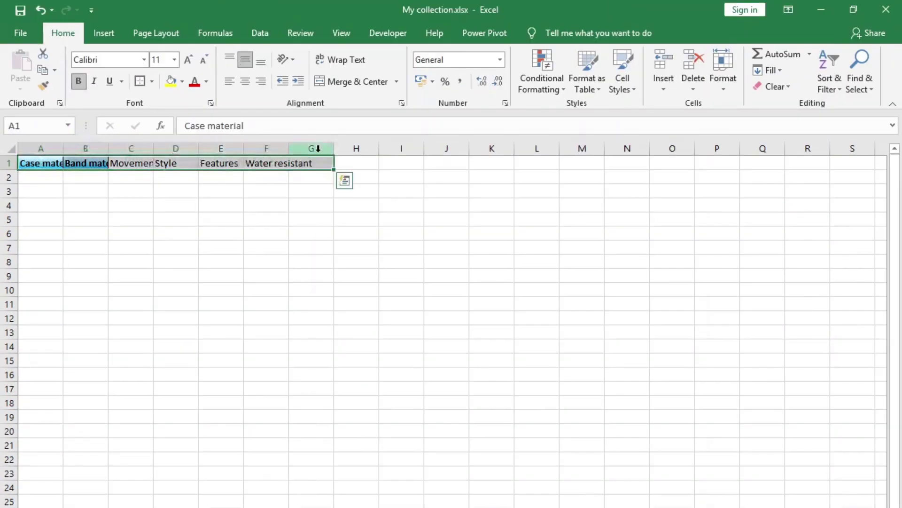
click(290, 245)
double_click(154, 149)
double_click(108, 148)
drag(33, 163, 329, 163)
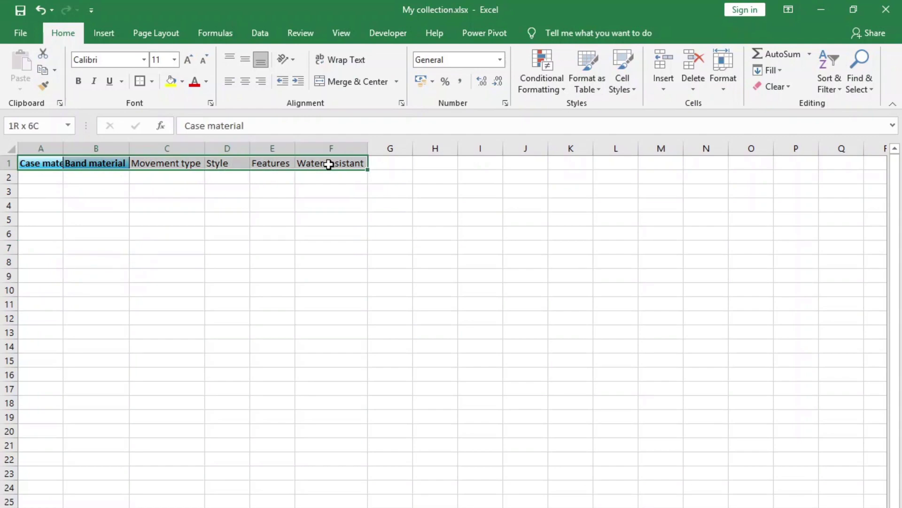
click(182, 81)
click(233, 211)
Make the header row A1:F1 bold.
click(228, 275)
drag(40, 163, 332, 163)
click(332, 233)
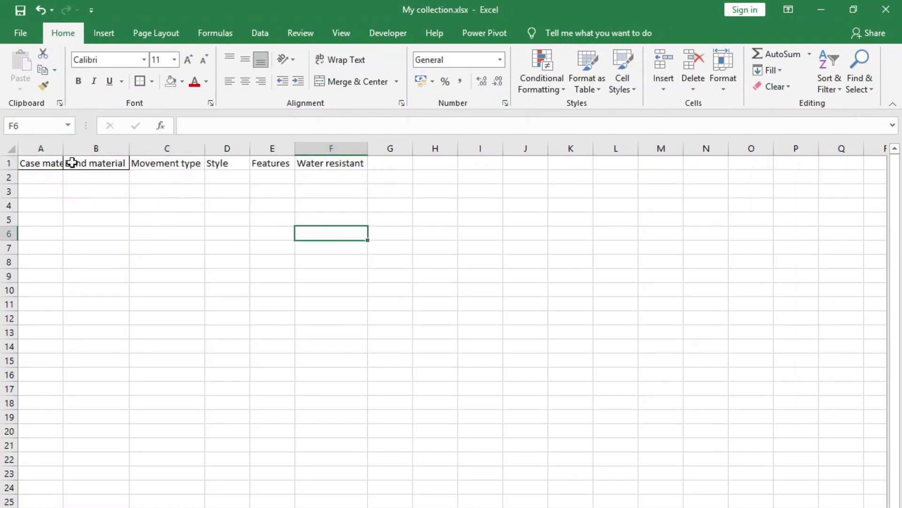
drag(70, 163, 331, 163)
click(78, 81)
click(167, 262)
AutoFit columns A, B and C to their headers.
double_click(63, 149)
double_click(154, 149)
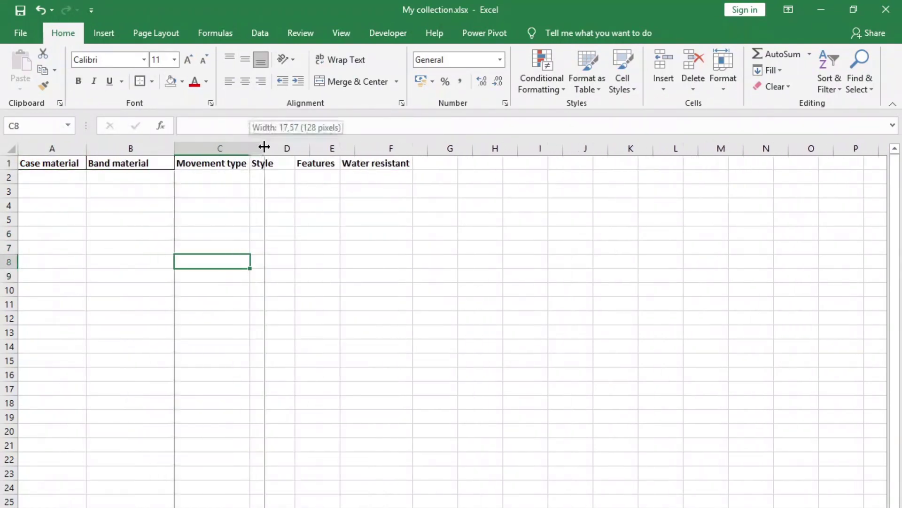
double_click(247, 149)
drag(32, 163, 417, 156)
Widen column E and list features Chronograph, Day / Date indicator, Power reserve in E2:E4.
click(288, 247)
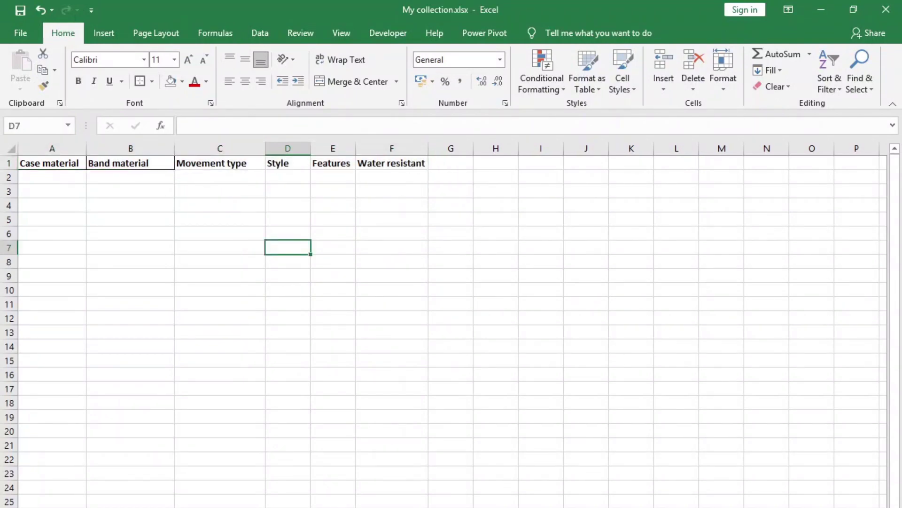
drag(52, 177, 51, 361)
drag(131, 177, 132, 361)
drag(333, 177, 343, 499)
drag(356, 149, 403, 148)
click(360, 177)
text(Chronograph)
key(Return)
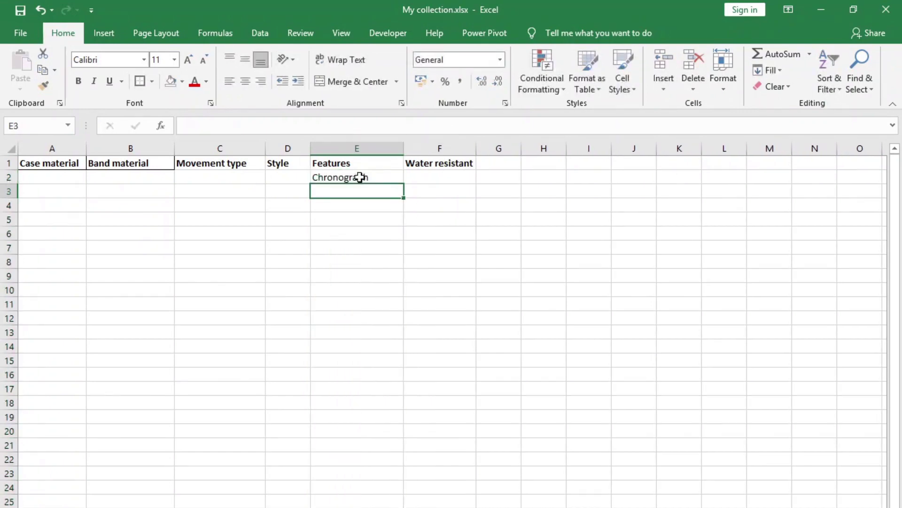
text(Day /)
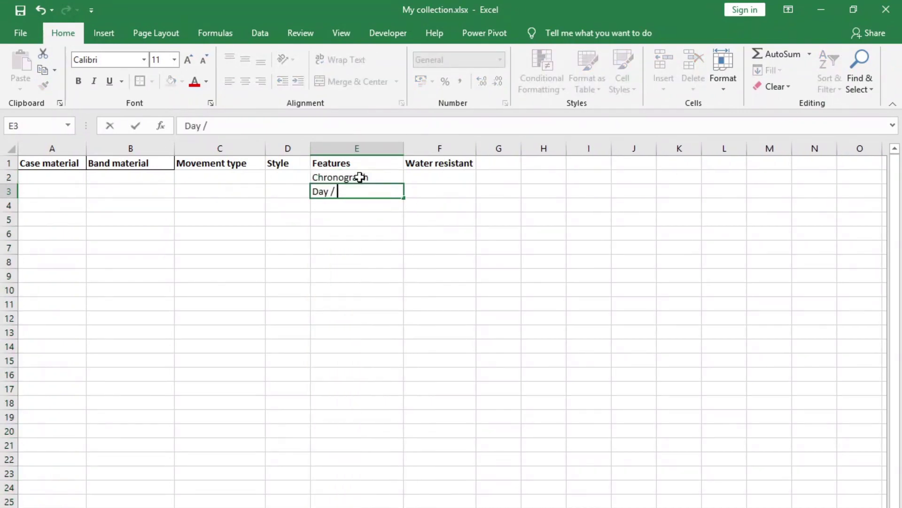
text(or)
key(Return)
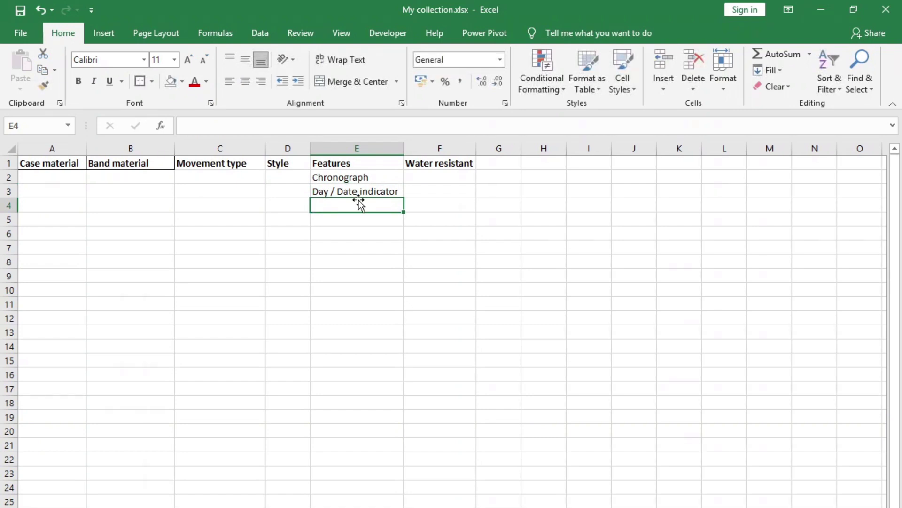
text(Power reserve)
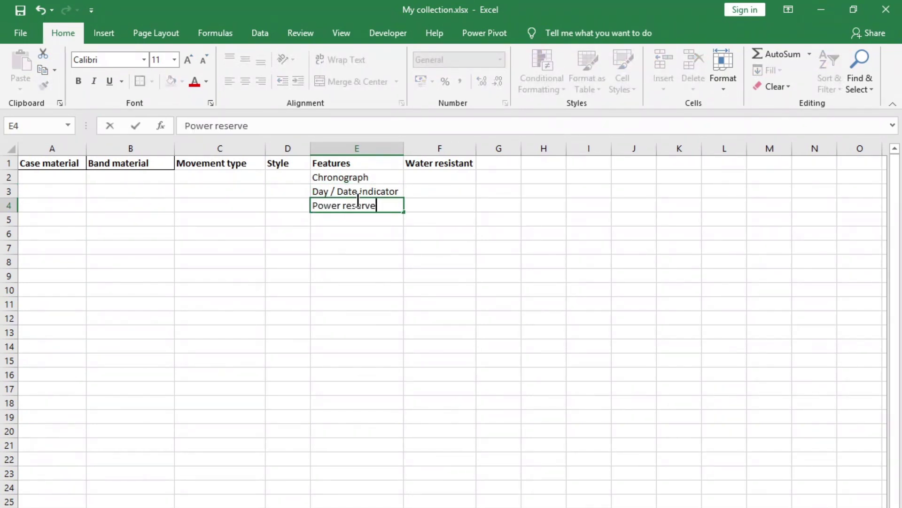
key(Return)
click(348, 162)
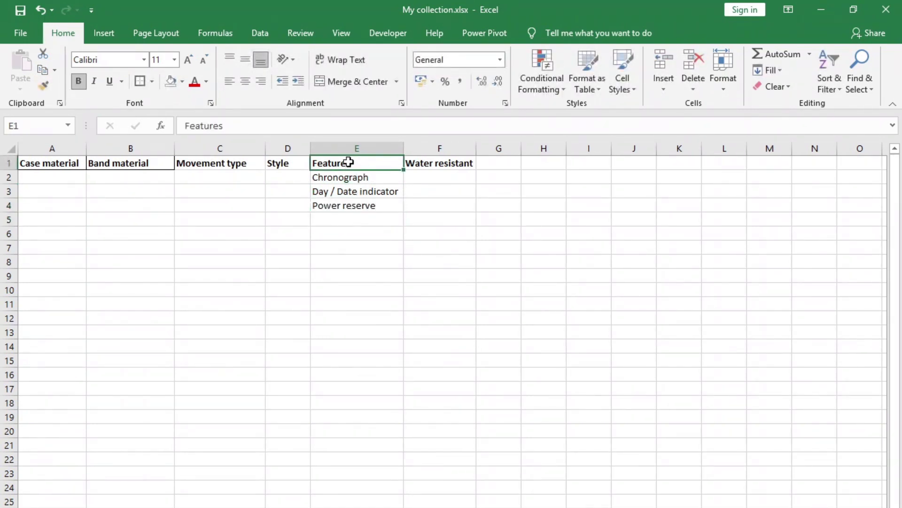
List movement types Mechanical automatic, Mechanical manual, Quartz, Meca quartz, Quartz kinetic from C2.
click(209, 177)
text(Mechani)
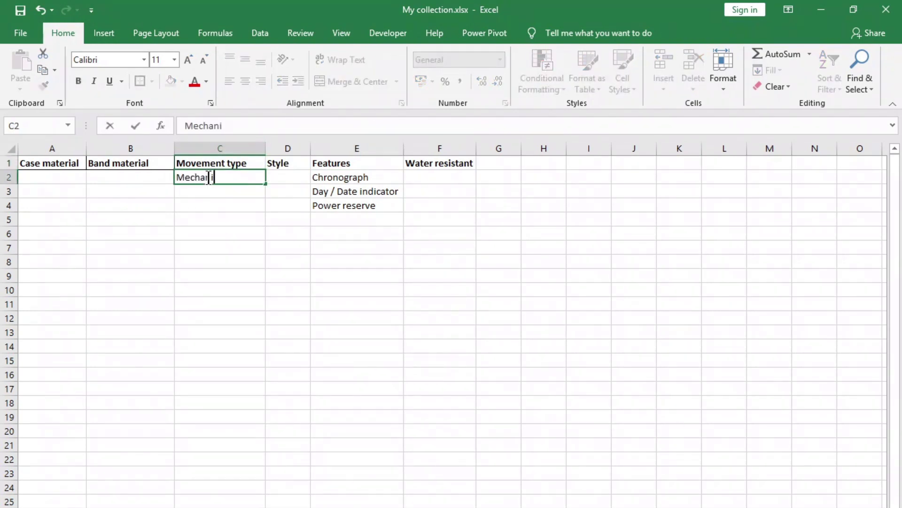
text(cal automatic)
key(Return)
double_click(266, 148)
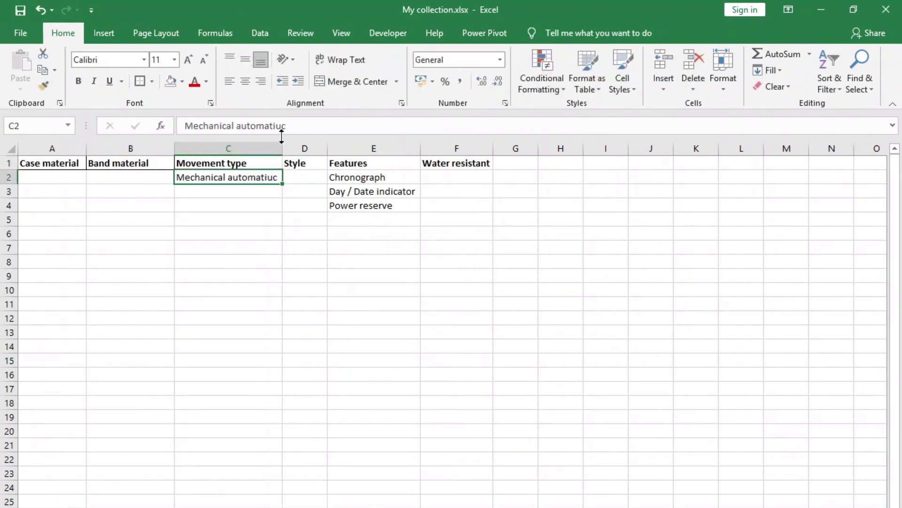
text(Mechanical manual)
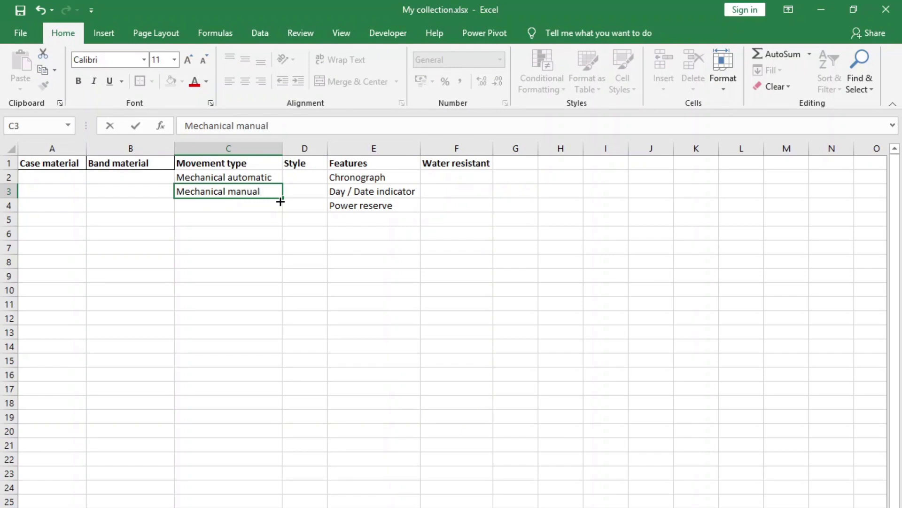
key(Return)
text(Quartz)
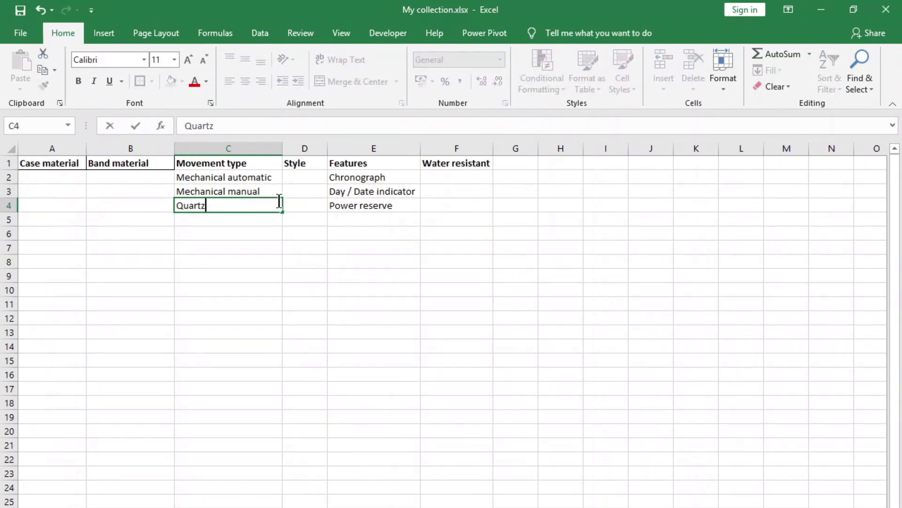
key(Return)
text(Meca quartz)
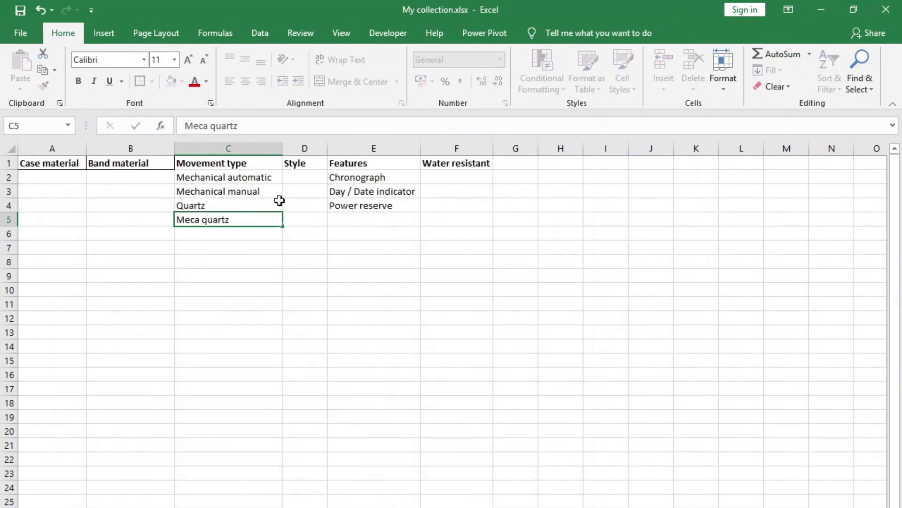
key(Return)
text(Quartz kin)
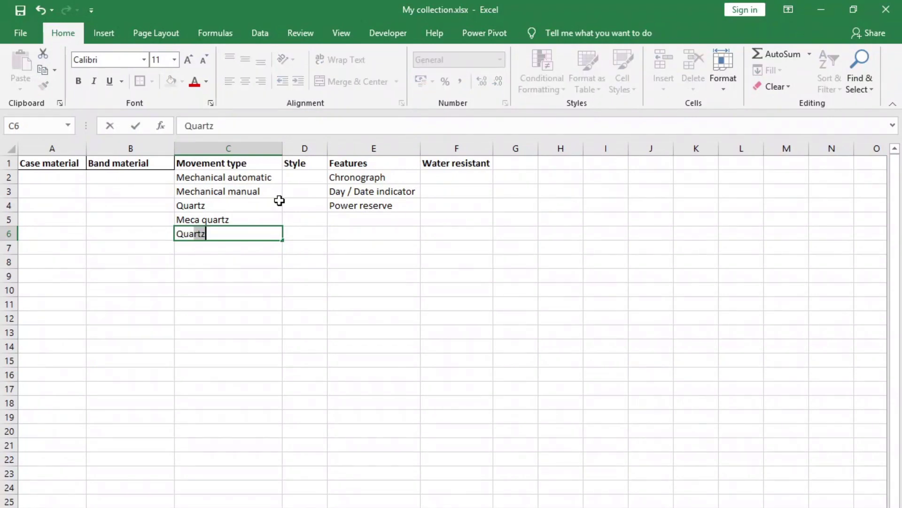
text(etic)
key(Return)
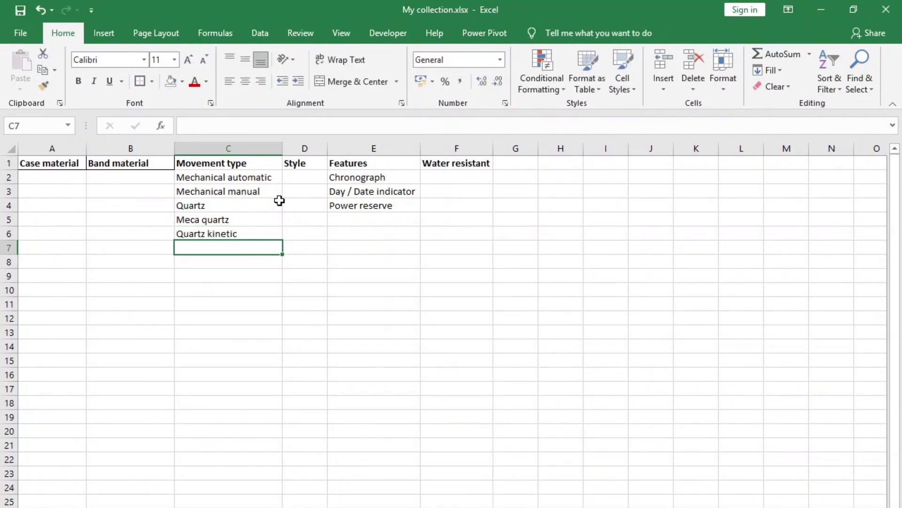
Add Electronic (replacing Smartwatch) and Pendulum clock to the movement types.
text(Smartwat)
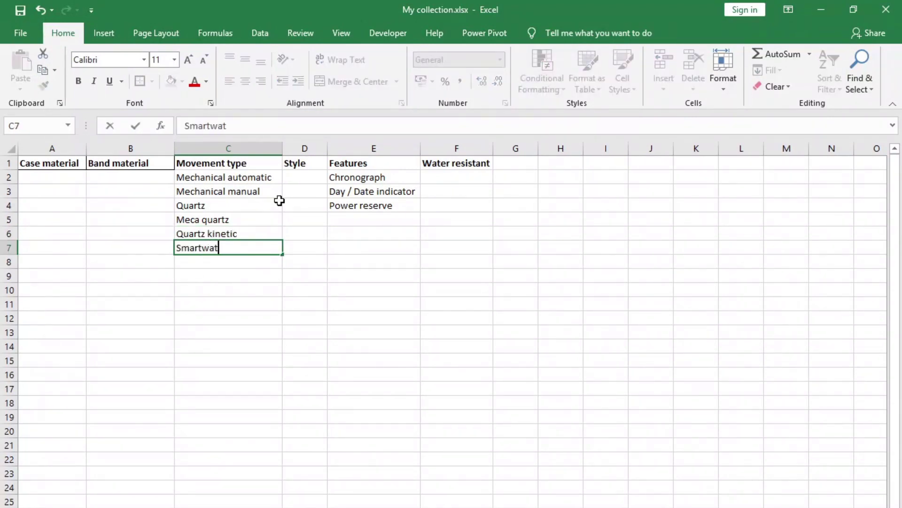
text(ch)
key(Return)
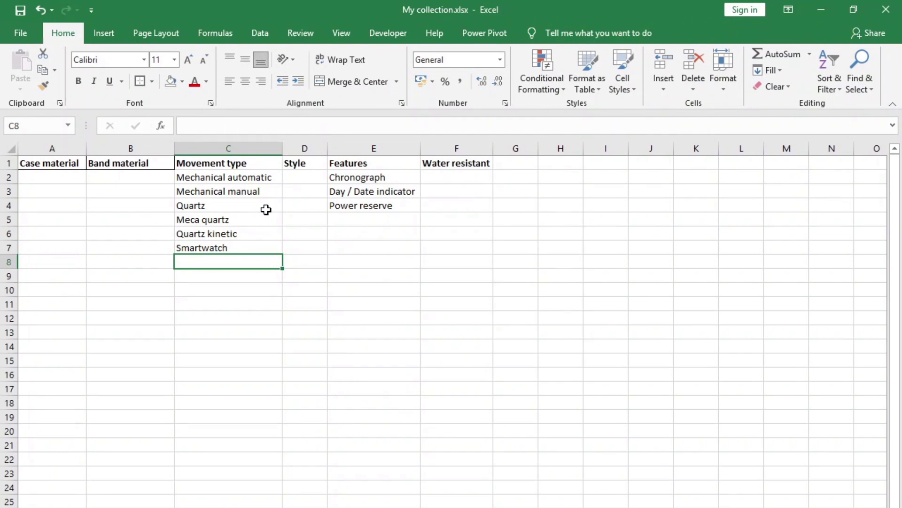
key(Up)
double_click(181, 125)
text(Electronic)
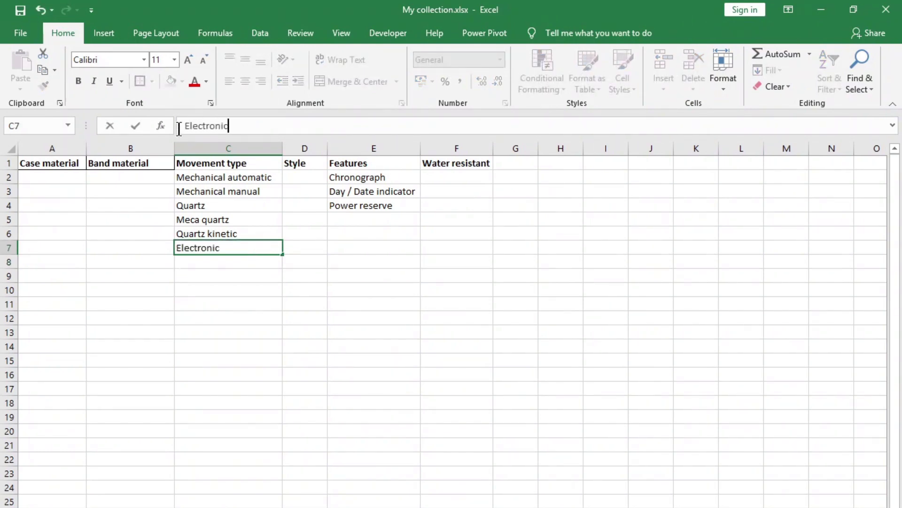
key(Return)
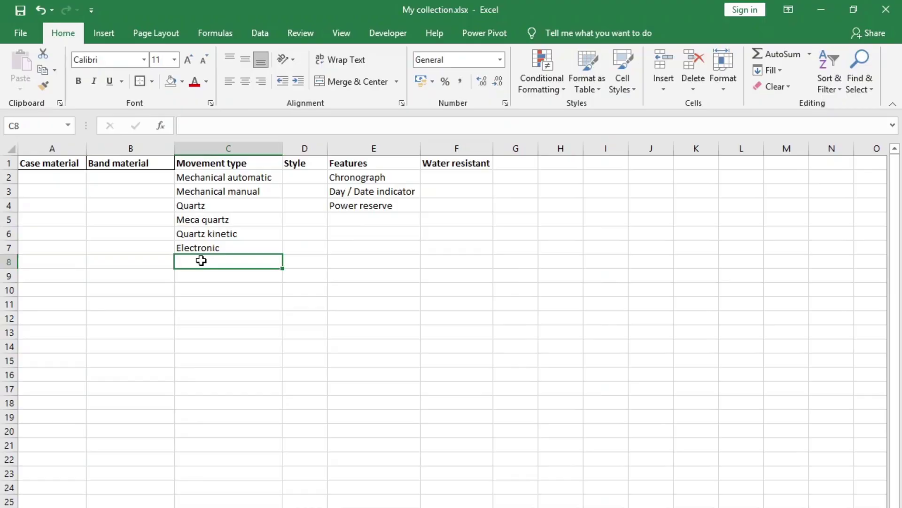
text(Pendulum clock)
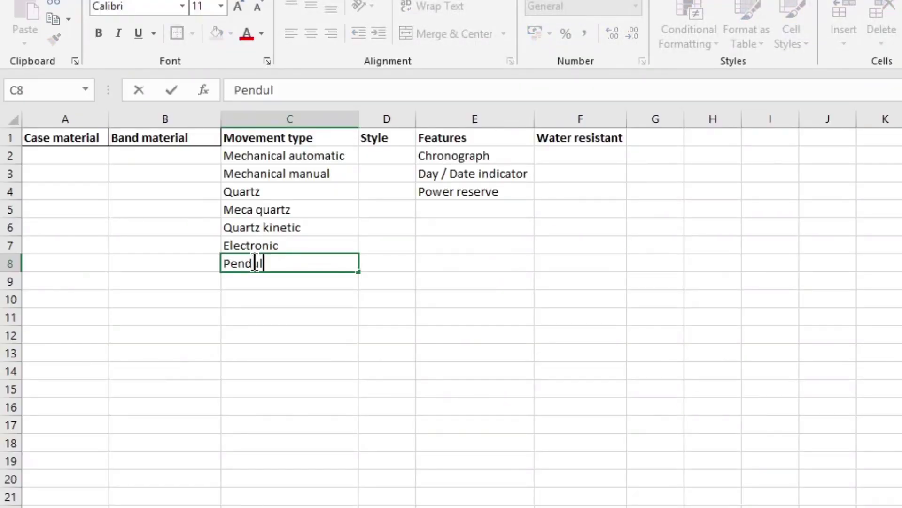
key(Return)
drag(164, 155, 164, 318)
List water ratings No info, 3 atm, 5 atm, 10 atm in F2:F5.
click(566, 153)
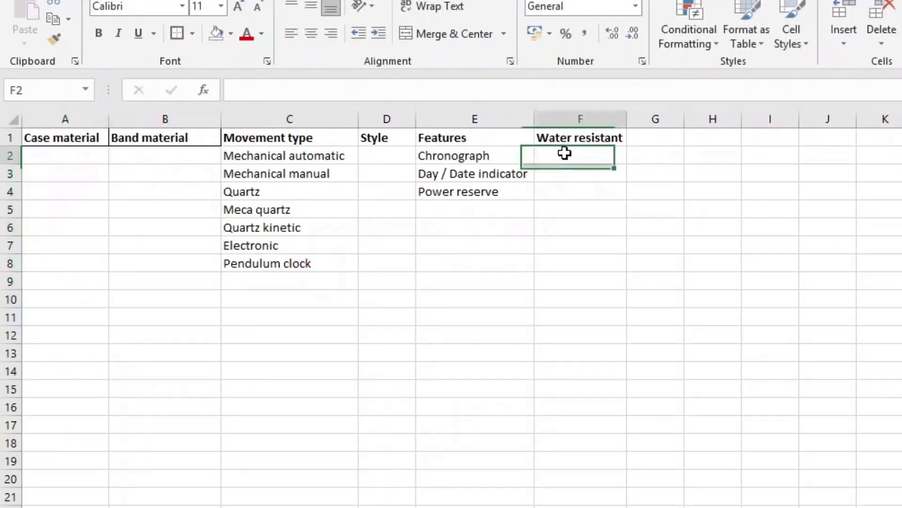
text(No N)
text(o inf)
key(Return)
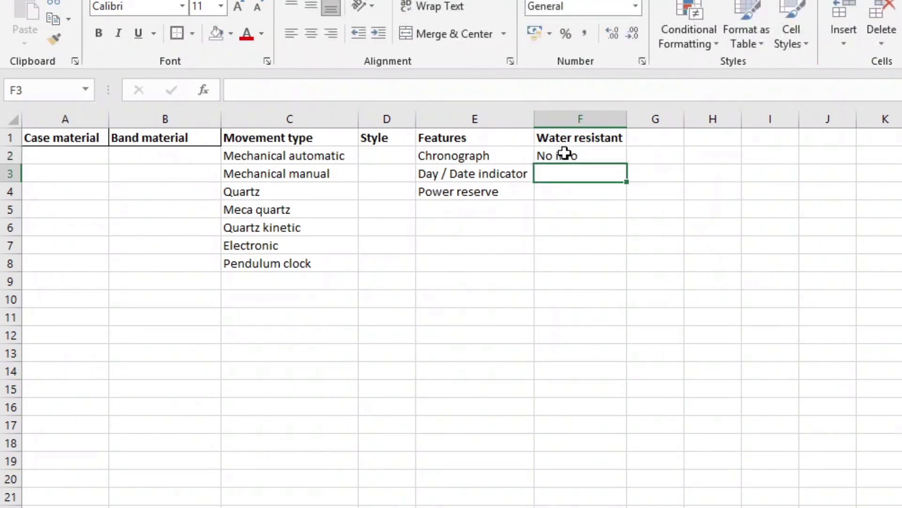
text(30 m)
key(Return)
text(50)
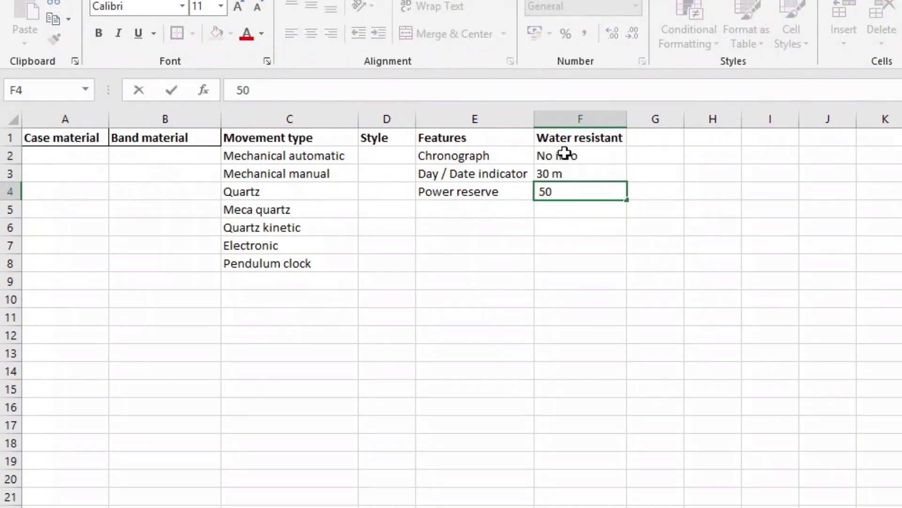
text( m)
key(Return)
click(565, 174)
text(3 atm)
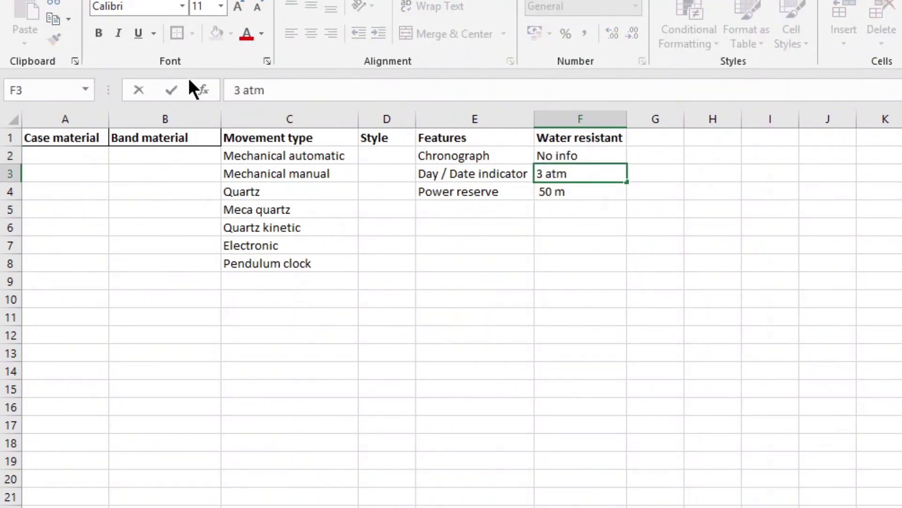
key(Return)
text(5 atm)
key(Return)
text(10 at)
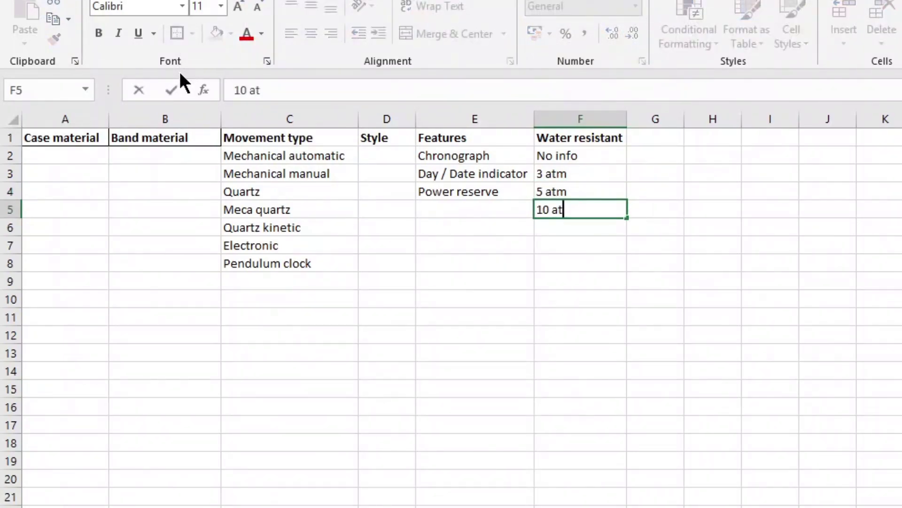
text(m)
key(Return)
Enter Missing as the first band material in B2.
click(148, 175)
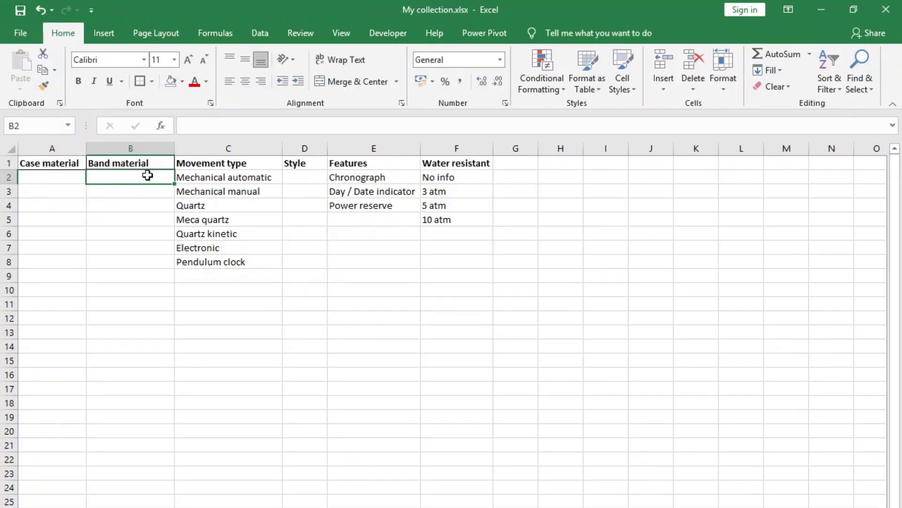
text(Missing)
key(Return)
drag(147, 175, 148, 228)
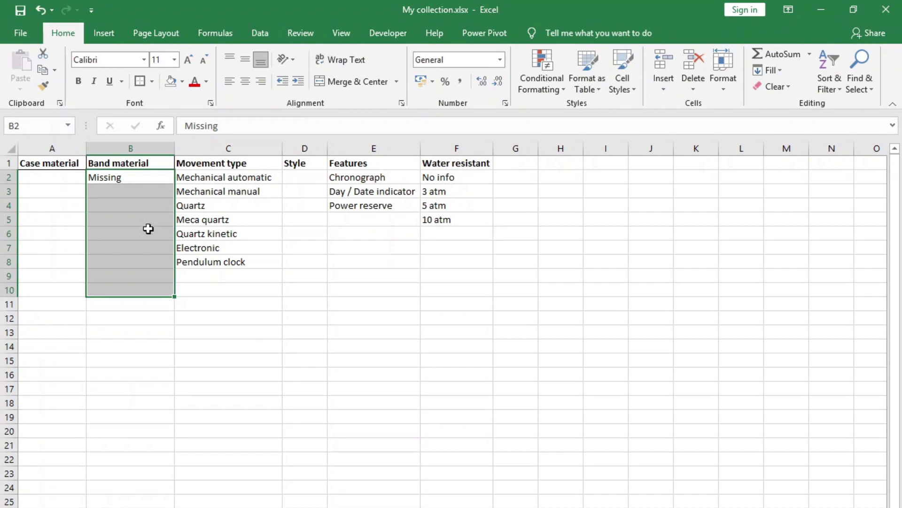
Widen column D and list styles Dress / Formal, Dive, Military in D2:D4.
click(148, 228)
click(305, 177)
drag(327, 148, 348, 144)
text(Dress / Forma)
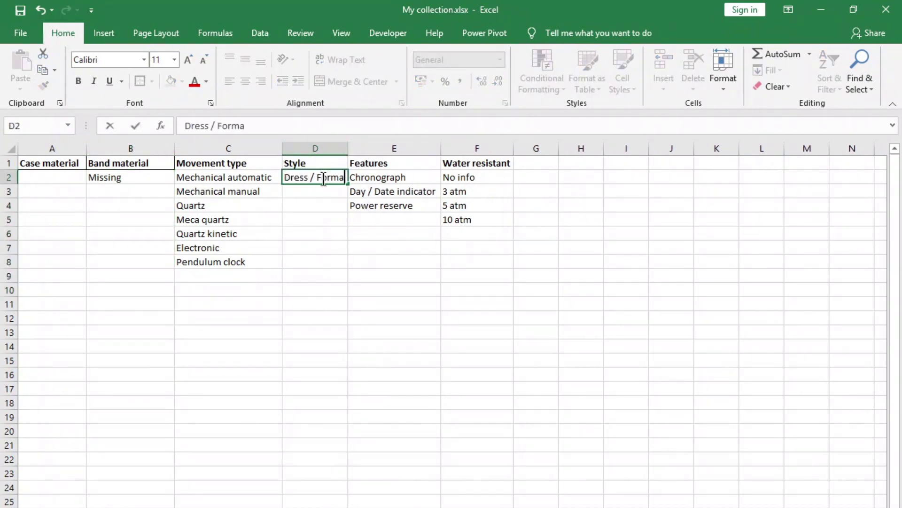
text(l)
key(Return)
text(Dive)
key(Return)
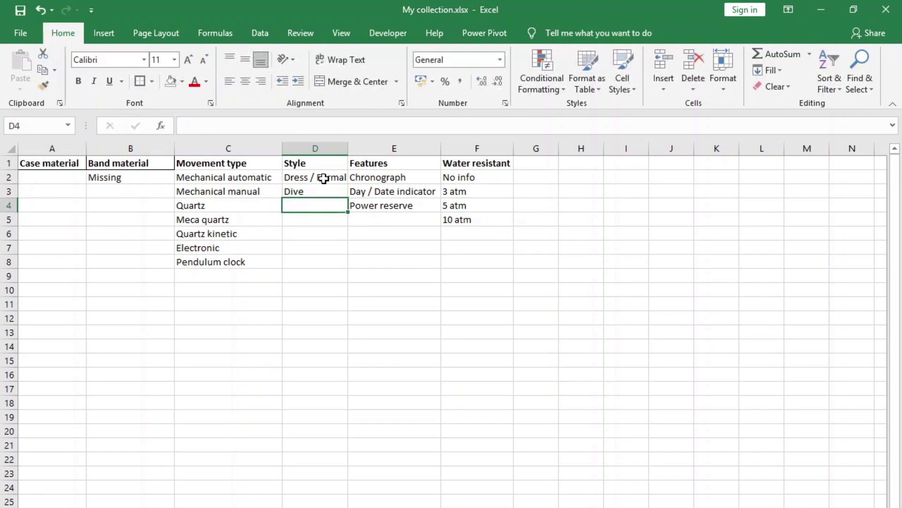
text(Military)
key(Return)
click(148, 280)
click(109, 202)
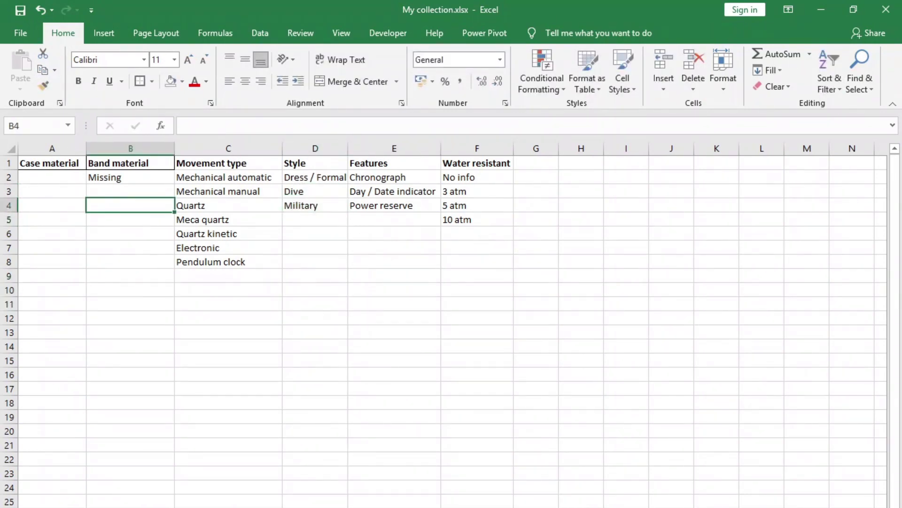
Enter Steinless steel as the first case material in A2 and copy it.
click(66, 176)
text(Steinless)
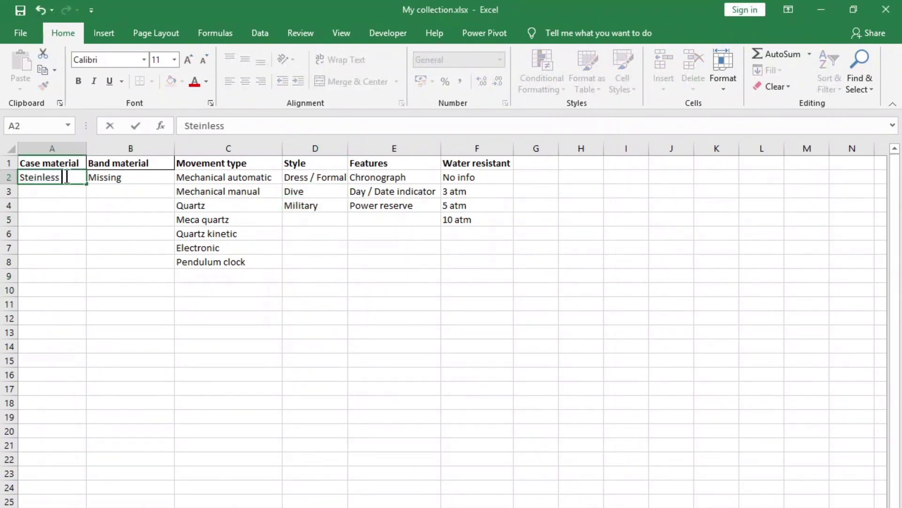
text( stell)
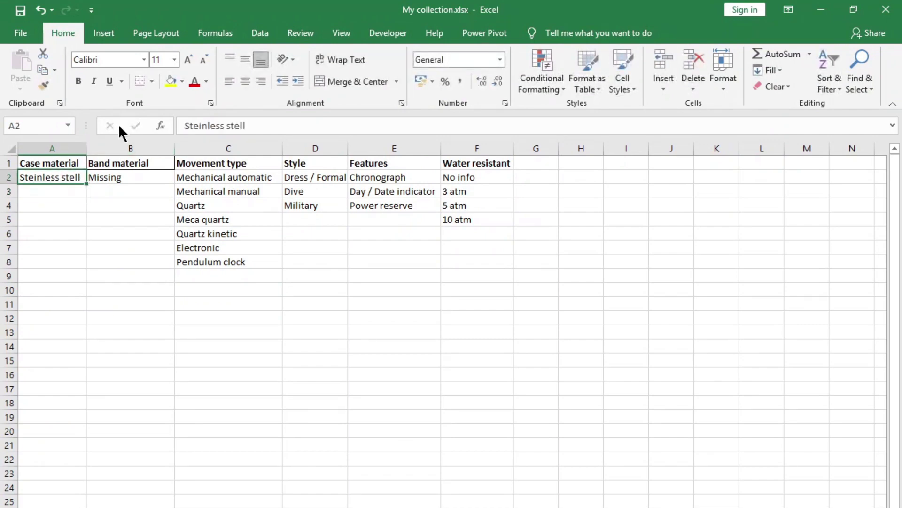
text(el)
key(Return)
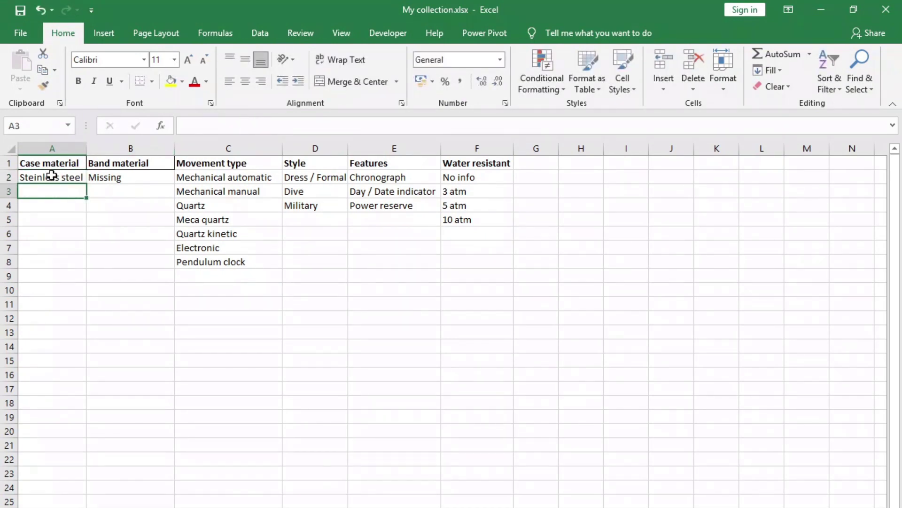
click(52, 175)
key(ctrl+c)
Paste Stainless steel into cell B3 of the band material list.
click(111, 196)
key(ctrl+v)
click(60, 196)
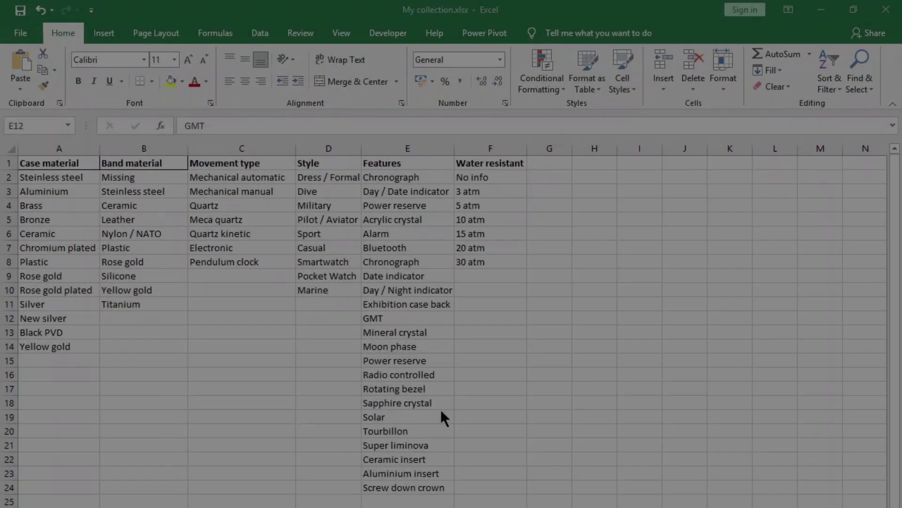
Make the Support data header row bold.
click(47, 163)
key(ctrl+shift+Right)
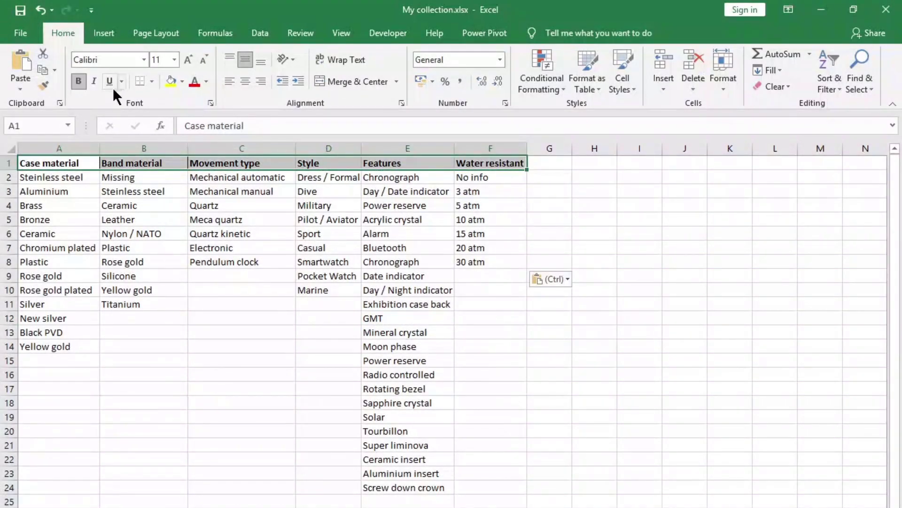
click(75, 80)
click(155, 191)
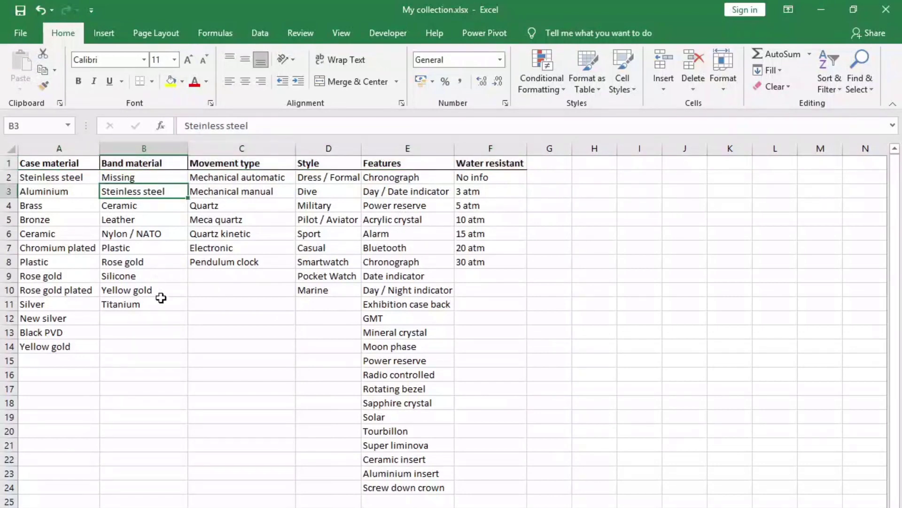
click(371, 282)
Sort the case material (A2:A14) and band material (B2:B11) lists A→Z, each column alone.
drag(60, 176, 45, 348)
click(829, 82)
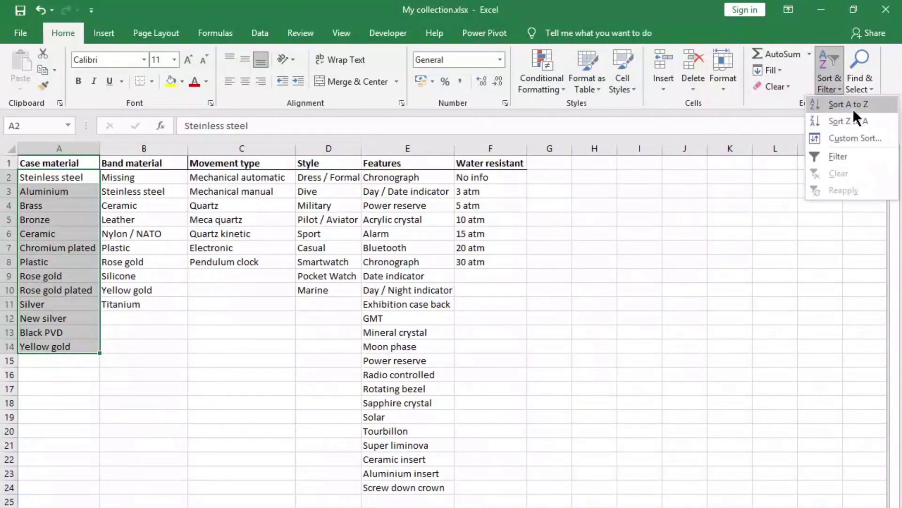
click(853, 108)
click(268, 357)
click(381, 385)
drag(122, 177, 141, 304)
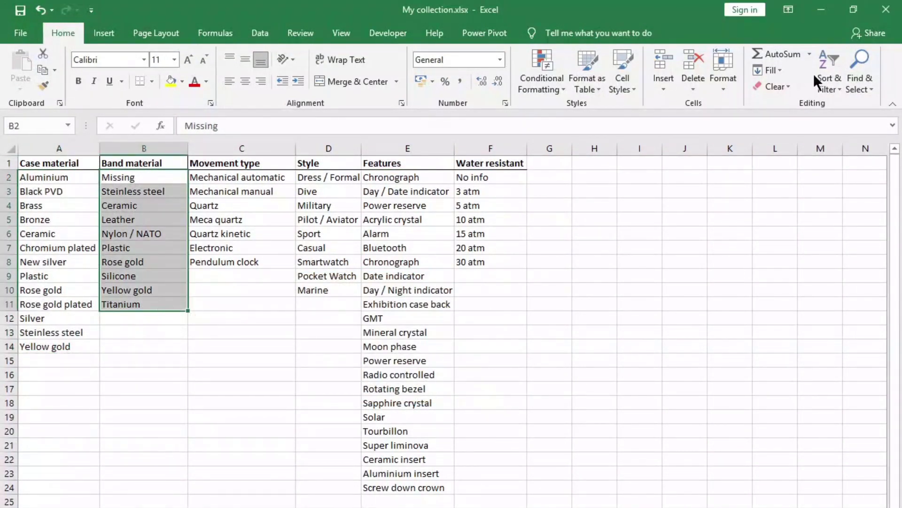
click(818, 85)
click(851, 106)
click(323, 348)
click(386, 383)
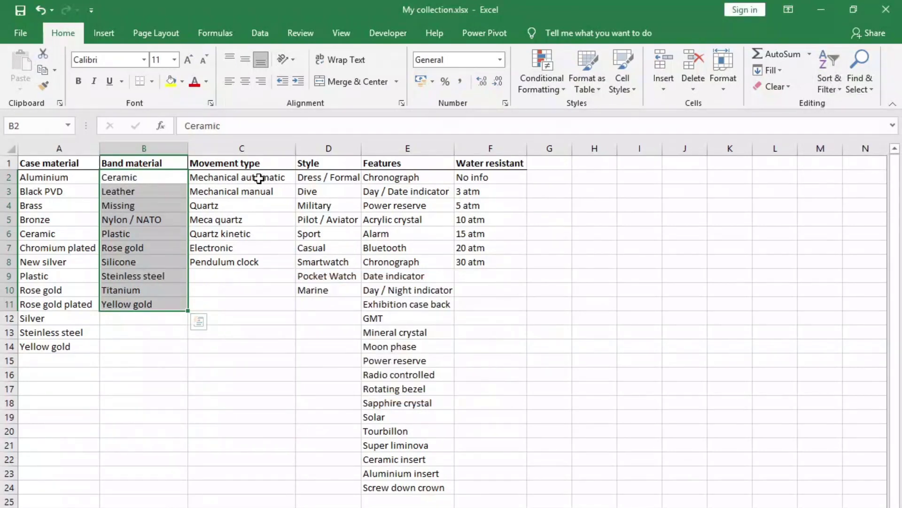
Sort the movement type, style and features lists A→Z, each column alone.
drag(238, 177, 244, 262)
click(842, 91)
click(394, 384)
drag(329, 177, 329, 290)
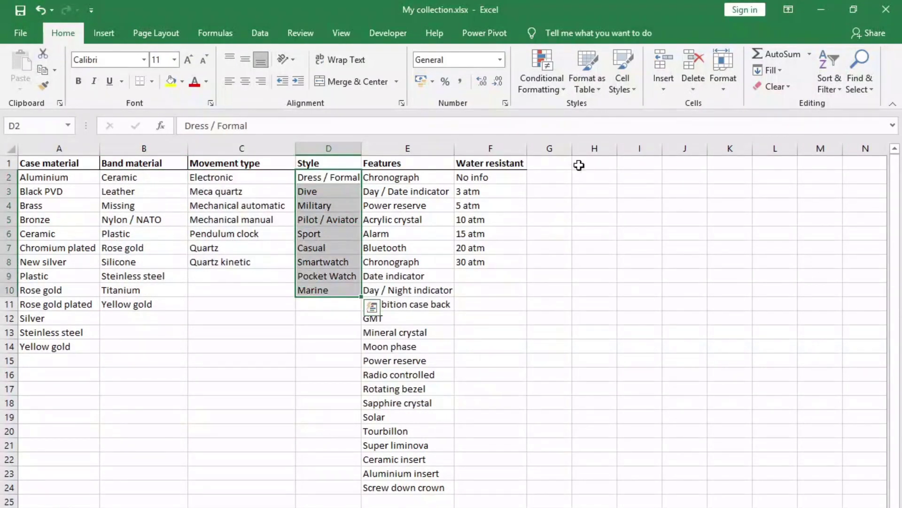
click(830, 82)
click(848, 104)
click(269, 359)
click(386, 385)
drag(390, 177, 427, 487)
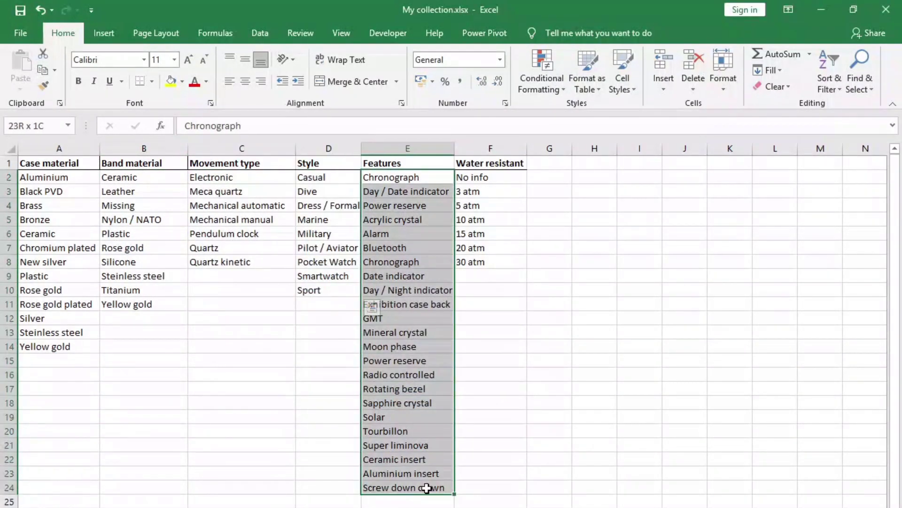
click(829, 83)
click(848, 104)
click(269, 360)
click(394, 385)
Add 50 atm below 30 atm in the water resistance list.
drag(489, 177, 489, 262)
click(485, 277)
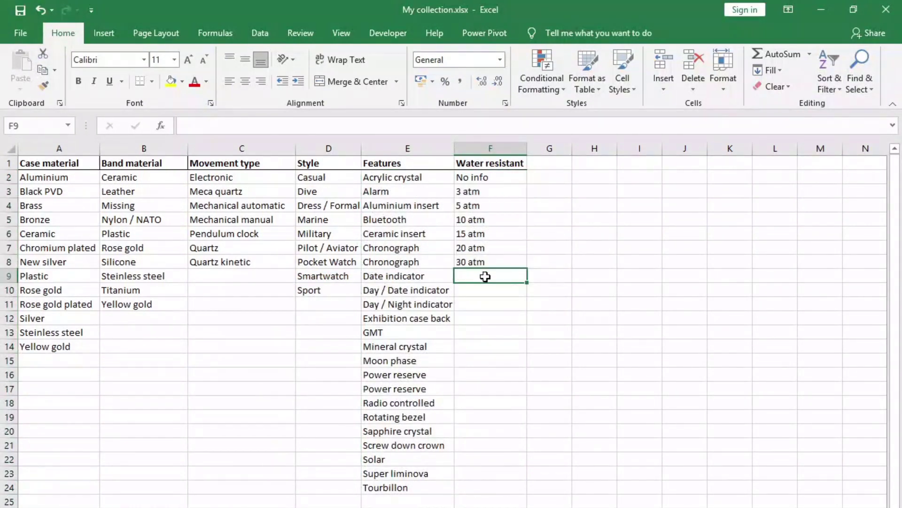
text(50 atm)
key(Return)
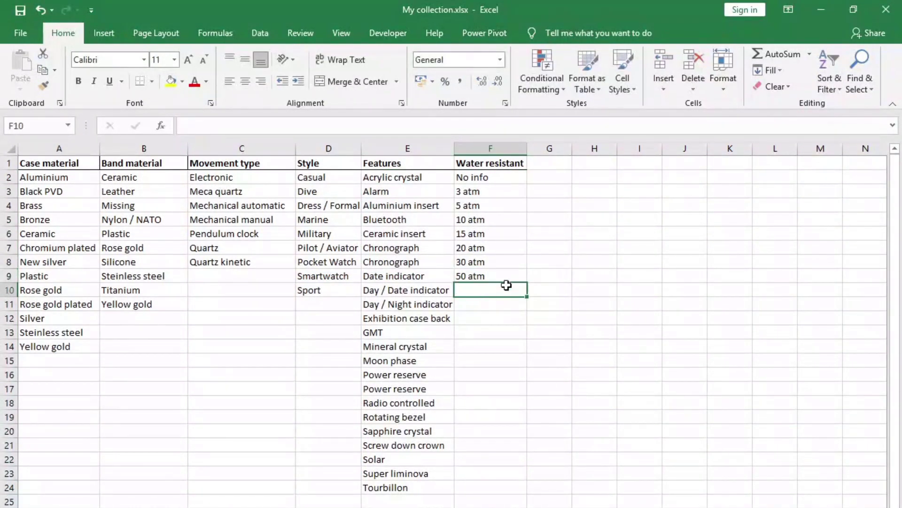
Delete the duplicate Power reserve from the features list, shifting cells up.
drag(488, 177, 489, 276)
click(470, 347)
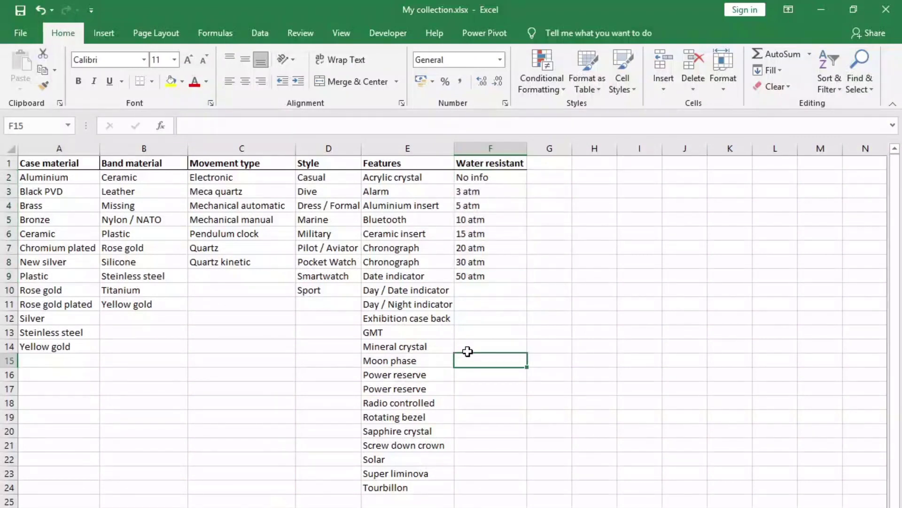
click(395, 376)
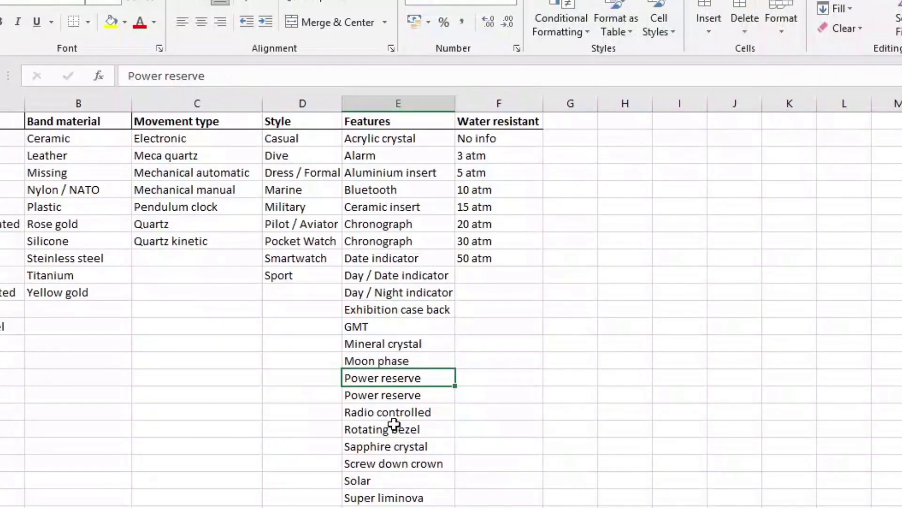
right_click(394, 376)
click(425, 157)
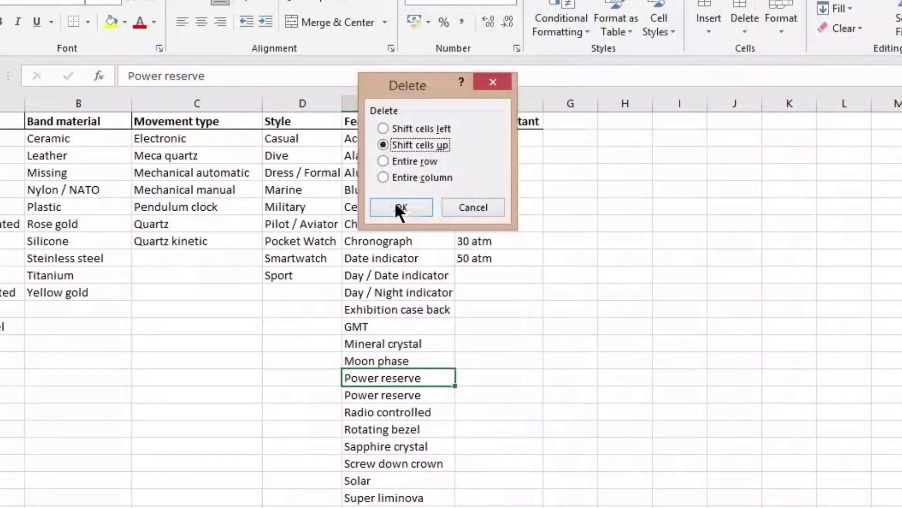
click(419, 212)
Reselect the features, style, movement, band and case material lists to review them.
drag(386, 178, 401, 470)
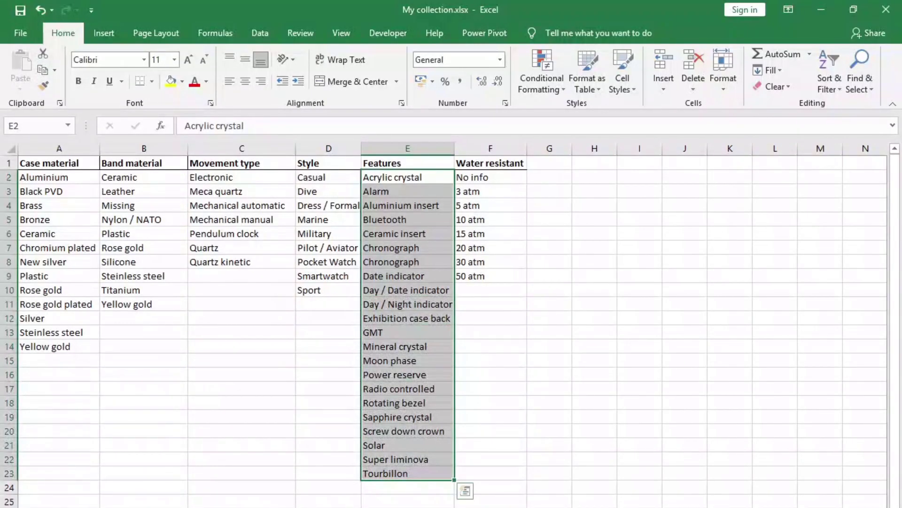
click(404, 373)
click(329, 178)
drag(329, 177, 322, 288)
click(253, 182)
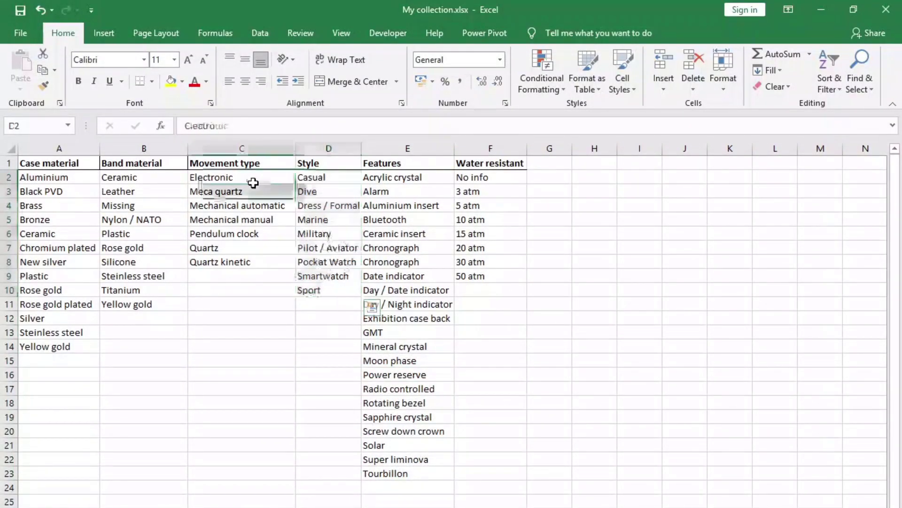
drag(253, 182, 241, 262)
drag(128, 180, 156, 304)
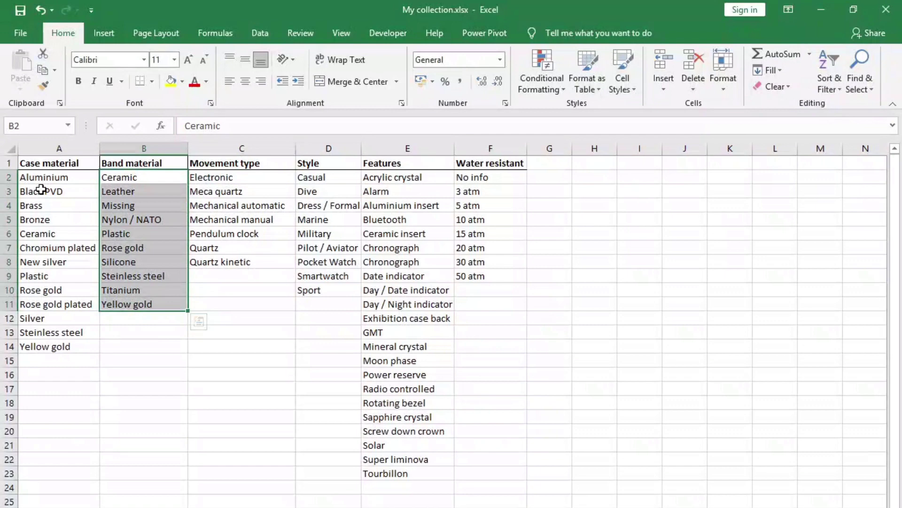
drag(45, 178, 77, 340)
click(70, 361)
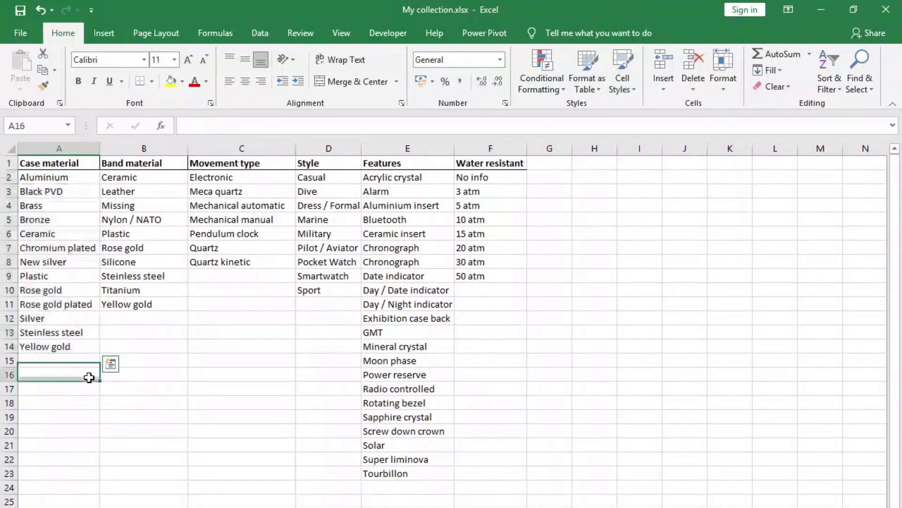
click(77, 248)
Widen columns A, C, D, E and F to fit their entries.
drag(99, 148, 108, 148)
drag(195, 146, 205, 146)
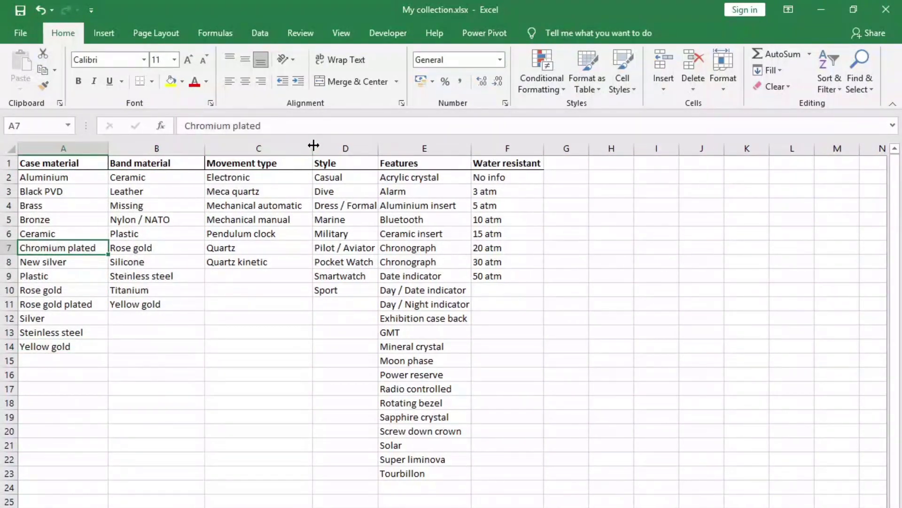
drag(312, 148, 324, 148)
drag(390, 148, 401, 148)
drag(494, 148, 512, 148)
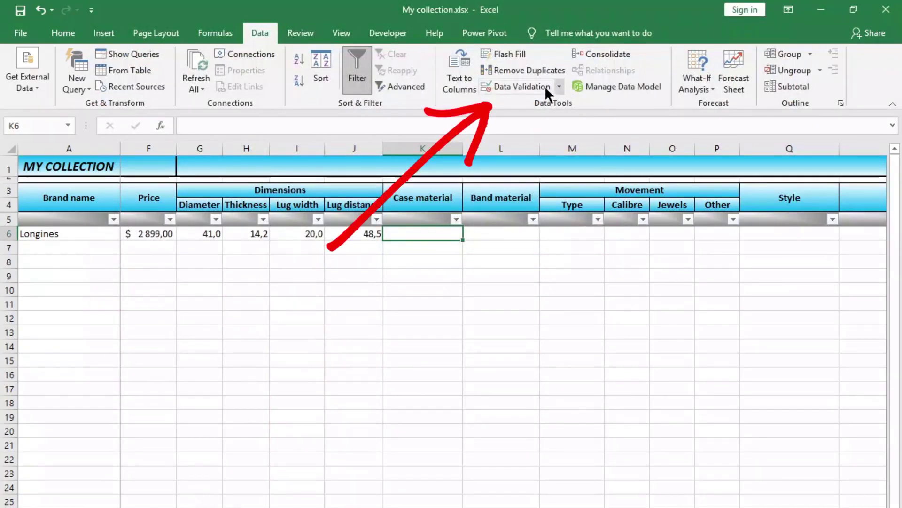
Set K6's validation to a List sourced from 'Support data'!A2:A14.
click(534, 87)
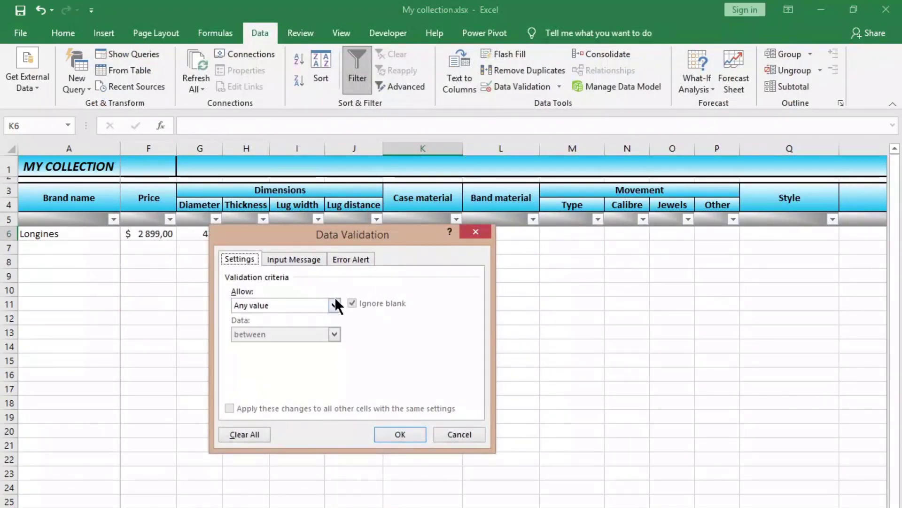
click(335, 305)
click(261, 353)
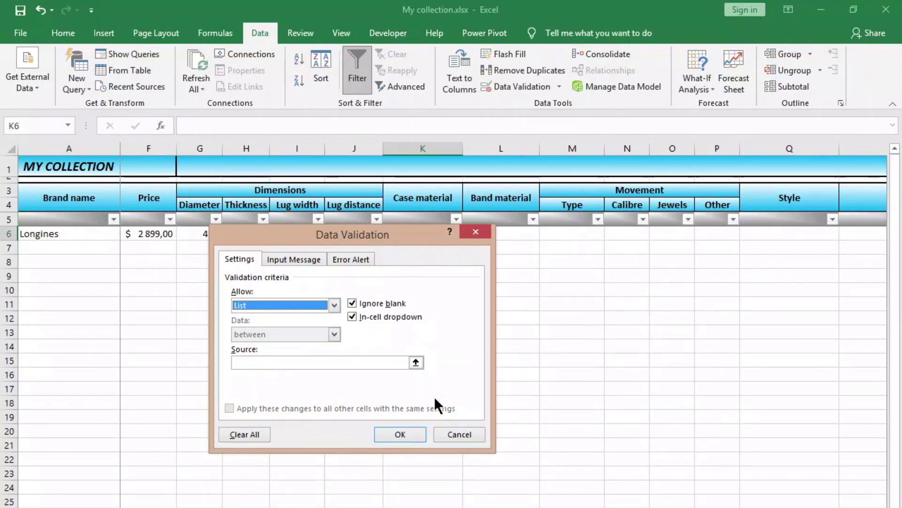
click(417, 362)
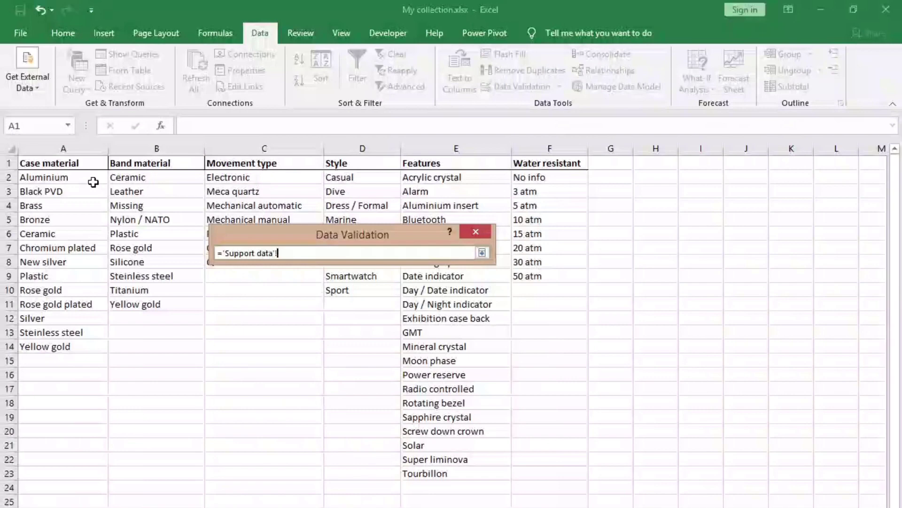
drag(89, 181, 72, 348)
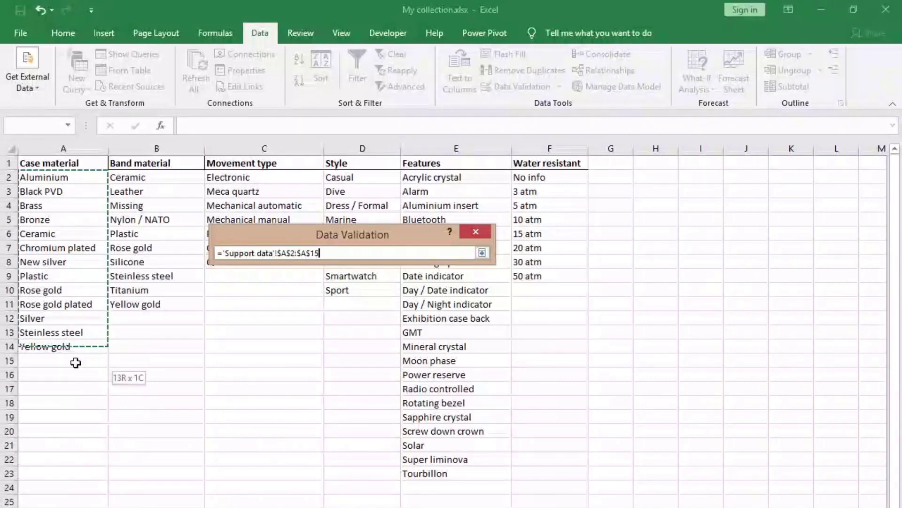
click(482, 253)
Confirm the validation and pick Yellow gold from K6's new drop-down.
click(403, 489)
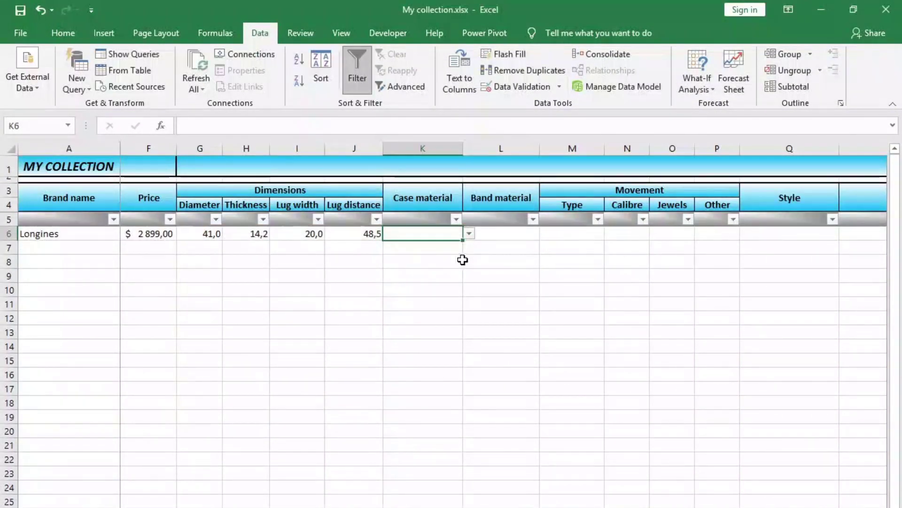
click(468, 233)
click(439, 233)
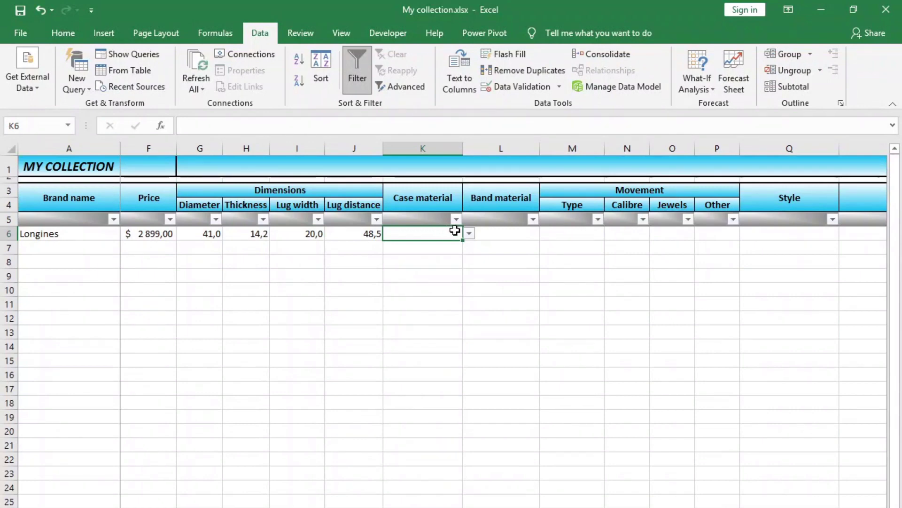
click(469, 233)
scroll(451, 286, down, 2)
click(444, 309)
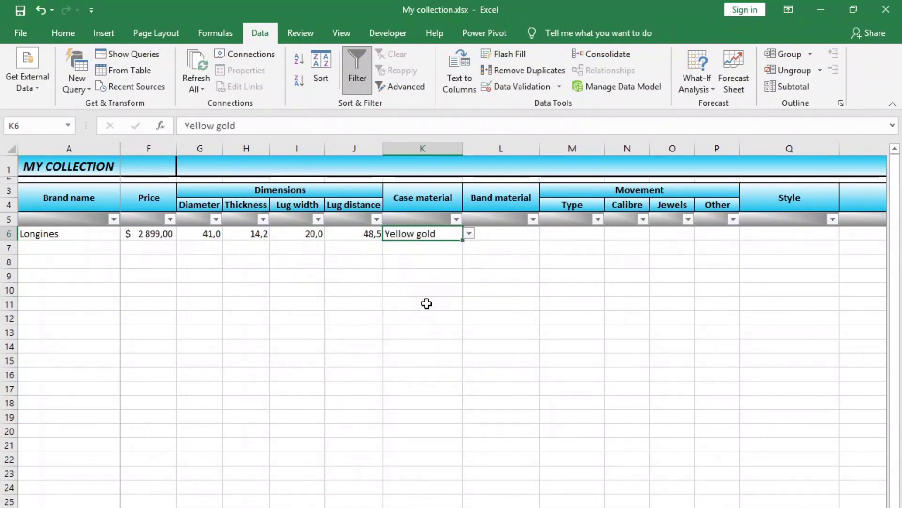
Fill Yellow gold down into A15 on Support data and change it to Yellow gold plated.
key(ctrl+Page_Down)
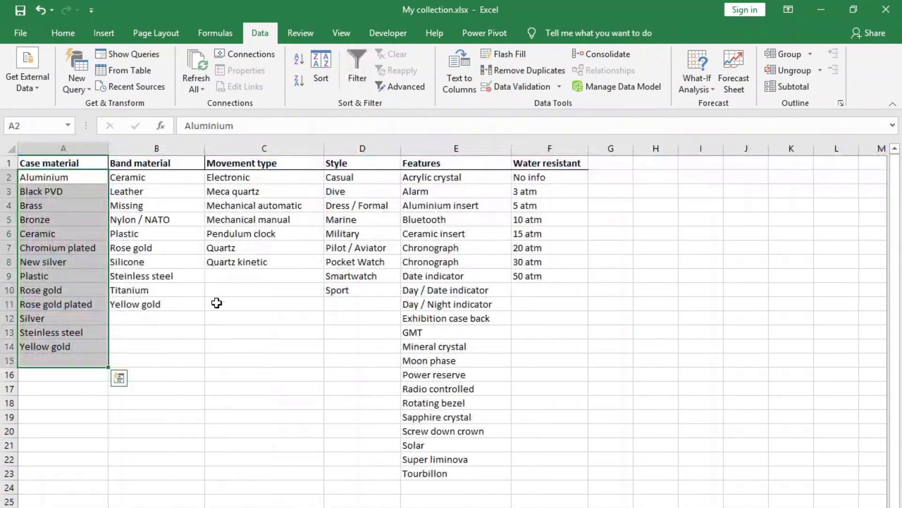
click(50, 361)
key(ctrl+Page_Up)
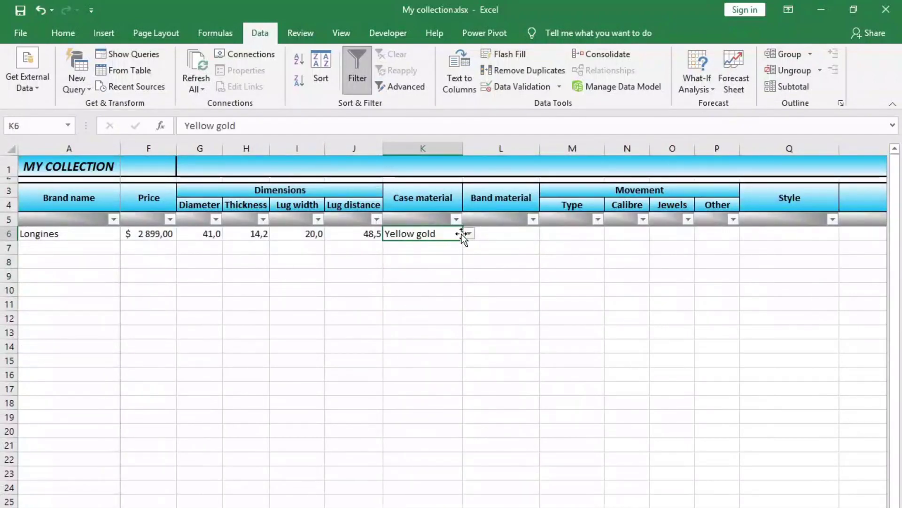
click(469, 233)
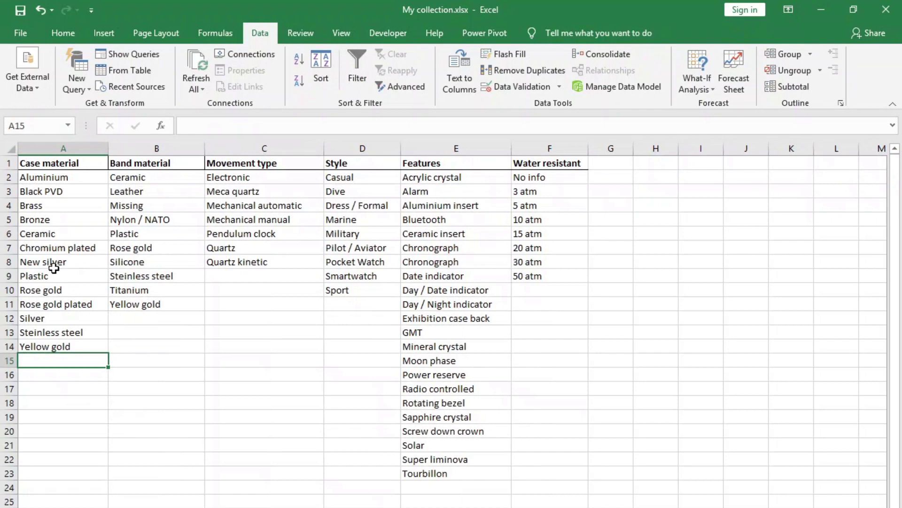
click(81, 347)
drag(108, 353, 105, 359)
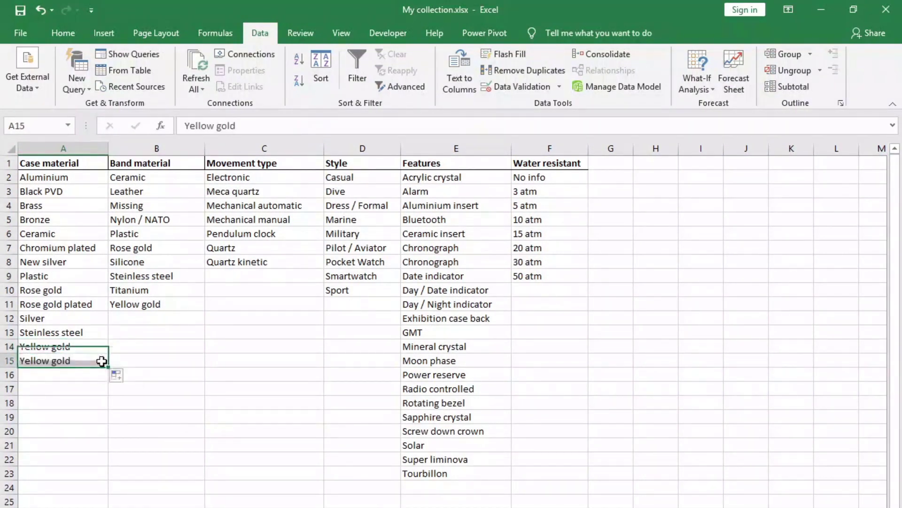
click(105, 359)
click(244, 129)
text(plated)
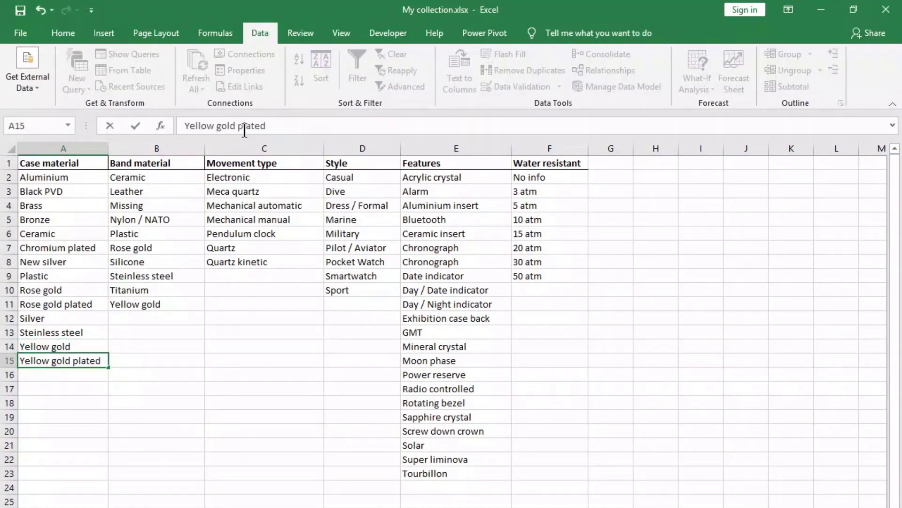
key(Return)
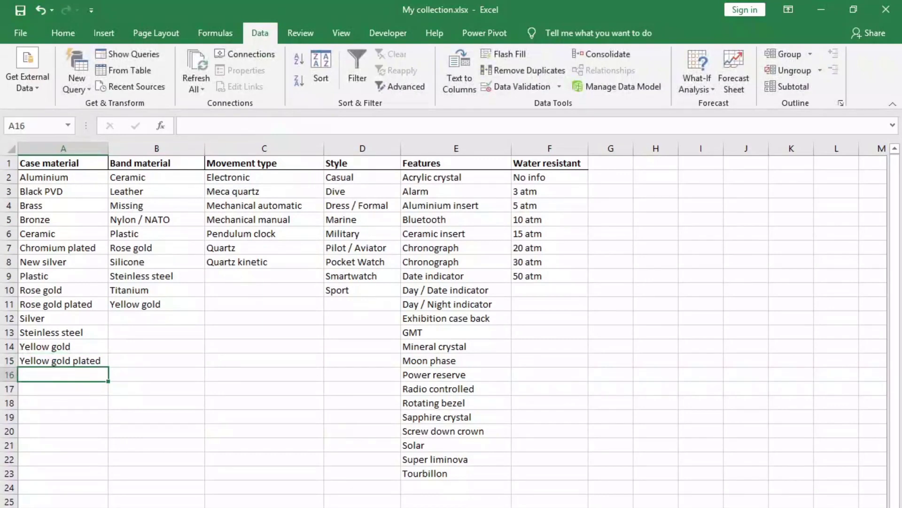
Check whether K6's drop-down lists the new material, leaving Yellow gold selected.
key(ctrl+Page_Up)
click(469, 234)
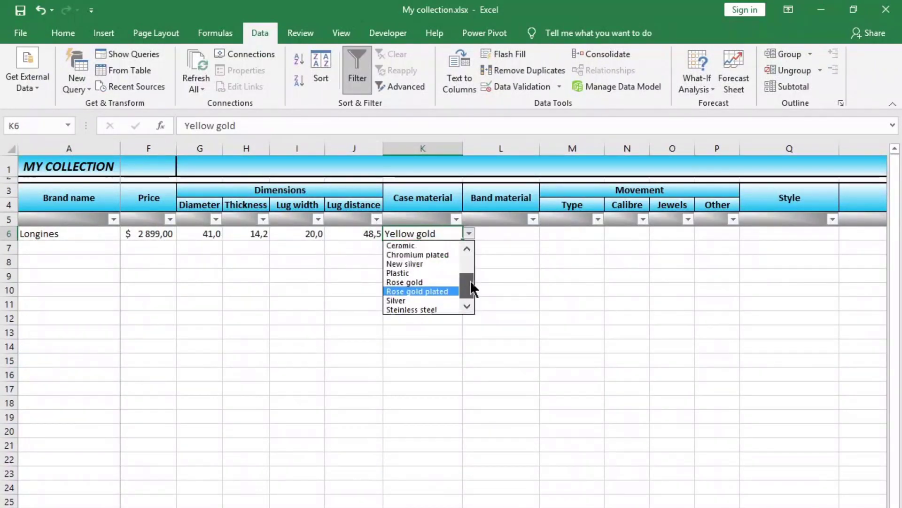
mouse_move(470, 287)
mouse_down()
mouse_move(473, 249)
mouse_move(466, 299)
mouse_up()
click(442, 232)
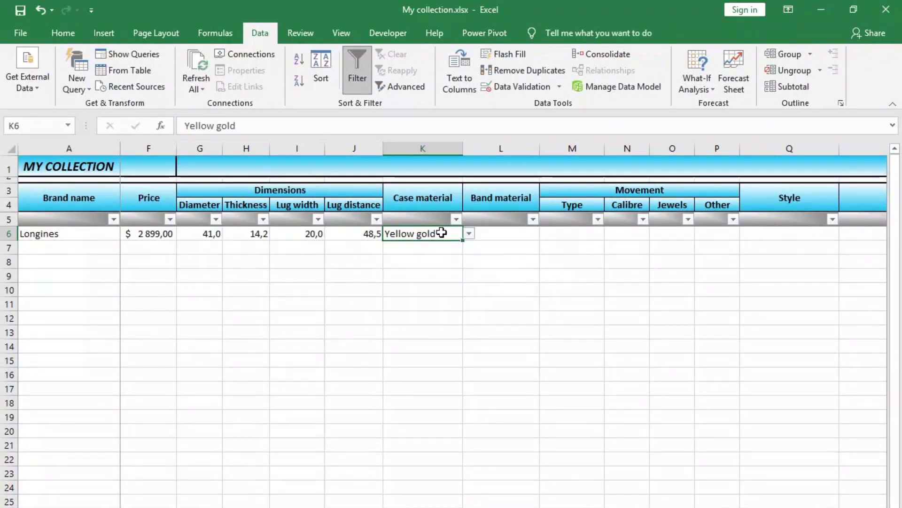
Extend K6's validation source to Support data $A$2:$A$15.
click(522, 86)
click(418, 365)
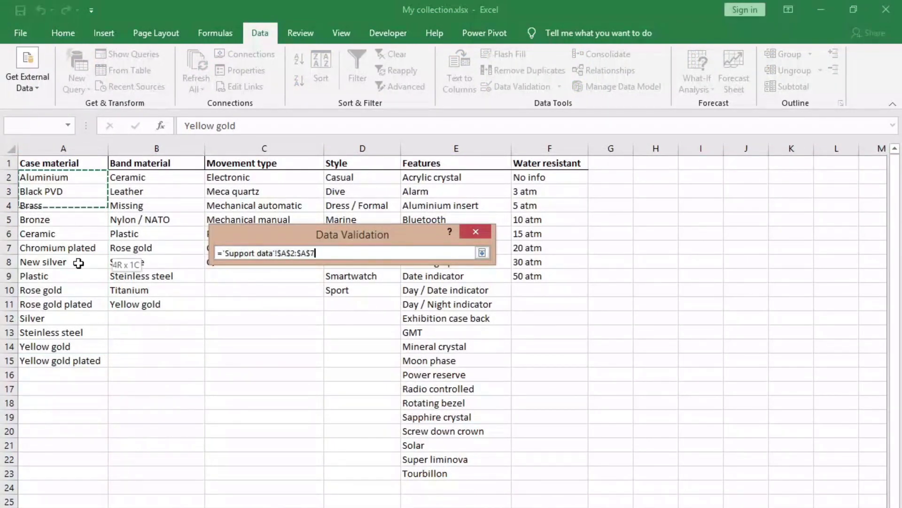
drag(90, 177, 66, 360)
click(482, 253)
click(400, 433)
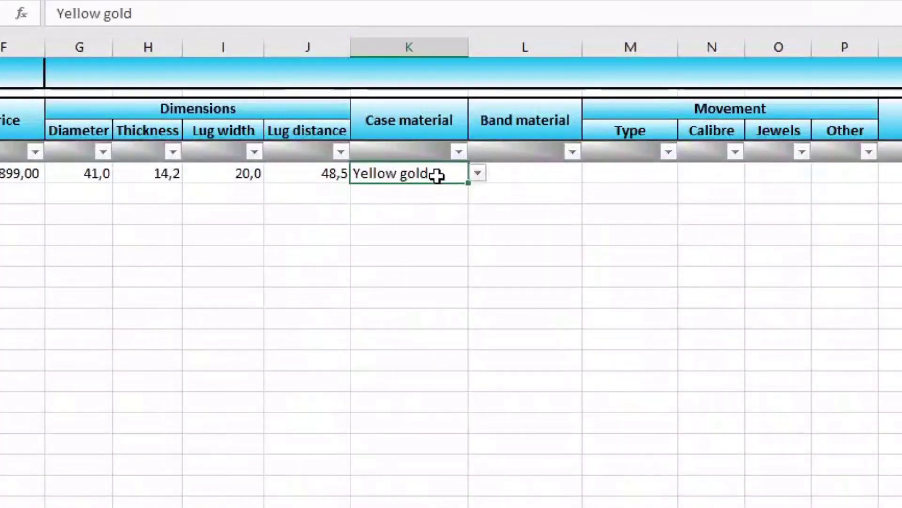
Choose Chromium plated in K6.
click(478, 174)
scroll(470, 226, up, 3)
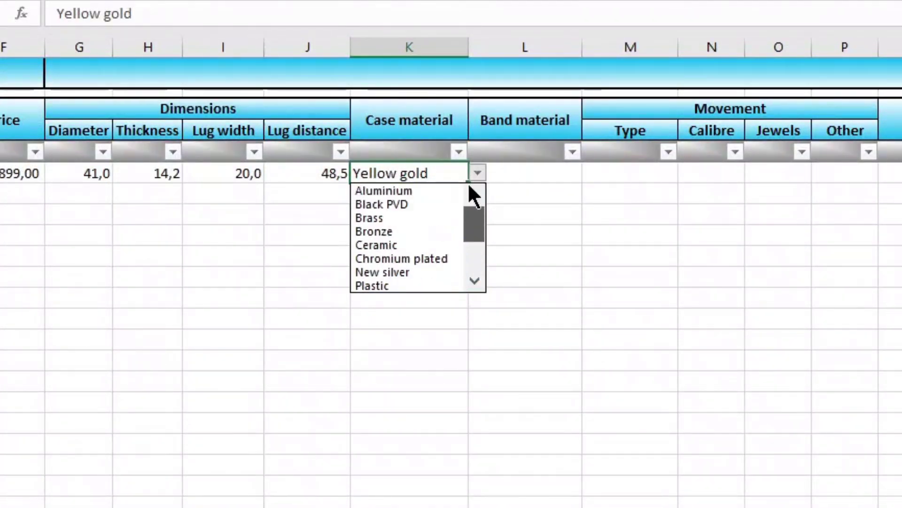
click(413, 193)
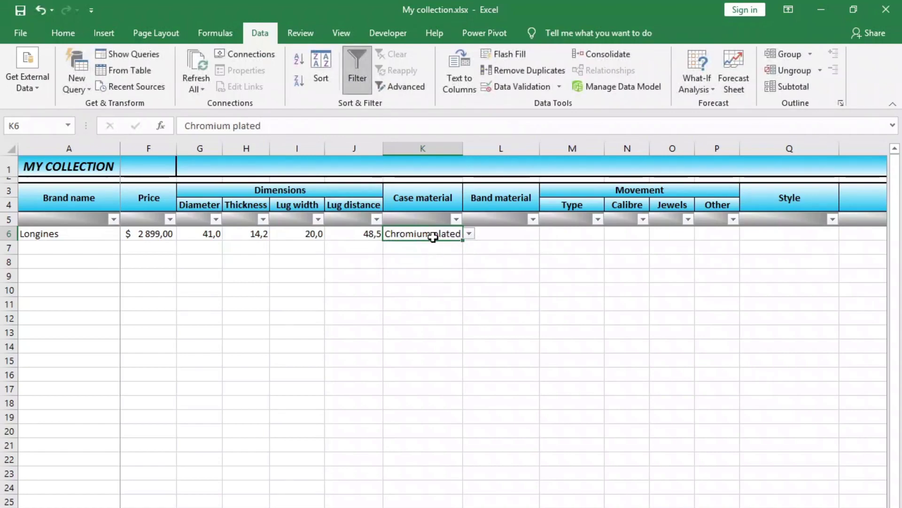
Replace K6's list source with =OFFSET('Support data'!$A$2,,,COUNTA('Support data'!$A$2:$A$50)).
click(512, 87)
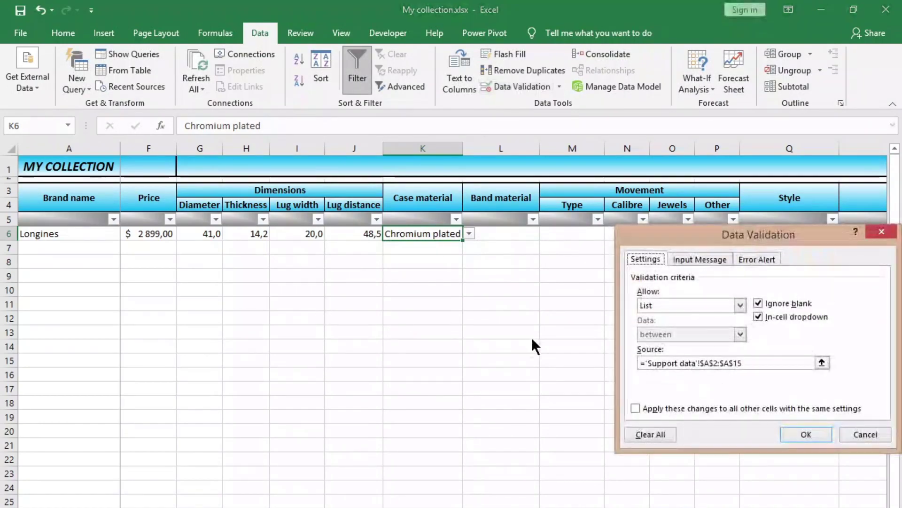
click(744, 362)
drag(743, 362, 650, 358)
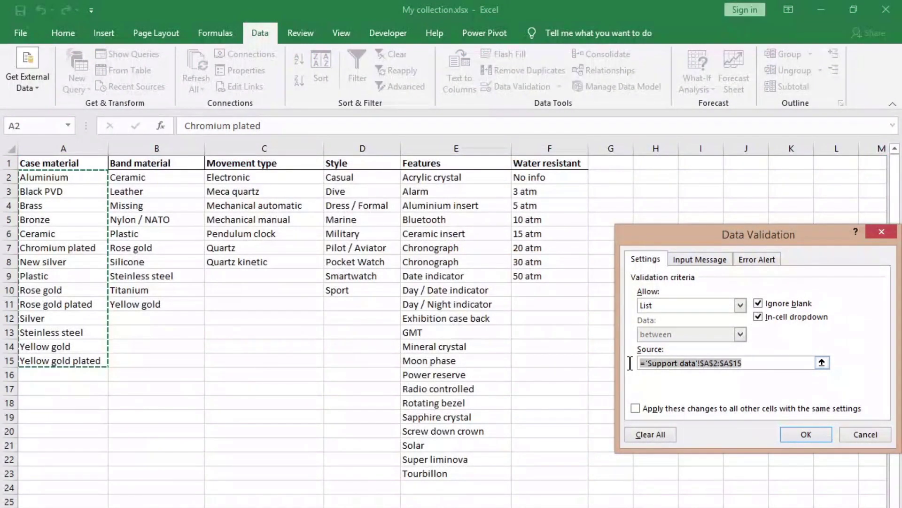
text(=)
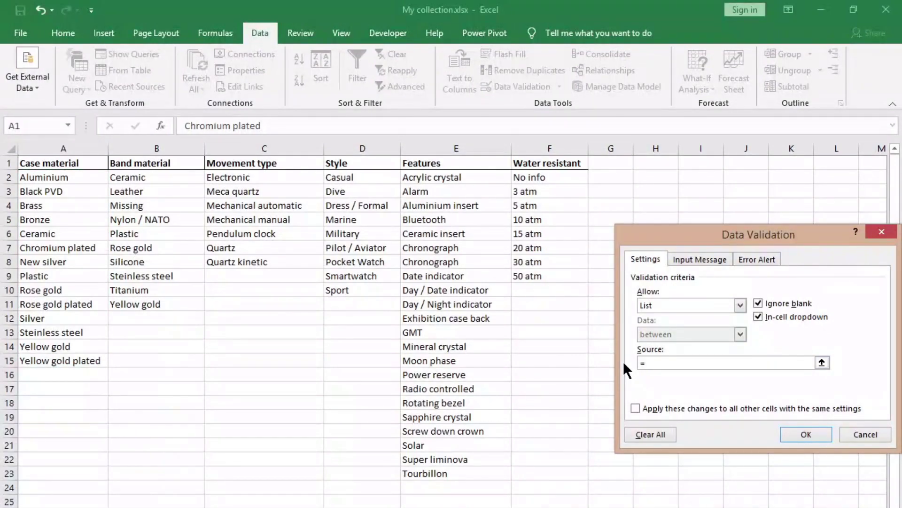
text(o)
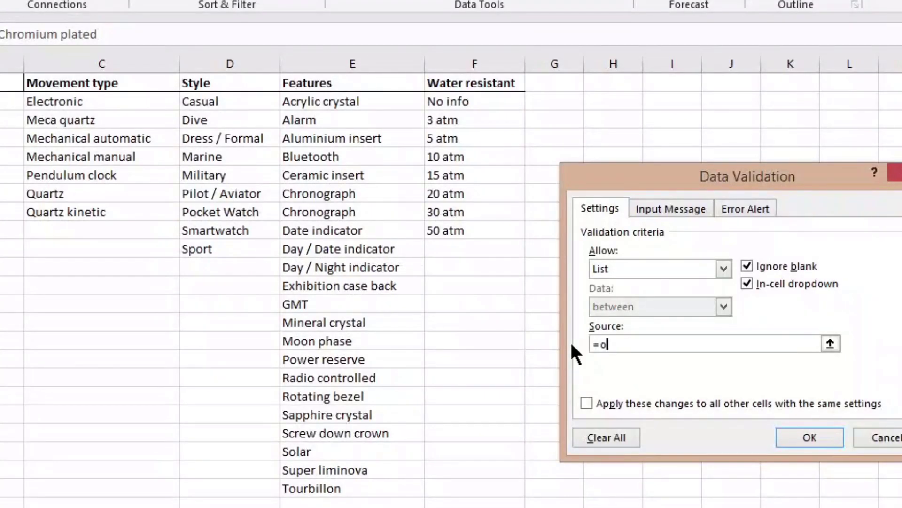
text(ffset)
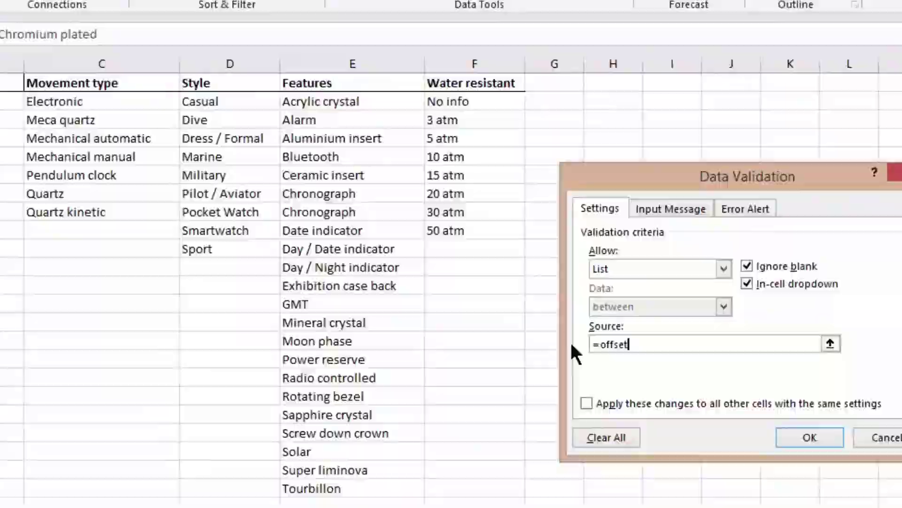
text(()
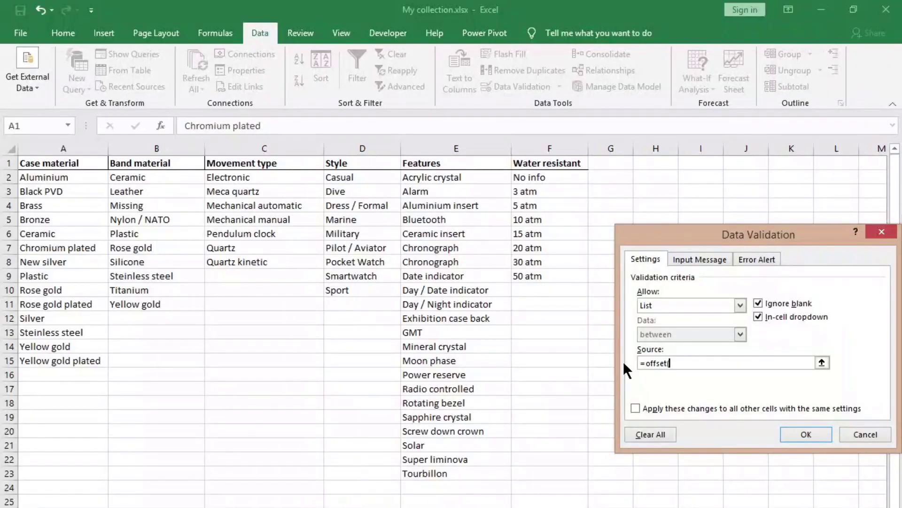
click(47, 178)
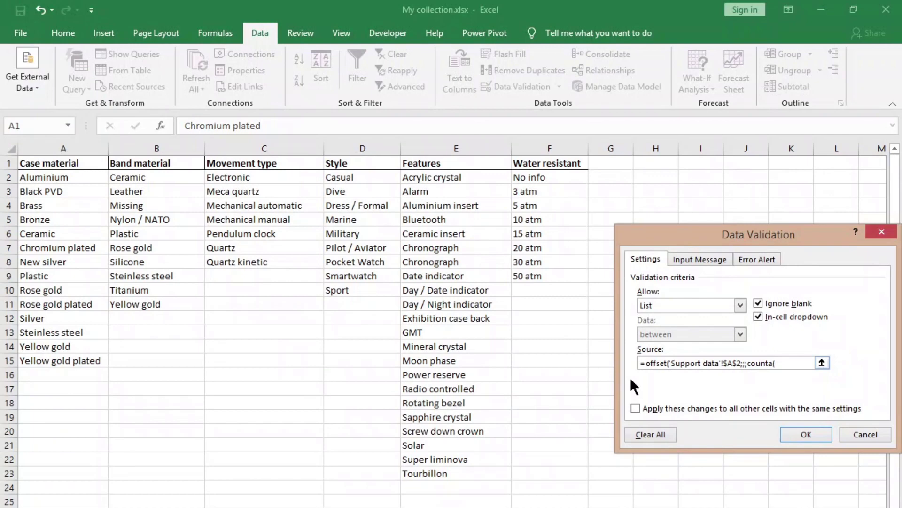
click(84, 178)
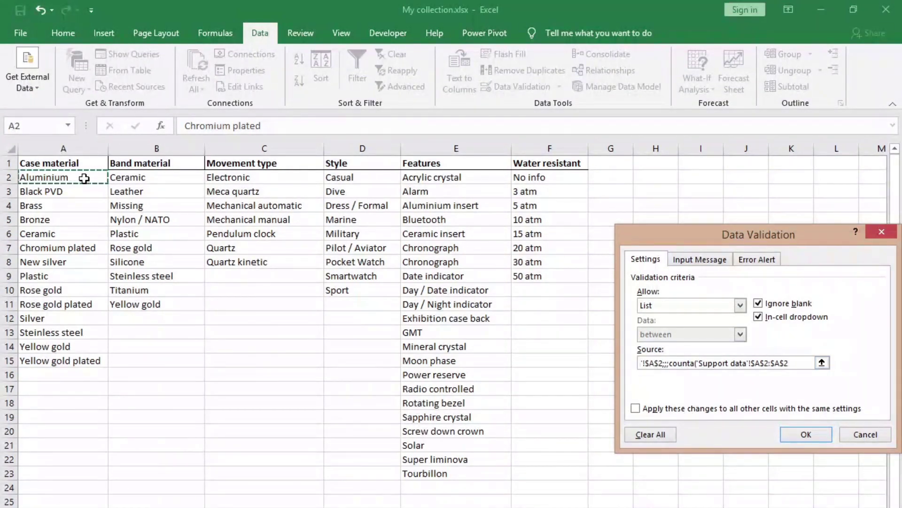
key(BackSpace)
text(50)))
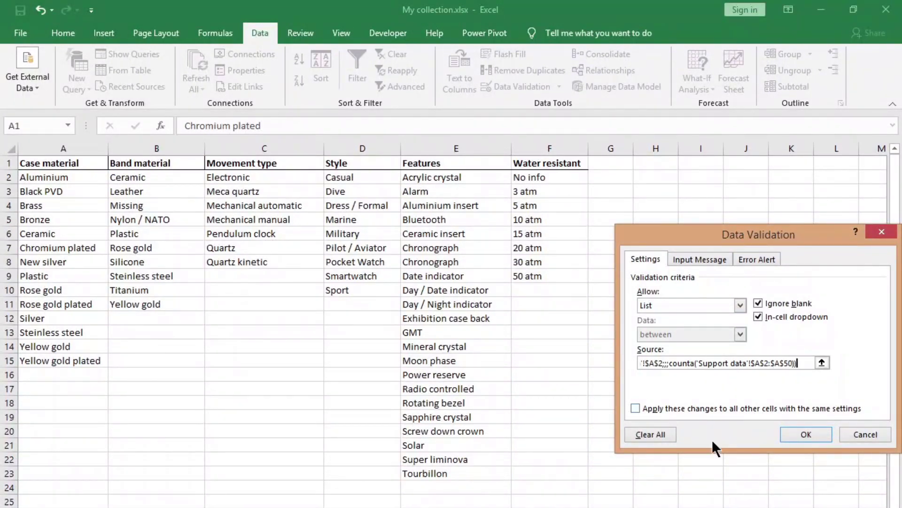
click(806, 434)
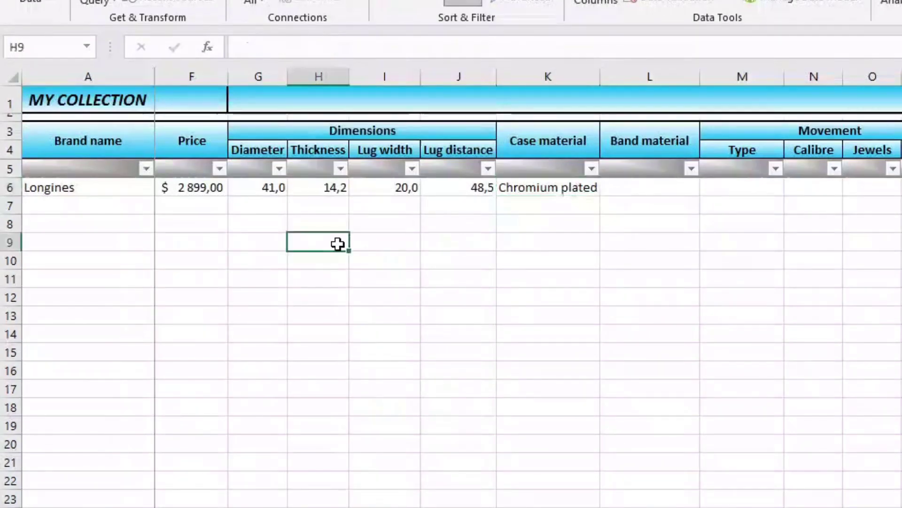
Pick Silver as K6's case material.
click(583, 188)
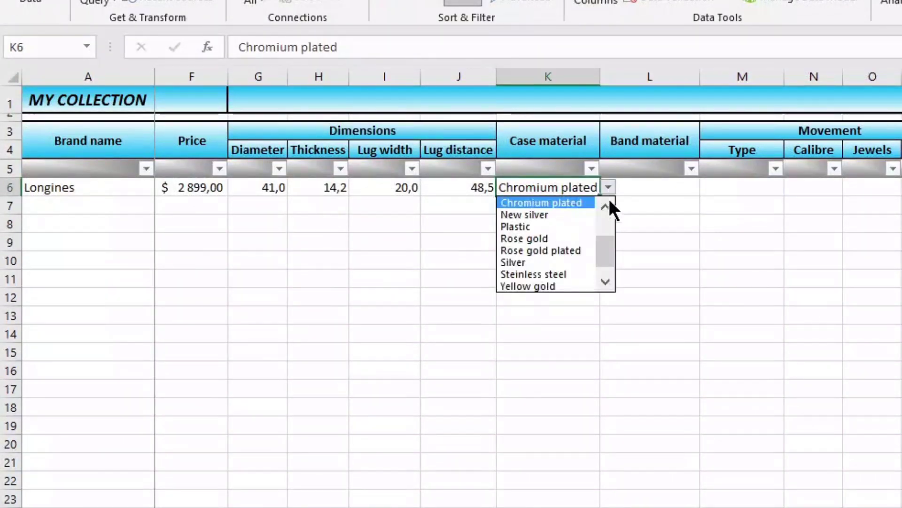
drag(610, 202, 617, 267)
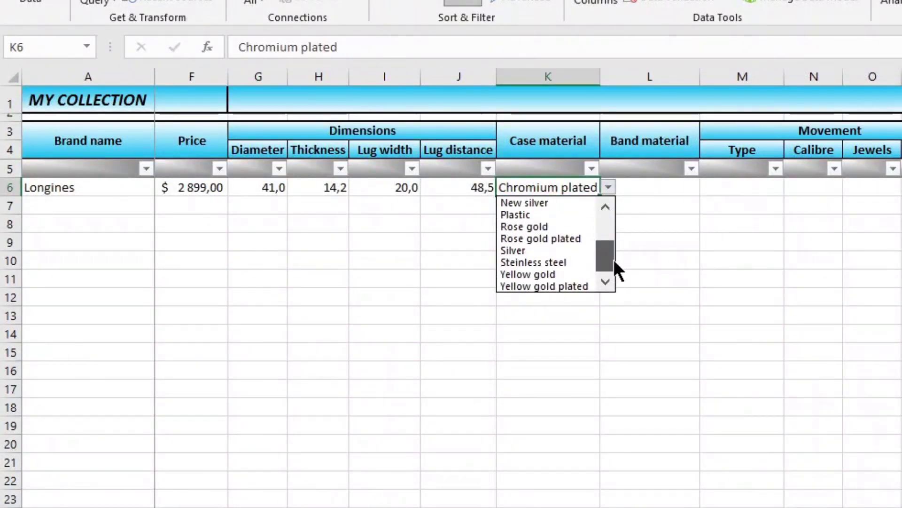
click(535, 260)
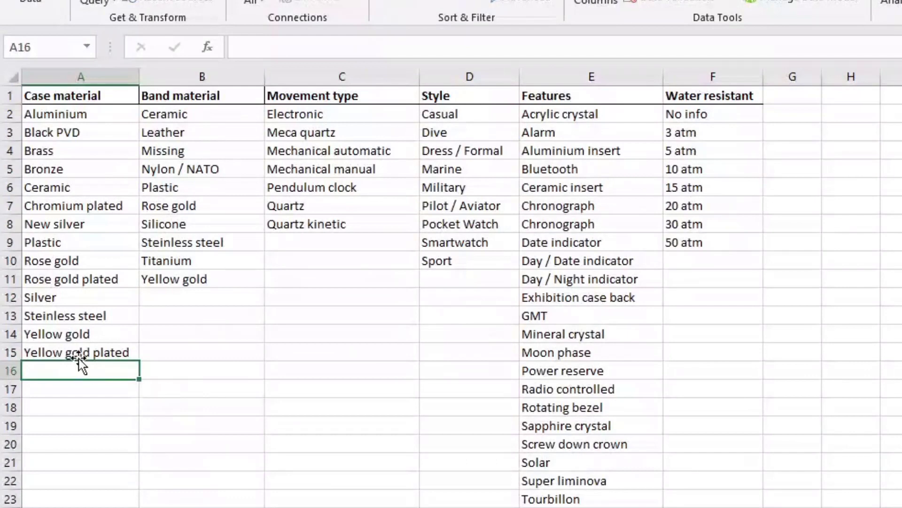
Clear the Yellow gold plated entry from the case material list.
click(77, 354)
key(Delete)
click(597, 188)
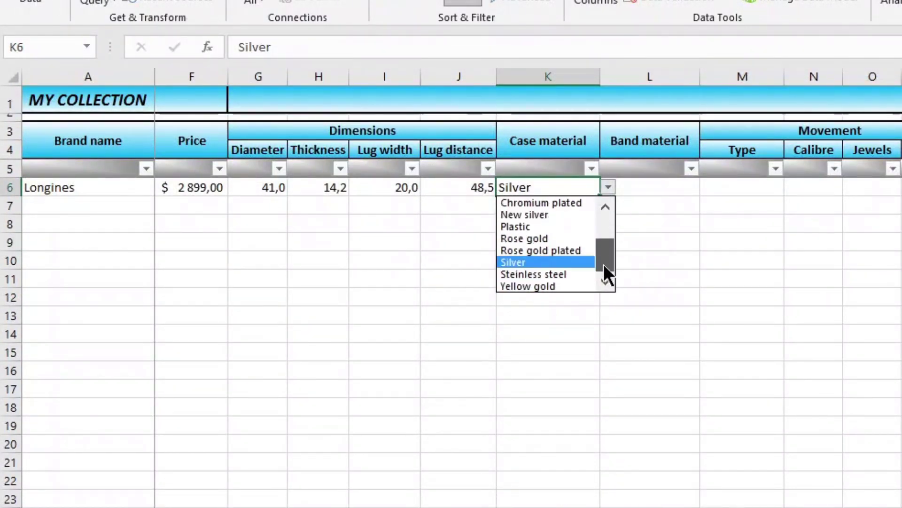
key(Escape)
Delete Black PVD from the case material list and recheck K6's choices.
key(ctrl+Page_Down)
click(71, 136)
key(Delete)
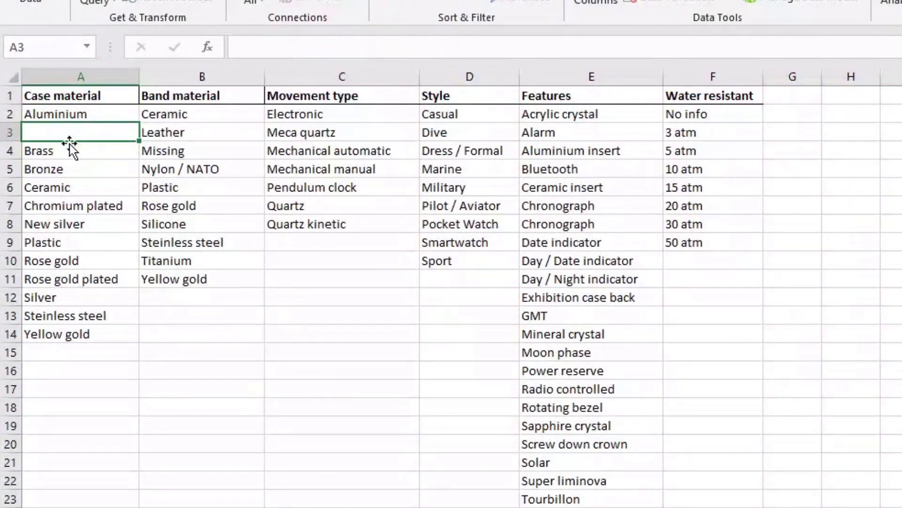
key(ctrl+Page_Up)
click(609, 187)
scroll(554, 235, up, 3)
key(Escape)
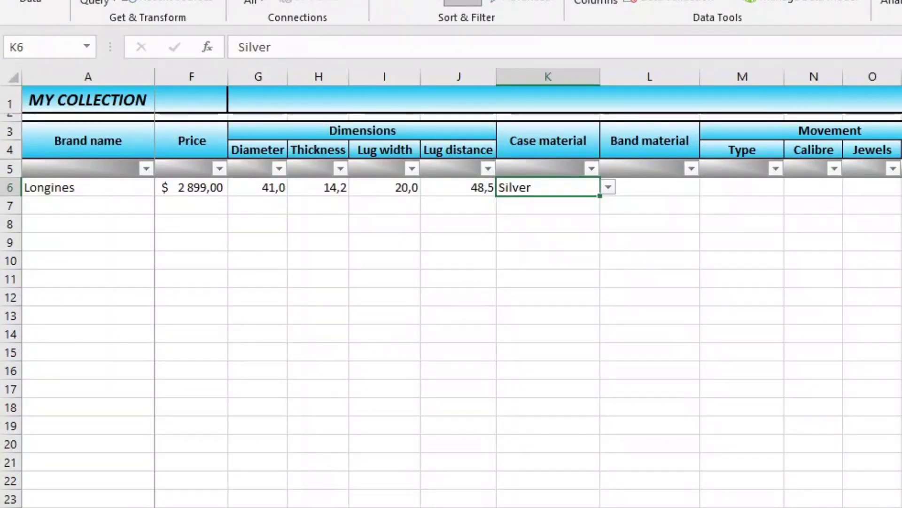
Move Yellow gold into the emptied slot and sort the case materials A→Z, column only.
key(ctrl+Page_Down)
click(71, 334)
drag(117, 324, 116, 114)
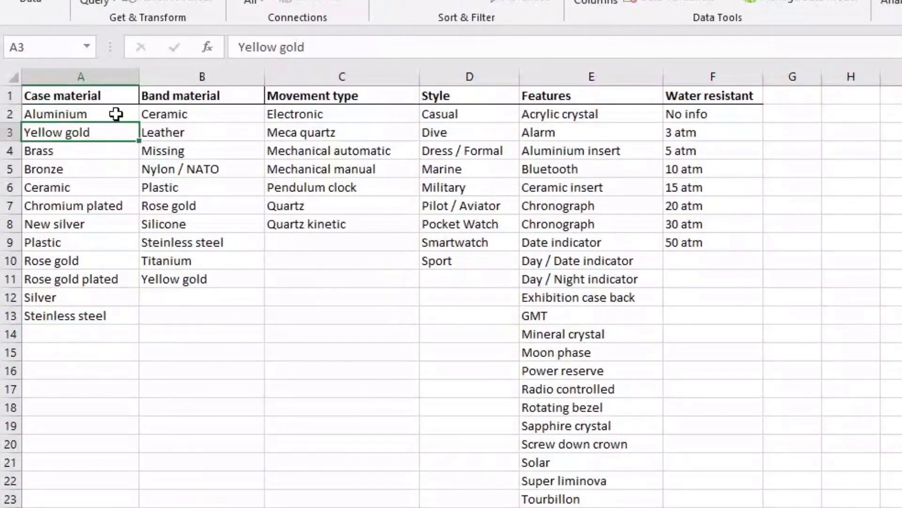
click(116, 114)
key(ctrl+shift+Down)
key(alt+h)
key(s)
key(s)
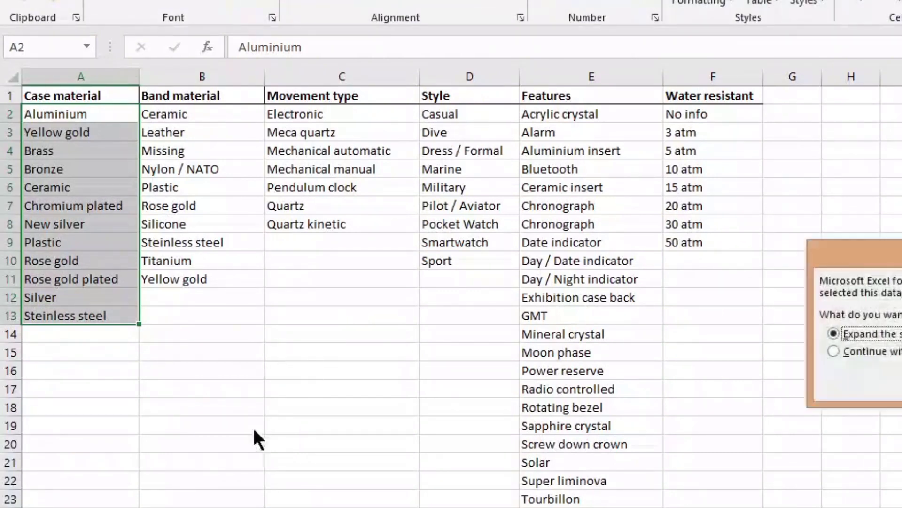
click(846, 351)
key(Return)
click(70, 114)
Verify the sorted order in K6's drop-down, keeping Silver.
key(ctrl+Page_Up)
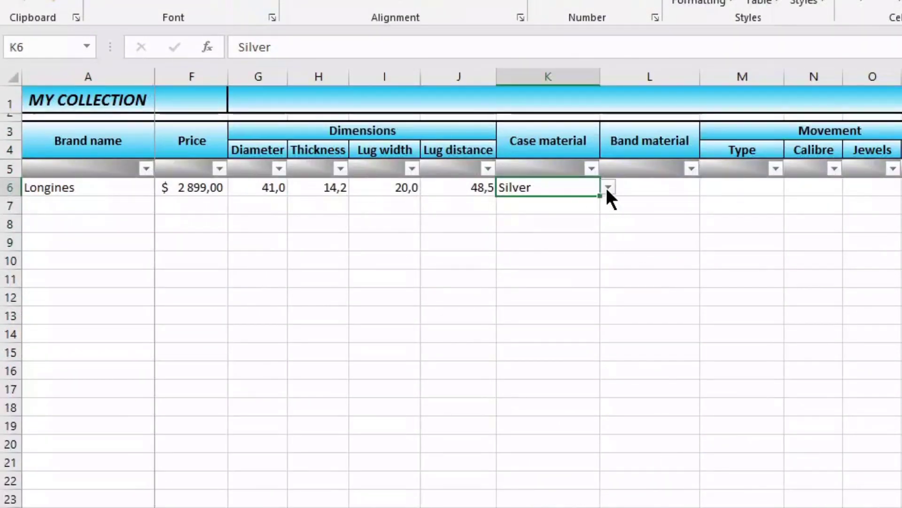
click(607, 188)
drag(603, 215, 600, 275)
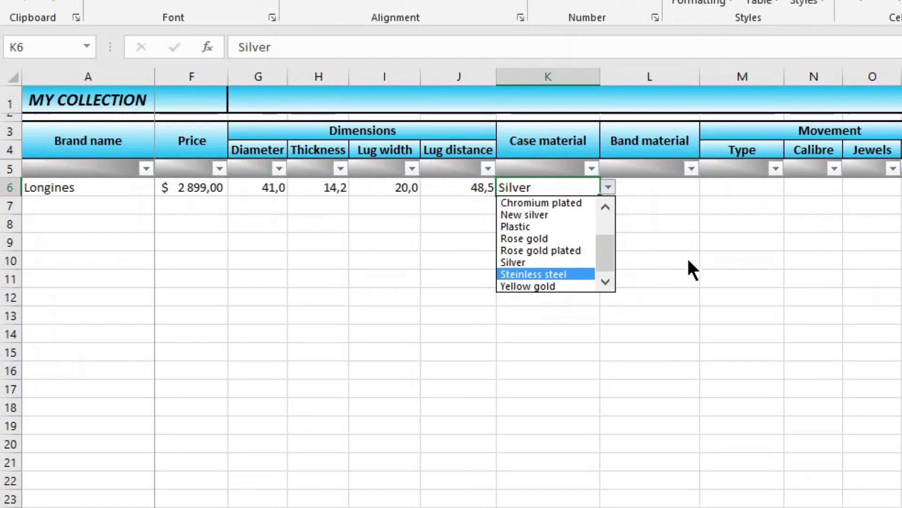
key(Escape)
Re-enter Yellow gold plated at the end of the case list, then select the band materials.
key(ctrl+Page_Down)
click(75, 332)
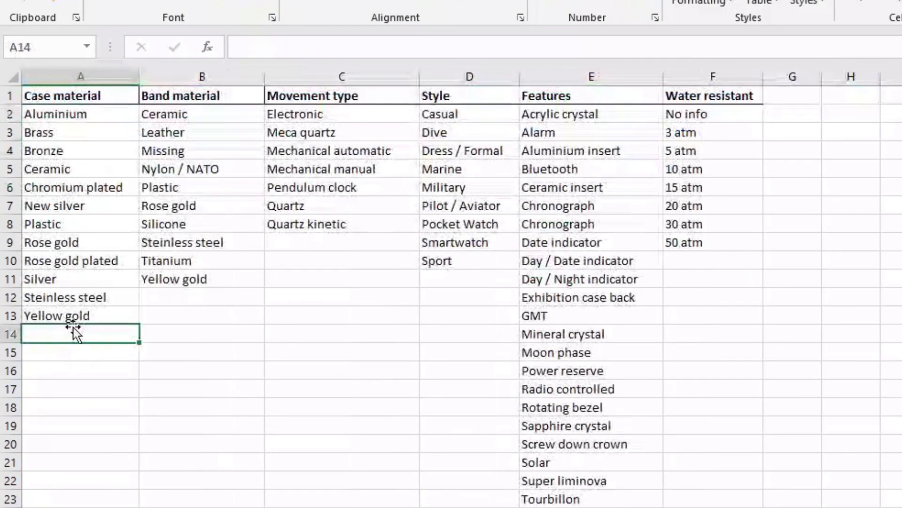
text(Yellow gold)
click(328, 47)
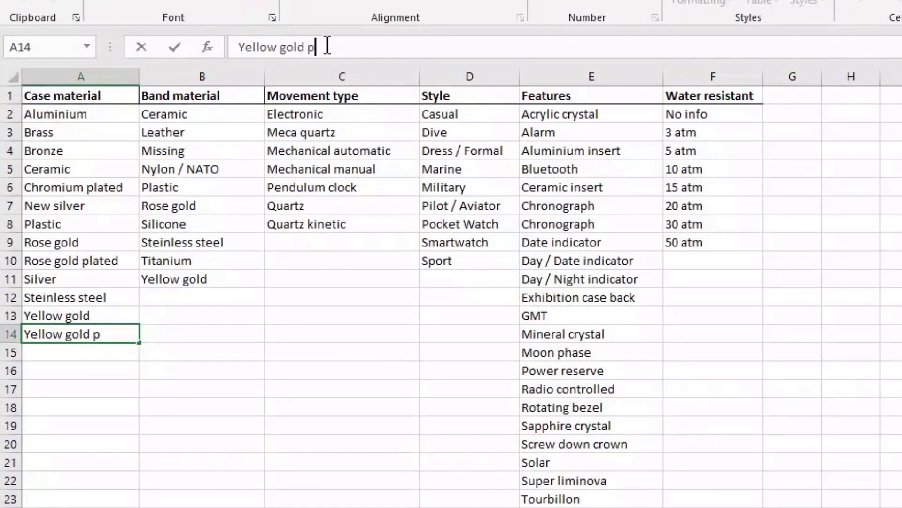
text(d)
key(Return)
click(187, 274)
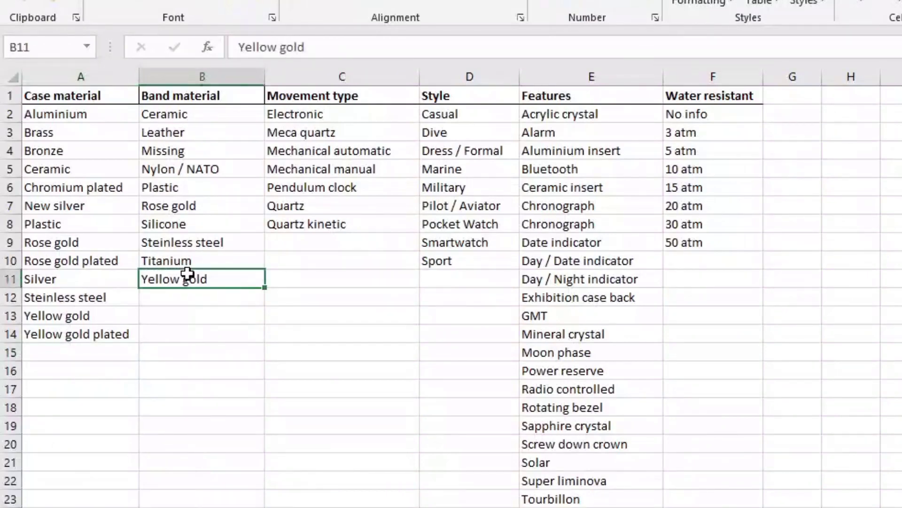
drag(216, 120, 202, 279)
On MY COLLECTION, set the Band material cell L6's data validation to allow a List.
key(ctrl+Page_Up)
click(512, 234)
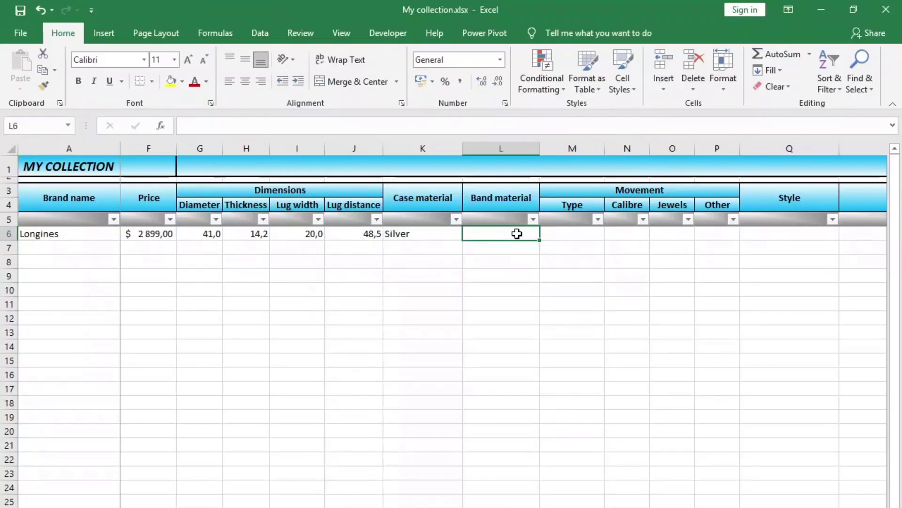
click(260, 33)
click(519, 87)
click(691, 305)
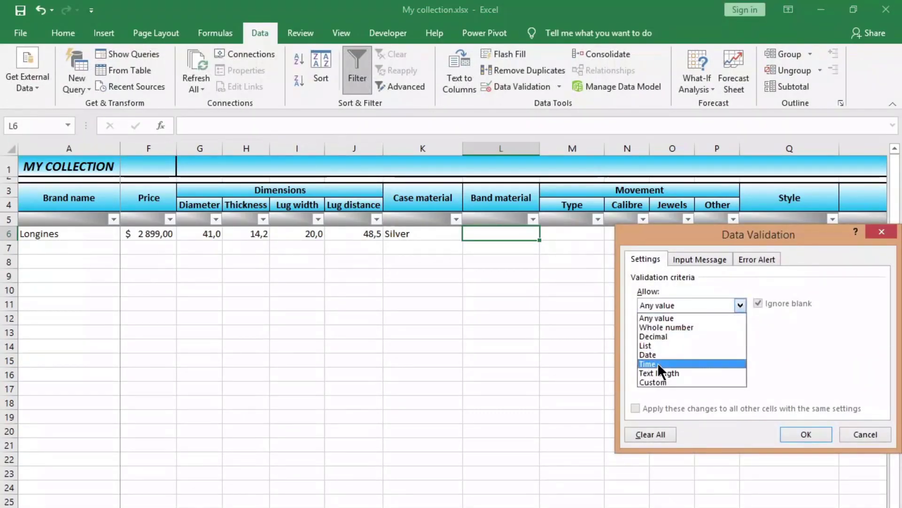
click(658, 345)
drag(721, 232, 416, 215)
Use =OFFSET('Support data'!$B$2;;;COUNTA('Support data'!$B$2:$B$50)) as the list source, then test the drop-down.
click(476, 348)
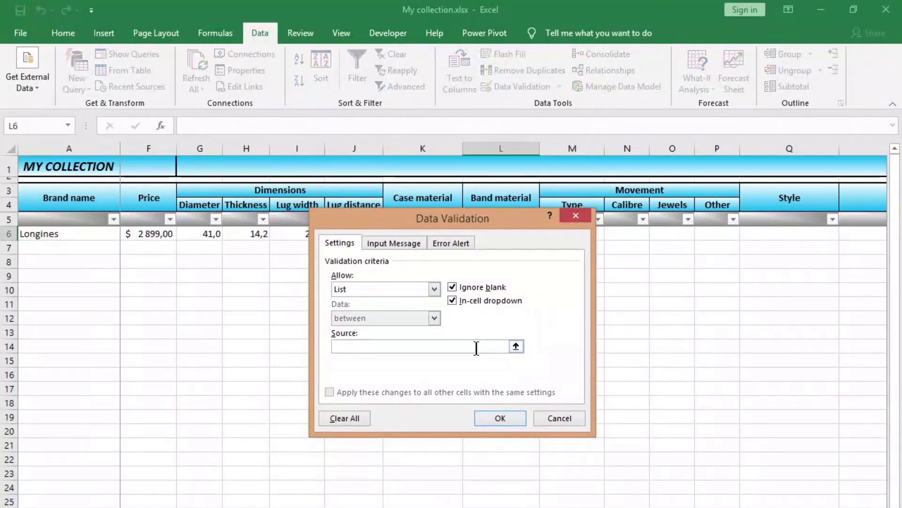
text(=offset()
click(158, 151)
text(;;;)
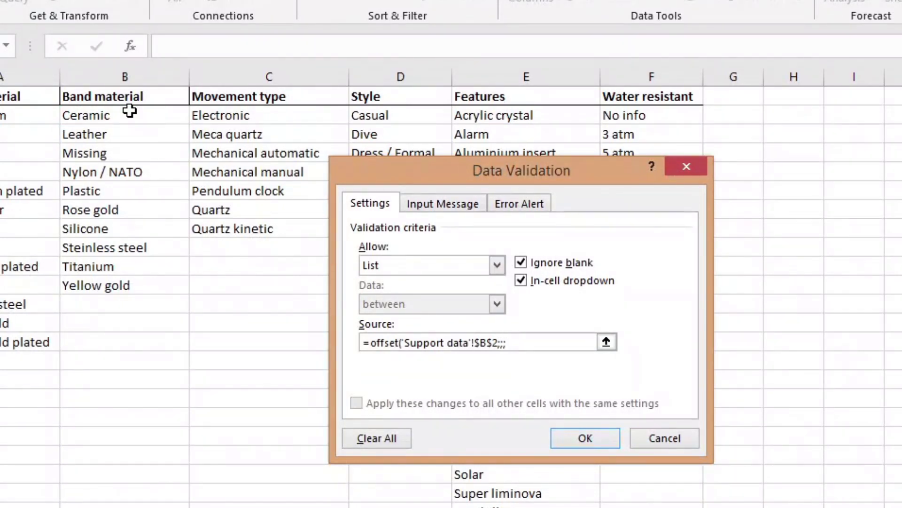
text(()
drag(129, 115, 126, 118)
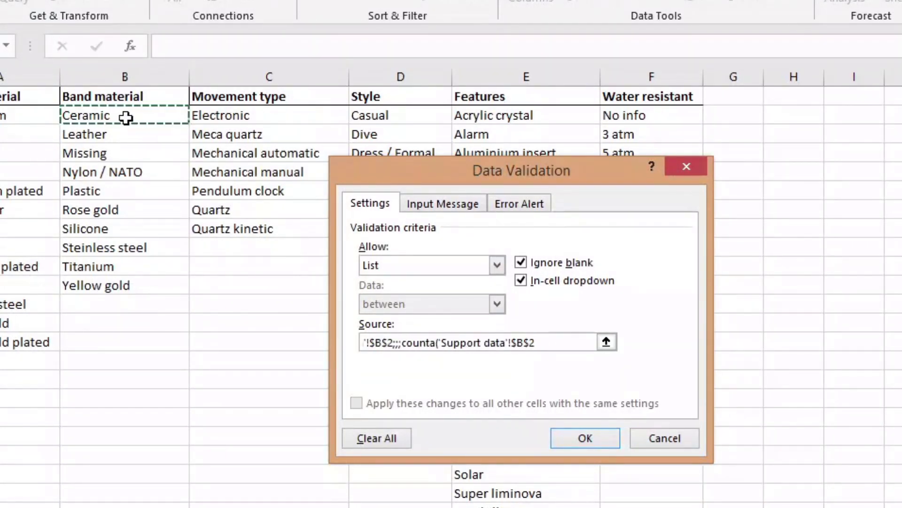
key(BackSpace)
text(50)
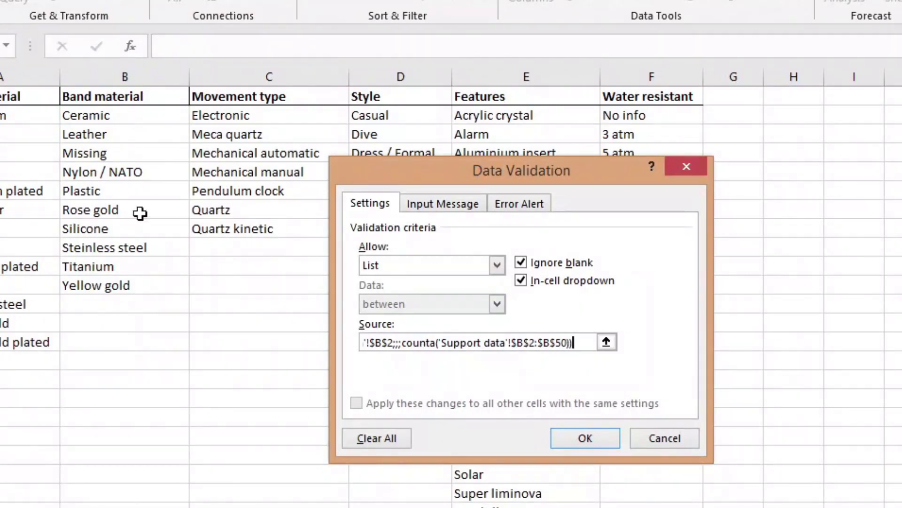
click(585, 437)
click(546, 234)
key(Escape)
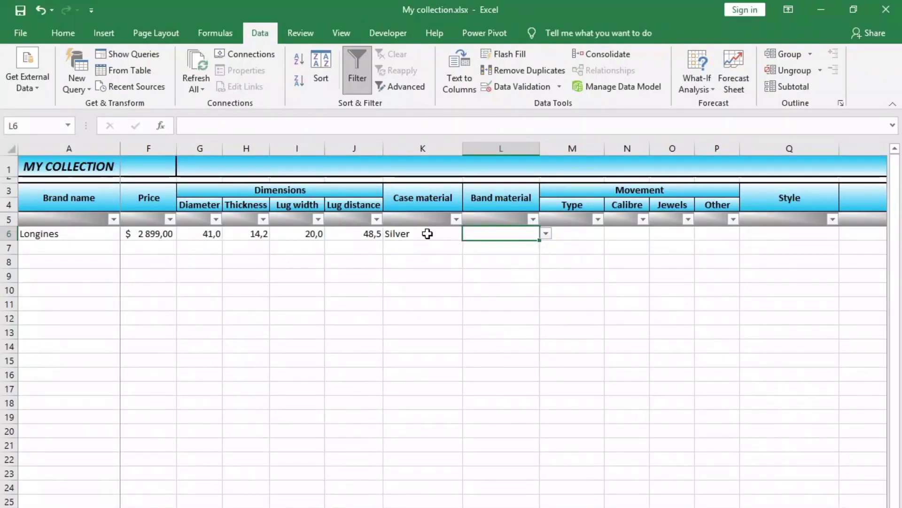
Add a "Select" input message to the Case material cell K6.
click(427, 234)
click(518, 87)
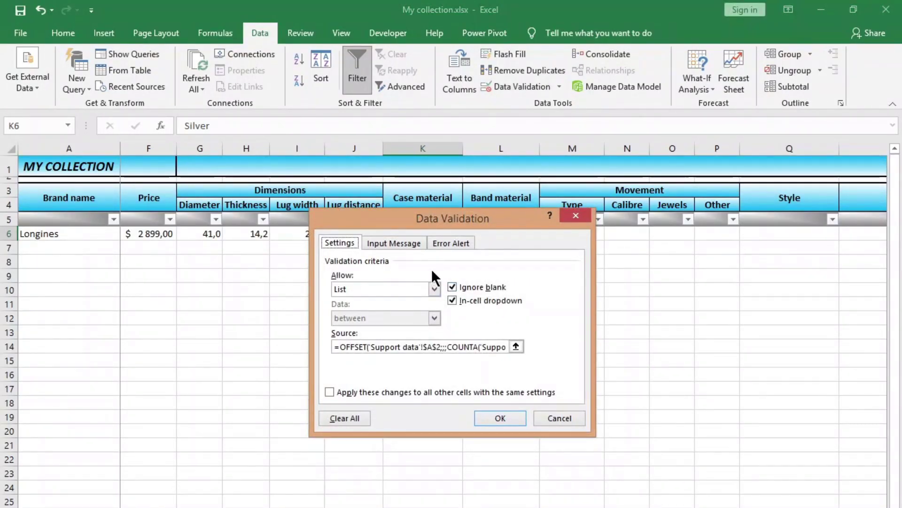
click(413, 242)
click(360, 333)
text(Select)
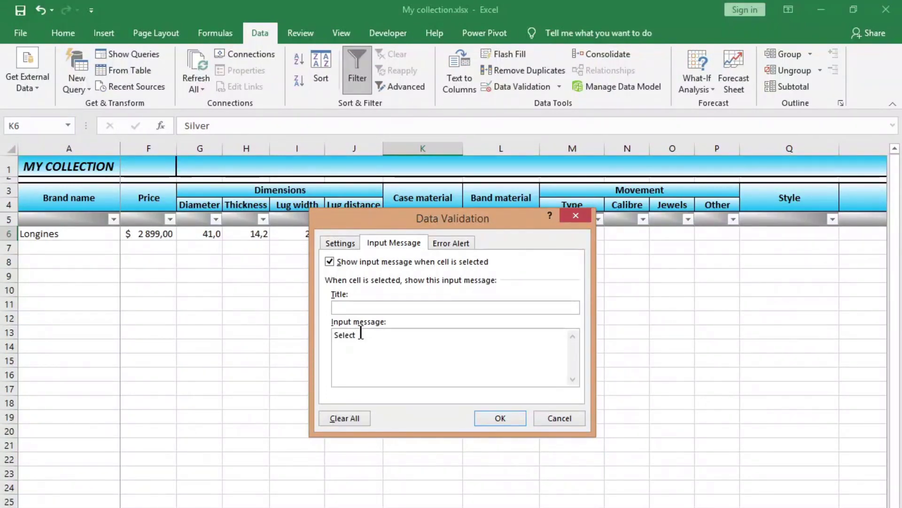
click(500, 418)
click(518, 335)
Add the input message "Select one option." to the Band material cell L6.
click(437, 233)
click(501, 233)
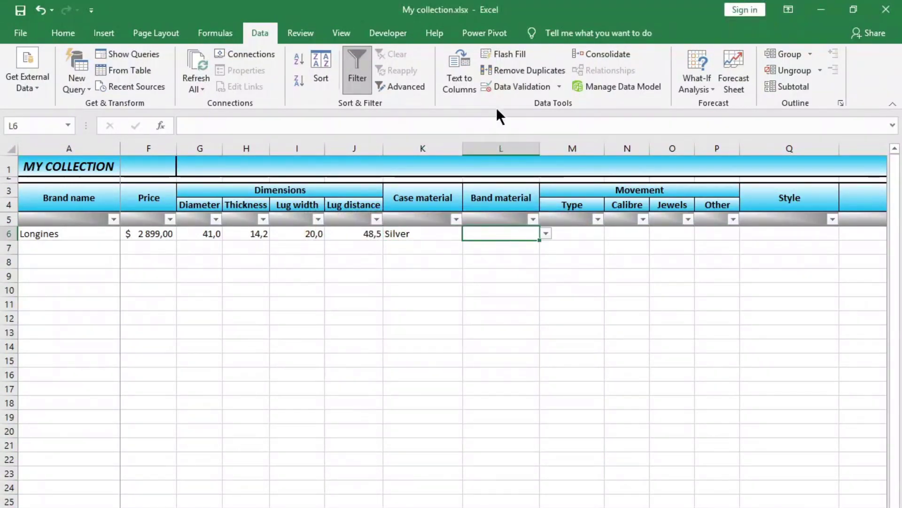
click(518, 88)
click(382, 334)
text(ct)
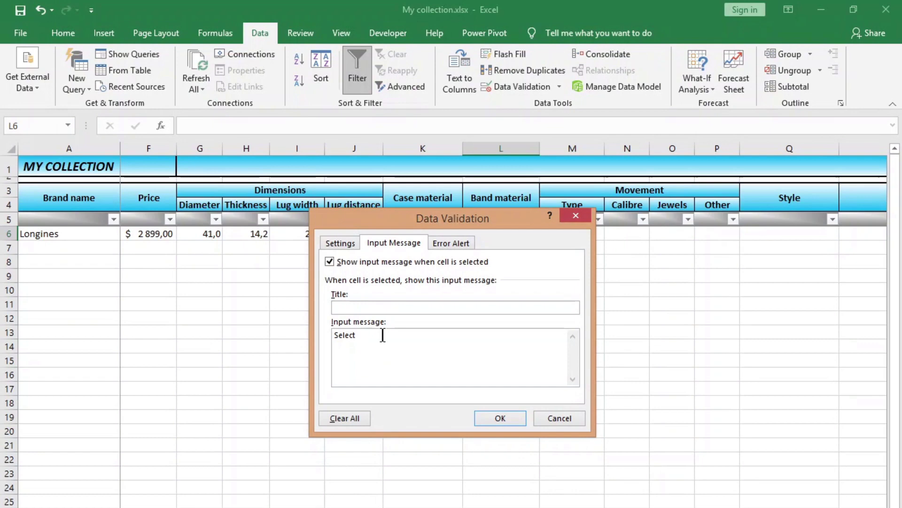
text( one option)
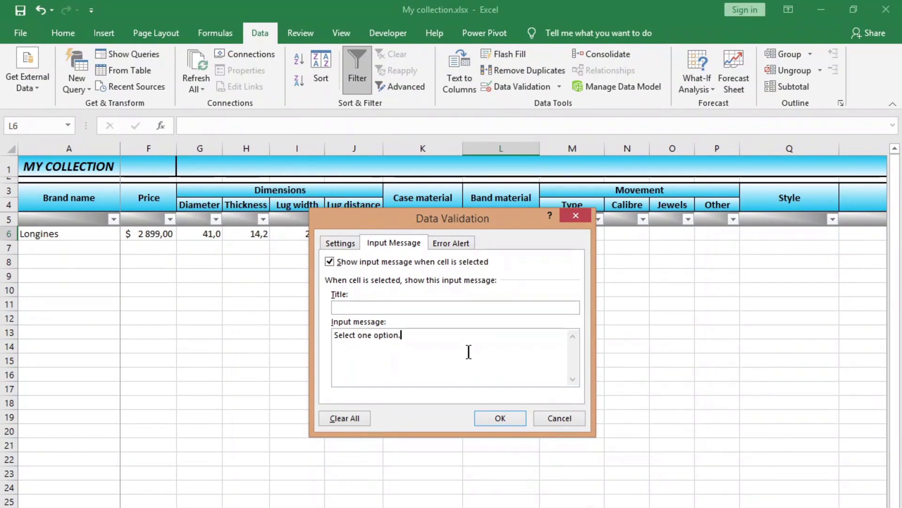
click(500, 417)
Check K6's prompt, then select row 200 across the table and fill it yellow.
click(458, 235)
scroll(464, 237, down, 19)
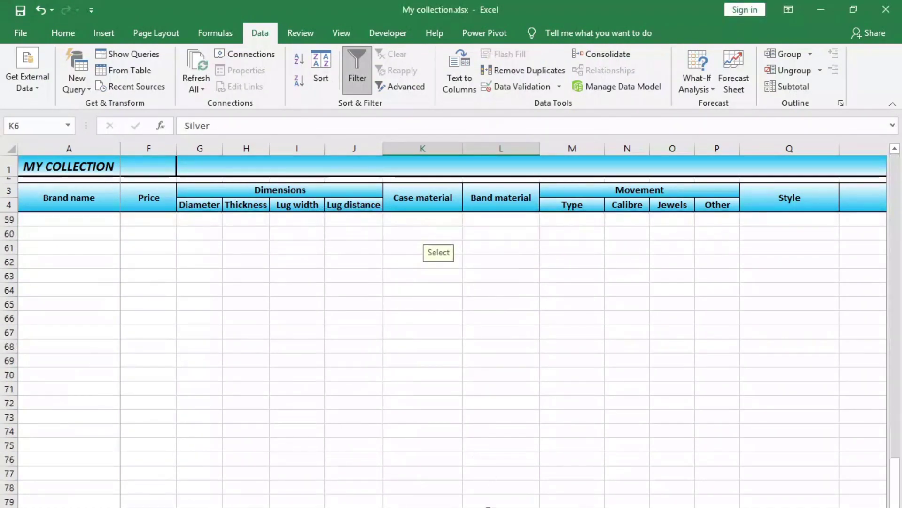
scroll(329, 306, down, 20)
scroll(188, 376, down, 18)
scroll(24, 458, up, 12)
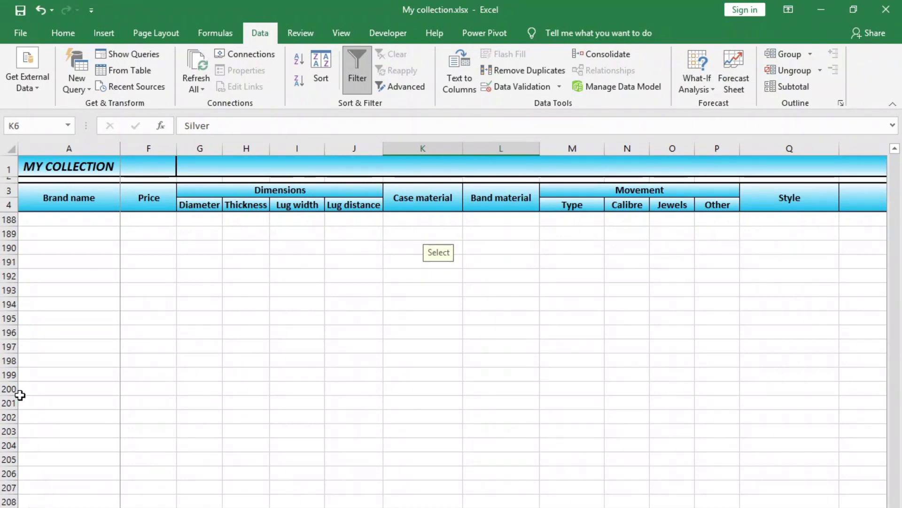
mouse_move(21, 388)
mouse_down()
mouse_move(887, 386)
mouse_move(817, 389)
mouse_up()
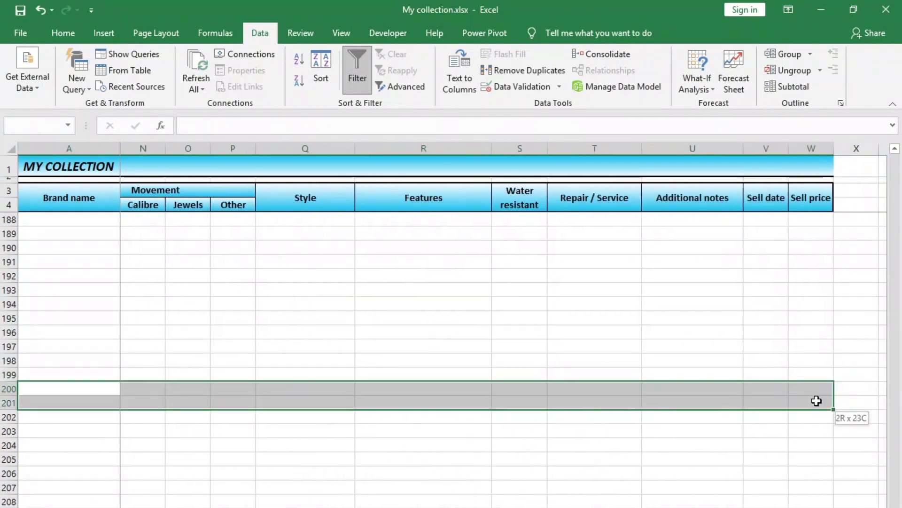
click(63, 33)
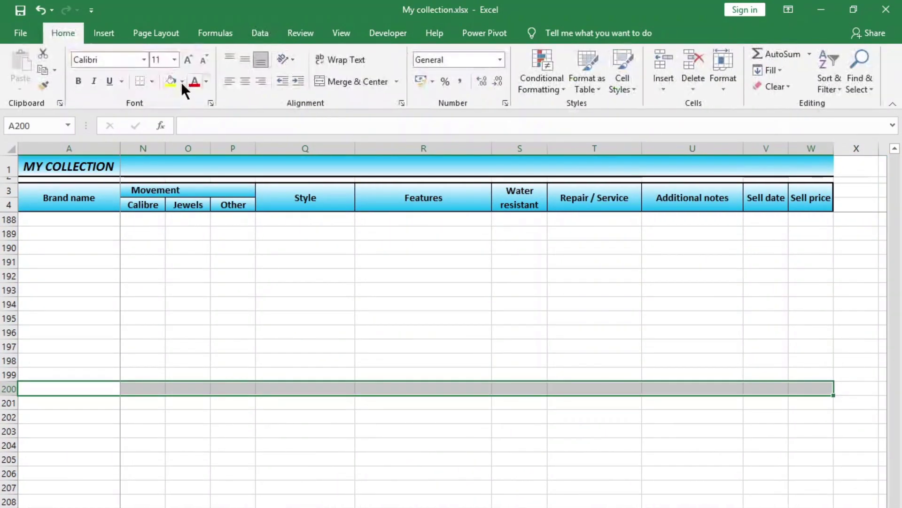
click(172, 81)
Change row 200's fill to a diagonal-down gradient with yellow as the second colour.
right_click(469, 389)
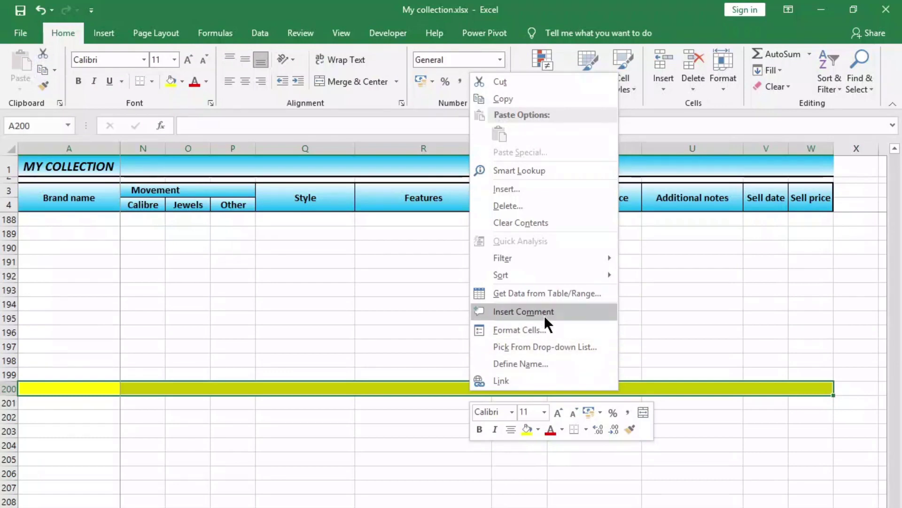
click(518, 329)
click(521, 182)
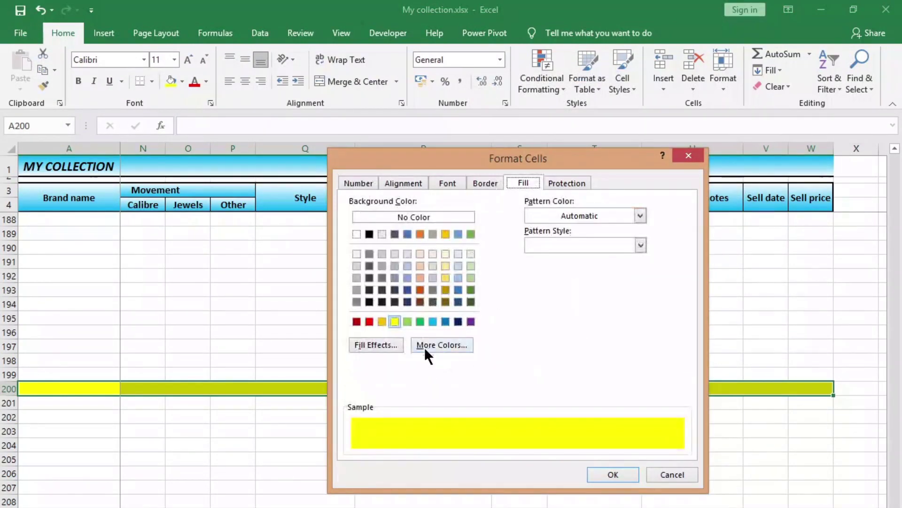
click(368, 345)
click(563, 262)
click(529, 370)
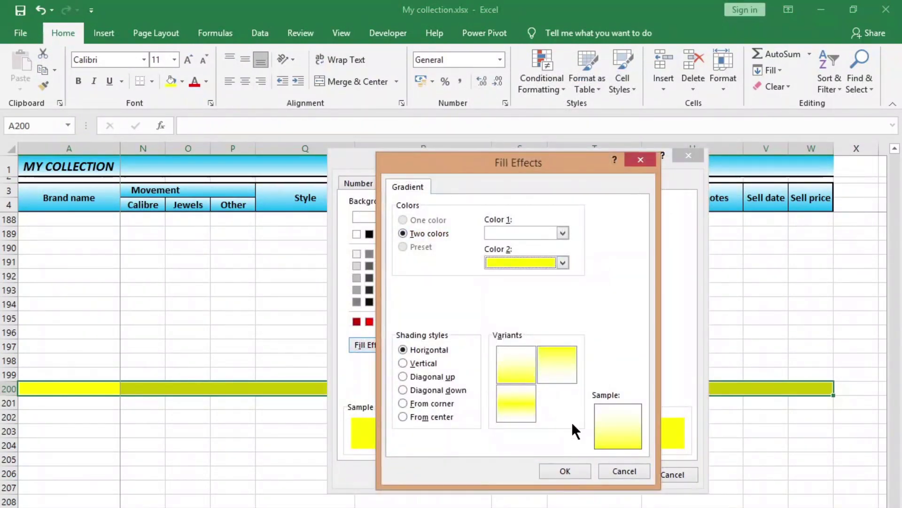
click(403, 390)
click(564, 470)
click(611, 474)
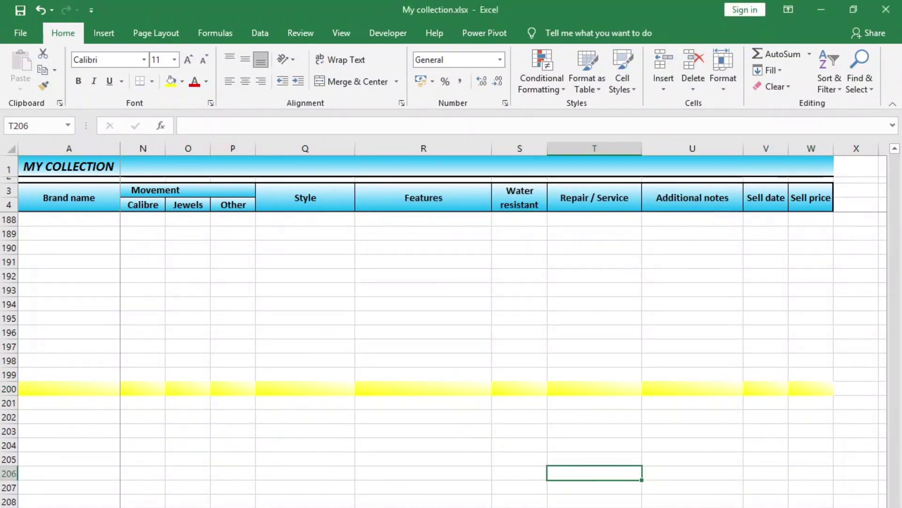
Add "Artificial leather" below the band materials on the Support data sheet.
scroll(451, 329, left, 10)
click(35, 393)
click(263, 389)
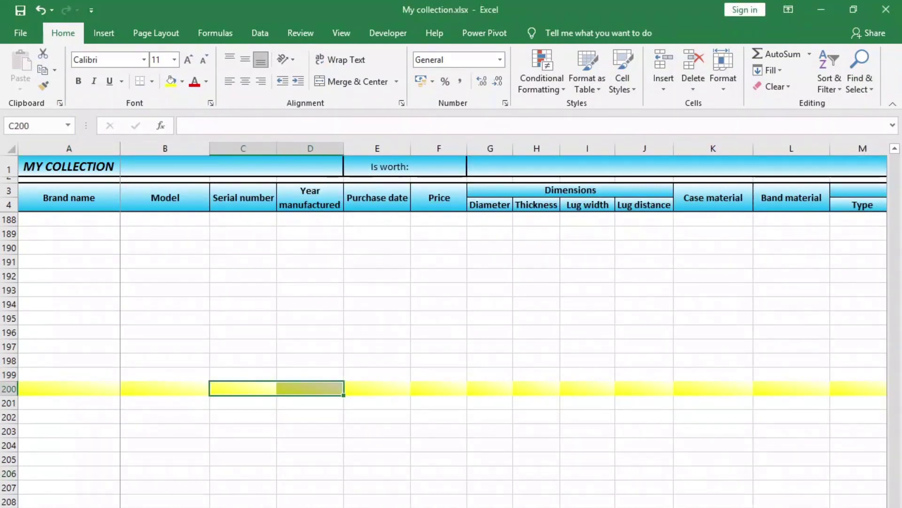
scroll(387, 253, up, 20)
click(791, 233)
click(836, 233)
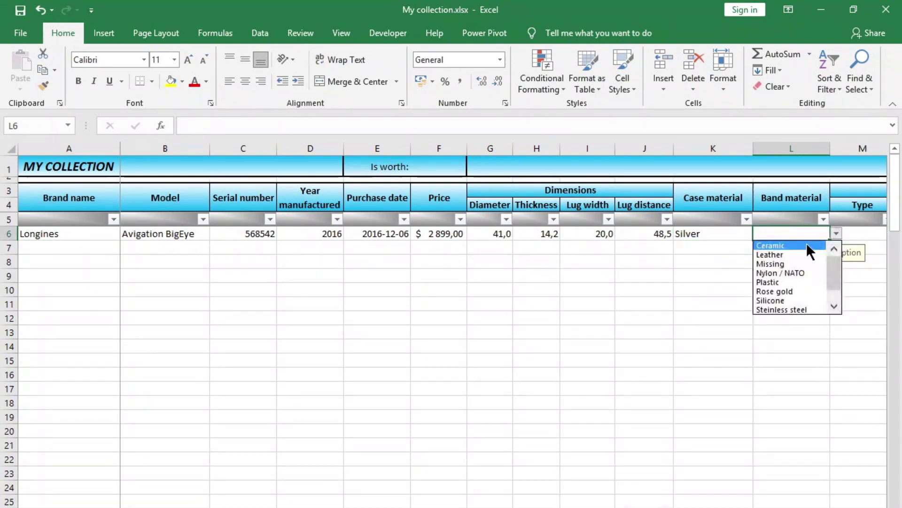
drag(832, 272, 833, 289)
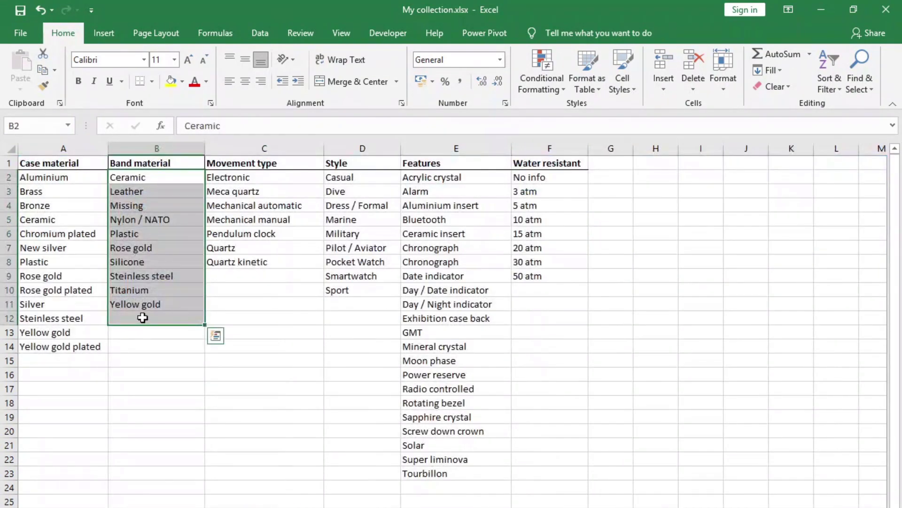
click(142, 316)
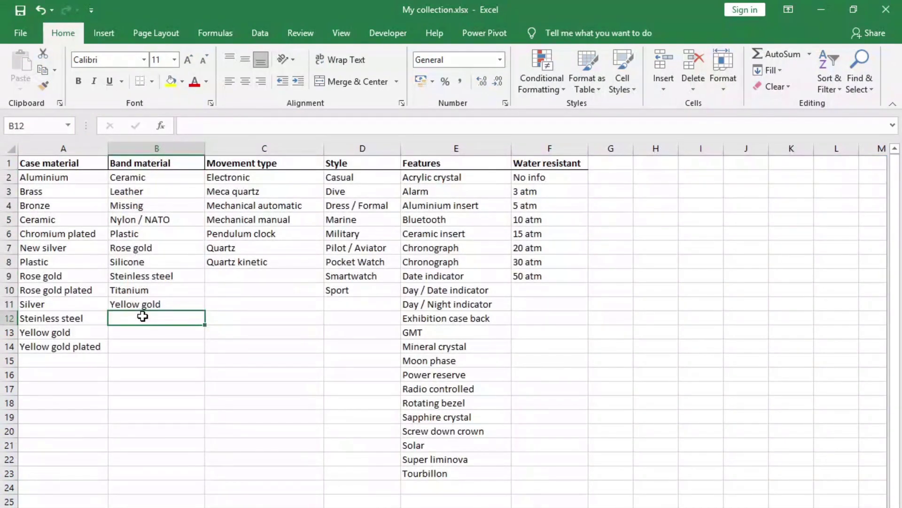
text(At)
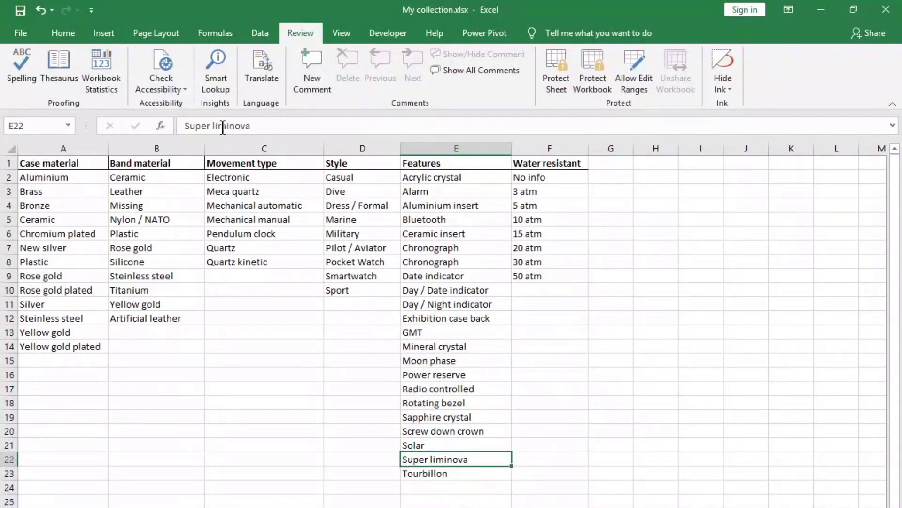
text(u)
click(466, 471)
click(390, 245)
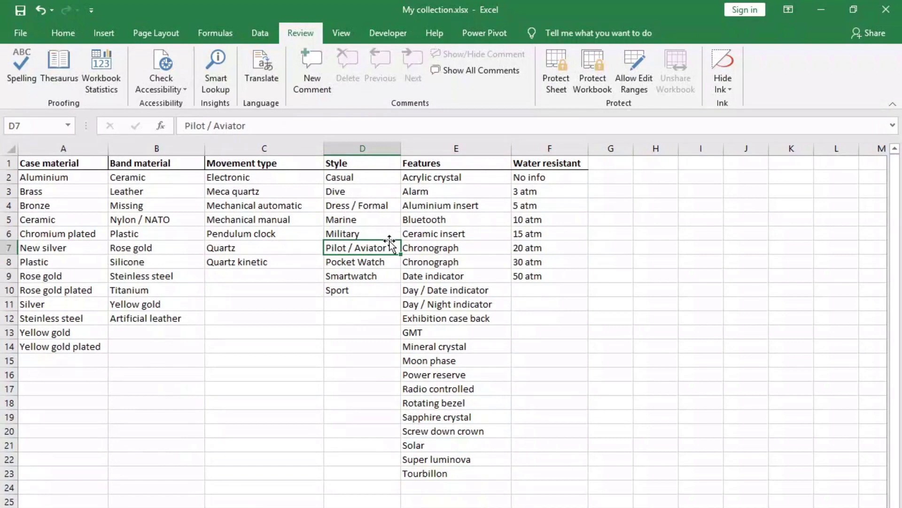
click(64, 250)
Confirm L6's list now offers Artificial leather by choosing it as the band material.
click(140, 320)
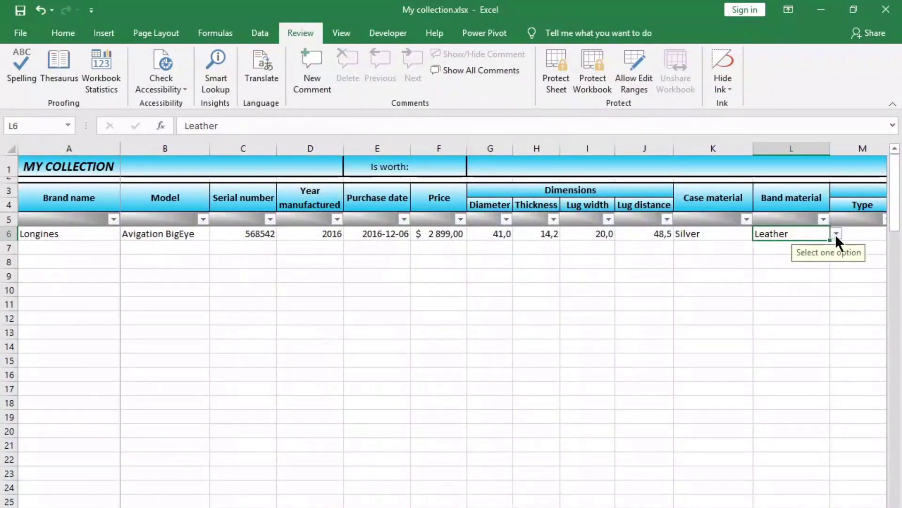
click(837, 234)
drag(832, 285, 835, 303)
click(785, 310)
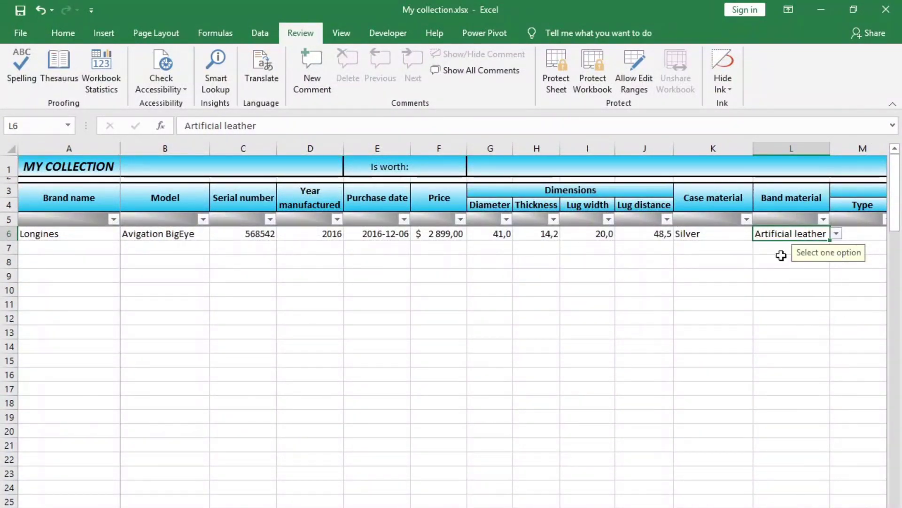
click(851, 234)
click(798, 310)
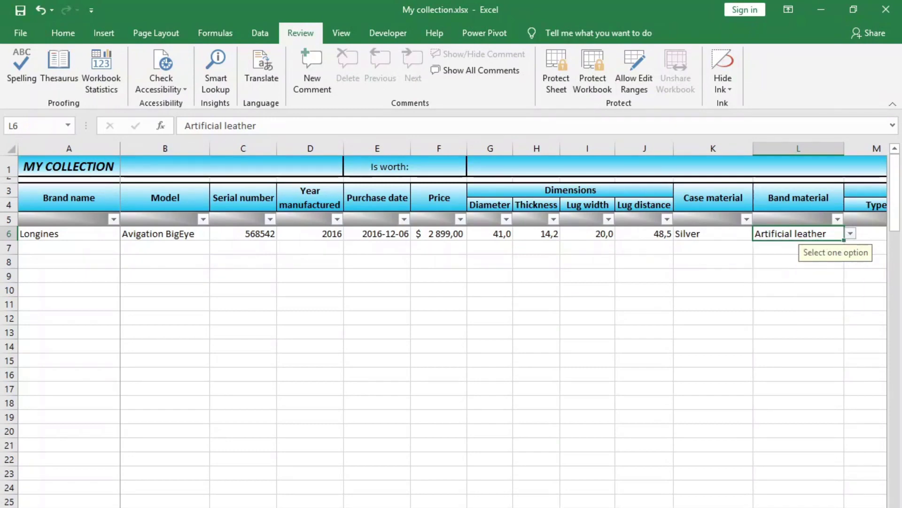
Set the Longines case material to Steinless steel and band material to Leather.
scroll(503, 282, right, 5)
click(503, 233)
scroll(502, 272, up, 1)
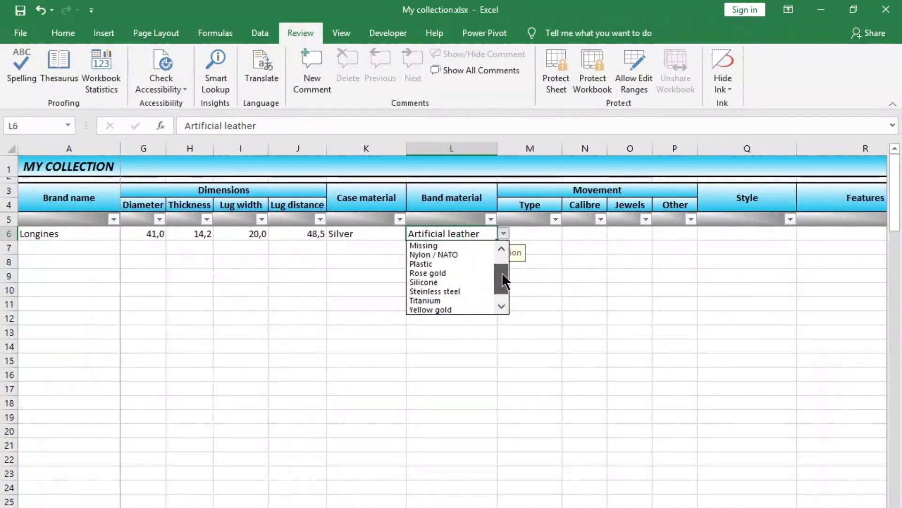
scroll(492, 275, up, 2)
click(386, 234)
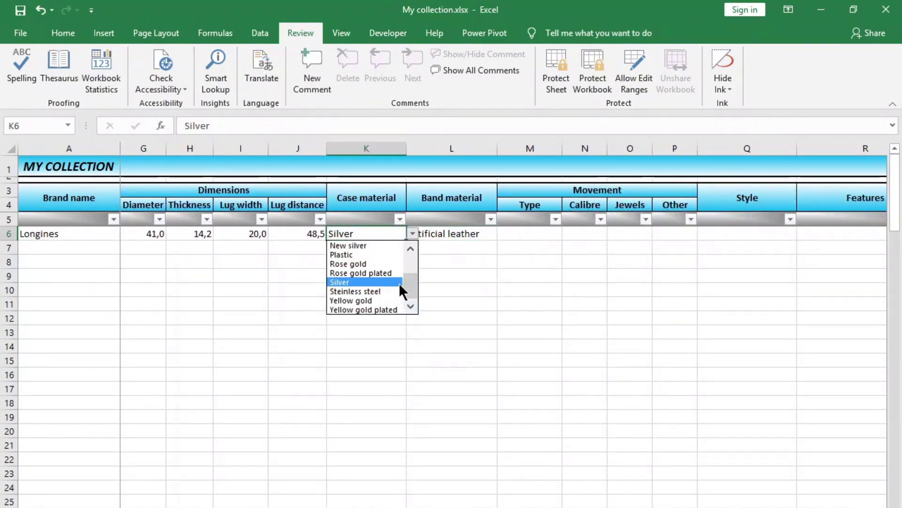
click(399, 292)
click(467, 236)
click(503, 234)
scroll(463, 263, up, 1)
click(464, 255)
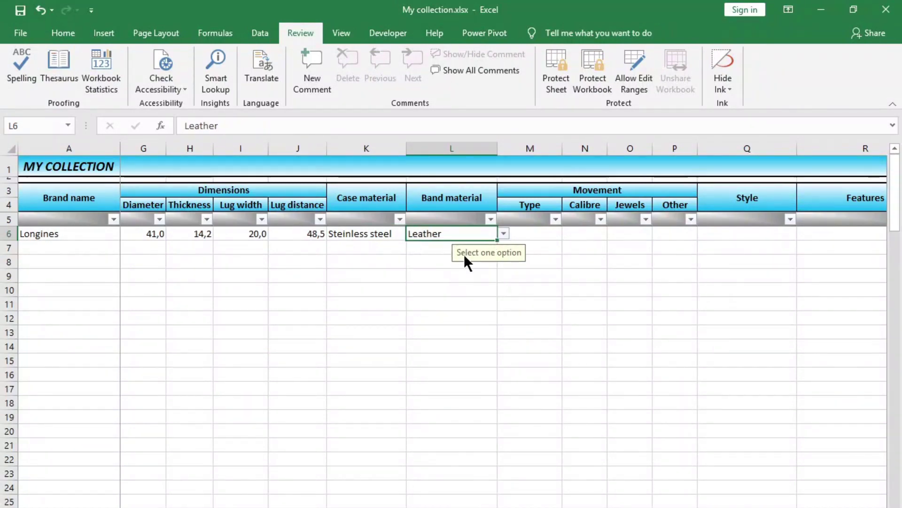
click(533, 241)
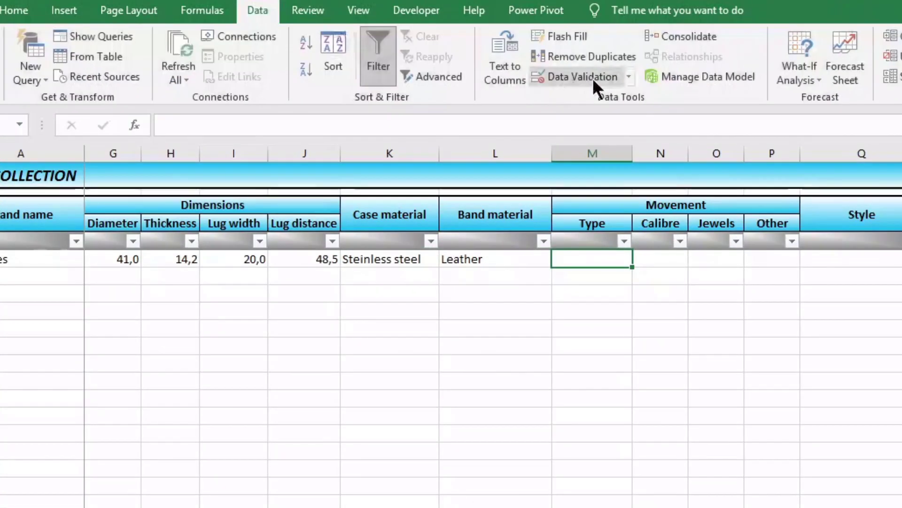
Give M6 a list validation sourced from =OFFSET('Support data'!$C$2;;;COUNTA(...$C$2:$C$50)).
click(528, 87)
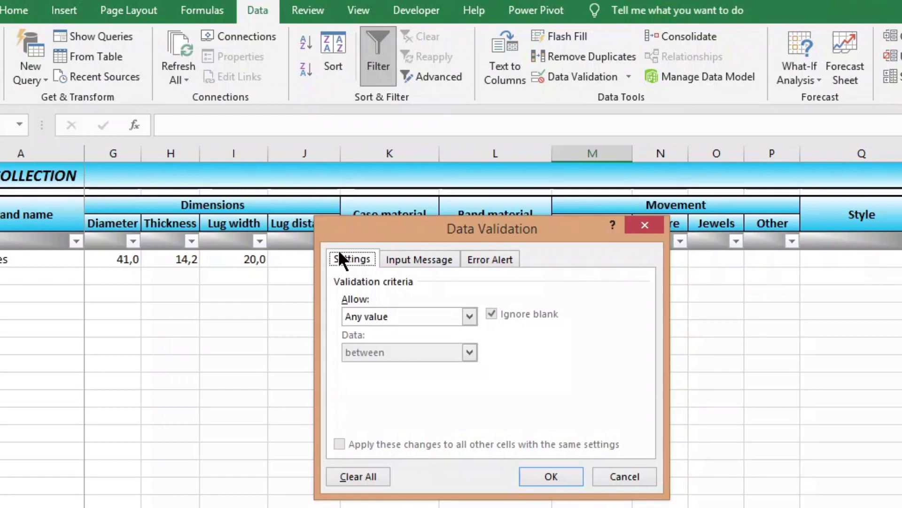
click(434, 280)
click(398, 366)
click(512, 387)
text(=offs)
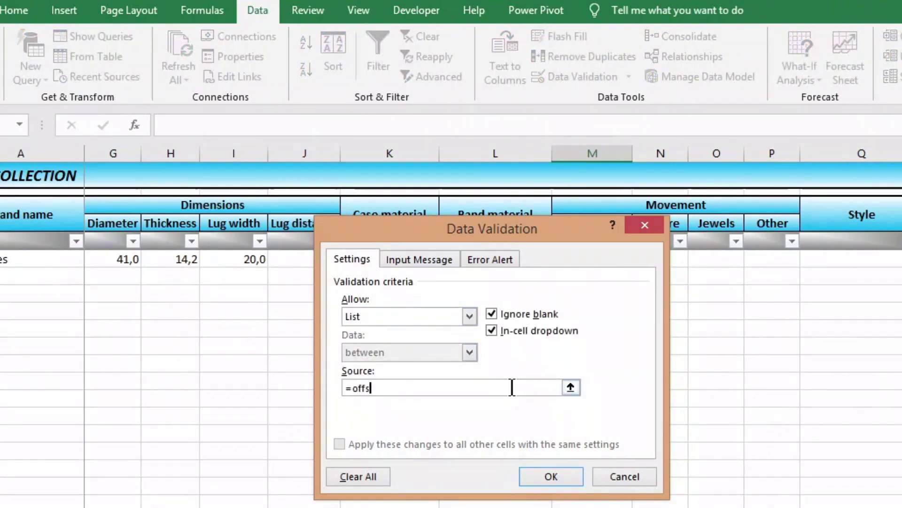
text(et('Support data'!)
click(244, 193)
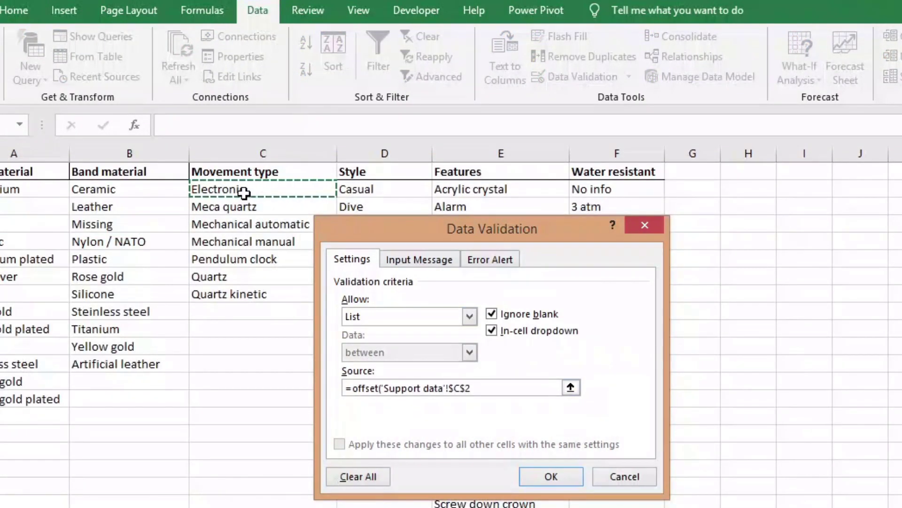
text(;;;counta()
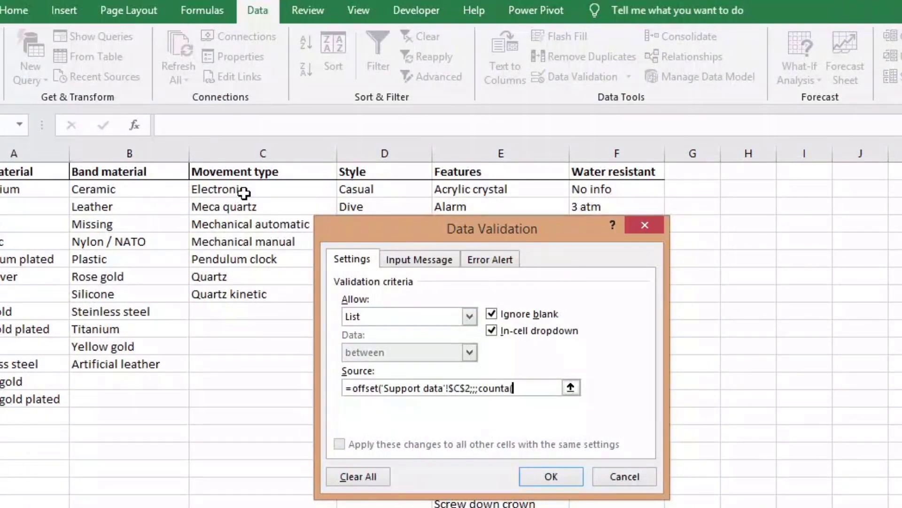
click(245, 193)
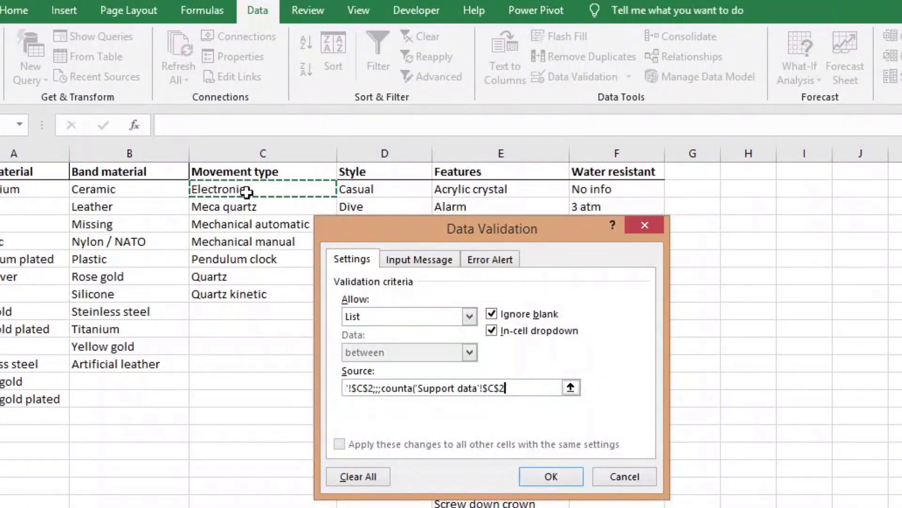
click(535, 387)
text(50))
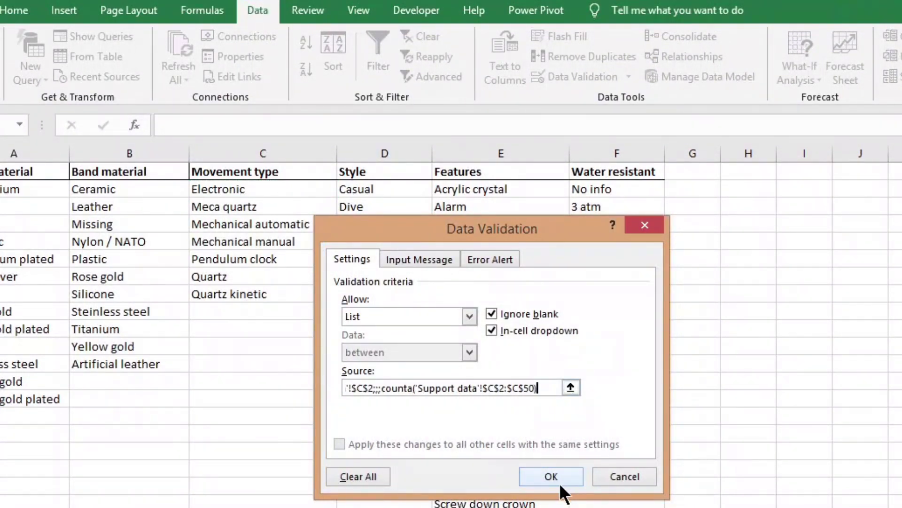
click(551, 476)
Select the Type cells down toward the end row, then open M6's movement type list.
click(595, 311)
click(597, 260)
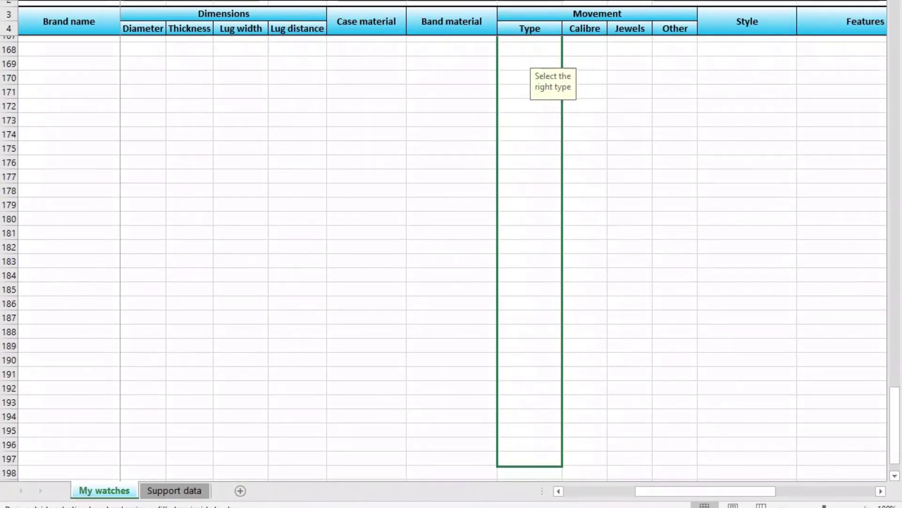
drag(560, 85, 539, 437)
scroll(418, 285, up, 10)
scroll(419, 284, up, 20)
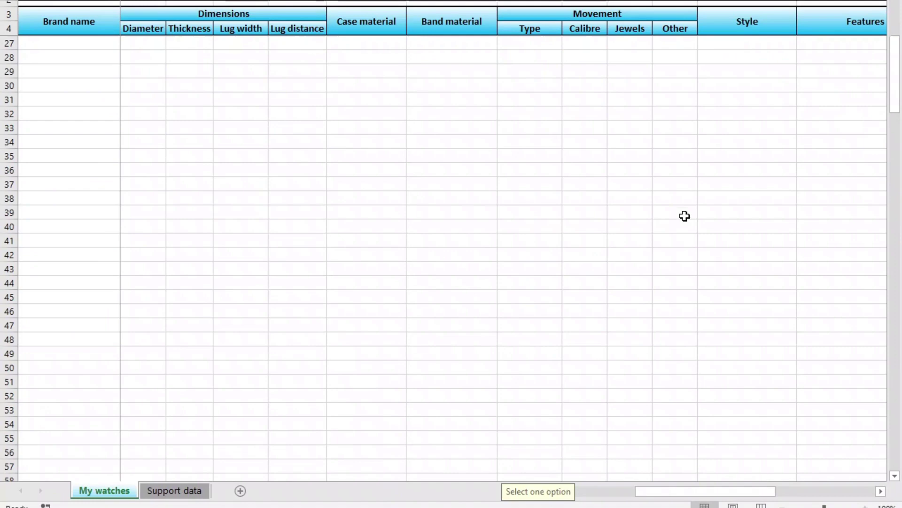
scroll(685, 215, up, 10)
scroll(554, 400, down, 20)
scroll(554, 401, down, 6)
scroll(519, 141, up, 20)
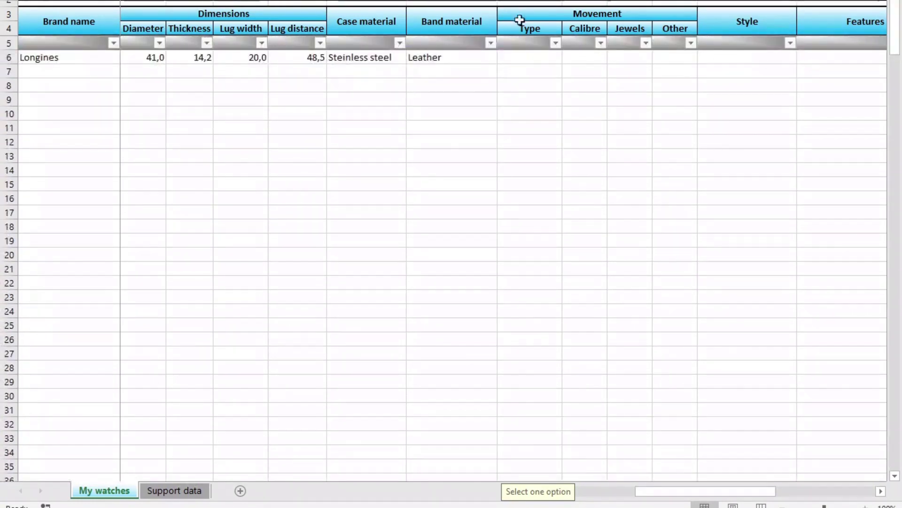
click(540, 55)
click(569, 55)
Enter Mechanical automatic, calibre L688, 27 jewels and ETA A08.L01 for the Longines, widening columns.
click(554, 268)
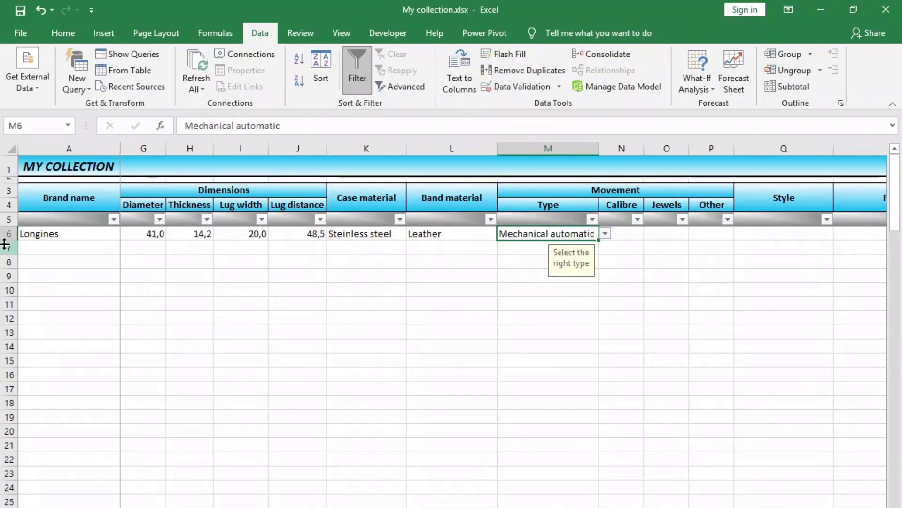
click(621, 234)
text(L688)
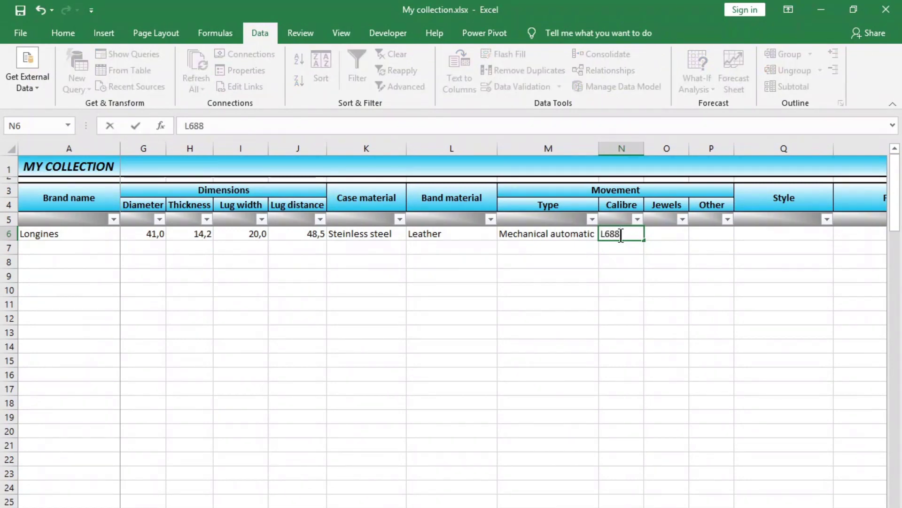
key(Tab)
text(27)
key(Tab)
click(622, 234)
drag(644, 148, 648, 148)
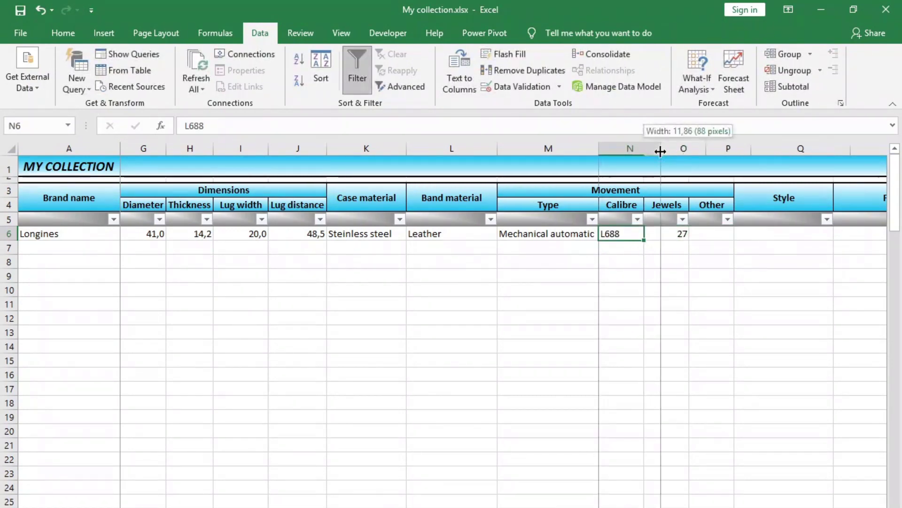
click(719, 235)
drag(734, 148, 773, 148)
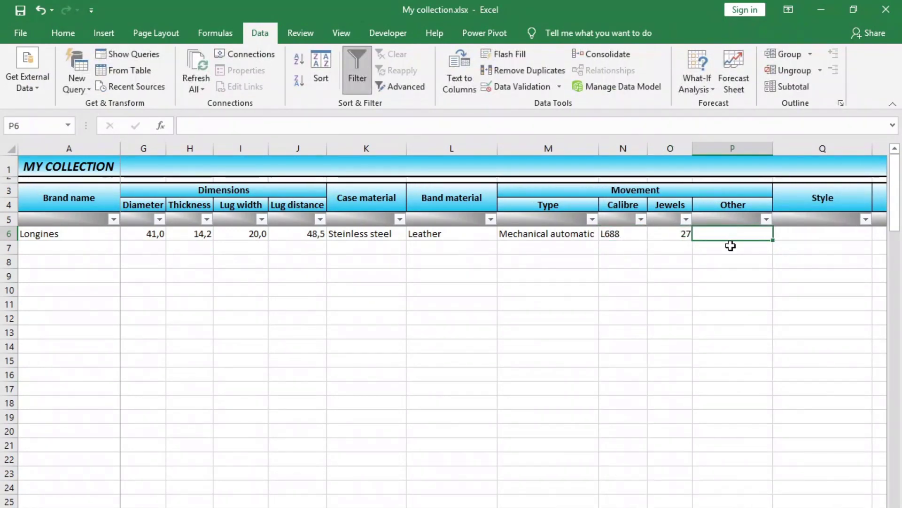
text(ETA A08.L01)
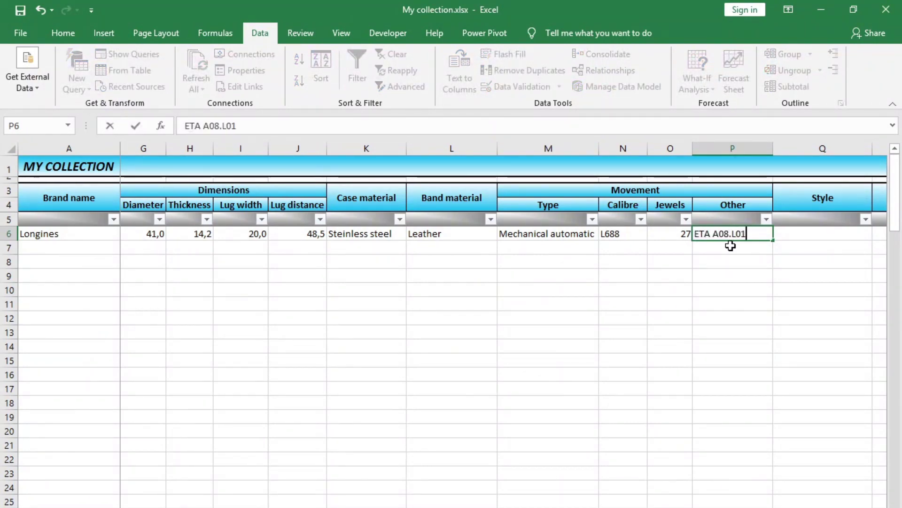
key(Return)
Centre the values in the Movement columns M to P.
drag(715, 235, 576, 243)
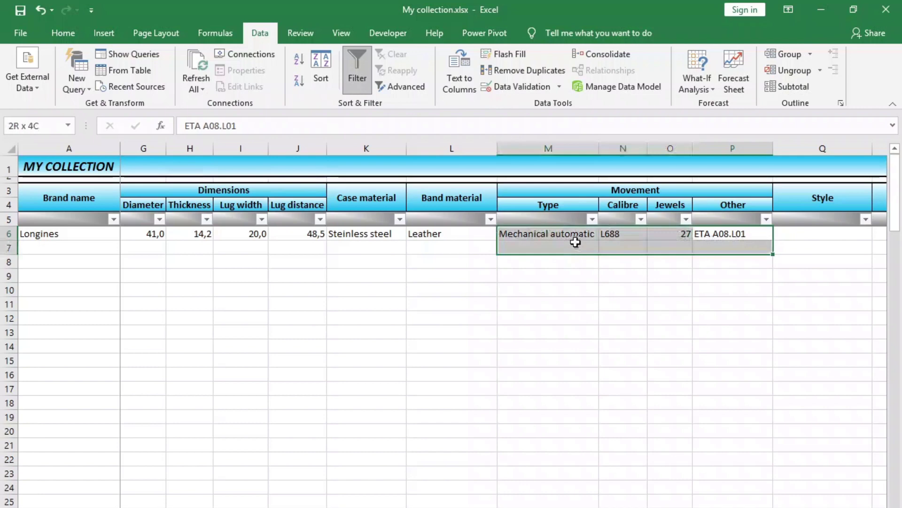
drag(549, 148, 724, 148)
click(63, 33)
click(245, 81)
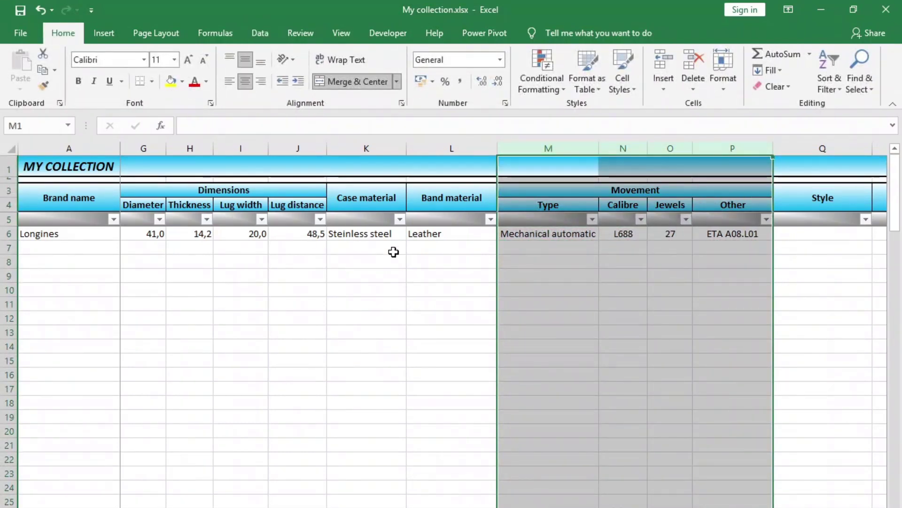
click(846, 239)
scroll(350, 236, right, 3)
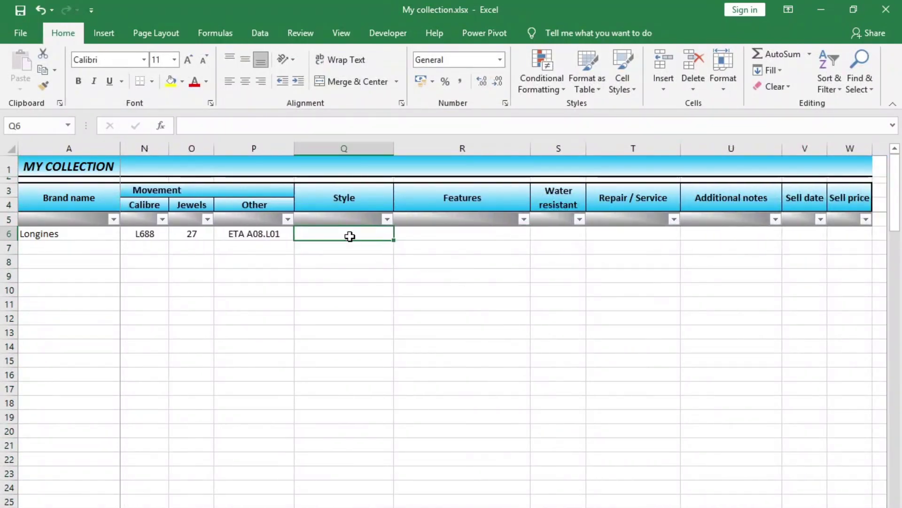
Give Style cell Q6 a list rule sourced from an OFFSET/COUNTA range starting at Support data D2.
click(260, 33)
click(522, 87)
click(430, 280)
click(357, 317)
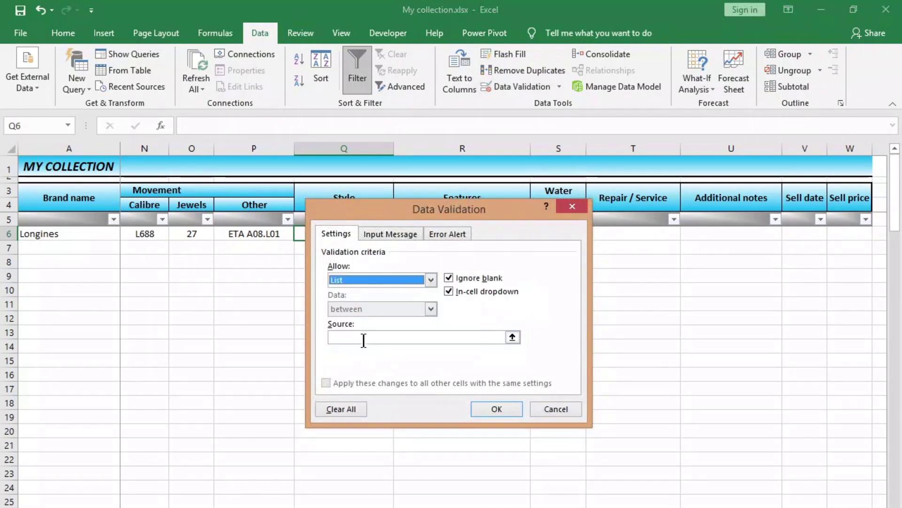
click(362, 340)
text(=offset()
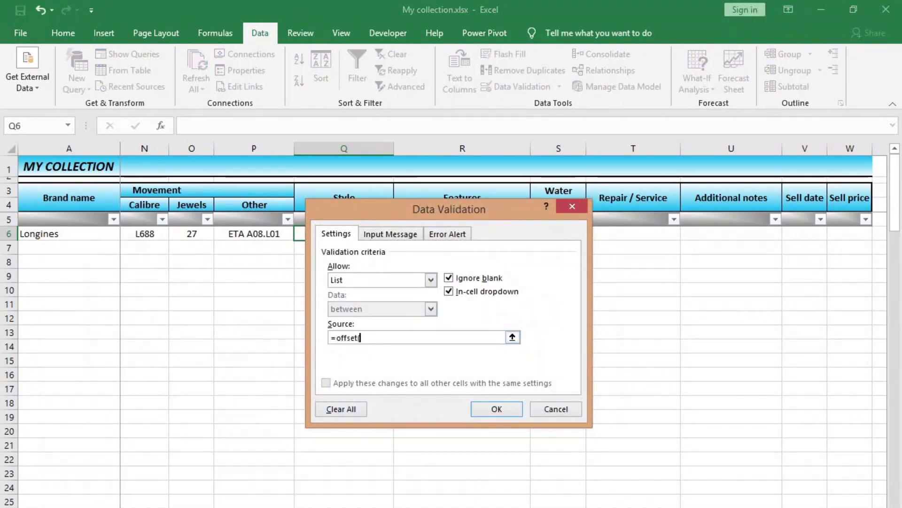
key(ctrl+Page_Down)
click(362, 177)
text(count)
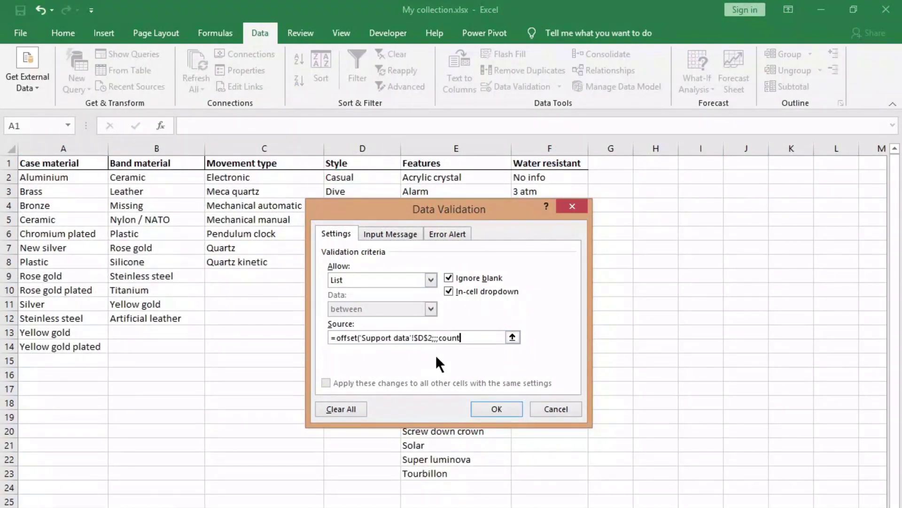
text(a()
click(344, 181)
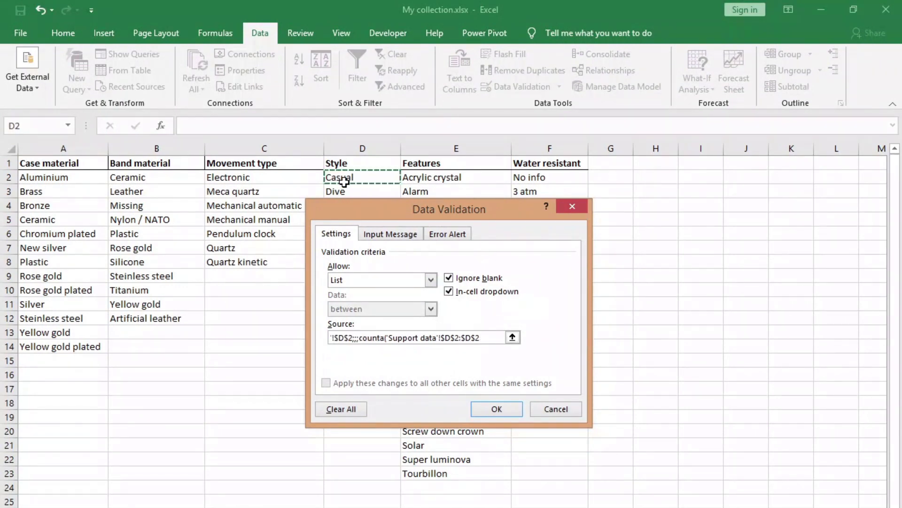
click(489, 410)
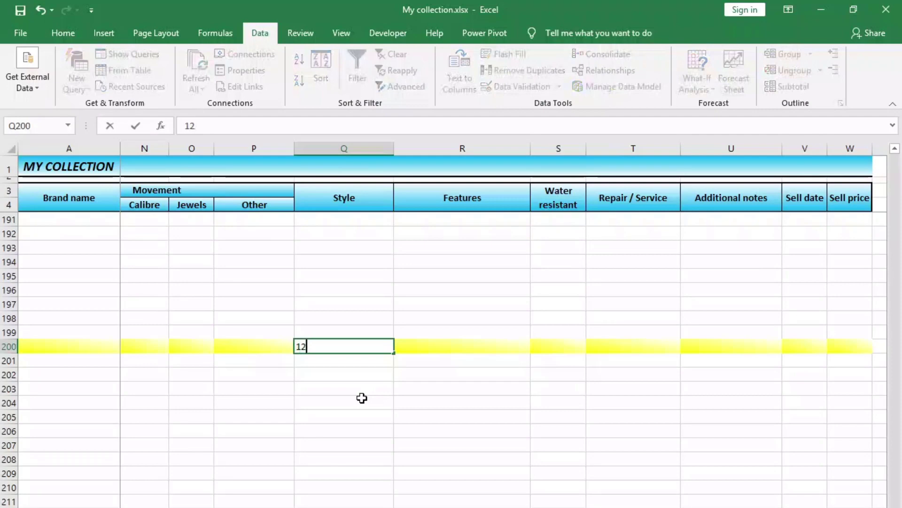
Number the yellow END row 200 from 1 to 23 across columns A to W.
key(ctrl+Return)
key(Home)
key(Right)
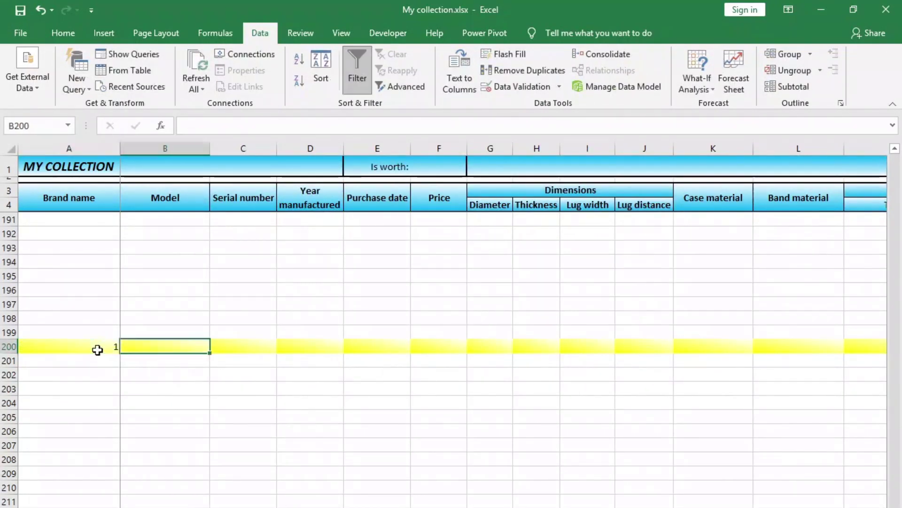
text(2)
key(Tab)
drag(115, 350, 818, 347)
click(474, 350)
drag(895, 329, 880, 155)
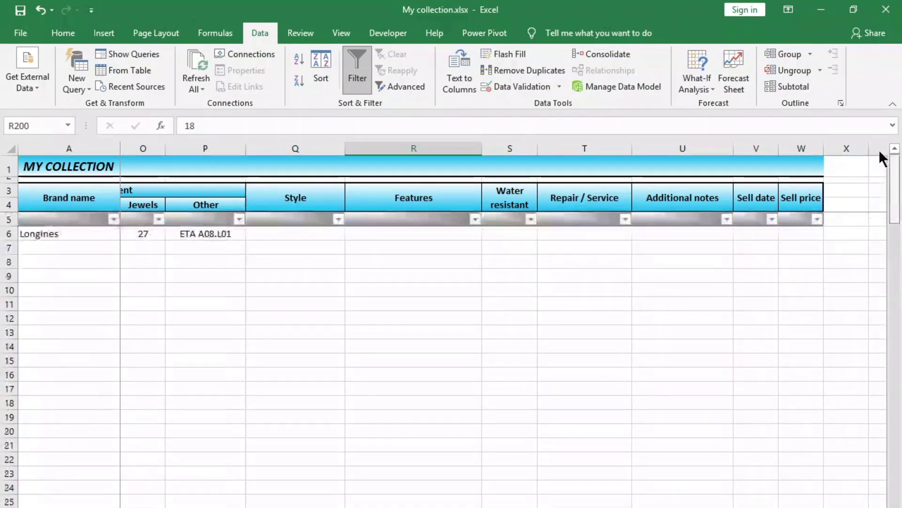
Copy Q6's Style drop-down down the Style column and restore 17 in the END row.
click(329, 234)
key(ctrl+c)
click(329, 249)
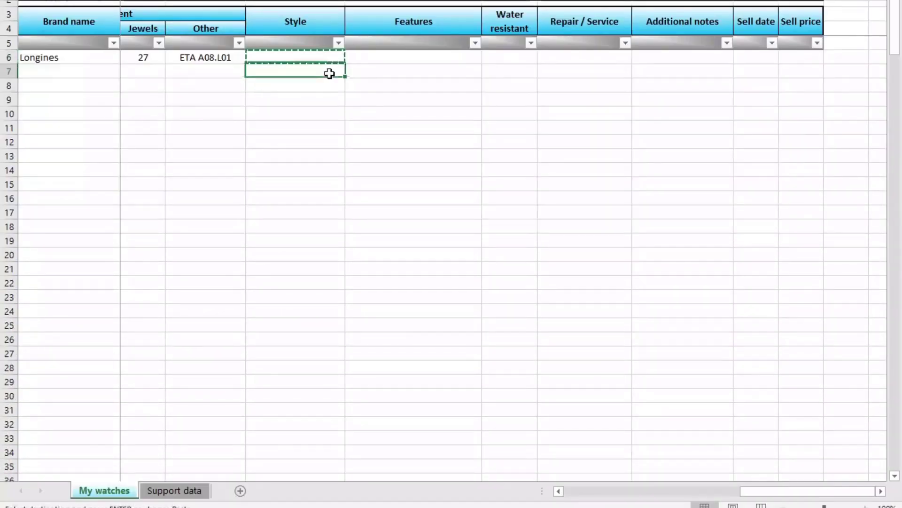
key(ctrl+shift+Down)
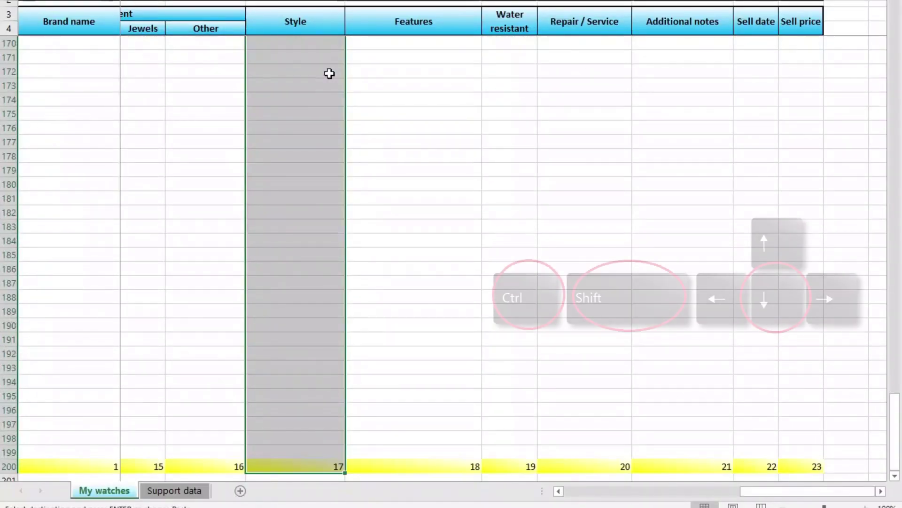
key(ctrl+v)
scroll(301, 423, down, 1)
click(320, 324)
click(351, 325)
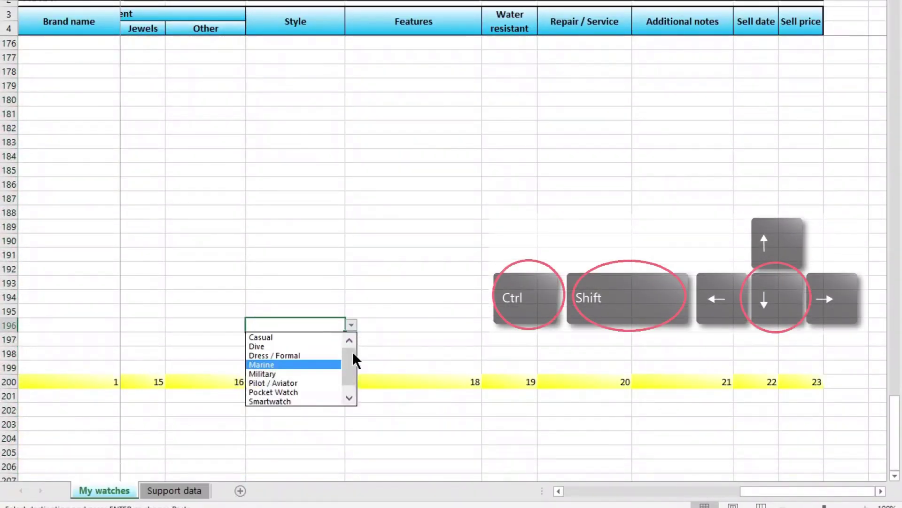
drag(141, 382, 197, 371)
key(ctrl+v)
scroll(413, 282, up, 20)
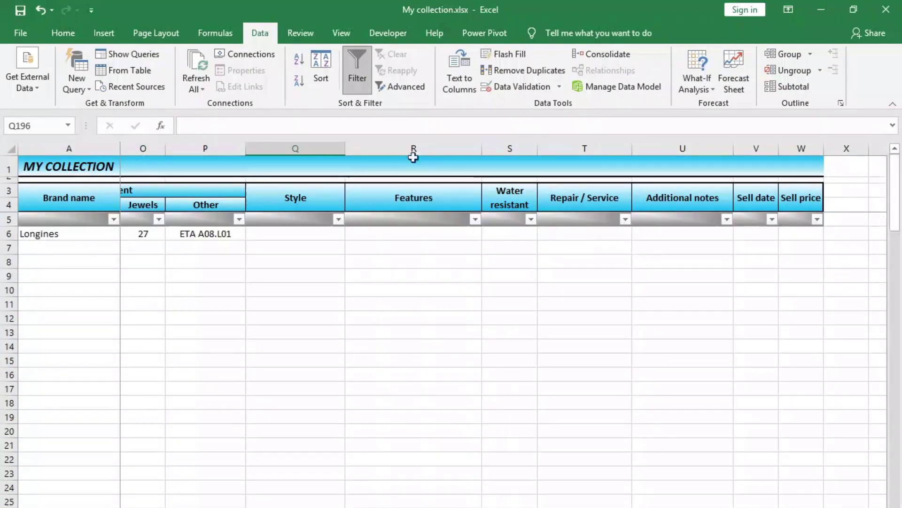
Give Style cell Q6 the input prompt "Select the right style".
click(341, 232)
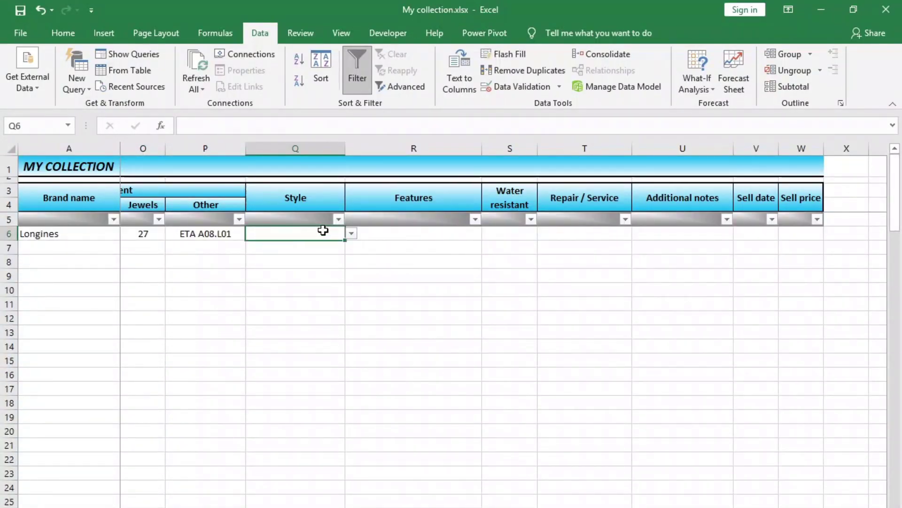
click(486, 87)
click(390, 234)
text(Select the right style)
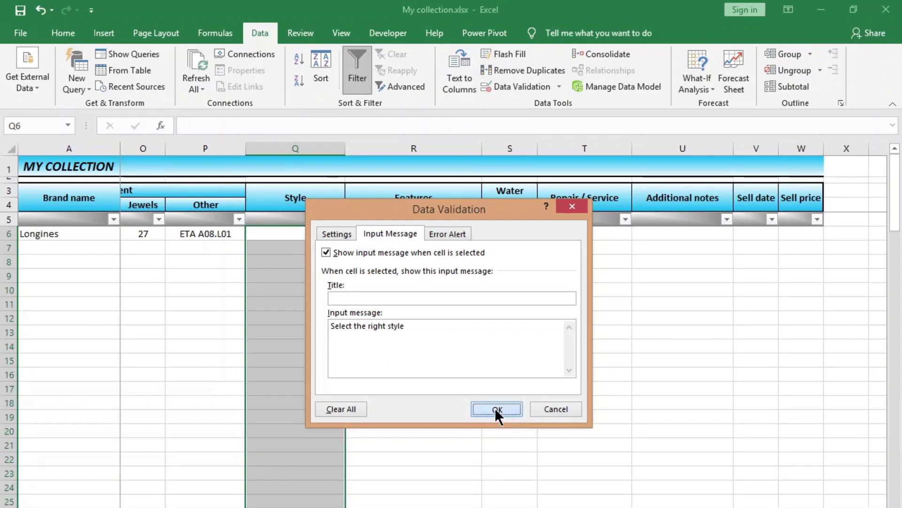
click(499, 410)
click(313, 402)
Set the Longines style to Pilot / Aviator and move to Features cell R6.
click(331, 234)
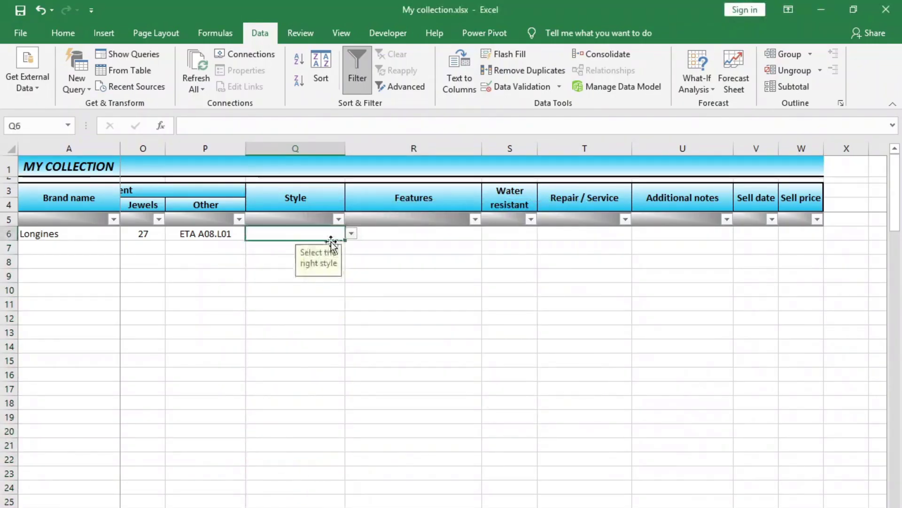
click(308, 292)
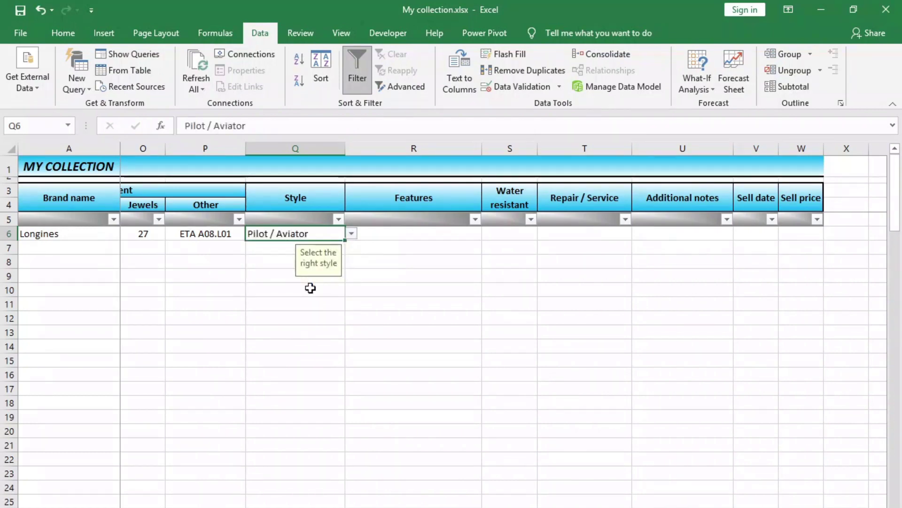
click(409, 240)
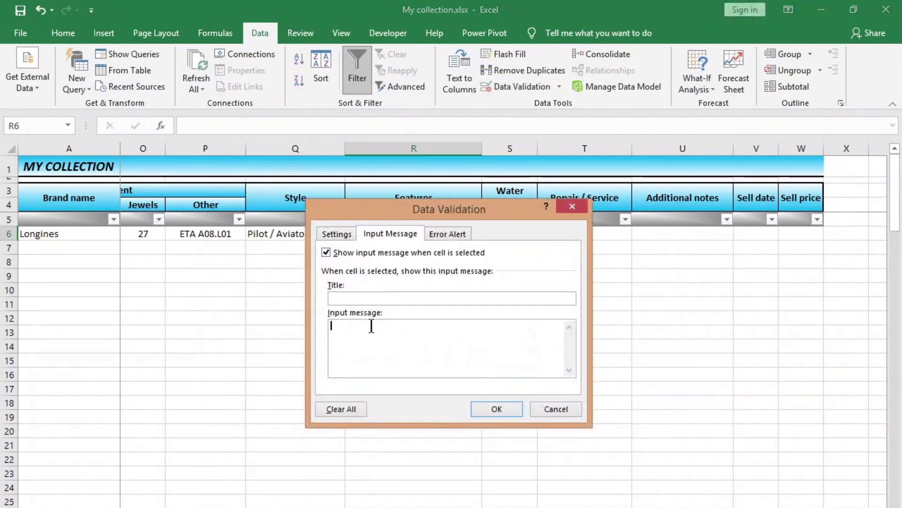
Use =OFFSET('Support data'!$E$2;;;COUNTA('Support data'!$E$2:$E$50)) as the Features list source.
text(=)
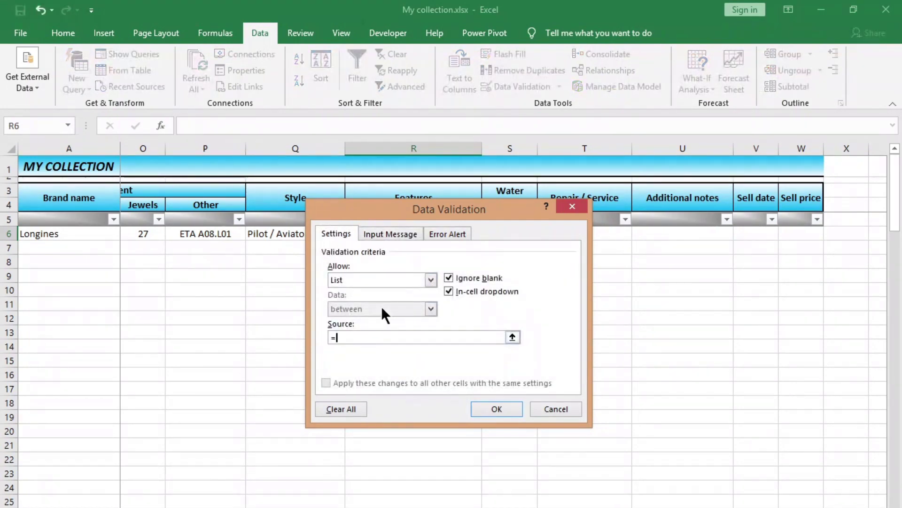
text(offset()
key(ctrl+Page_Down)
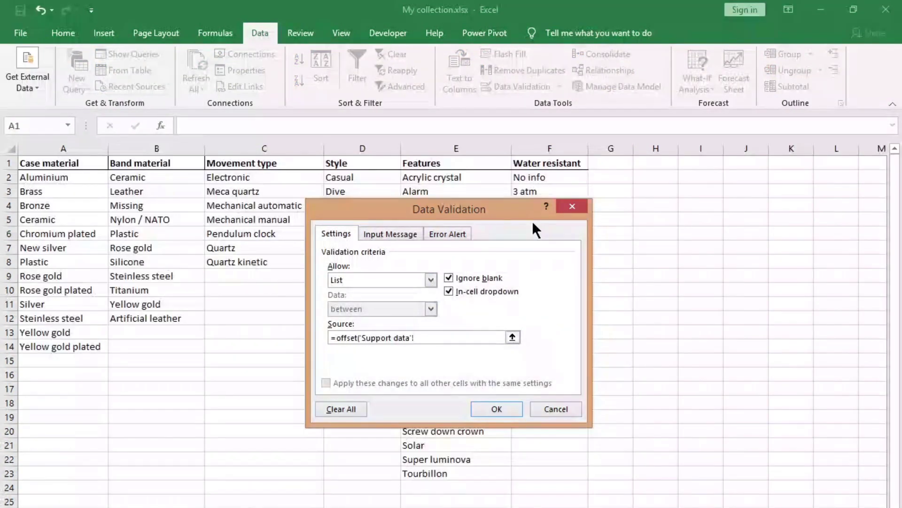
click(453, 180)
text(;;;co)
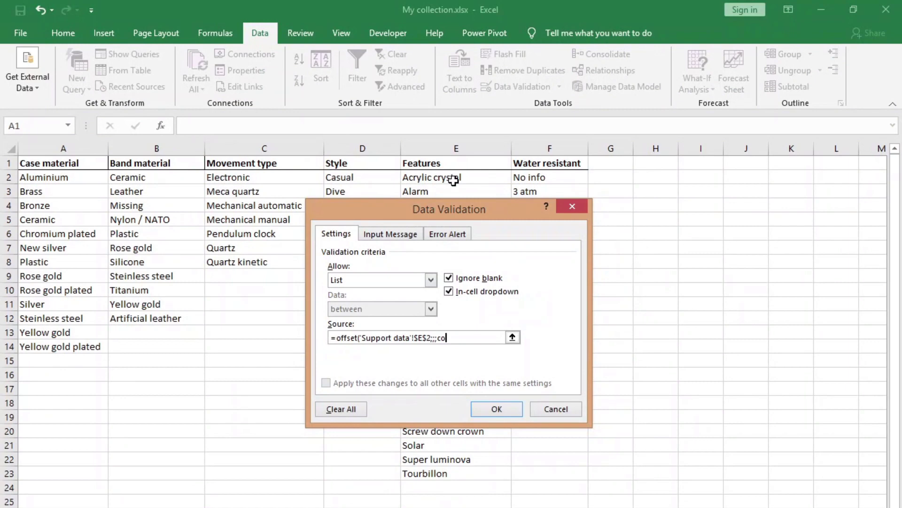
text(+)
key(Left)
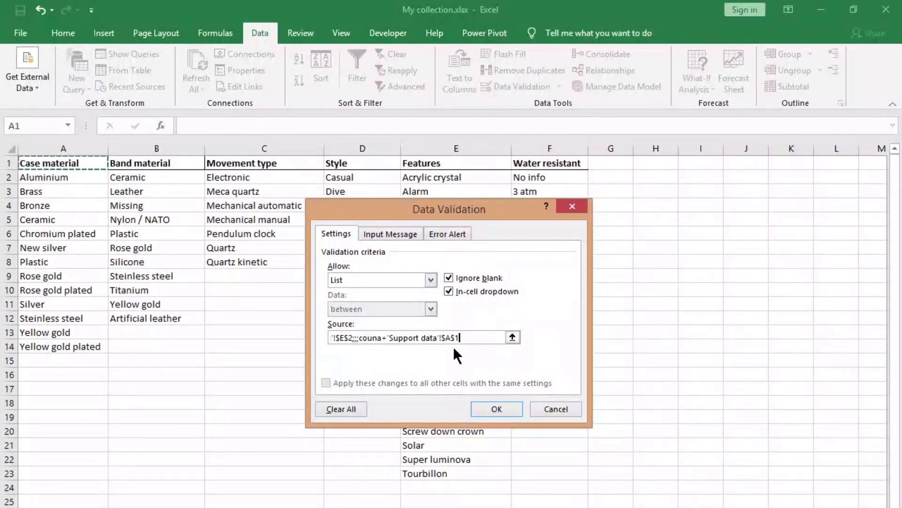
key(ctrl+z)
key(BackSpace)
text(ta)
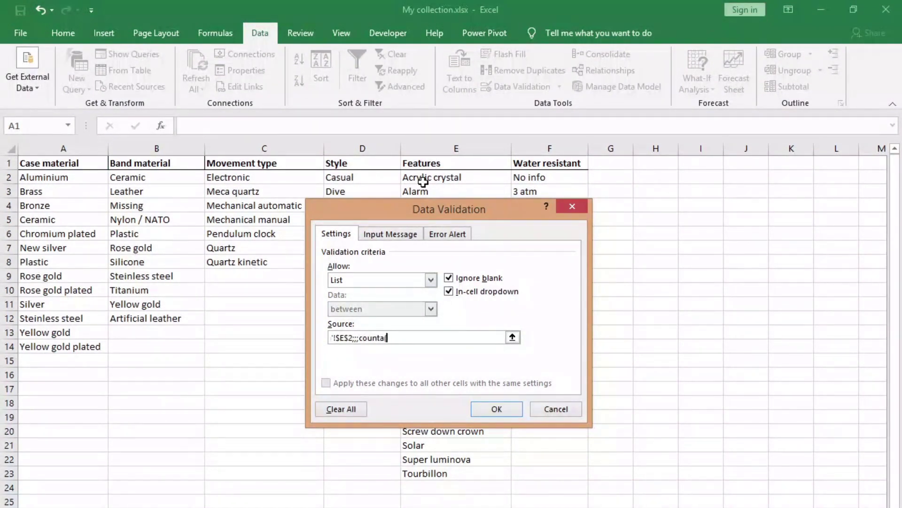
text(()
click(424, 182)
key(BackSpace)
text(50)
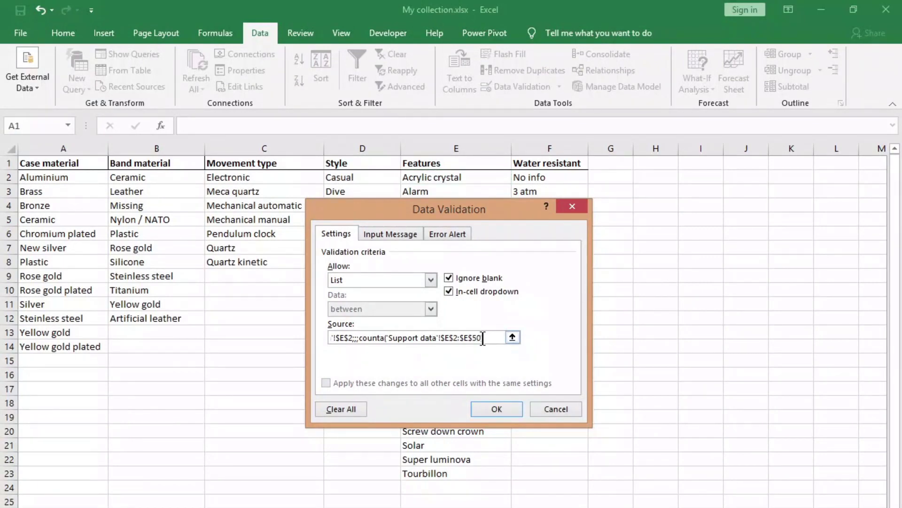
click(496, 409)
Delete the duplicate Chronograph in Support data E7, shifting cells up.
click(488, 233)
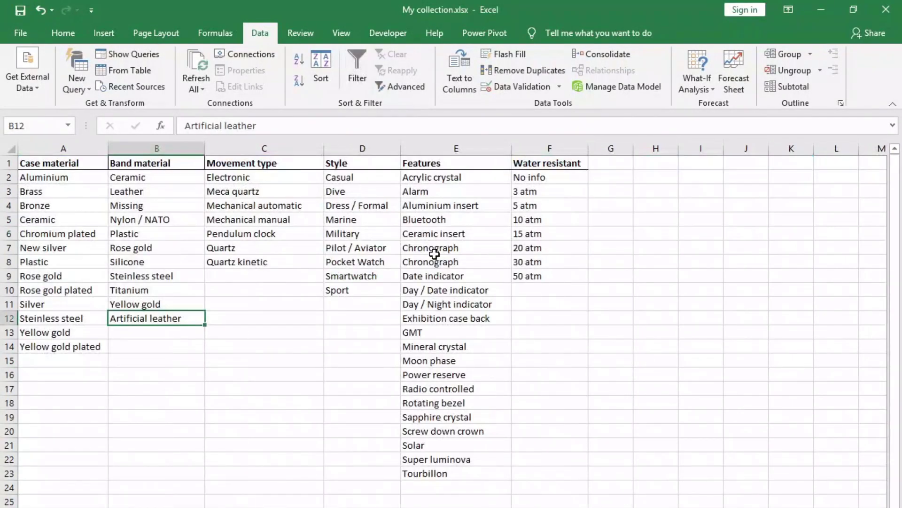
click(435, 249)
right_click(435, 252)
click(465, 379)
click(455, 474)
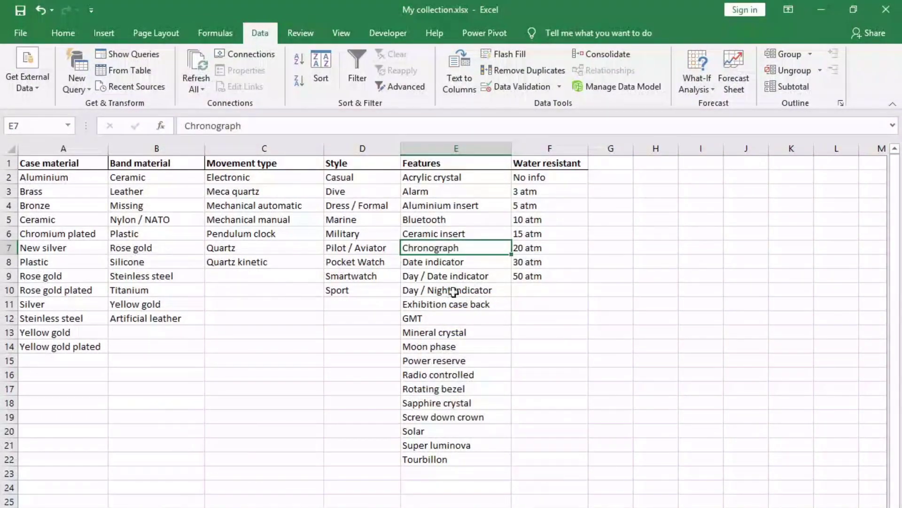
key(Down)
key(Down)
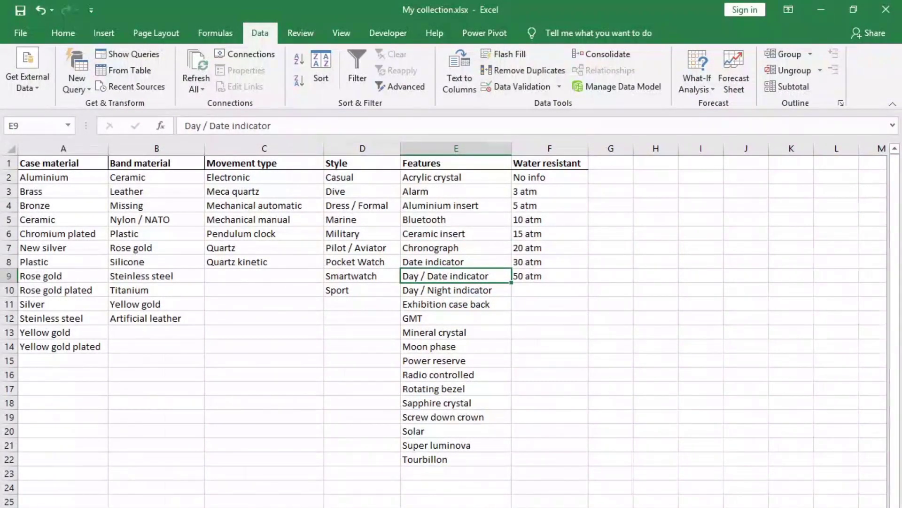
click(488, 233)
Cycle R6 through Date indicator, Chronograph, Super luminova and Sapphire crystal, ending on Exhibition case back.
click(423, 300)
click(488, 234)
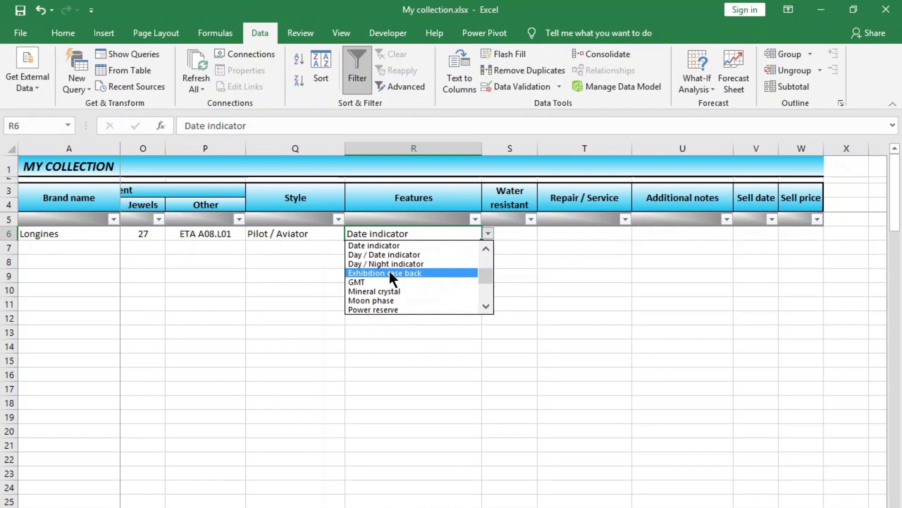
mouse_move(484, 273)
mouse_down()
mouse_move(484, 249)
mouse_move(488, 293)
mouse_up()
click(423, 282)
click(488, 233)
click(408, 300)
click(488, 233)
click(422, 290)
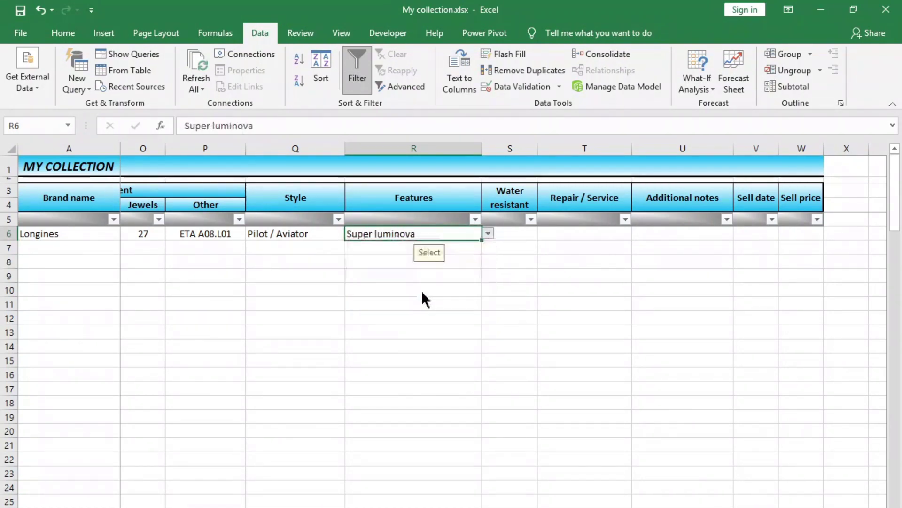
click(488, 233)
scroll(423, 282, up, 5)
drag(486, 264, 488, 272)
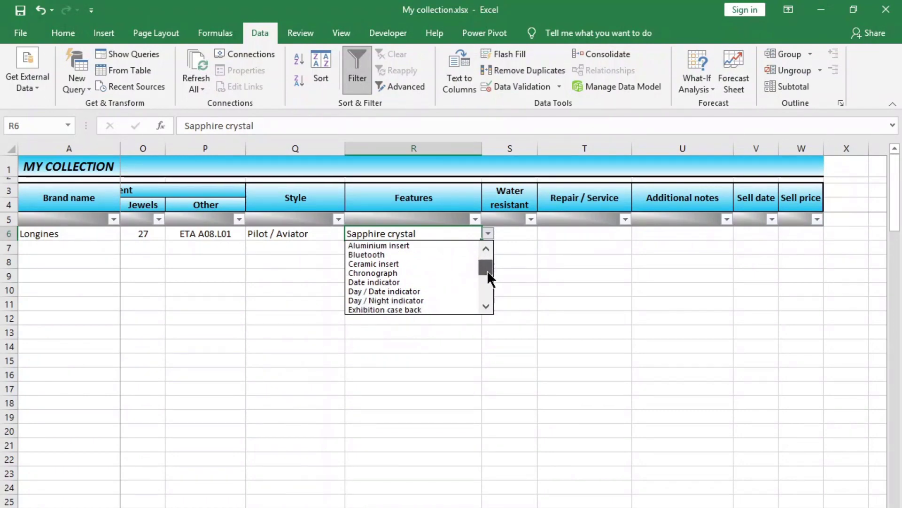
click(414, 310)
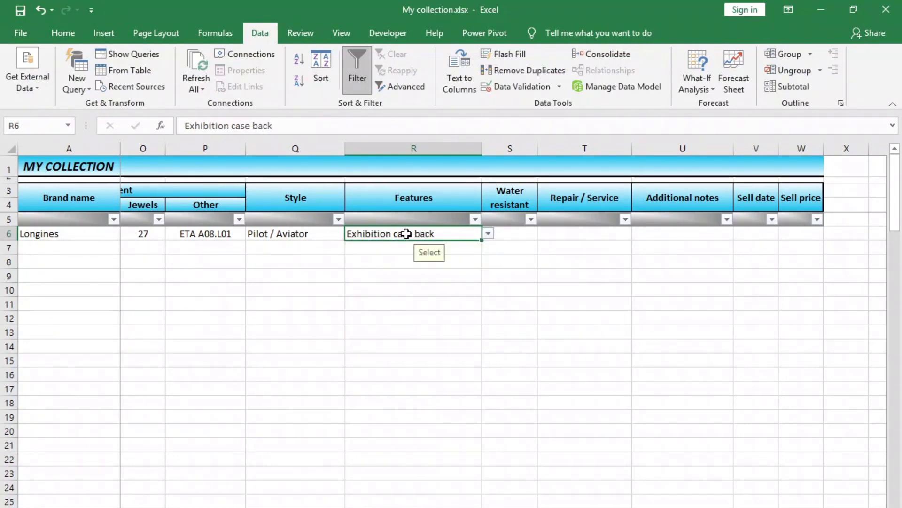
Untick and then re-tick the Developer tab under Customize Ribbon in Excel Options.
click(392, 33)
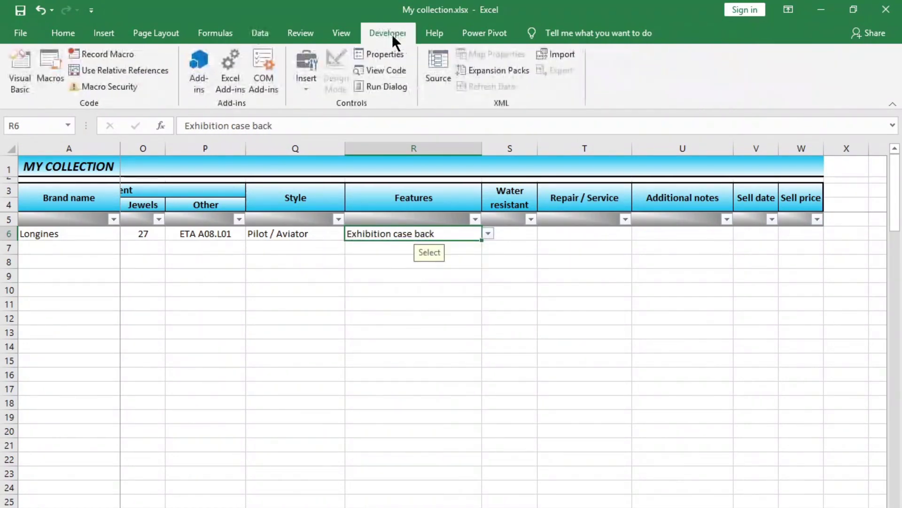
click(21, 33)
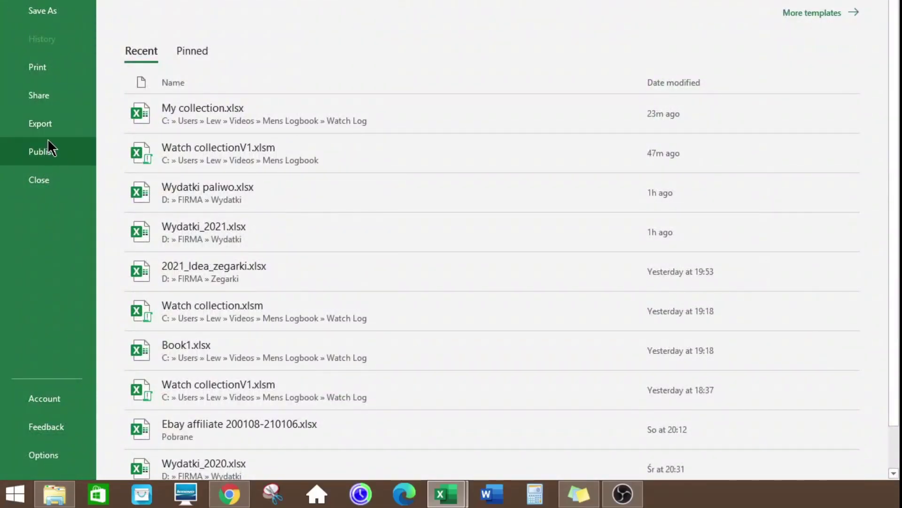
click(51, 453)
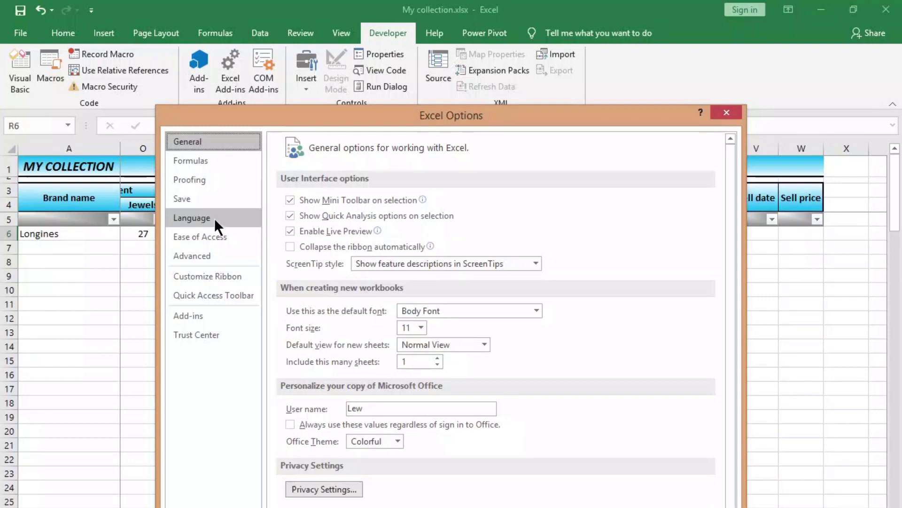
click(197, 277)
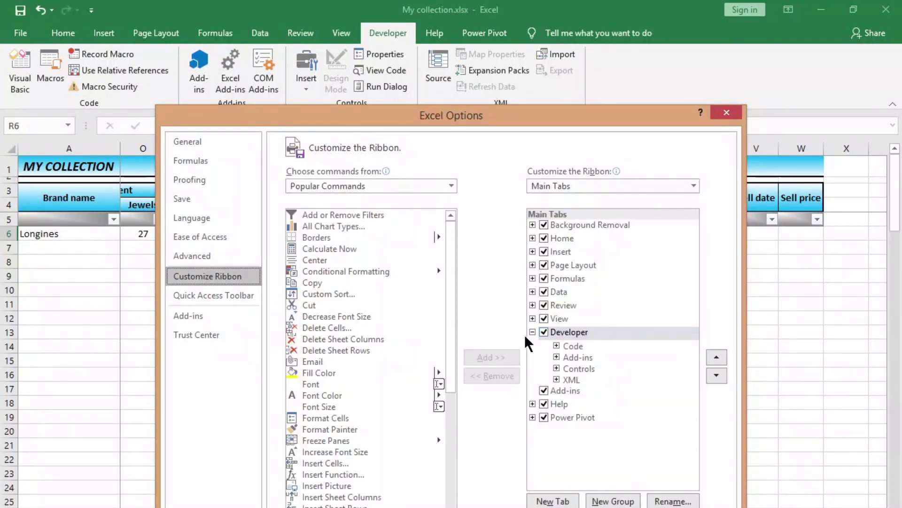
click(544, 331)
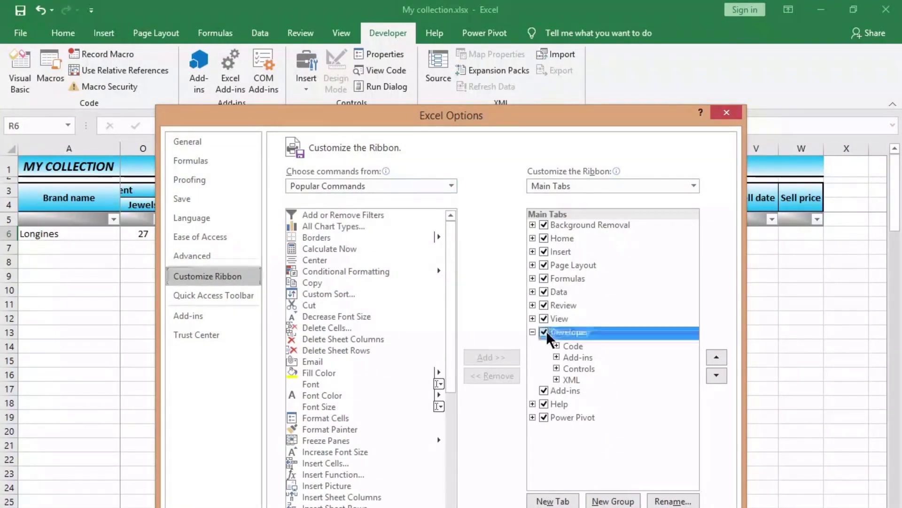
key(Return)
click(21, 34)
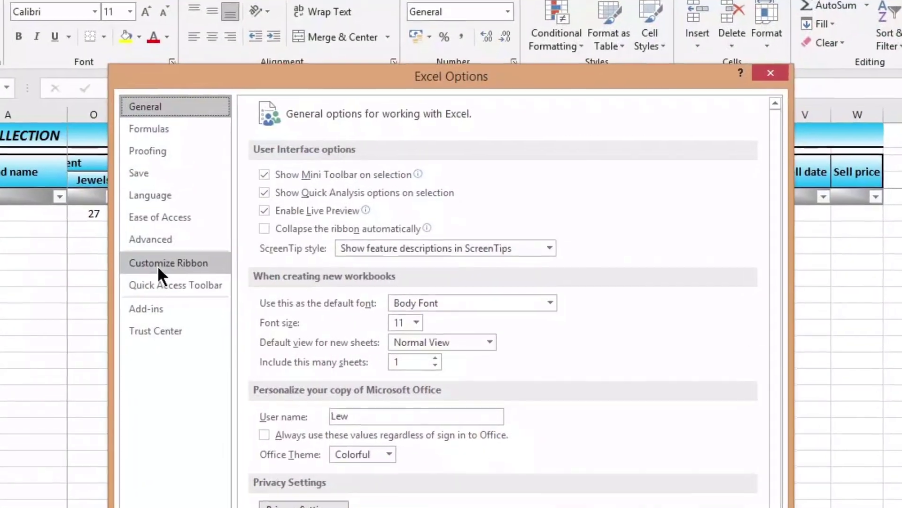
click(157, 265)
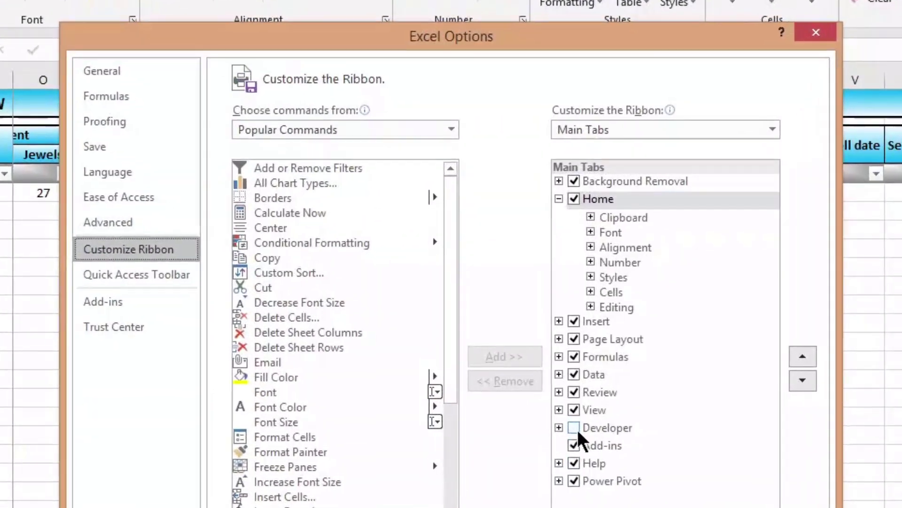
click(566, 423)
key(Return)
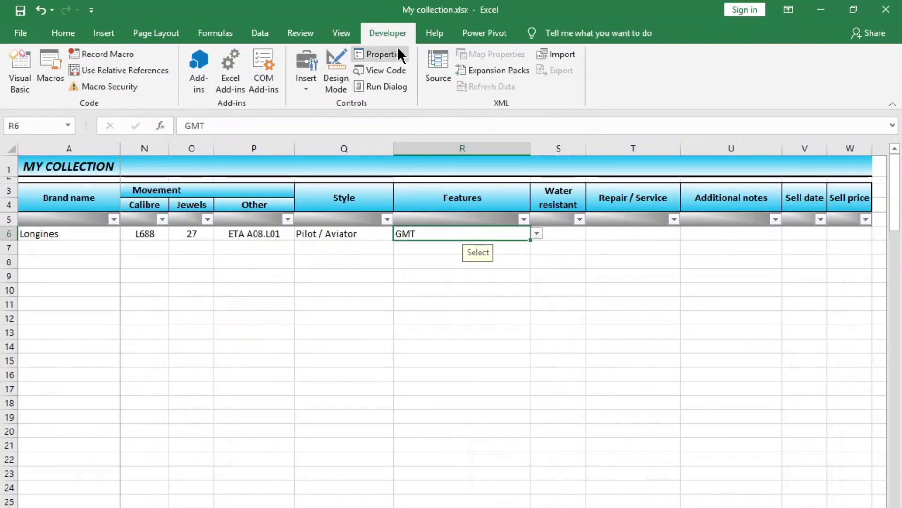
Paste the Worksheet_Change macro from Notepad into the My watches sheet code and save.
click(19, 69)
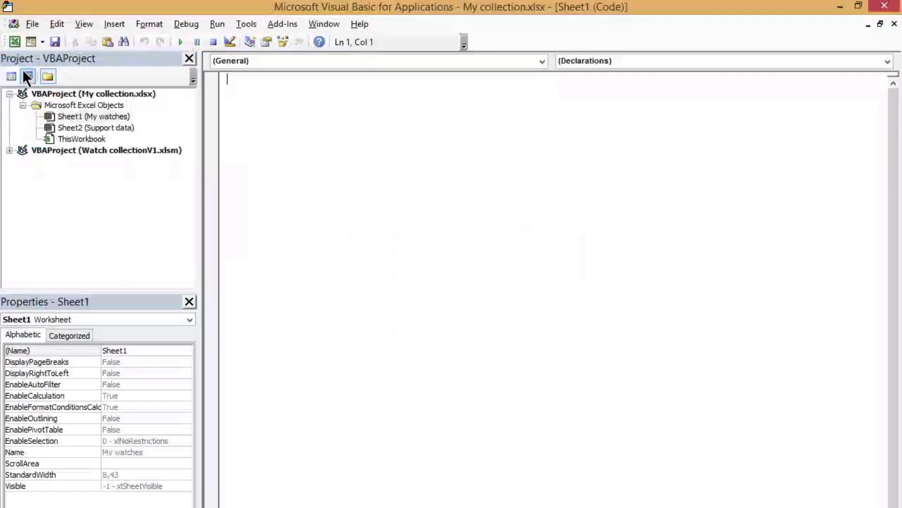
click(116, 126)
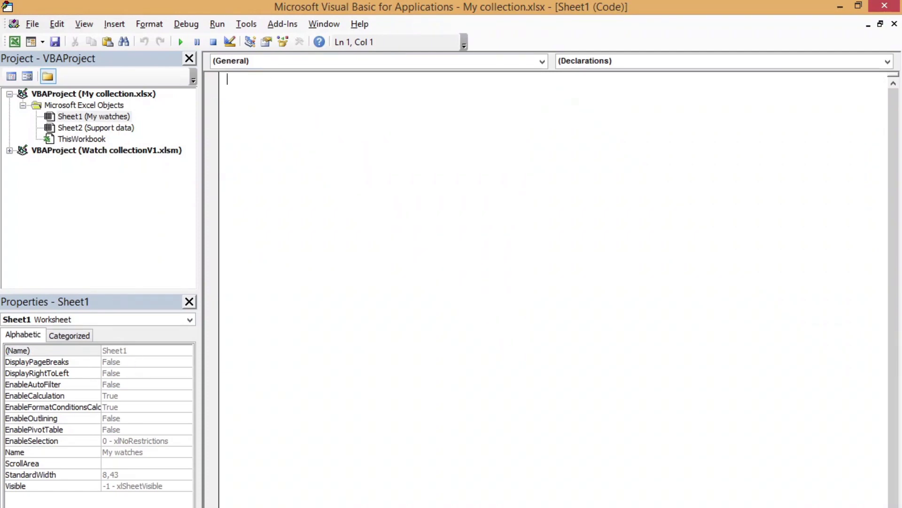
key(alt+Tab)
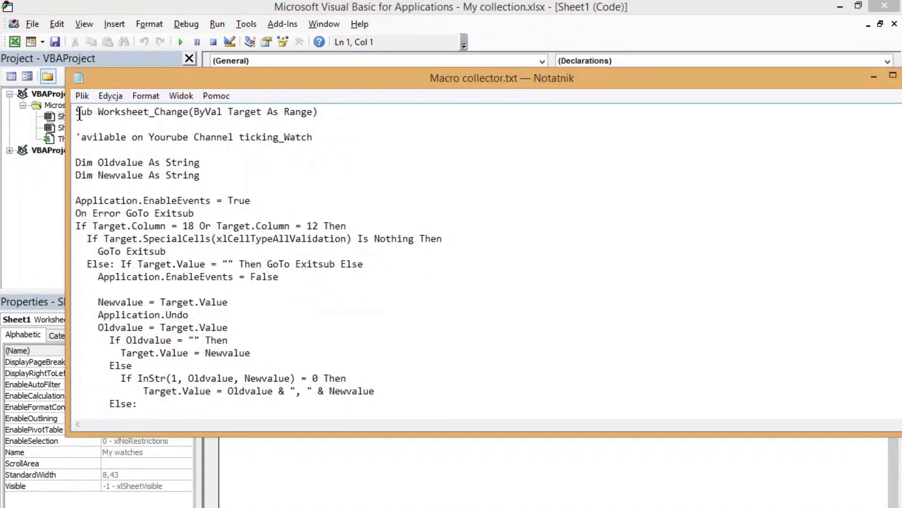
drag(80, 114, 275, 404)
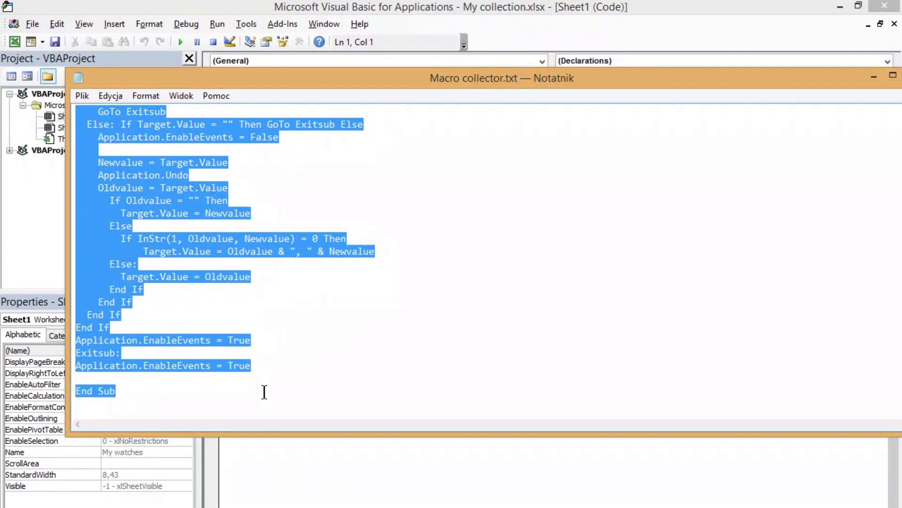
key(alt+Tab)
key(ctrl+v)
click(279, 126)
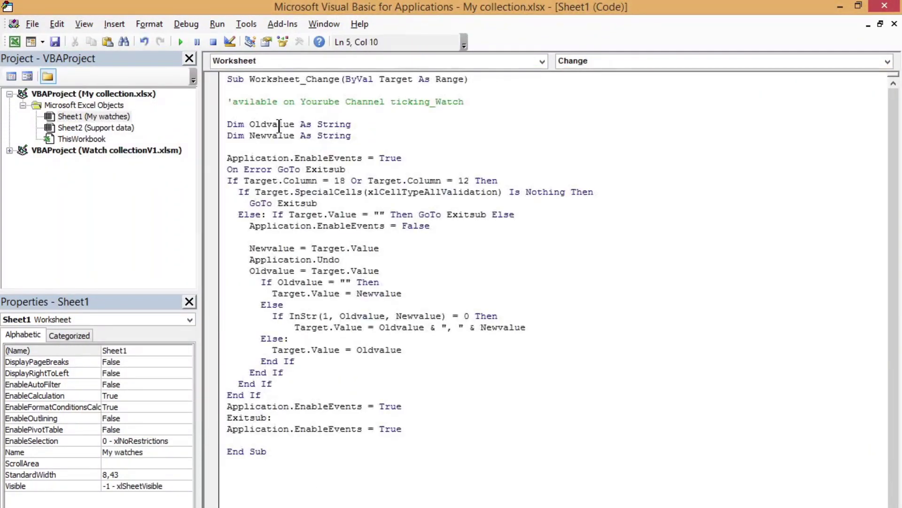
click(54, 41)
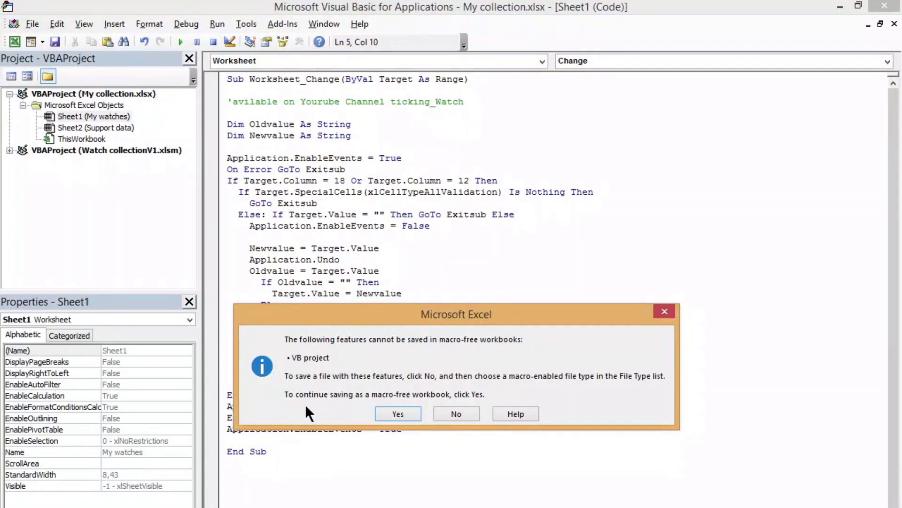
click(402, 416)
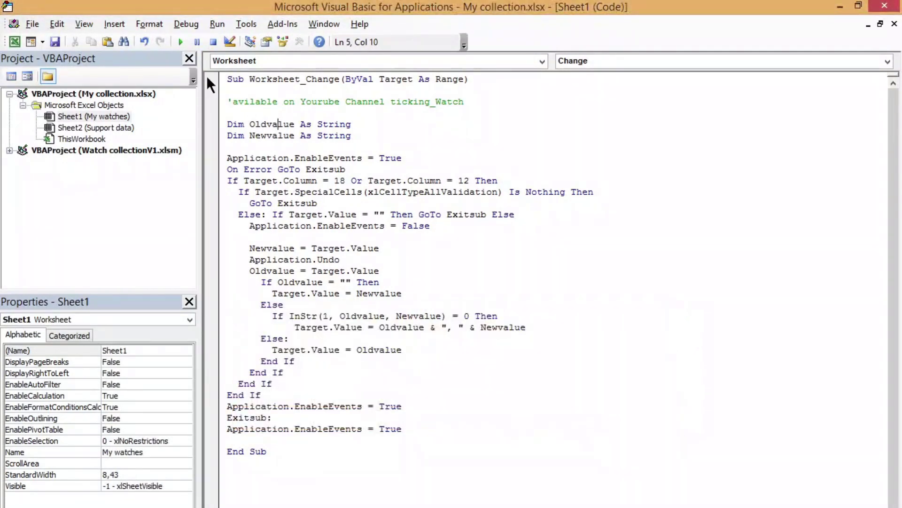
click(841, 6)
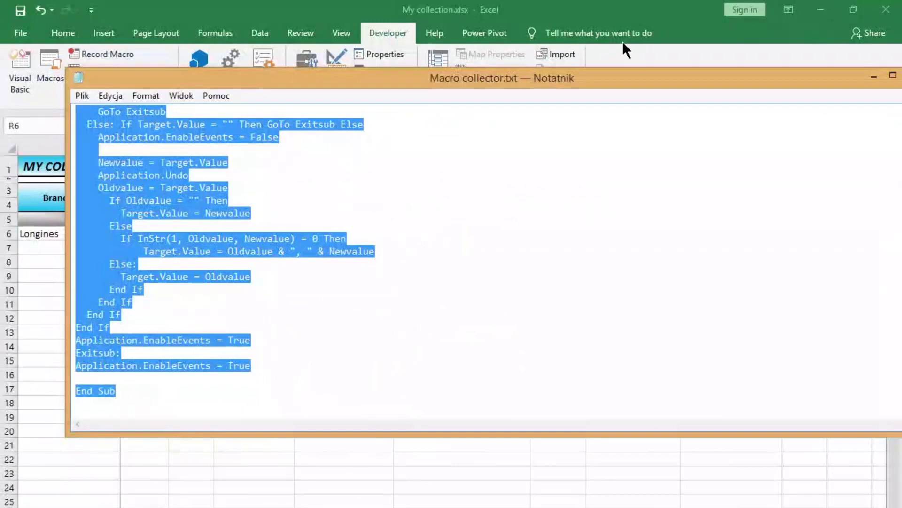
click(816, 86)
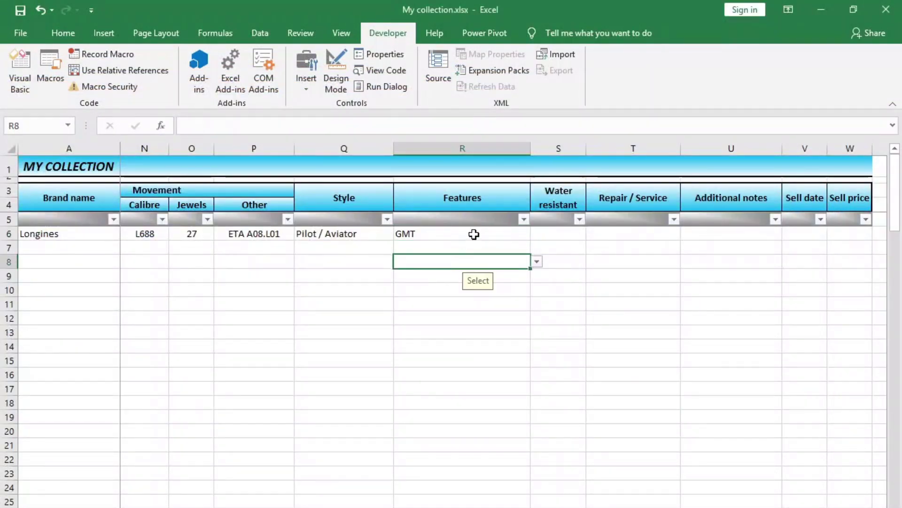
Test R6's multi-select drop-down by adding Mineral crystal and Chronograph.
click(537, 235)
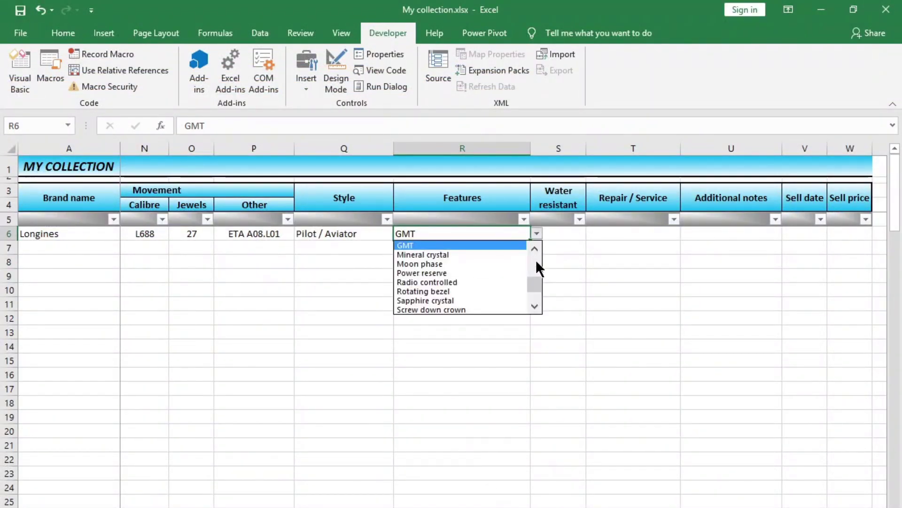
click(478, 254)
click(536, 233)
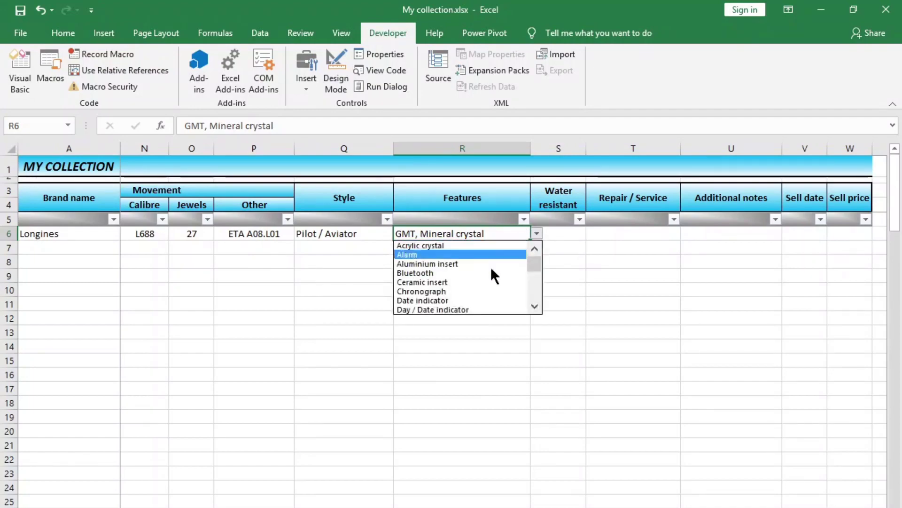
click(463, 290)
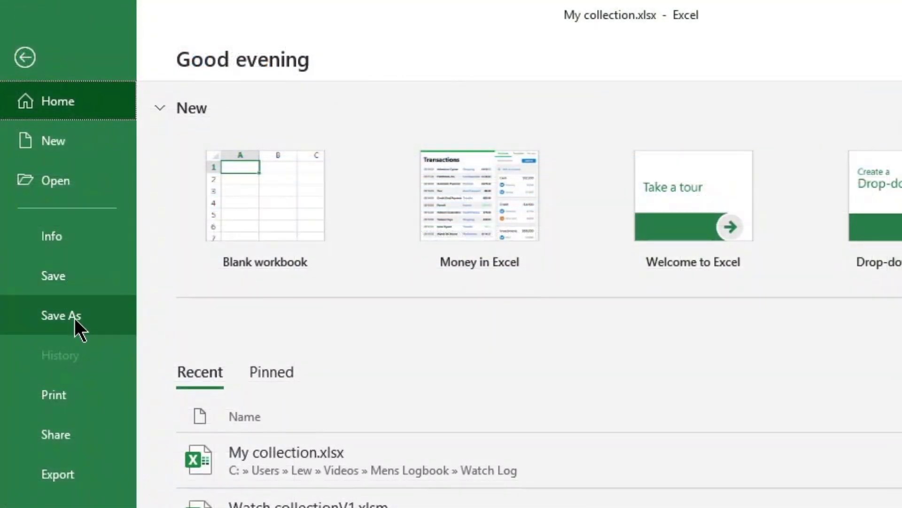
Save As to the Watch Log folder as an Excel Macro-Enabled Workbook, then select the file name.
click(74, 317)
click(650, 212)
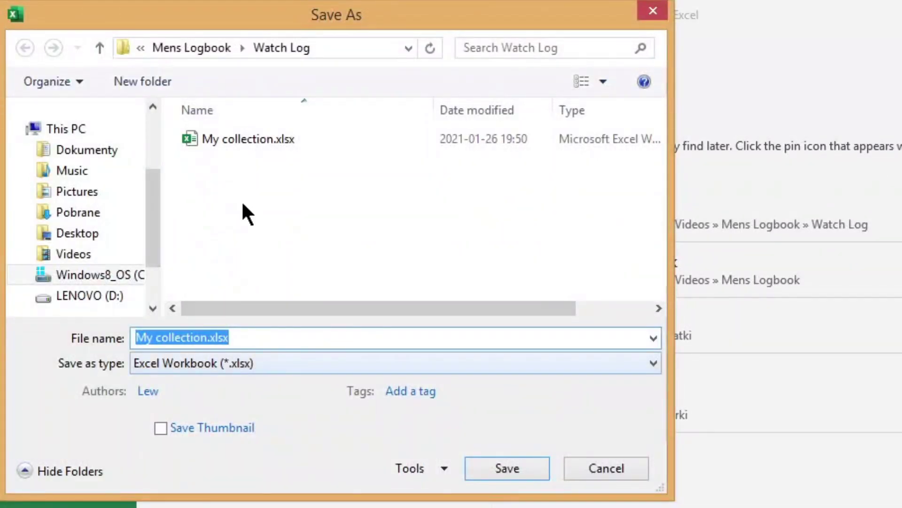
click(267, 363)
click(267, 398)
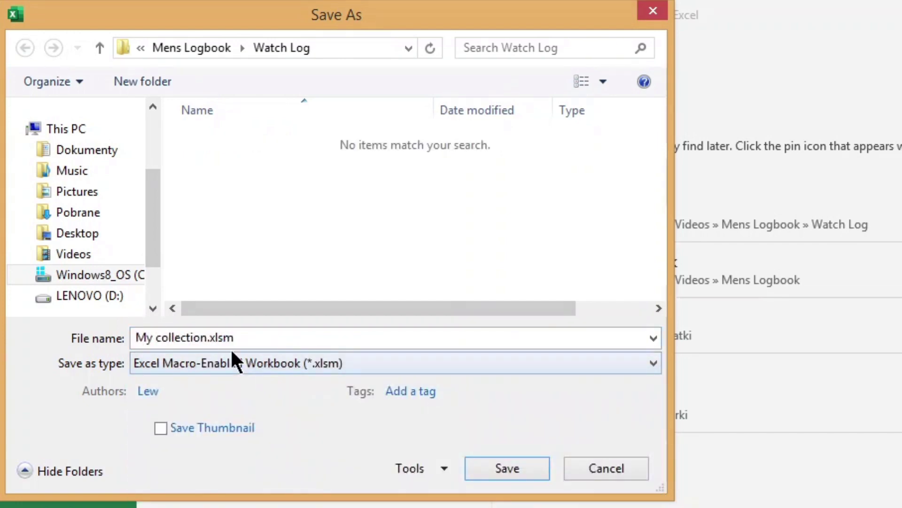
click(208, 338)
text(Ver1)
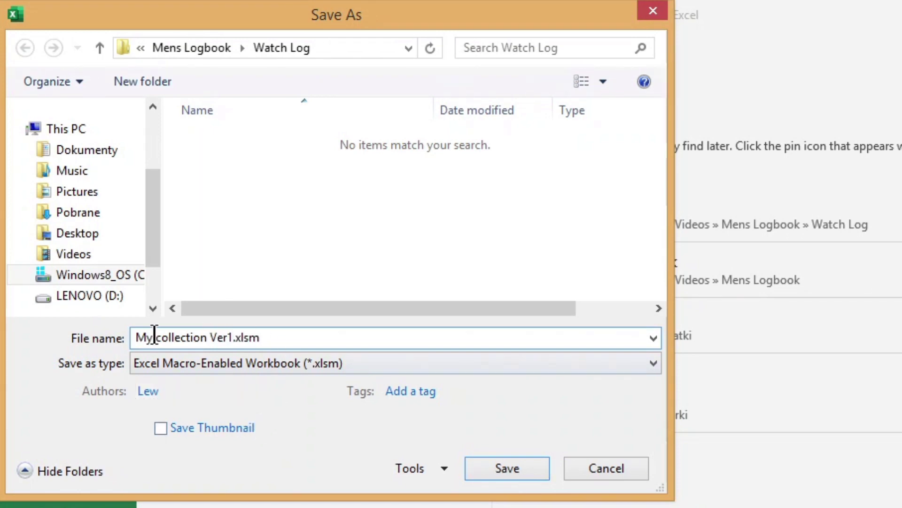
Save as My collection Ver1.xlsm and match macro columns 18 and 12 to row-200 numbers.
click(512, 480)
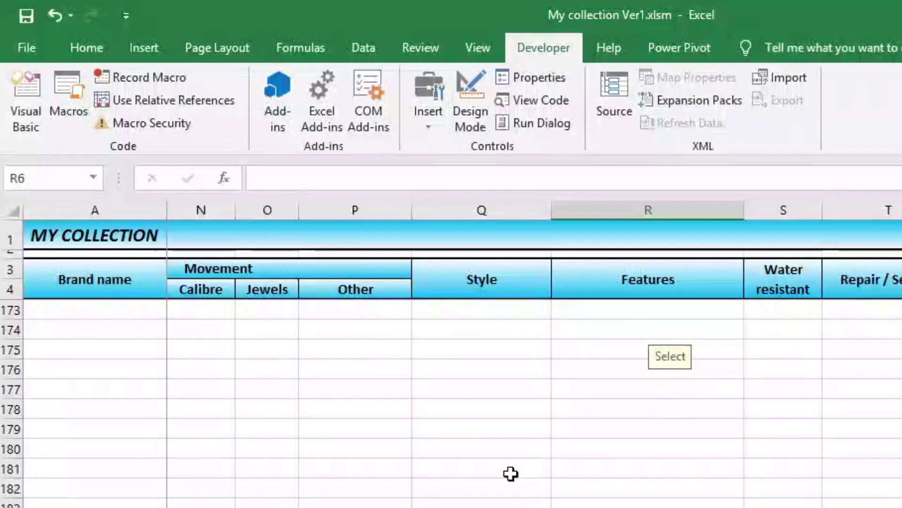
key(alt+F11)
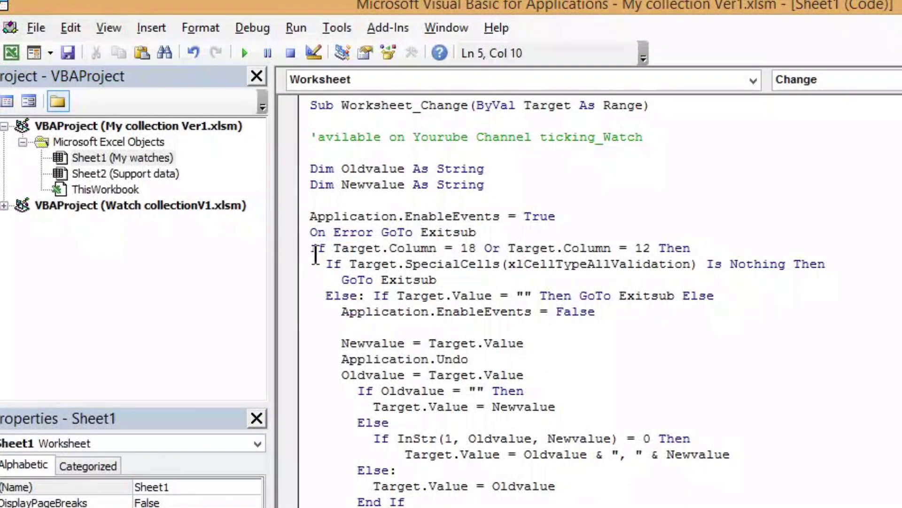
mouse_move(314, 249)
mouse_down()
mouse_move(690, 248)
mouse_move(308, 250)
mouse_up()
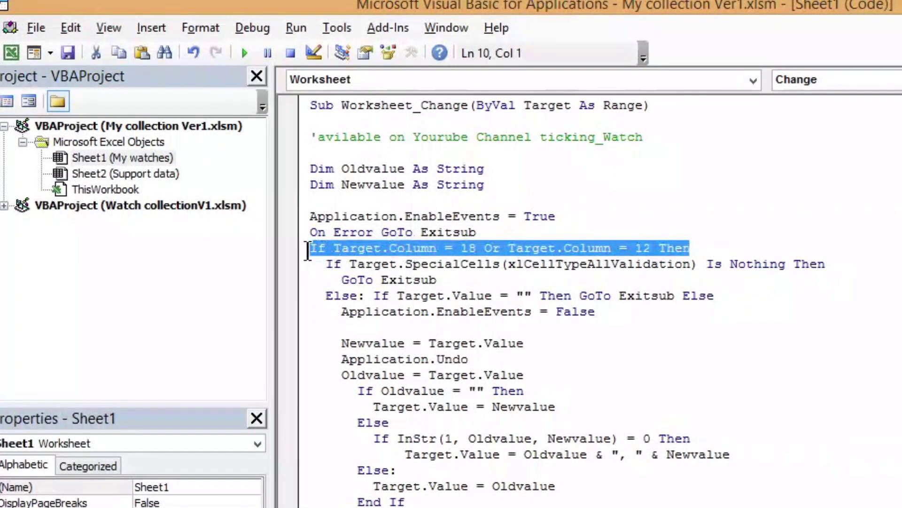
click(469, 248)
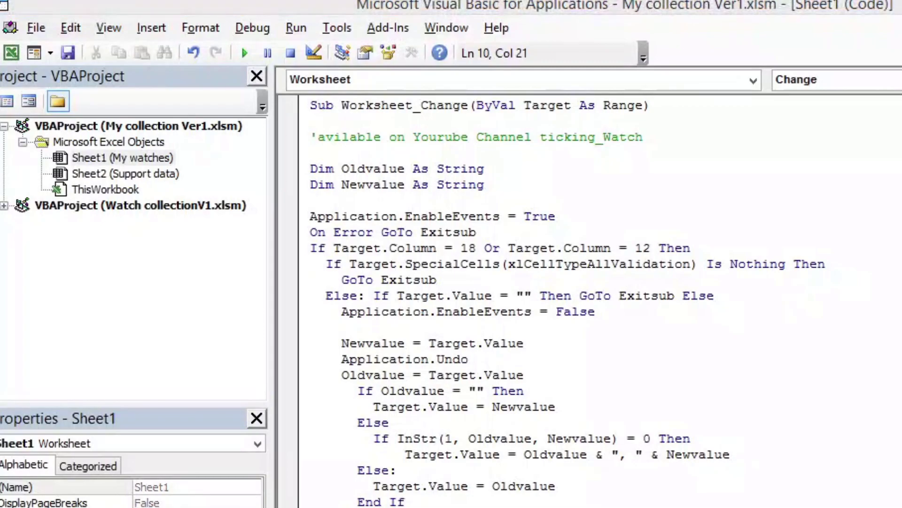
key(alt+F11)
click(467, 148)
scroll(468, 195, down, 10)
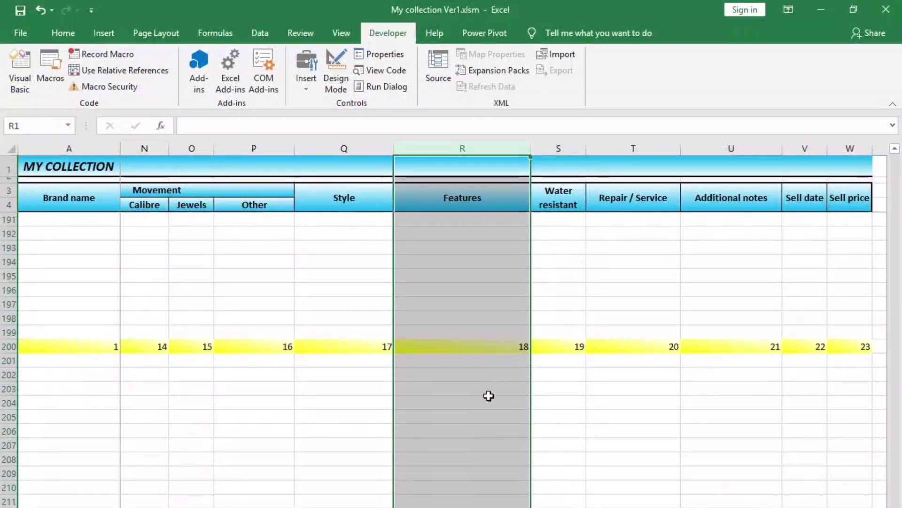
click(499, 360)
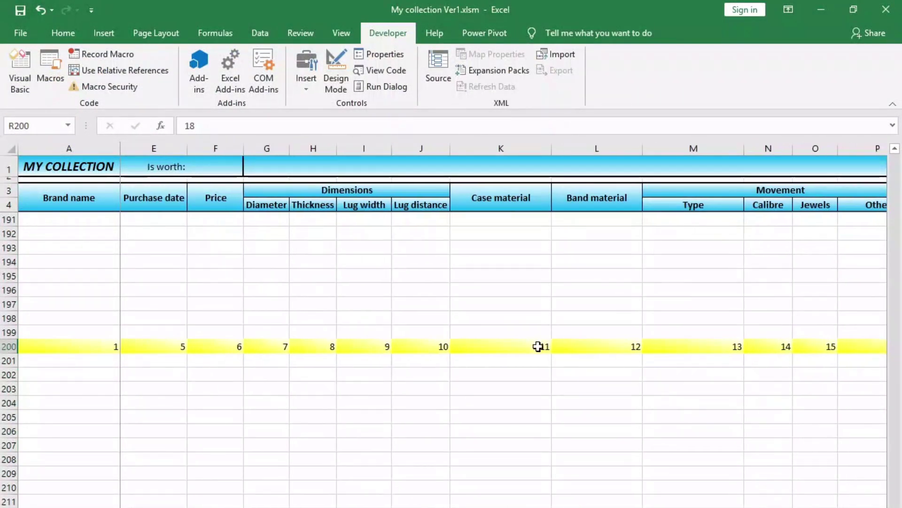
click(564, 346)
Set L199's band material to Leather, Nylon / NATO and widen column L.
click(580, 331)
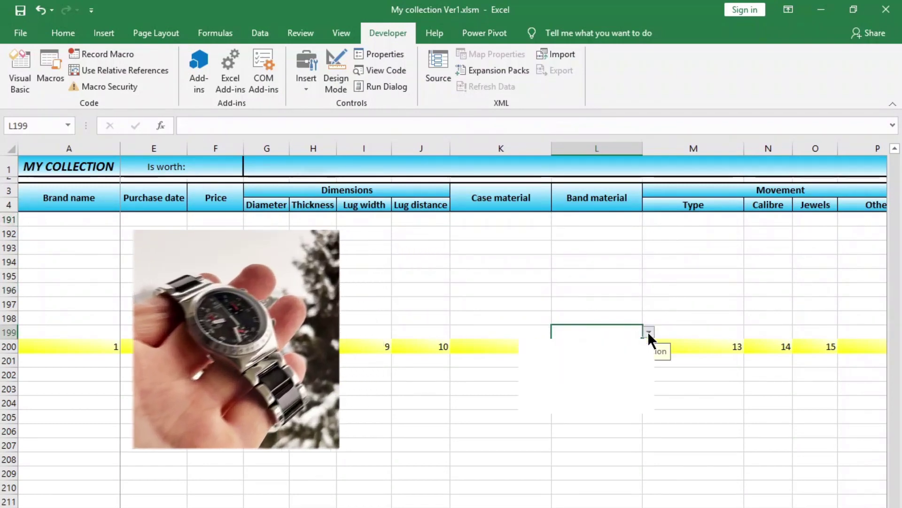
click(649, 332)
click(535, 345)
click(649, 332)
click(572, 363)
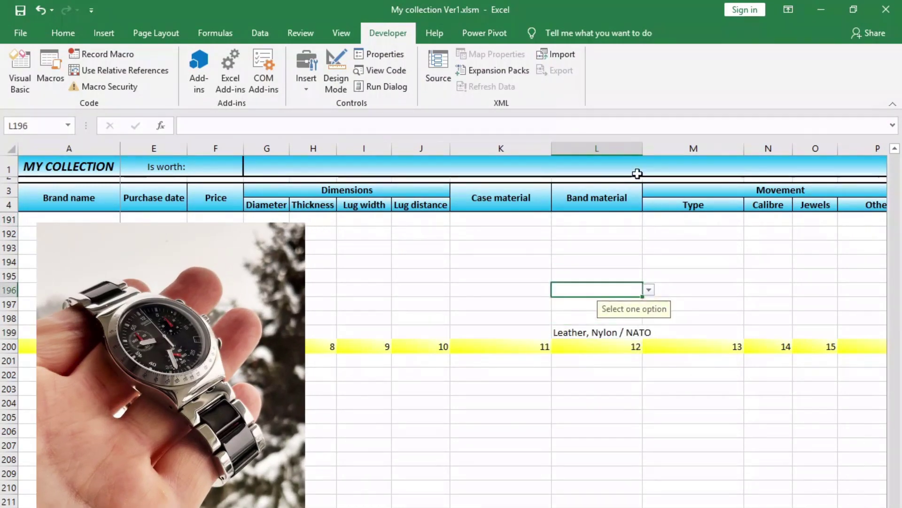
drag(643, 148, 655, 148)
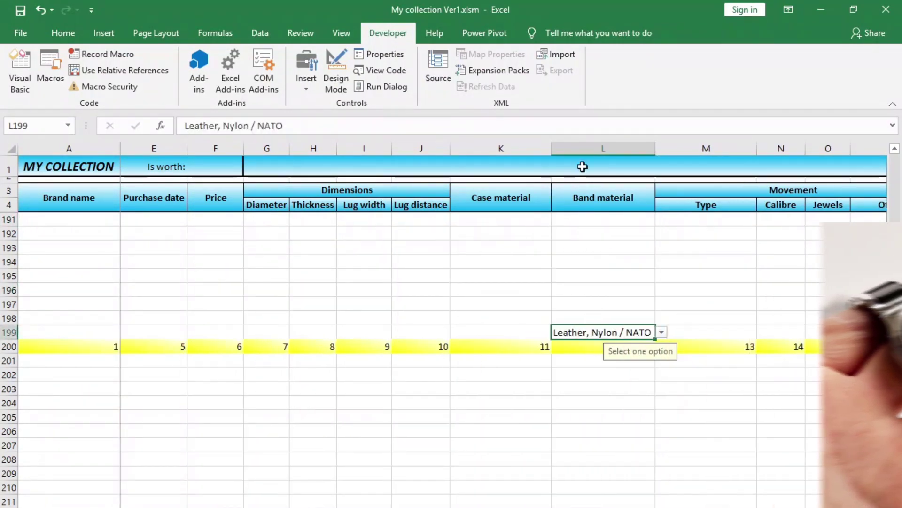
click(603, 148)
click(68, 35)
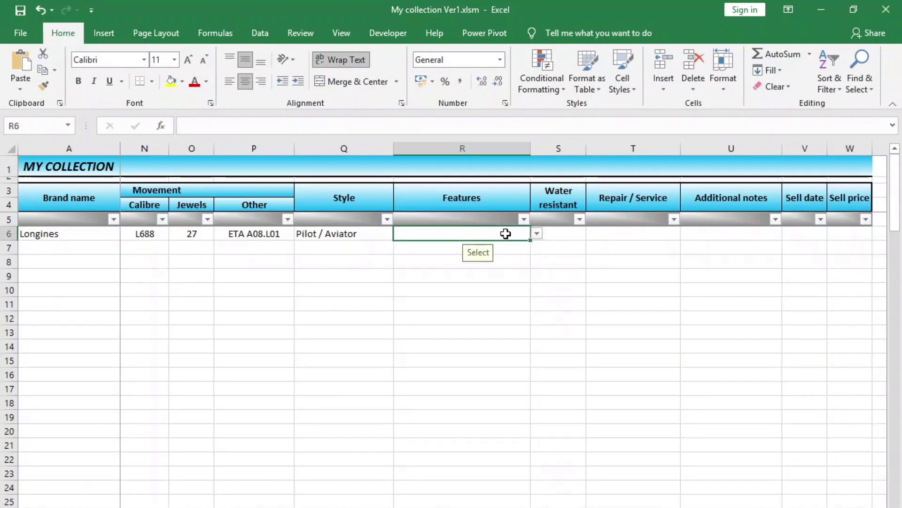
Fill R6 with Chronograph, Date indicator, Exhibition case back and Sapphire crystal, widening column R.
click(537, 233)
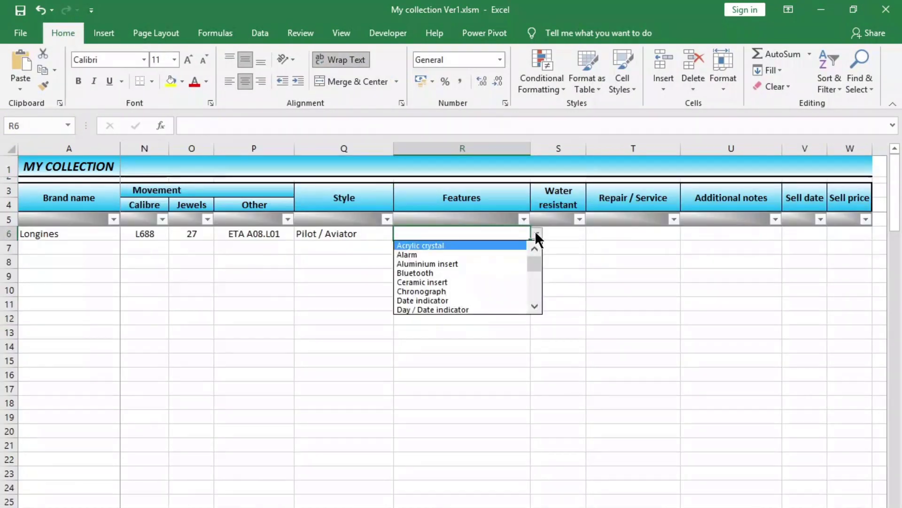
click(436, 290)
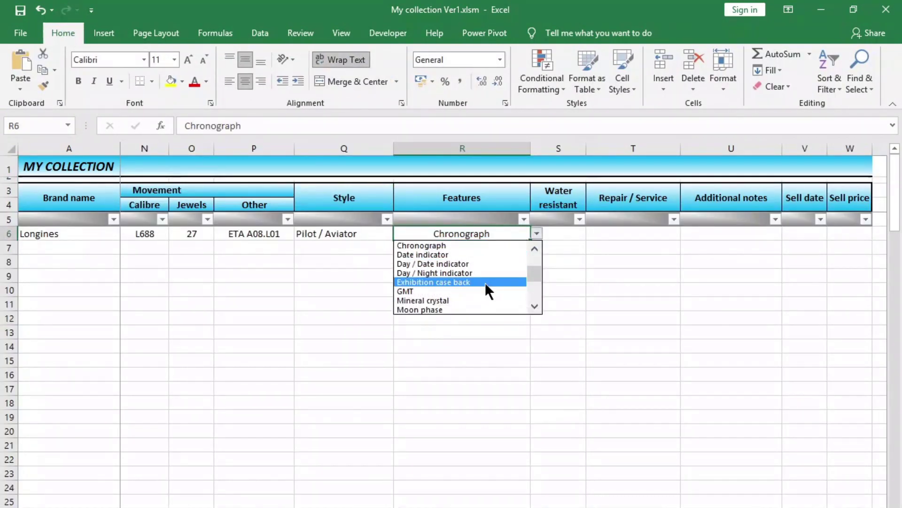
mouse_move(535, 273)
mouse_down()
mouse_move(538, 256)
mouse_move(540, 303)
mouse_up()
click(423, 291)
click(536, 233)
scroll(540, 273, down, 1)
click(435, 273)
click(537, 246)
click(444, 301)
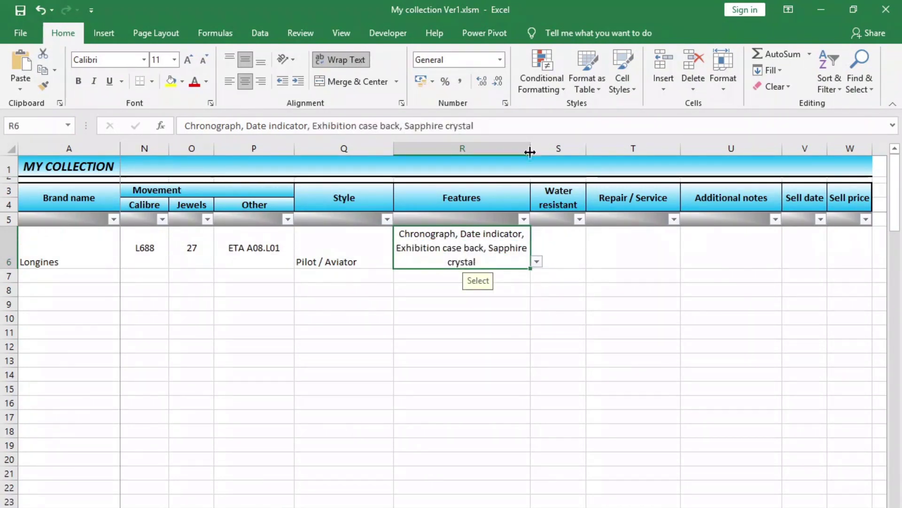
drag(531, 148, 564, 149)
Centre the Style column entries both vertically and horizontally.
click(343, 148)
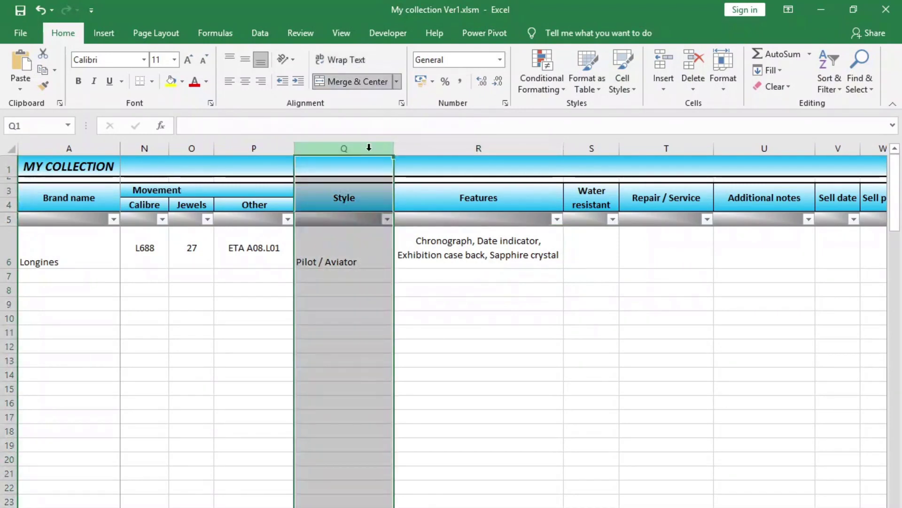
click(245, 60)
click(245, 82)
click(346, 253)
Middle-align and left-align the brand names, centre the Brand name header, and select S6.
click(68, 148)
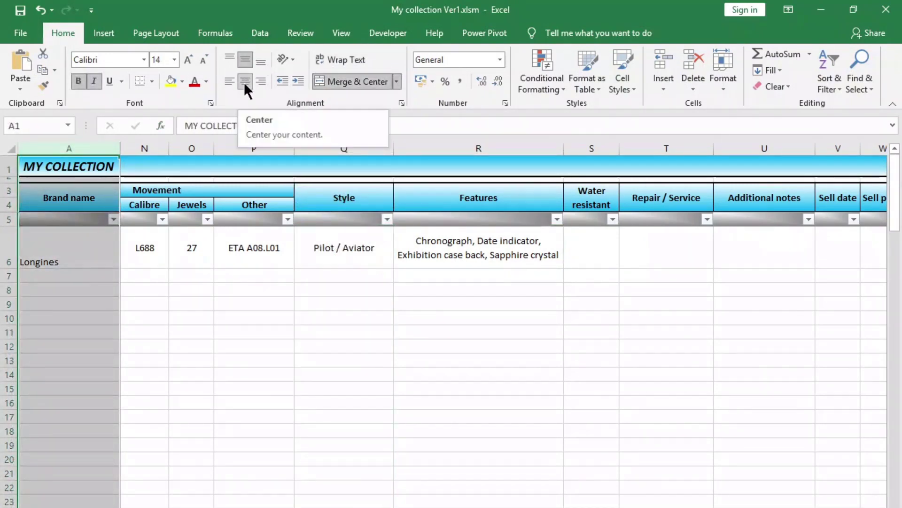
click(245, 60)
click(228, 81)
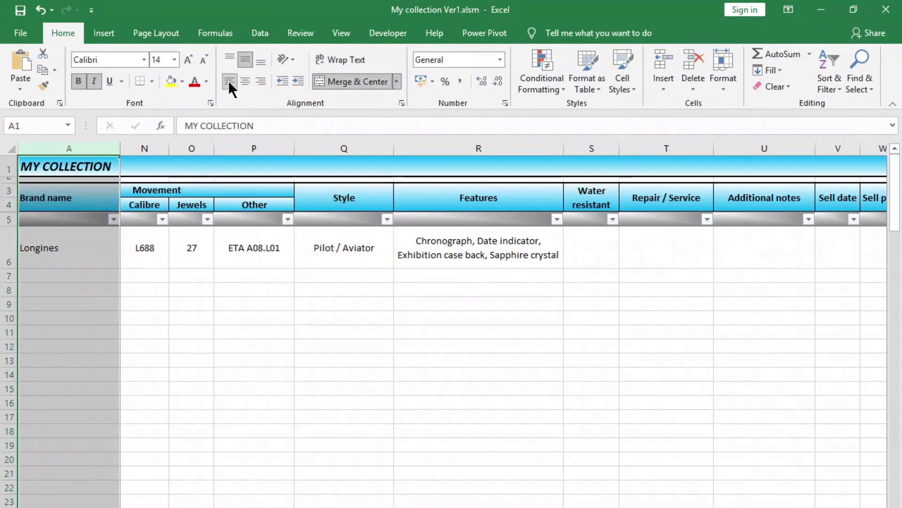
key(Down)
key(Down)
click(245, 82)
click(484, 261)
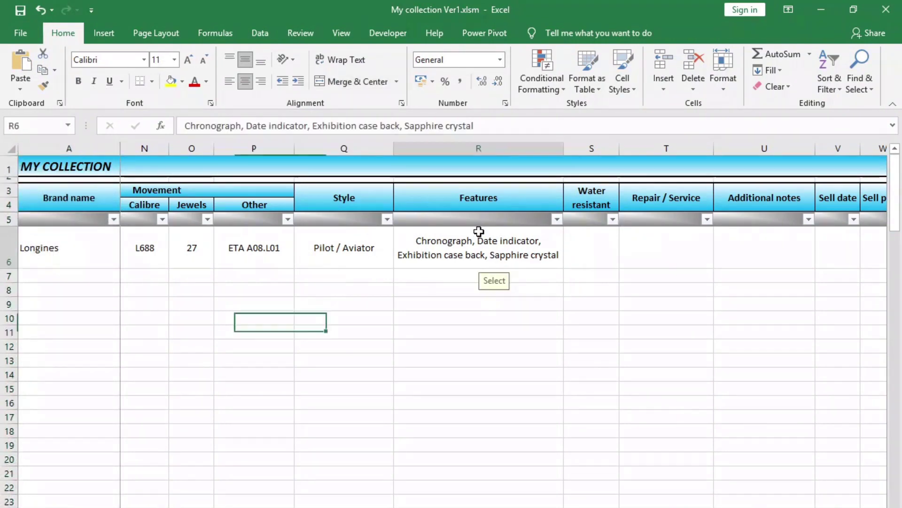
click(604, 261)
Make S6 a list with source =OFFSET('Support data'!$F$2;;;COUNTA(...)) and test it.
click(260, 33)
click(517, 86)
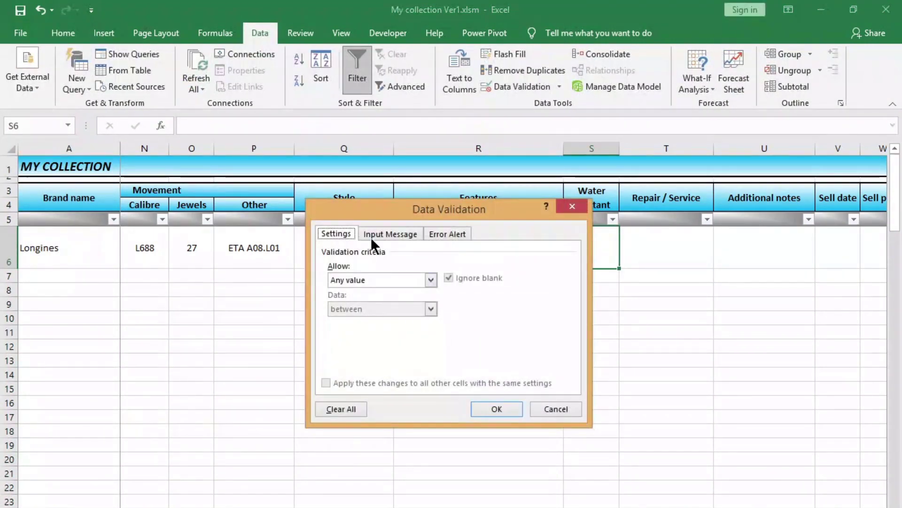
click(431, 279)
click(345, 321)
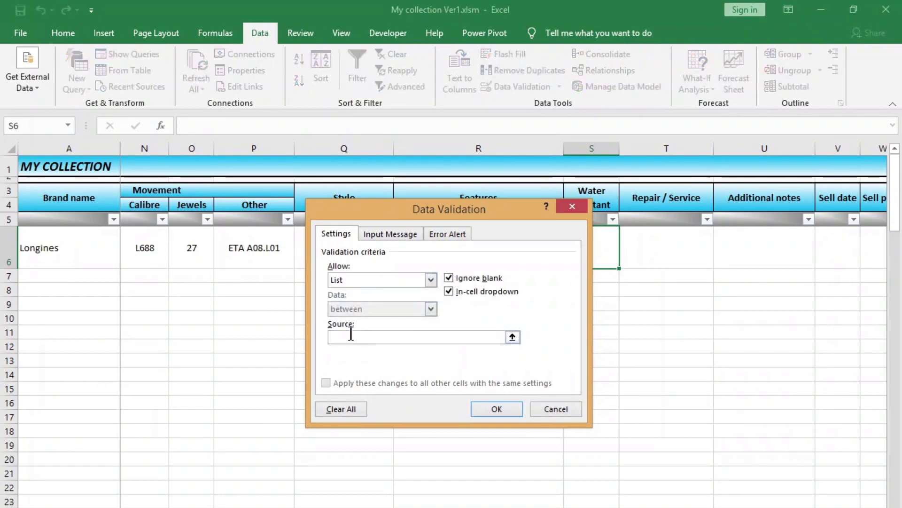
text(=se)
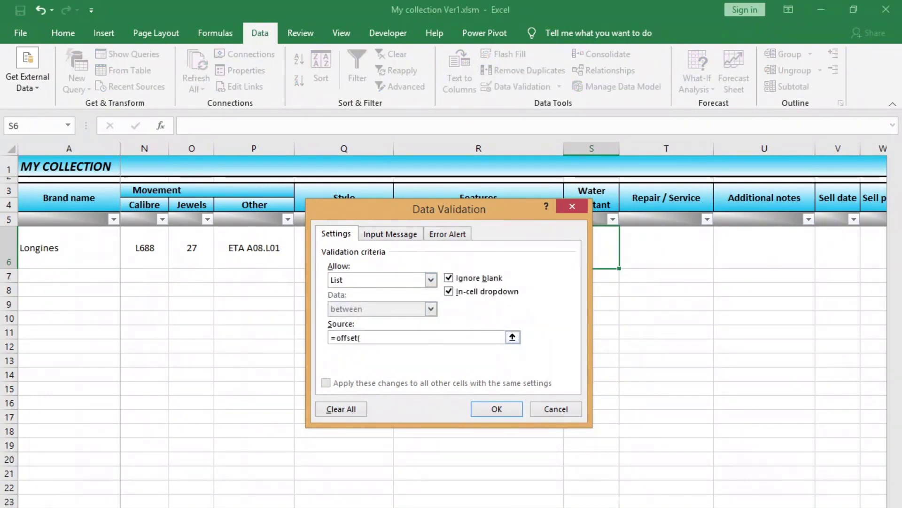
key(ctrl+Page_Down)
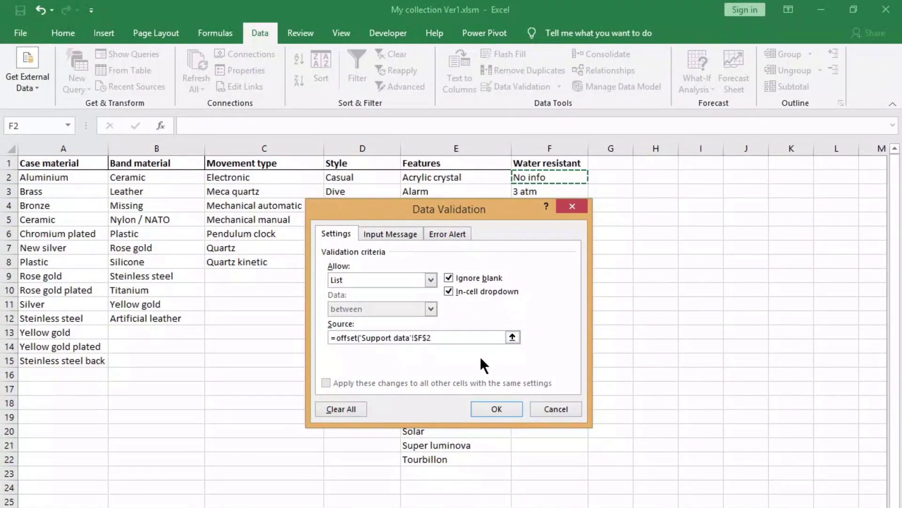
text(;;;counta()
click(542, 177)
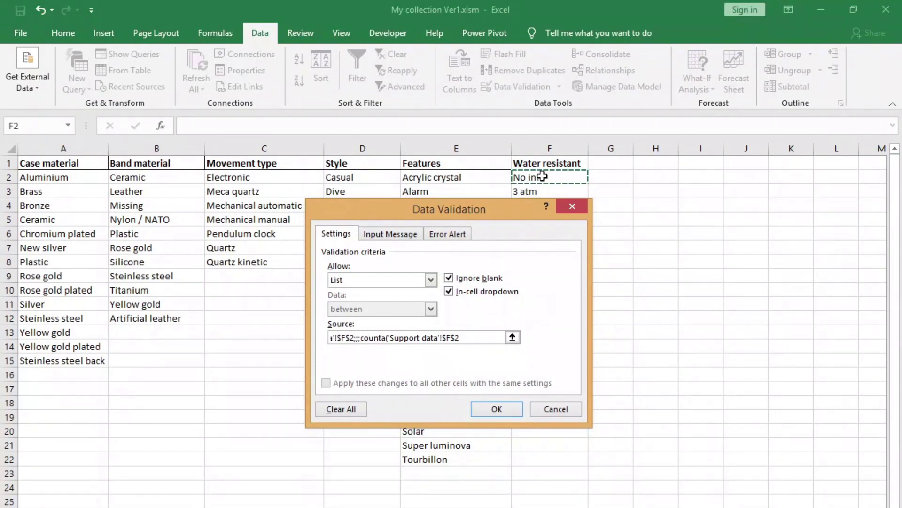
key(Return)
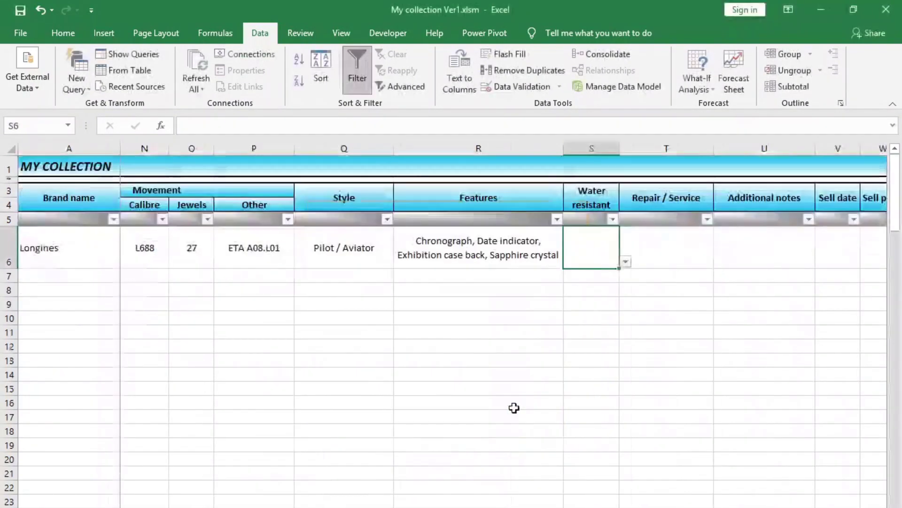
click(625, 261)
key(Escape)
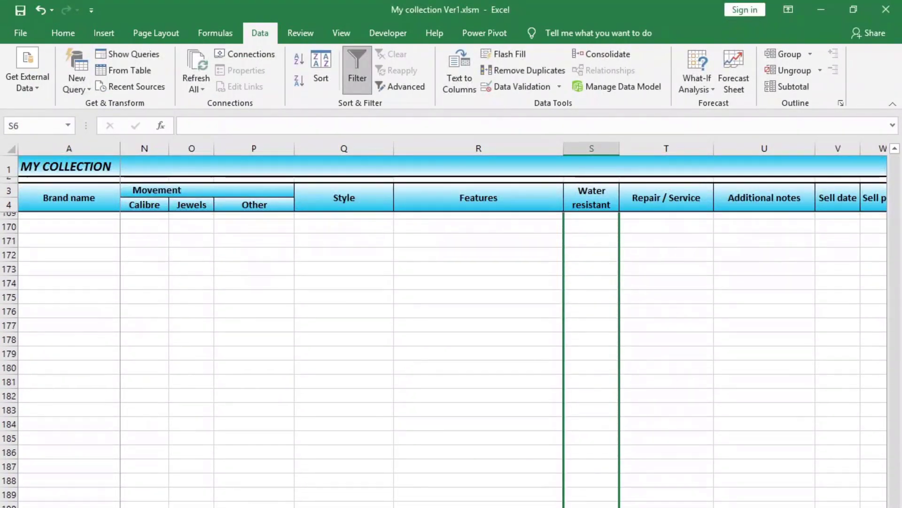
Add a 'Select WR' input message to the Water resistant cells' validation.
click(521, 86)
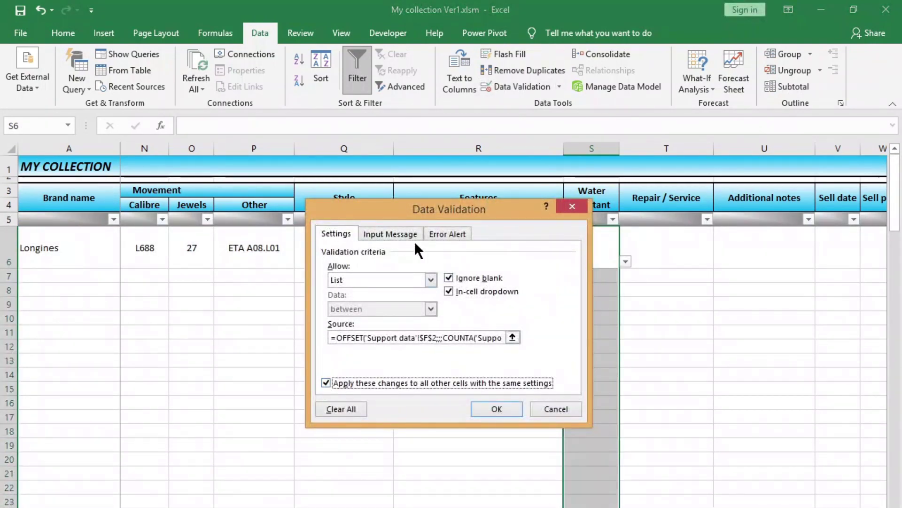
click(390, 233)
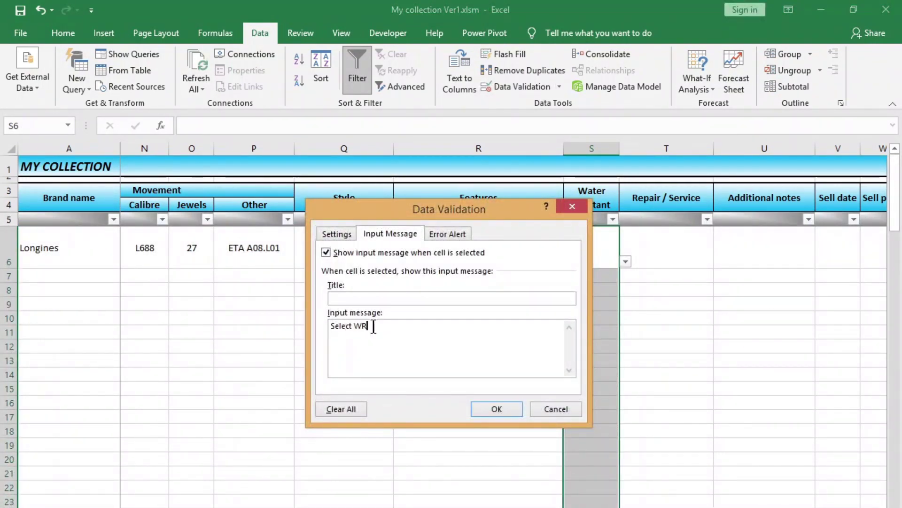
click(497, 408)
click(731, 275)
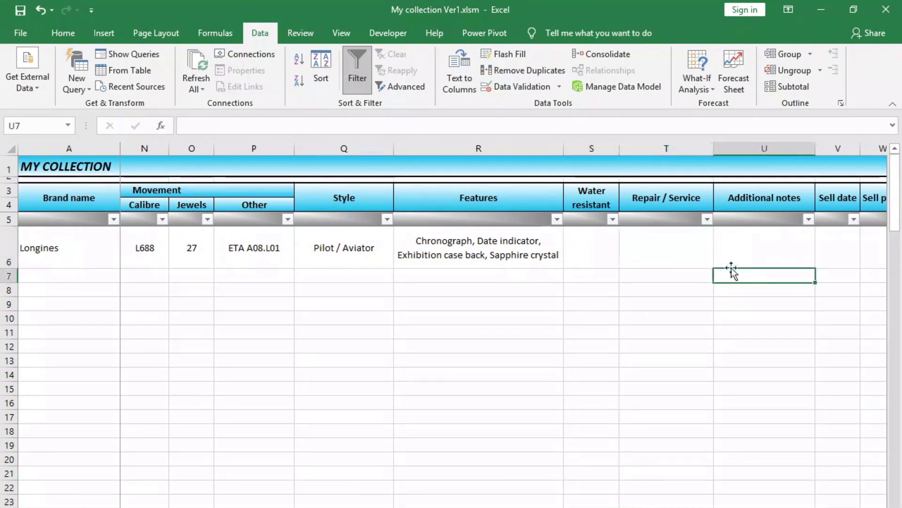
click(658, 245)
Left-align the Repair / Service and Additional notes column headers.
scroll(547, 149, right, 1)
drag(547, 149, 835, 150)
click(63, 33)
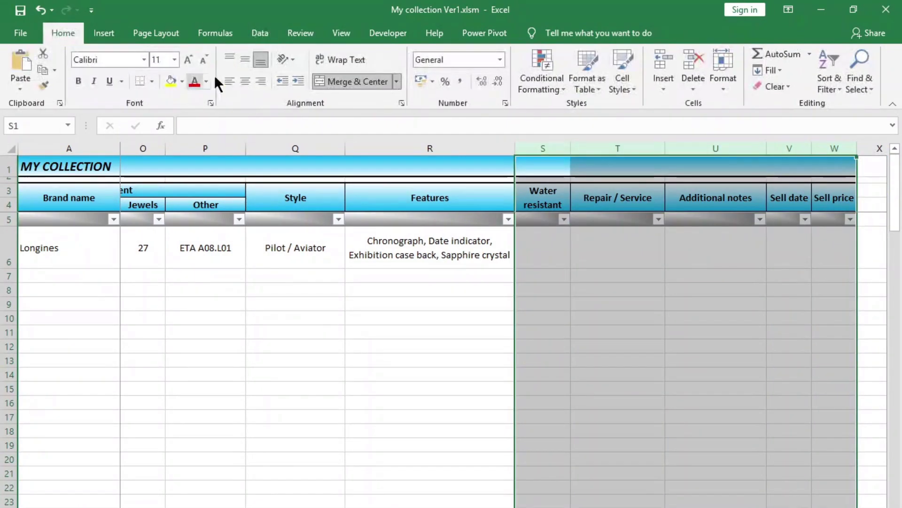
click(618, 290)
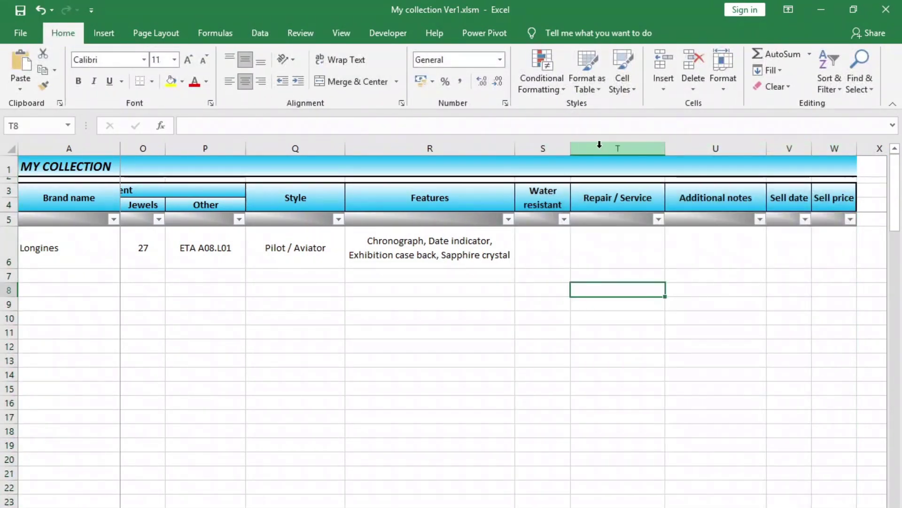
drag(617, 149, 764, 139)
click(230, 81)
Pick a water resistance rating from S6's drop-down list.
click(543, 248)
click(577, 262)
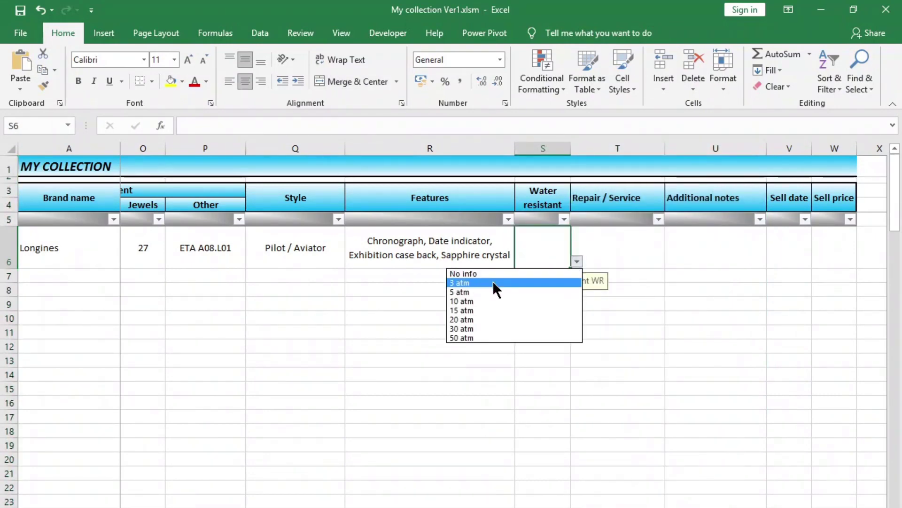
click(474, 300)
key(Left)
Add 'Or Target.Column = 11' to the Worksheet_Change macro for Case material.
click(724, 148)
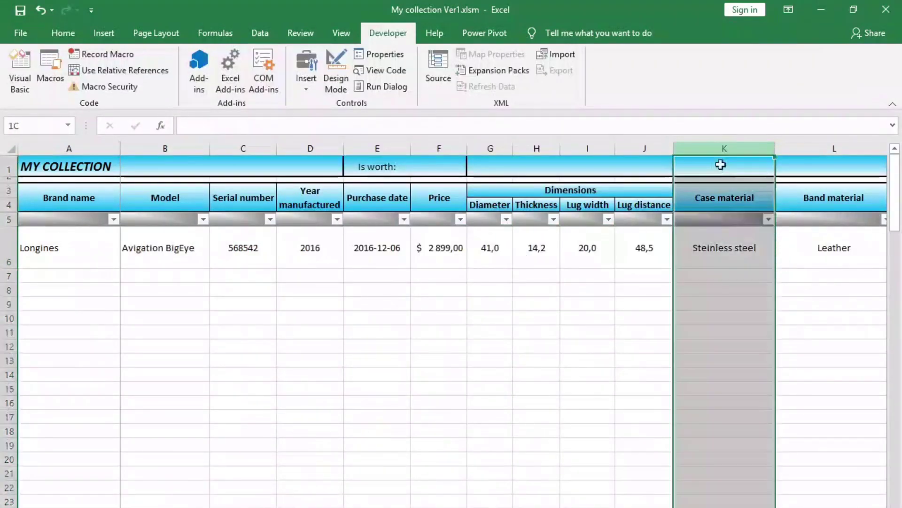
scroll(451, 358, down, 14)
scroll(714, 394, down, 20)
scroll(714, 395, down, 20)
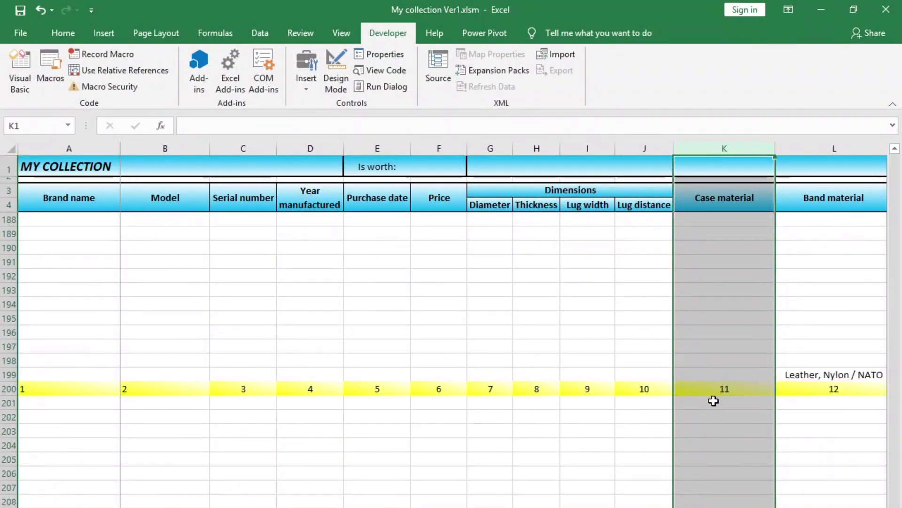
click(713, 392)
click(716, 204)
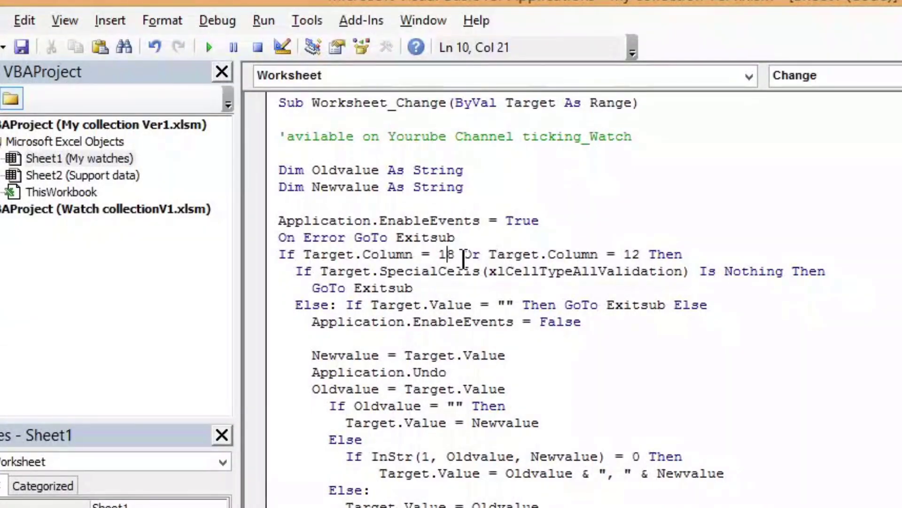
drag(463, 254, 648, 254)
key(ctrl+c)
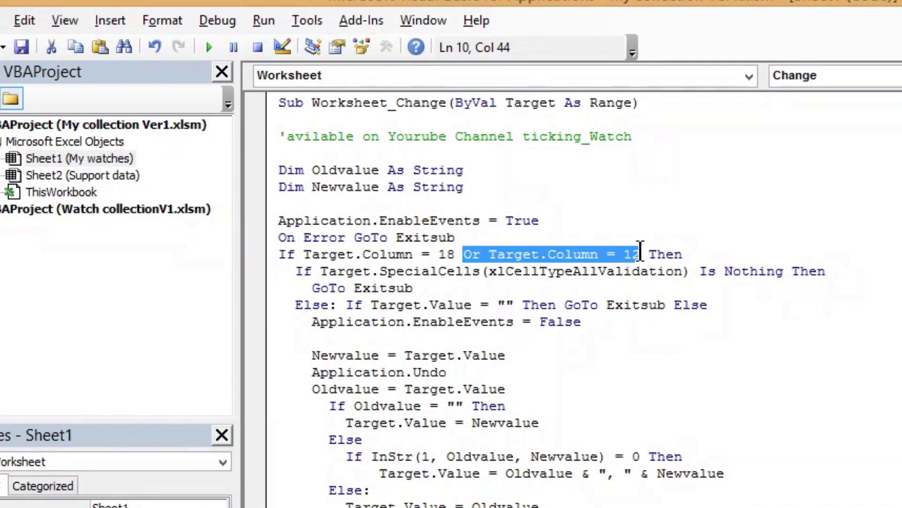
click(640, 254)
key(ctrl+v)
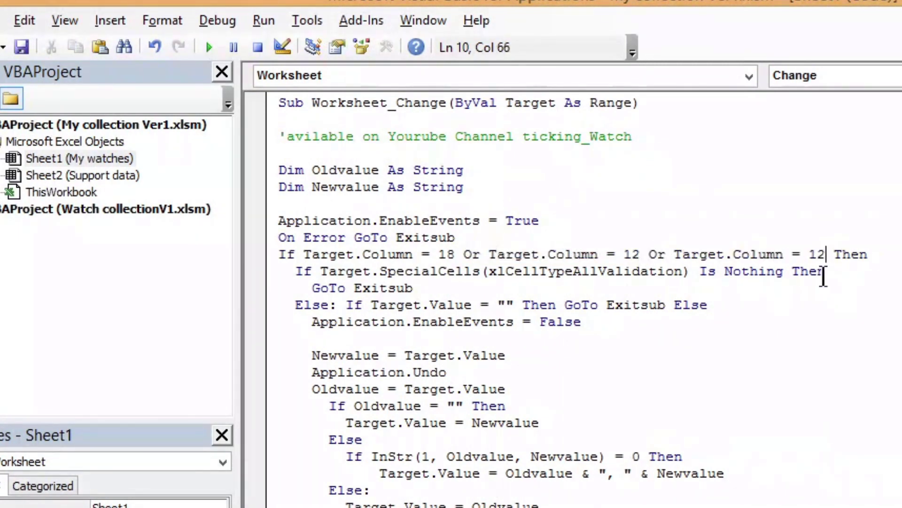
text(1)
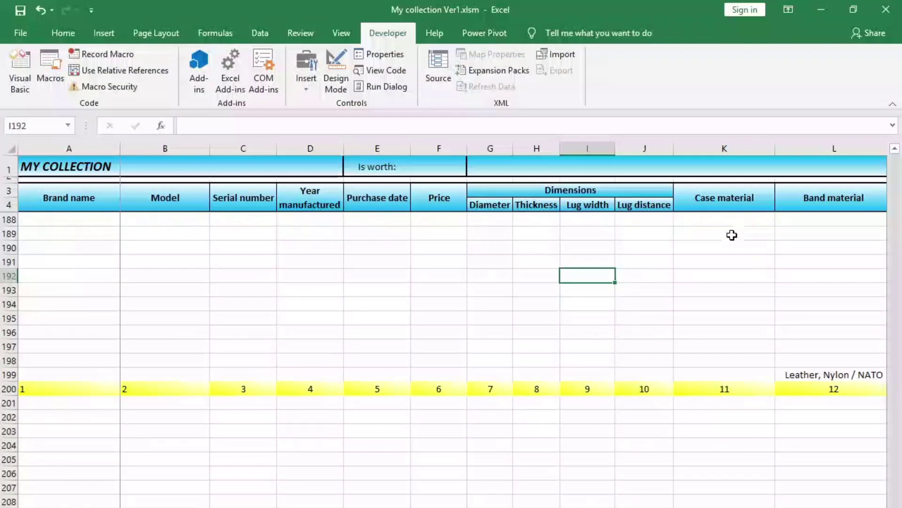
Pick Brass and Chromium plated in K7 to test multi-select.
click(726, 218)
scroll(752, 264, up, 2)
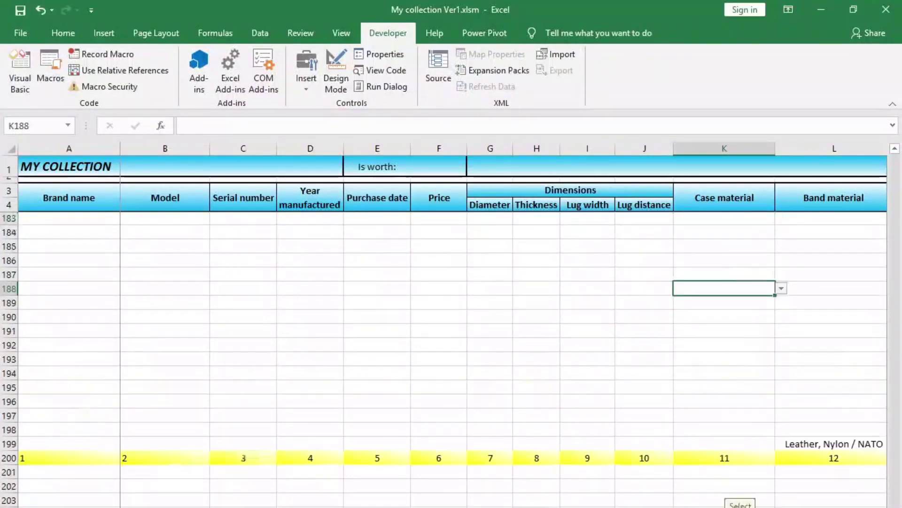
scroll(760, 278, up, 20)
click(760, 277)
click(677, 299)
click(695, 314)
click(721, 342)
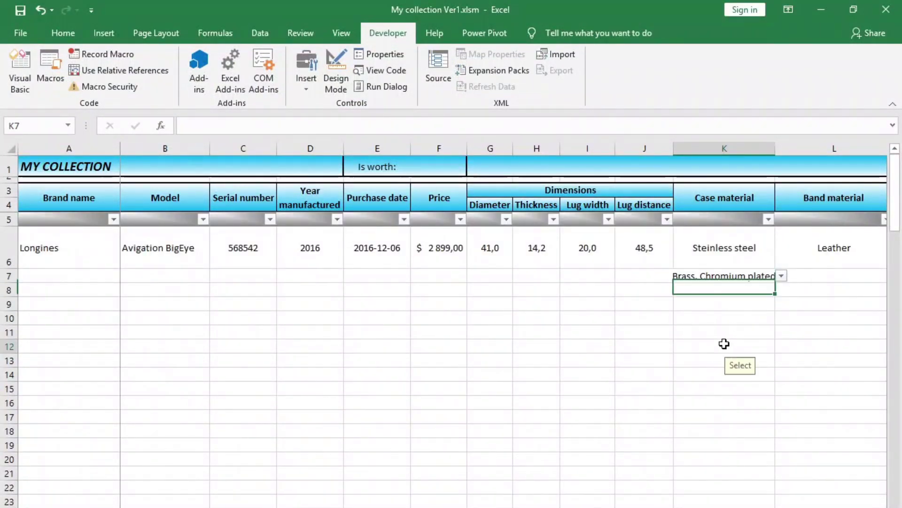
click(749, 277)
Wrap text in the Case and Band material columns and AutoFit column K.
drag(724, 148, 834, 148)
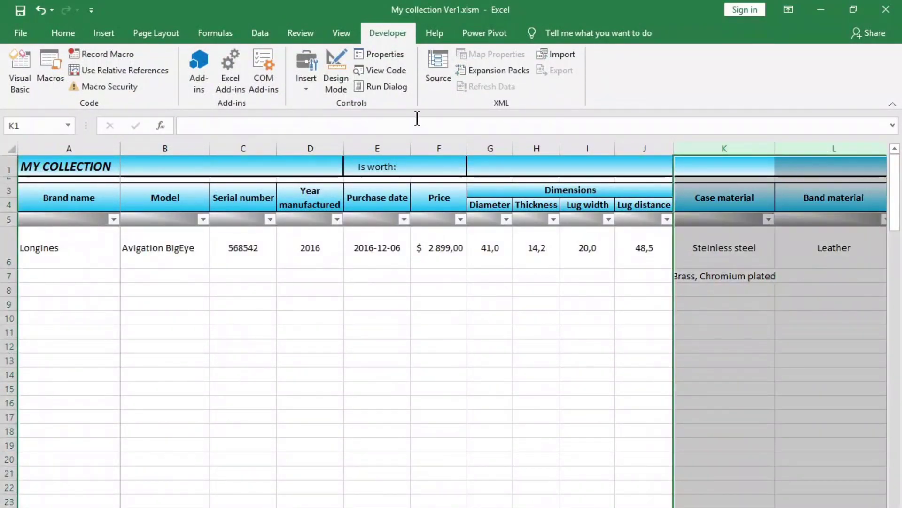
click(63, 32)
click(340, 60)
double_click(775, 148)
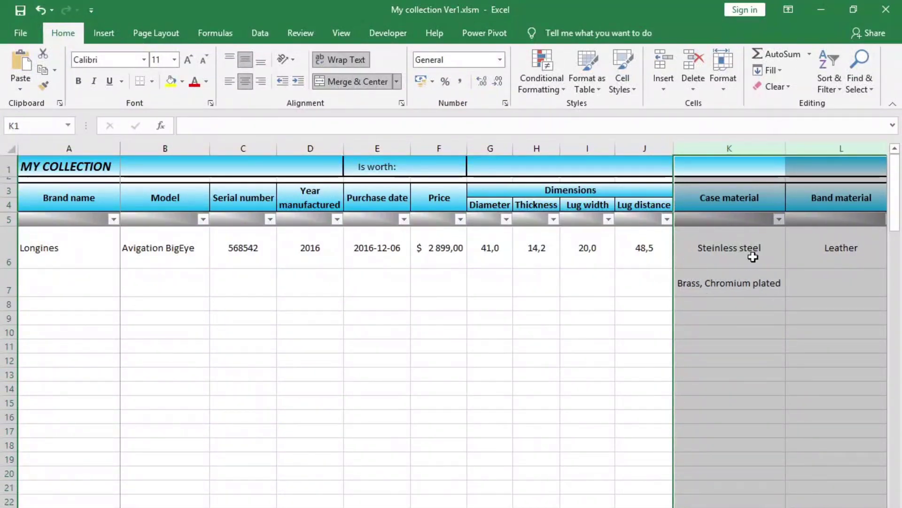
click(691, 282)
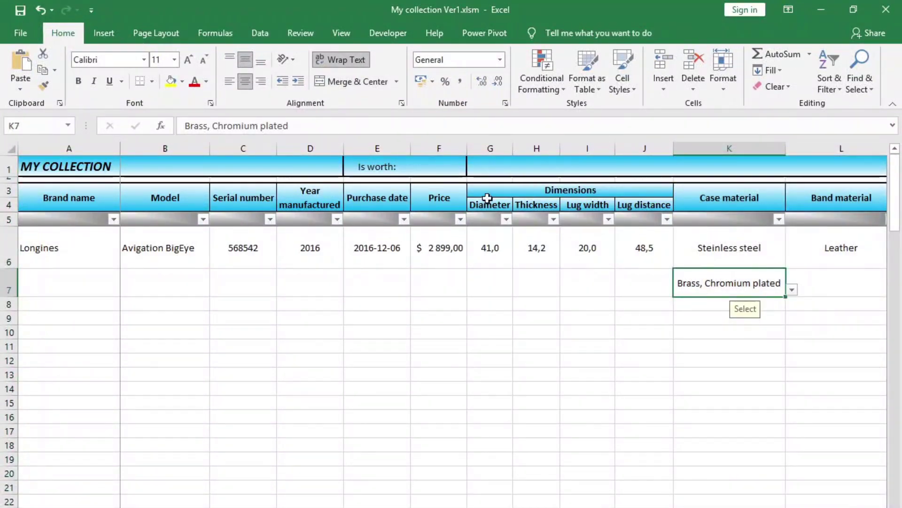
click(447, 165)
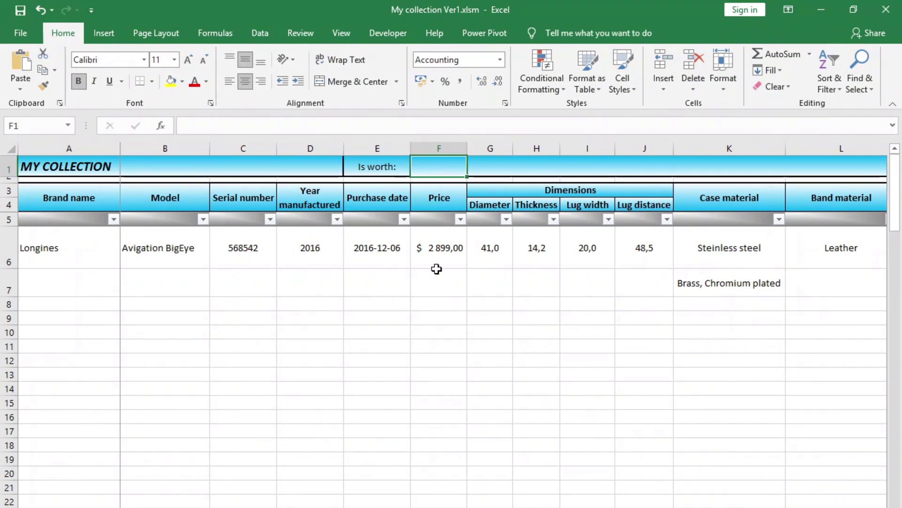
mouse_move(441, 244)
mouse_down()
mouse_move(441, 288)
mouse_move(442, 246)
mouse_up()
Right-align the 'Is worth:' label.
click(441, 165)
click(384, 169)
click(260, 82)
drag(397, 169, 439, 167)
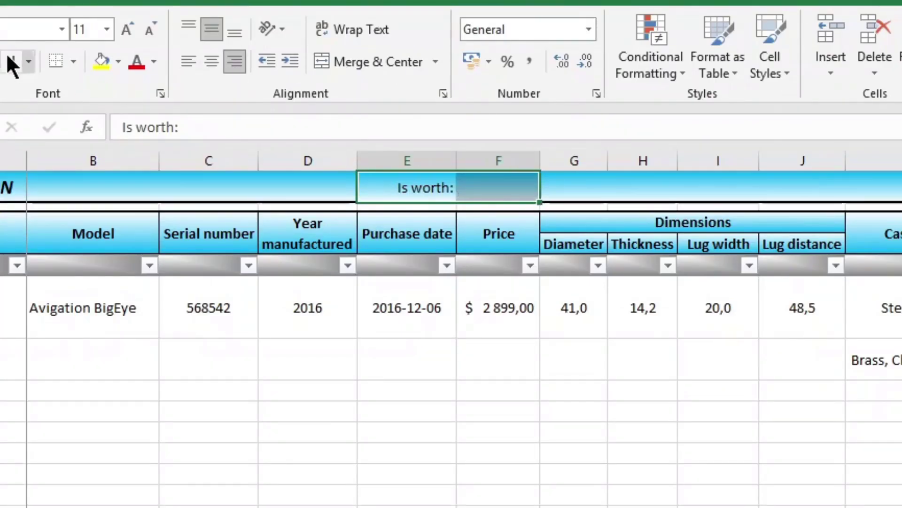
Enter =SUBTOTAL(9;F6:F199) as the total and ignore the omitted-cells warning.
click(509, 187)
text(=)
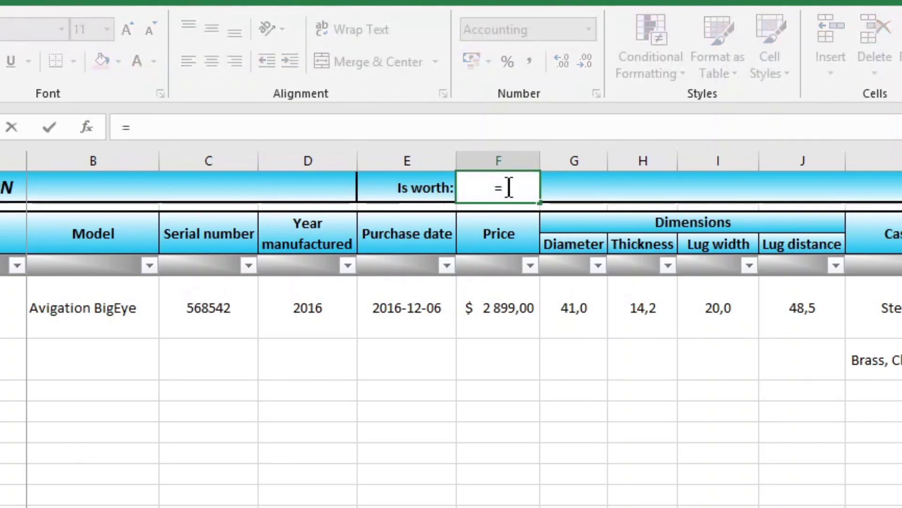
text(subtotal)
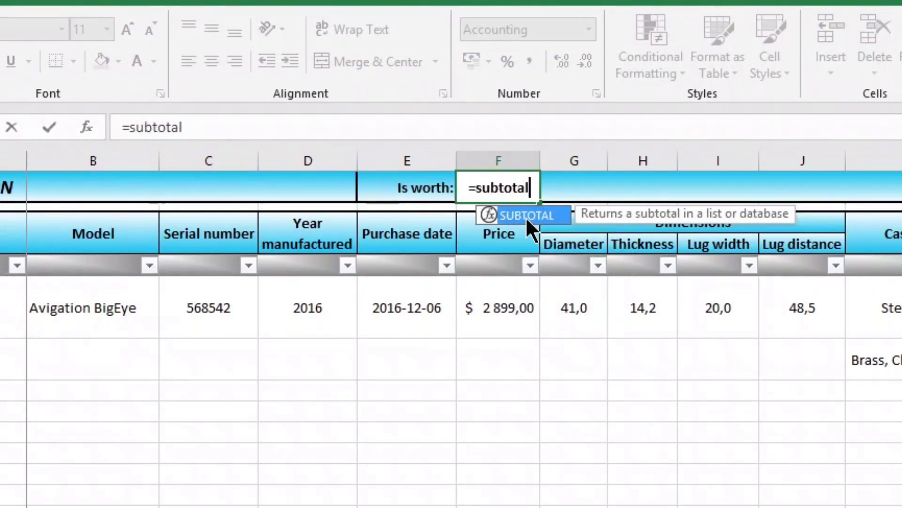
double_click(525, 216)
double_click(574, 371)
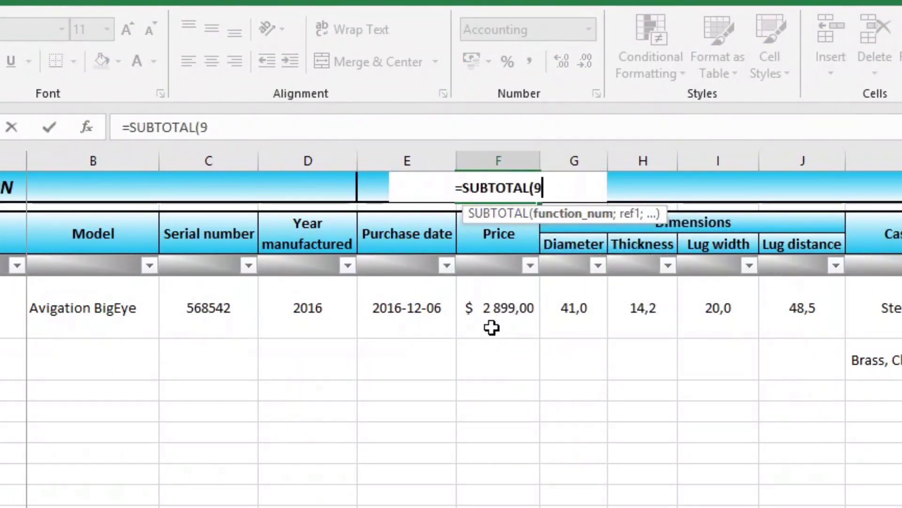
text(;)
drag(491, 328, 498, 503)
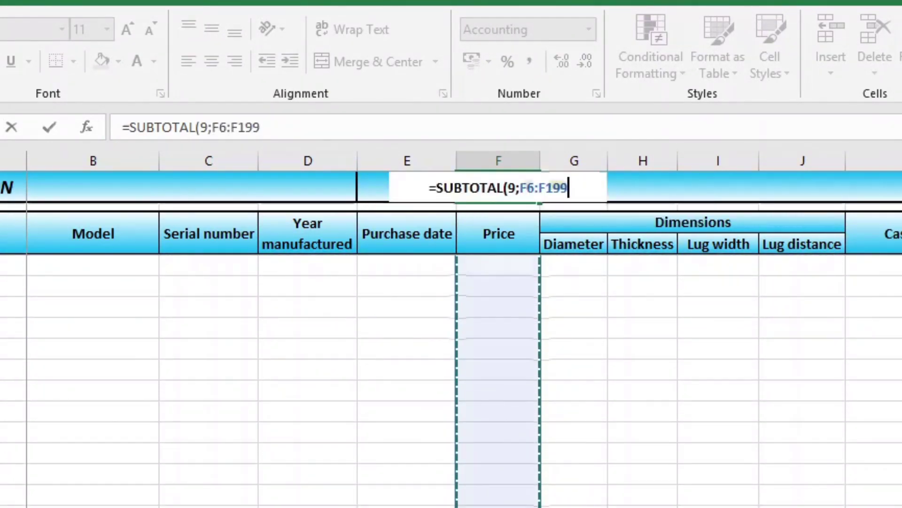
key(Return)
click(500, 185)
click(432, 183)
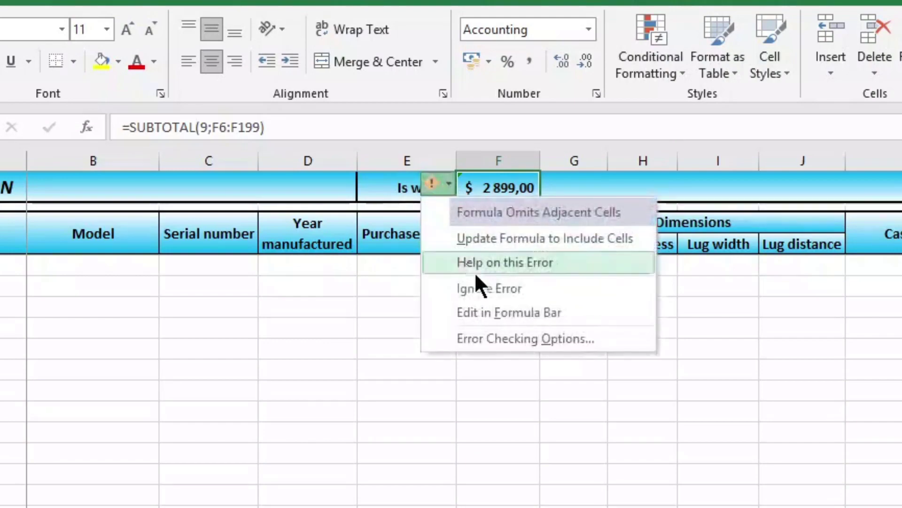
click(481, 286)
Enter test prices 100, 250 and 5 899 below the first price.
click(436, 271)
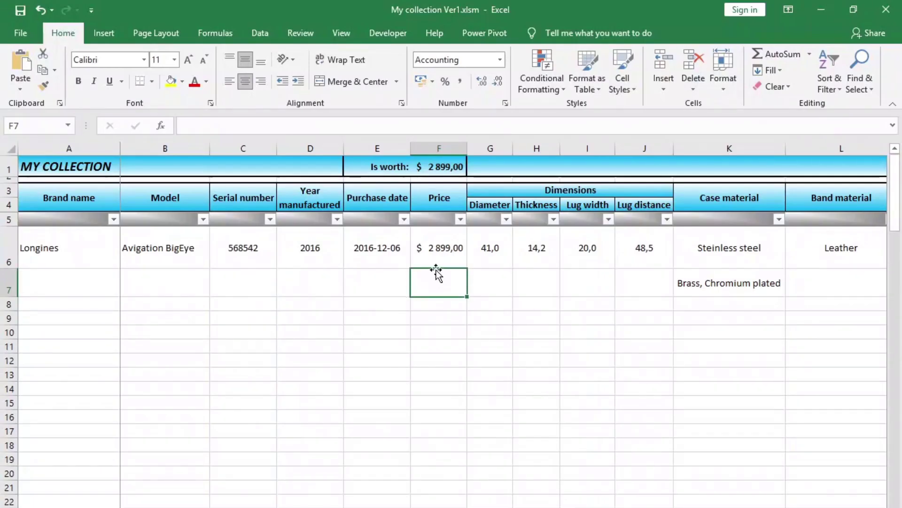
text(100)
key(Return)
text(250)
key(Return)
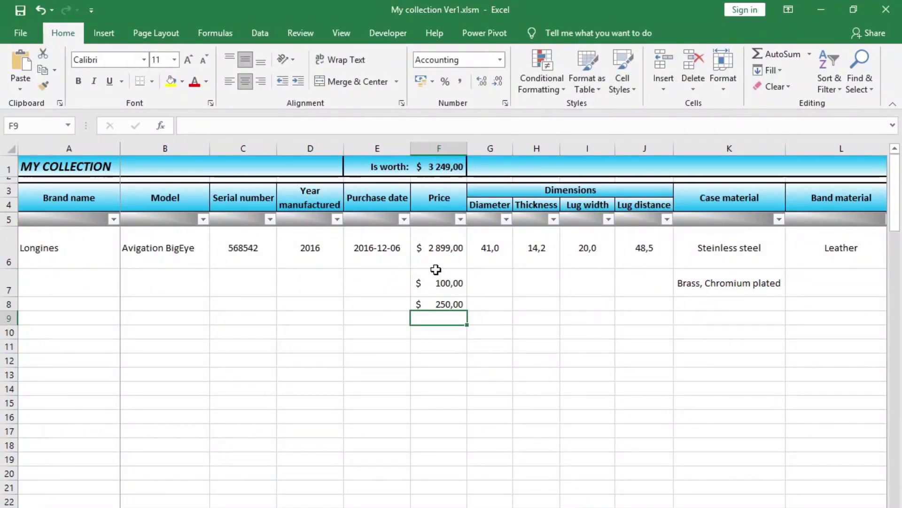
text(5 899)
key(Return)
Copy the 2016-12-06 purchase date into test rows E7 to E10.
click(407, 273)
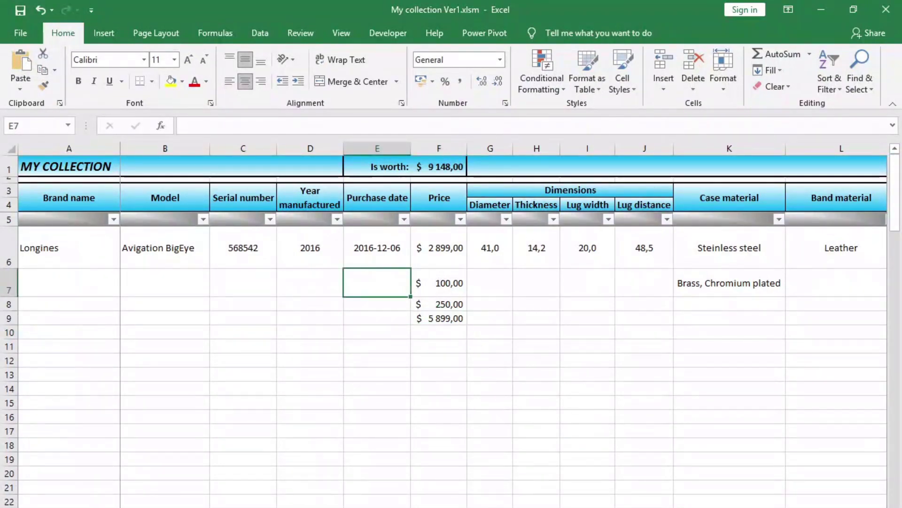
click(370, 258)
key(ctrl+c)
click(375, 281)
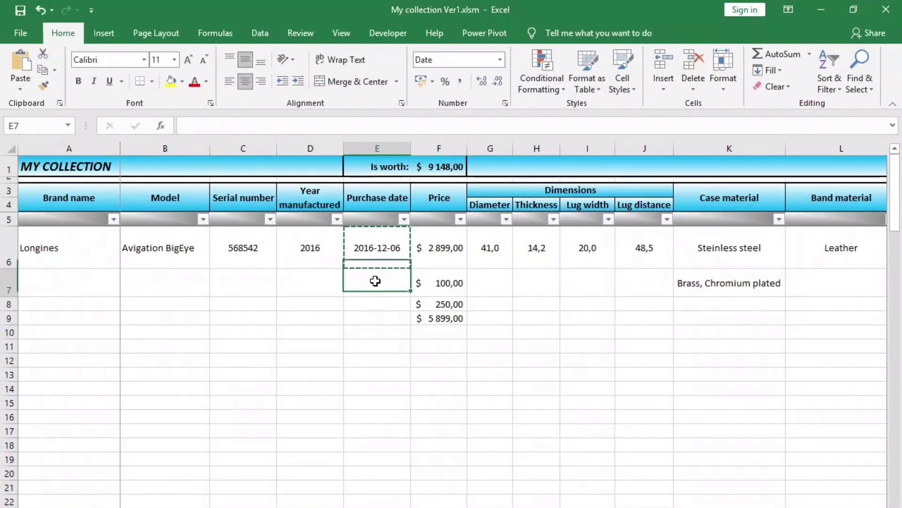
key(ctrl+v)
key(Down)
key(ctrl+v)
key(Down)
key(ctrl+v)
key(Down)
key(ctrl+v)
click(376, 282)
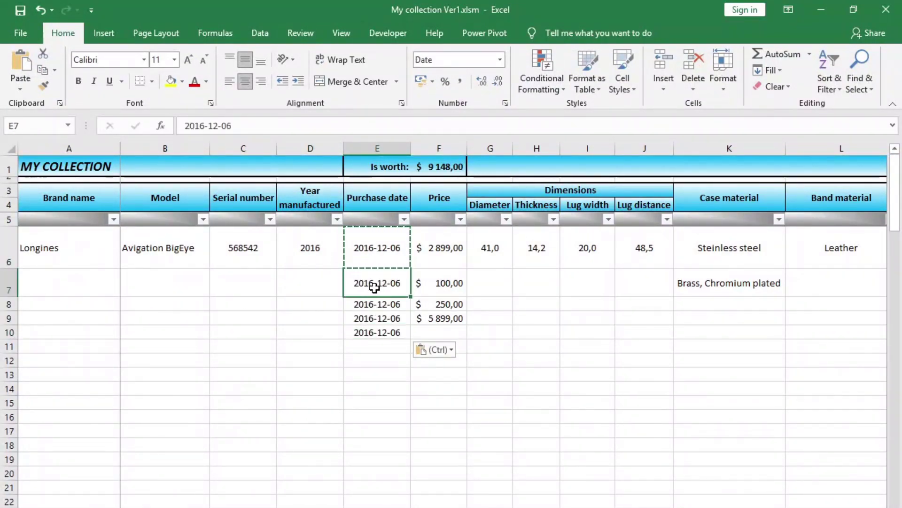
Change the years of the E8 and E9 test dates to 2017.
click(364, 306)
click(369, 283)
click(380, 303)
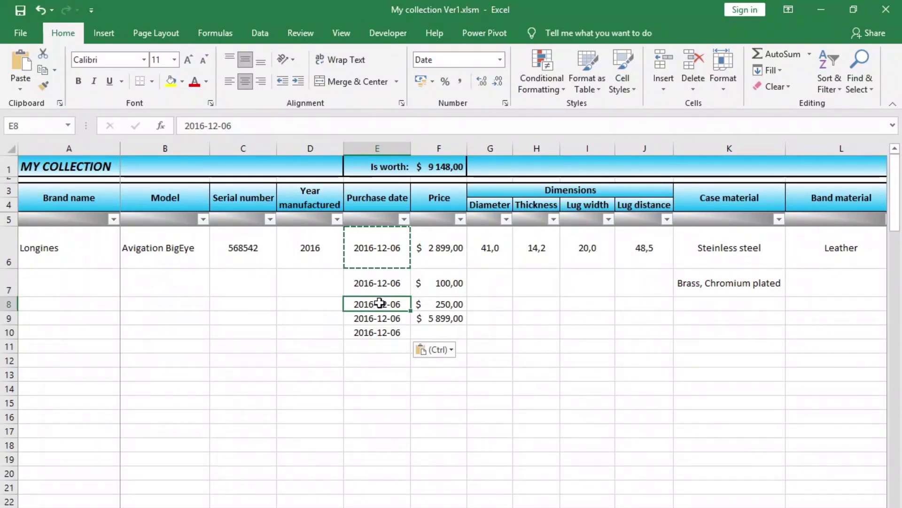
click(204, 125)
key(BackSpace)
text(7)
key(Return)
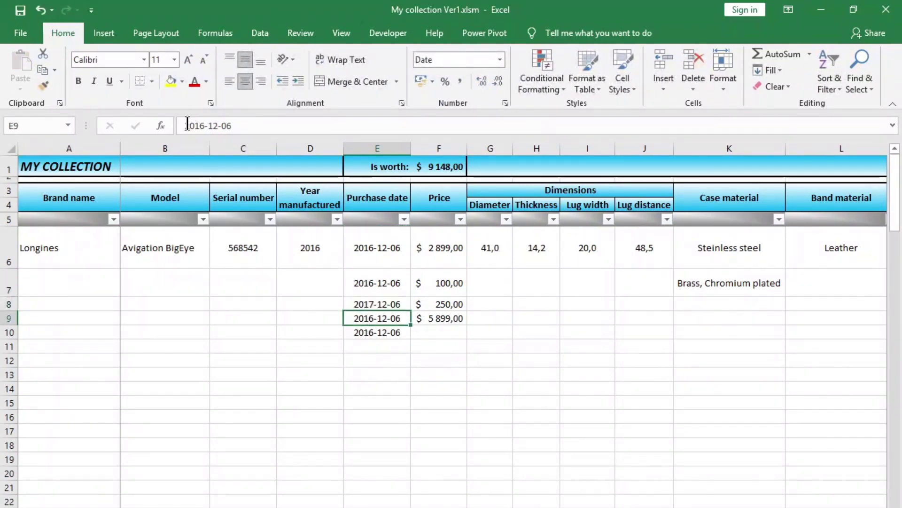
click(202, 125)
key(BackSpace)
text(7)
key(Return)
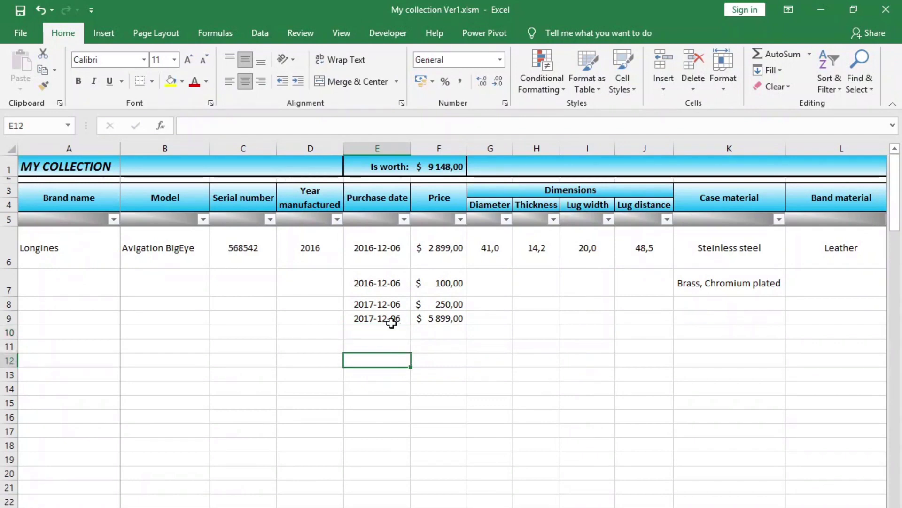
Filter Purchase date by year to check the total, then show all years.
click(407, 254)
click(404, 219)
click(264, 388)
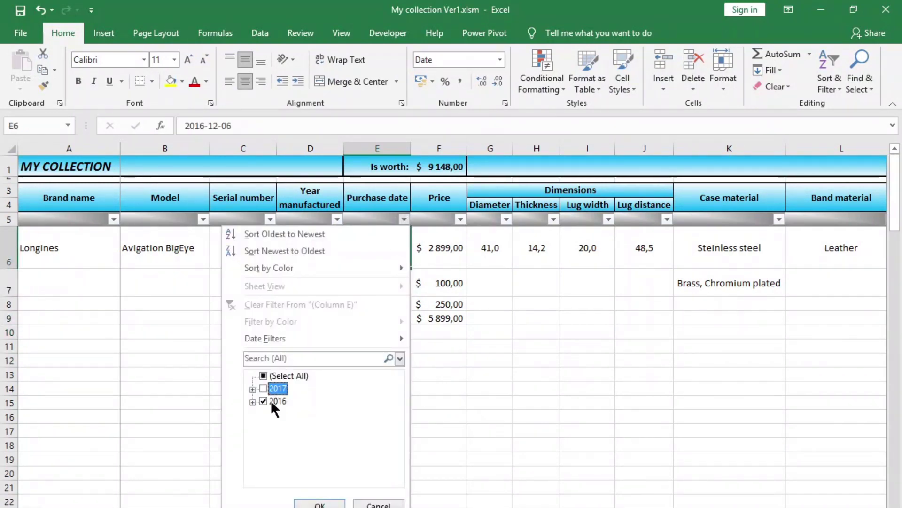
click(320, 504)
click(437, 171)
click(377, 318)
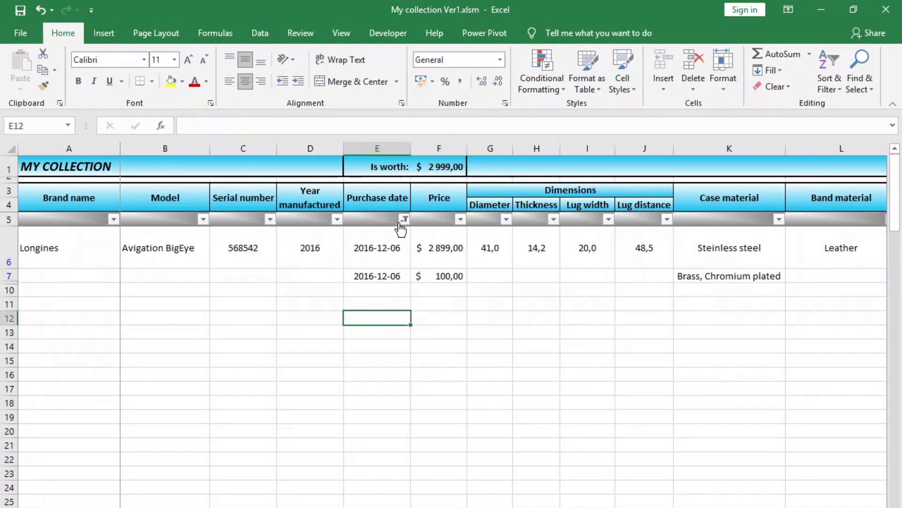
click(404, 219)
click(320, 504)
drag(439, 233, 439, 247)
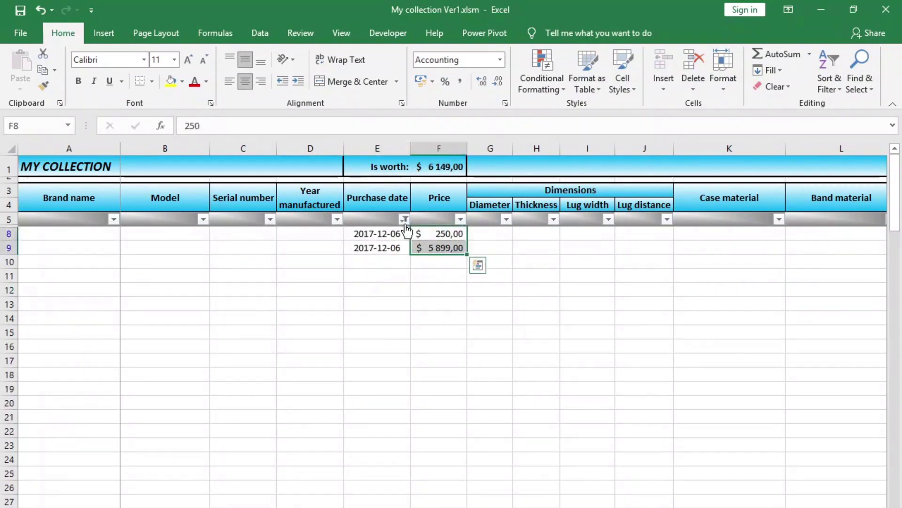
click(403, 219)
click(263, 376)
click(320, 504)
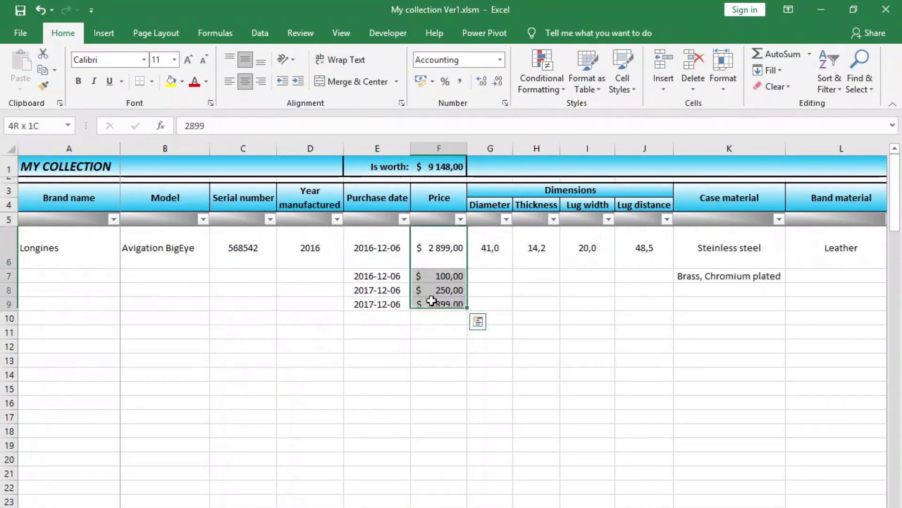
Delete the test dates and prices E7:F10 and the K7 test entry.
drag(378, 276, 439, 319)
key(Delete)
click(681, 271)
key(Delete)
key(Return)
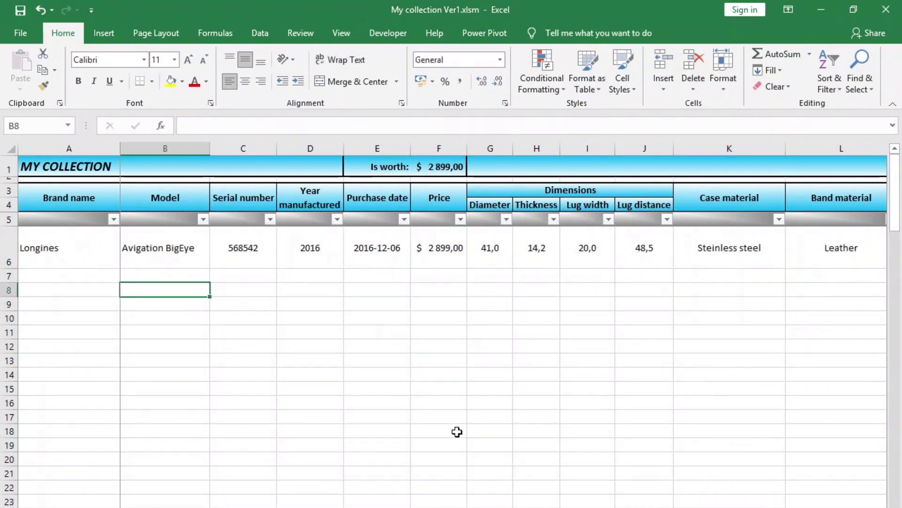
scroll(459, 431, right, 5)
scroll(459, 431, right, 3)
Widen the Sell price and Sell date columns.
click(820, 165)
drag(857, 149, 864, 147)
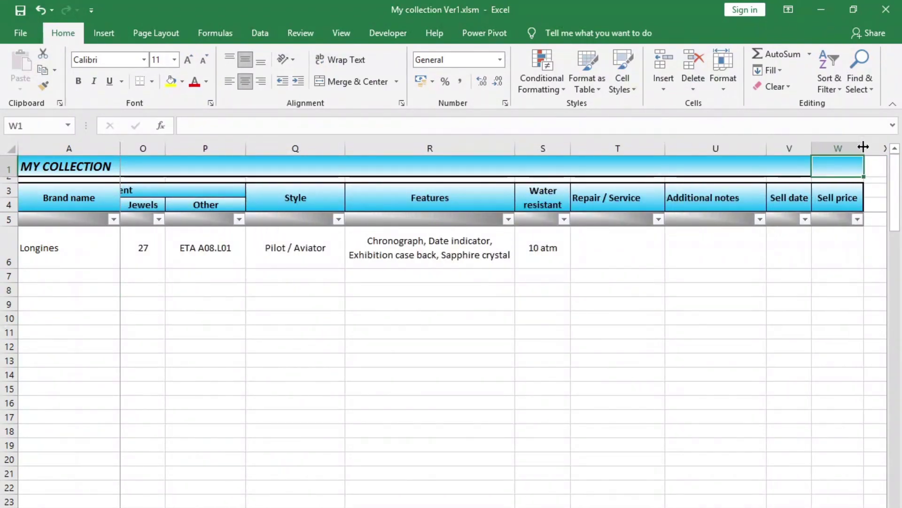
drag(810, 153, 833, 153)
Enter 'Bought in Singapore' as the Longines watch's additional note.
click(702, 253)
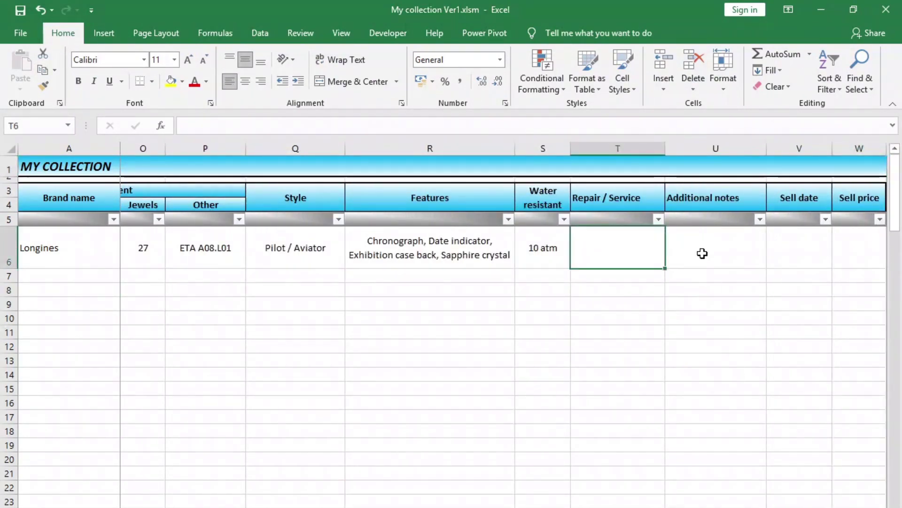
text(Bought in jewe)
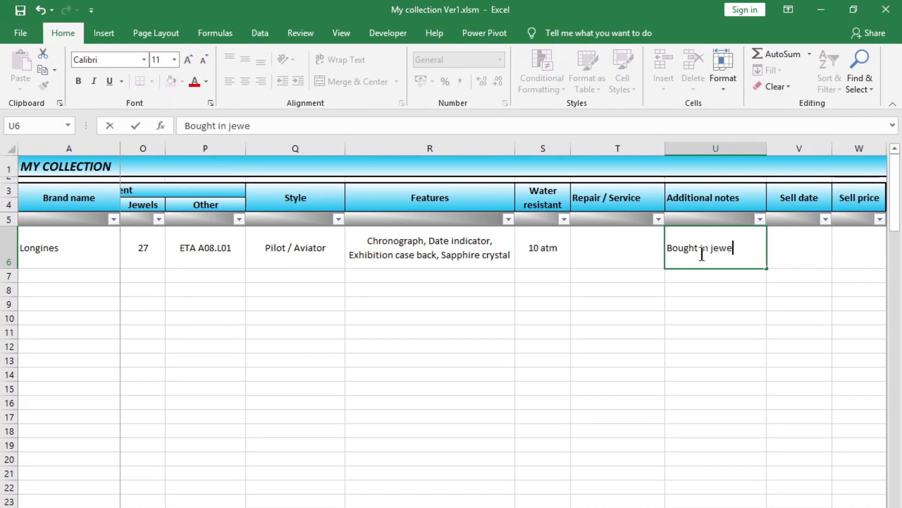
double_click(725, 249)
text(S)
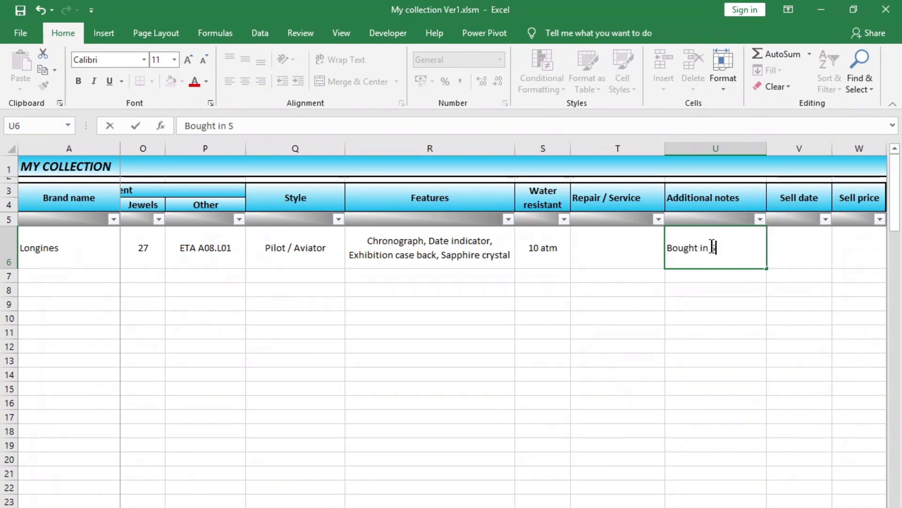
text(ingapore)
key(Return)
Delete the Longines watch's serial number 568542.
click(687, 246)
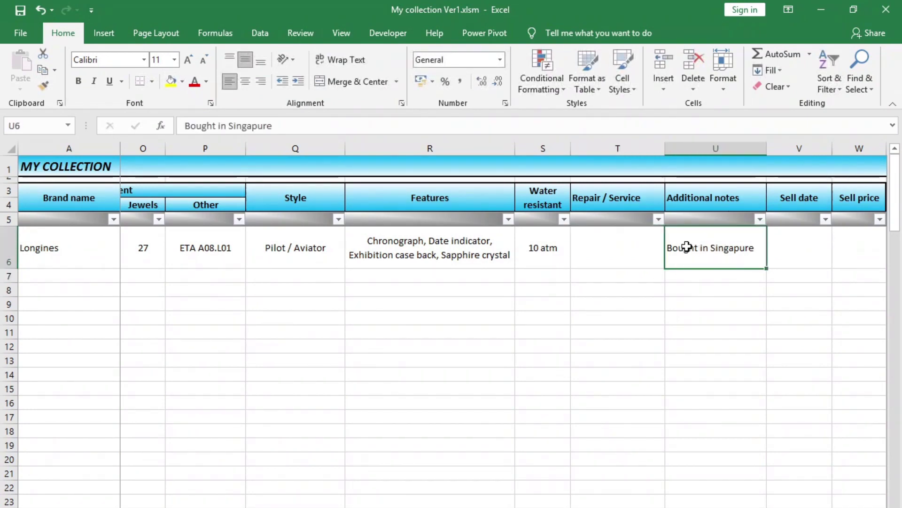
scroll(470, 249, left, 3)
scroll(329, 249, left, 5)
click(249, 251)
key(Delete)
key(Right)
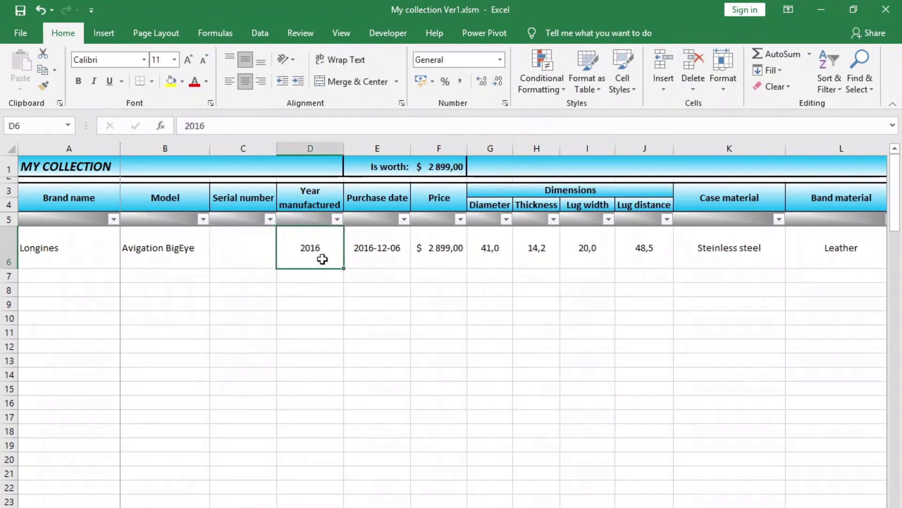
Give all Case material cells the input message 'Select' / 'Multi-selection is possible!'.
key(Right)
key(Right)
key(Right)
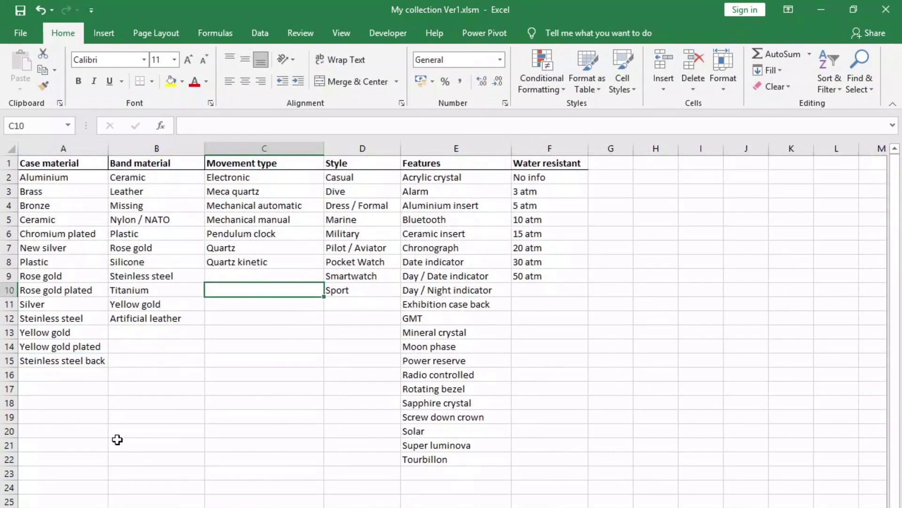
click(762, 265)
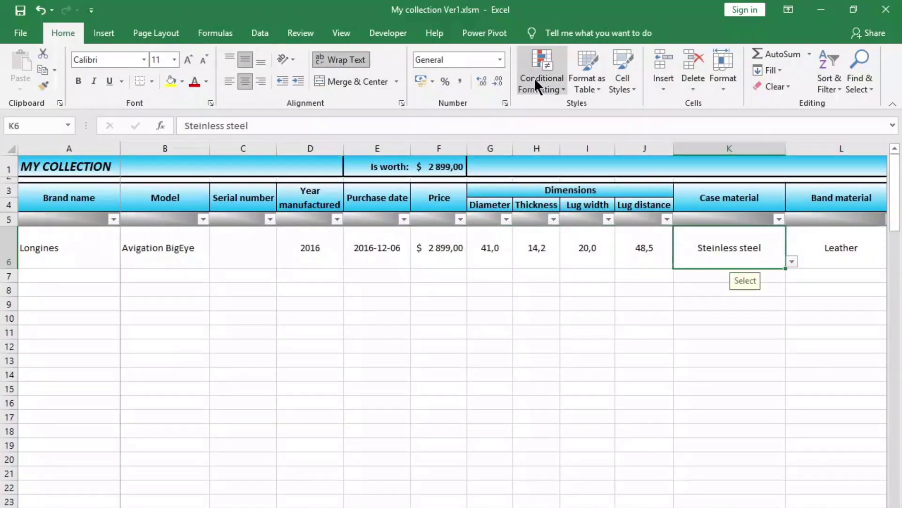
click(260, 33)
click(517, 86)
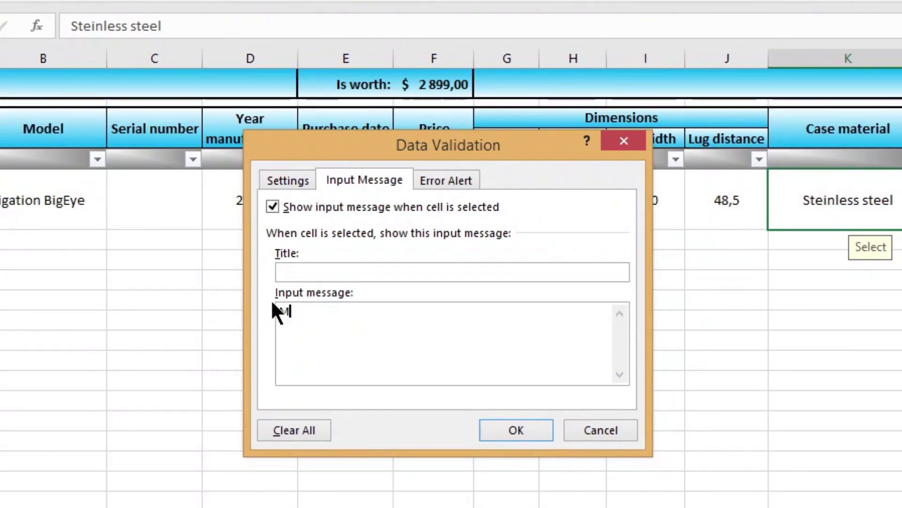
text(ulti)
text( selection is possible)
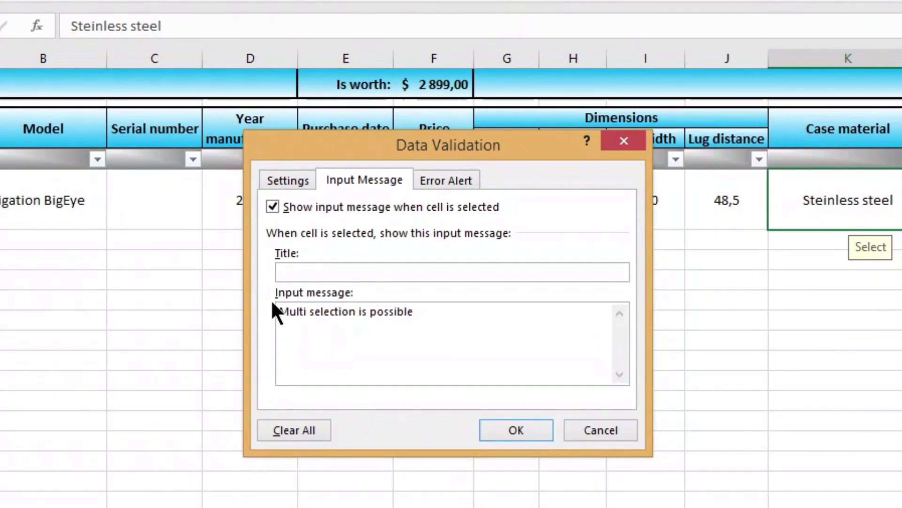
click(310, 312)
text(-)
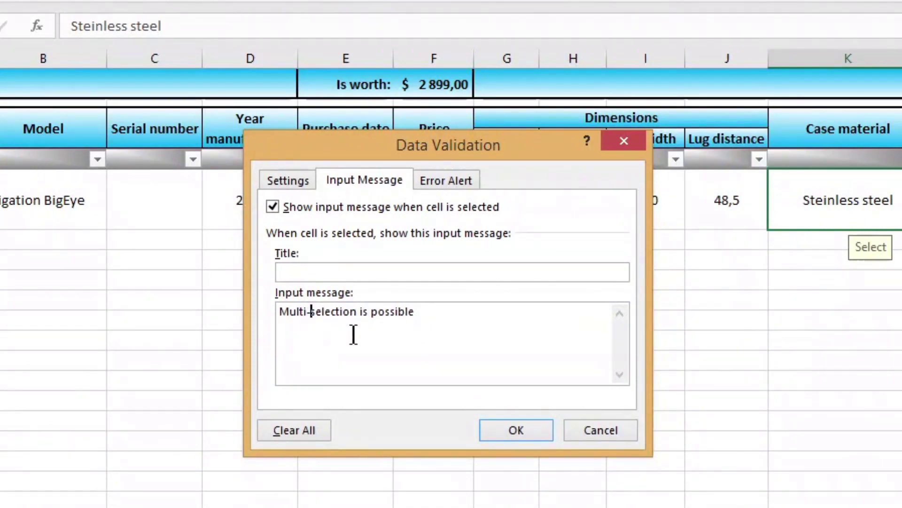
click(288, 181)
click(272, 391)
click(516, 430)
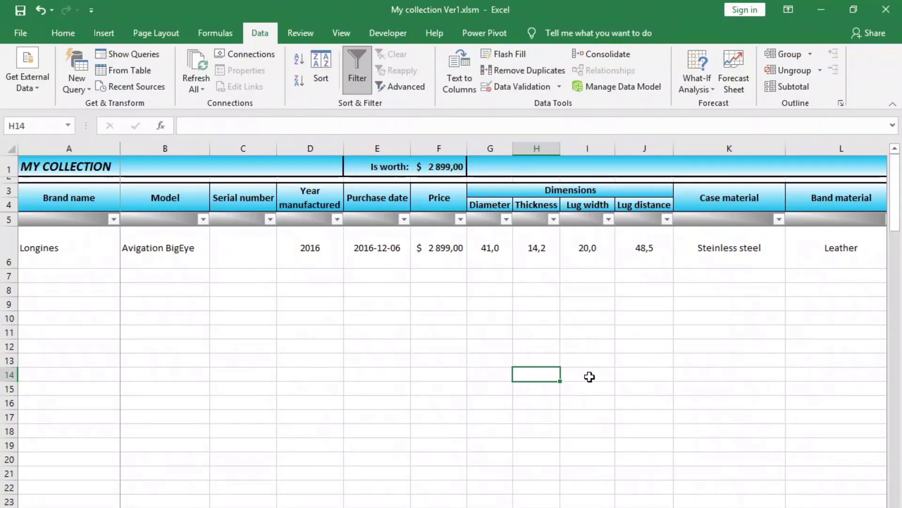
Apply the same 'Multi-selection is possible!' input message to all Band material cells.
key(Right)
key(Right)
key(Right)
key(Right)
key(Up)
key(Up)
key(Up)
key(Up)
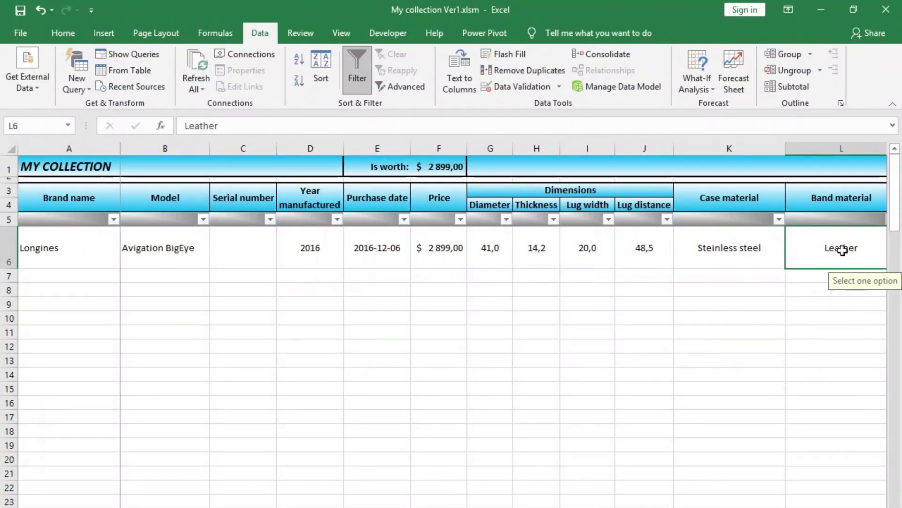
click(517, 86)
click(282, 322)
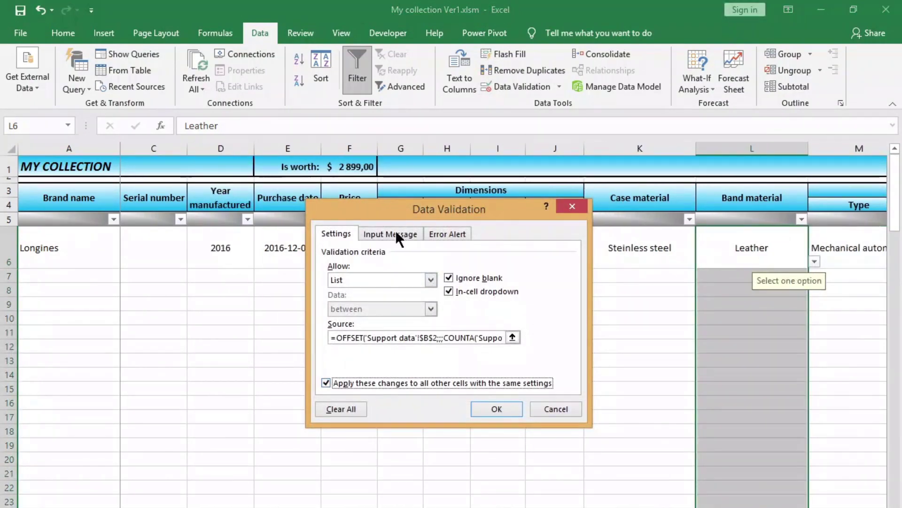
click(390, 233)
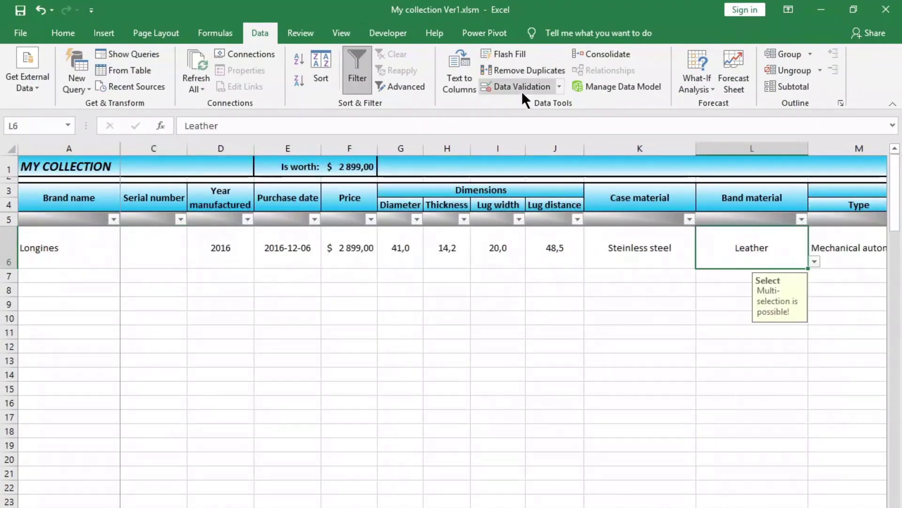
click(522, 89)
click(511, 336)
key(Return)
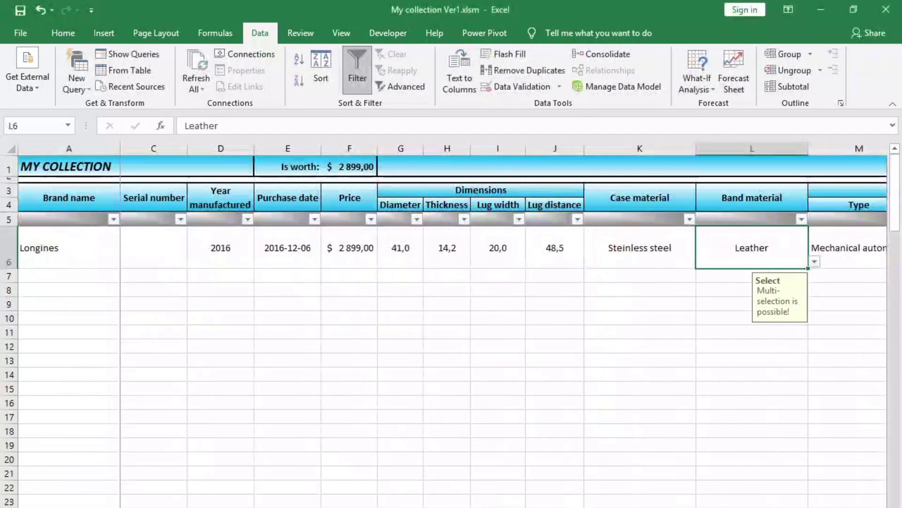
Fill A51:F51 with a two-colour white-to-black gradient.
drag(63, 430, 526, 437)
click(63, 33)
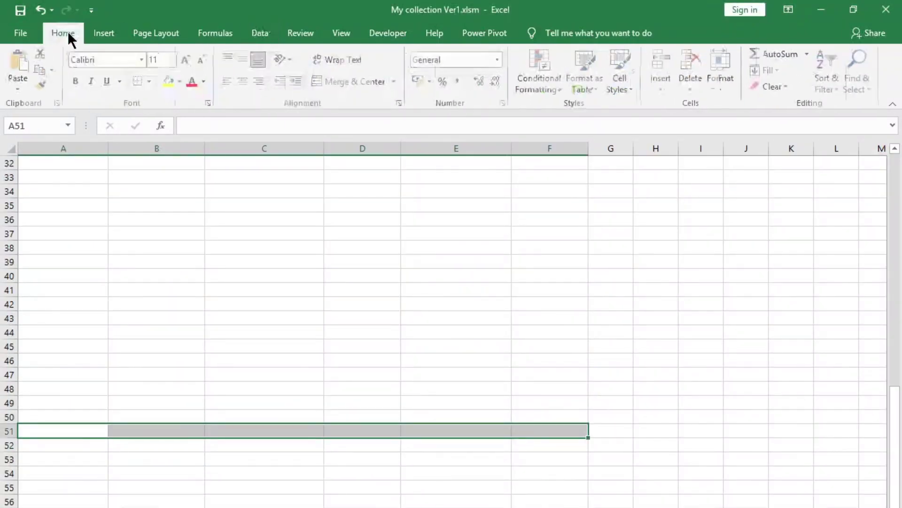
click(182, 81)
click(179, 125)
right_click(221, 430)
click(266, 374)
click(124, 389)
click(306, 306)
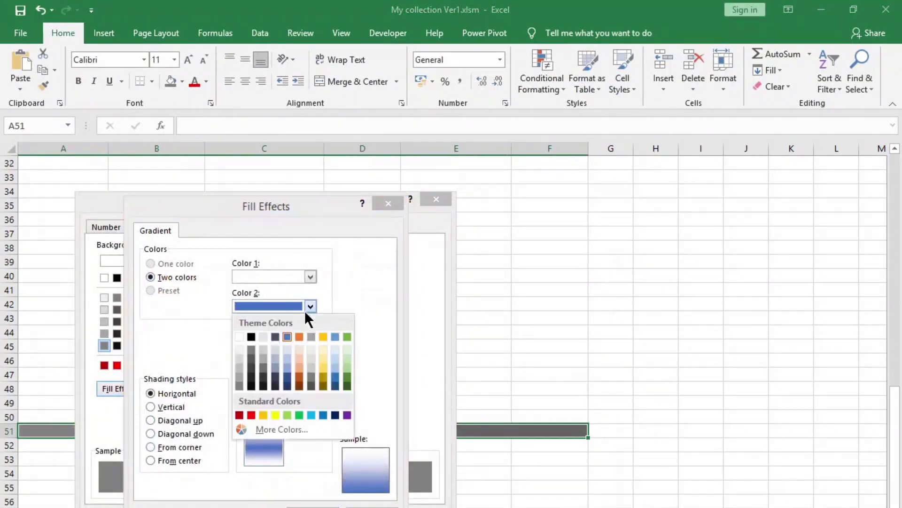
click(253, 330)
key(Return)
key(Return)
click(362, 488)
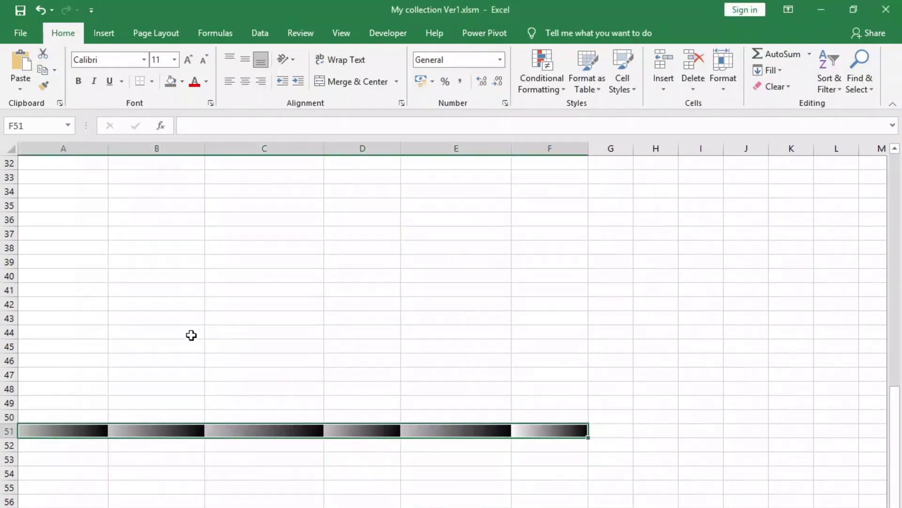
Put red, right-aligned END labels in A51 through F51.
scroll(191, 334, down, 1)
click(157, 275)
scroll(254, 416, up, 11)
scroll(253, 416, down, 11)
click(76, 409)
text(END)
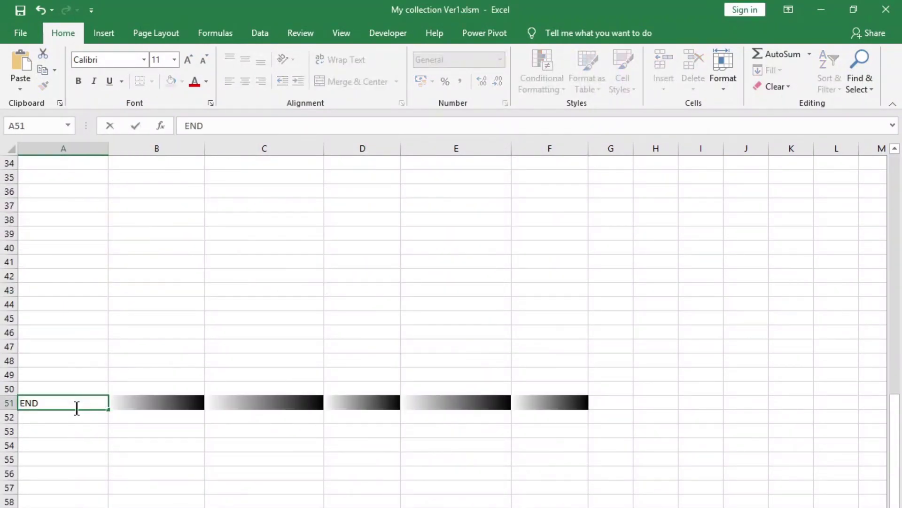
key(Return)
click(64, 402)
mouse_move(108, 409)
mouse_down()
mouse_move(403, 413)
mouse_move(553, 402)
mouse_up()
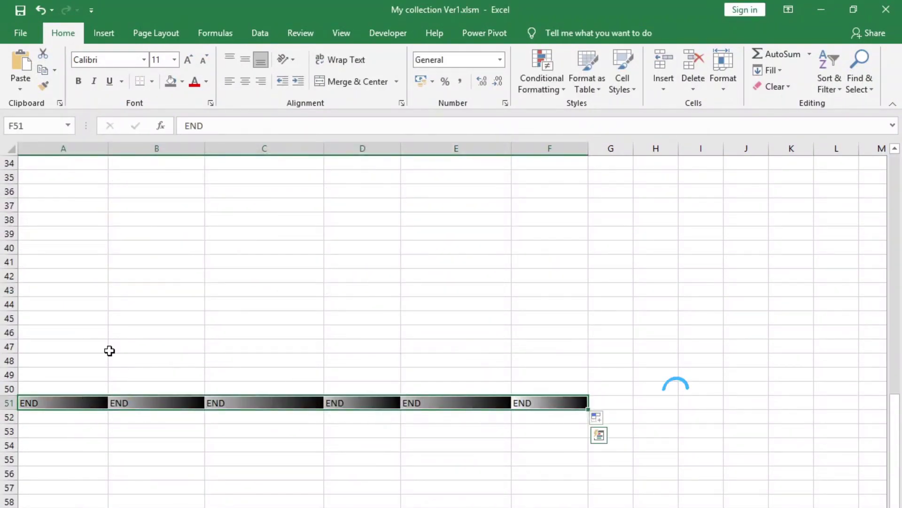
click(261, 81)
click(206, 81)
click(207, 204)
click(292, 276)
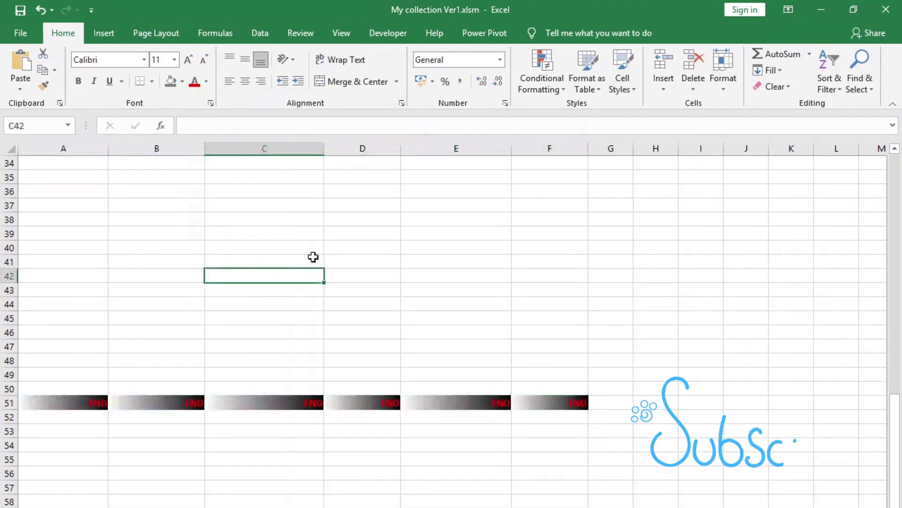
scroll(374, 326, up, 11)
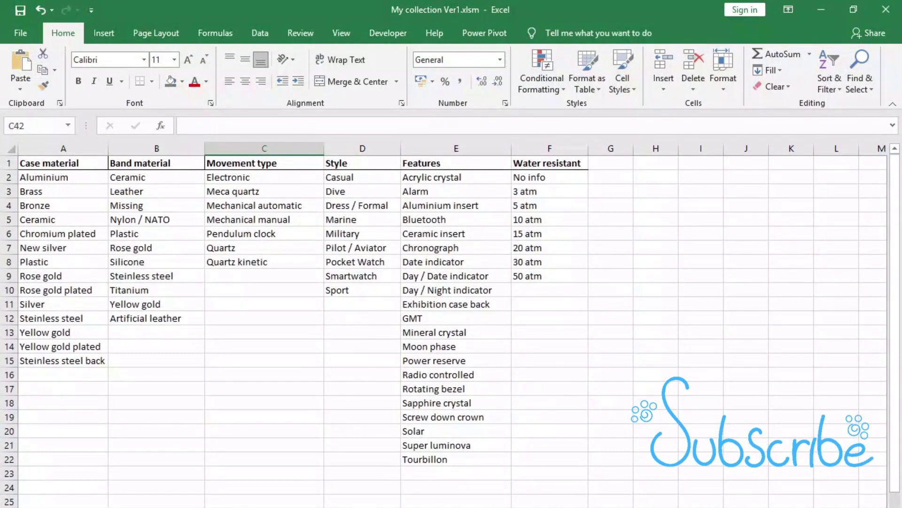
Add 100 atm in F10, below 50 atm in the Water resistant list.
click(522, 290)
text(100 atm)
key(Return)
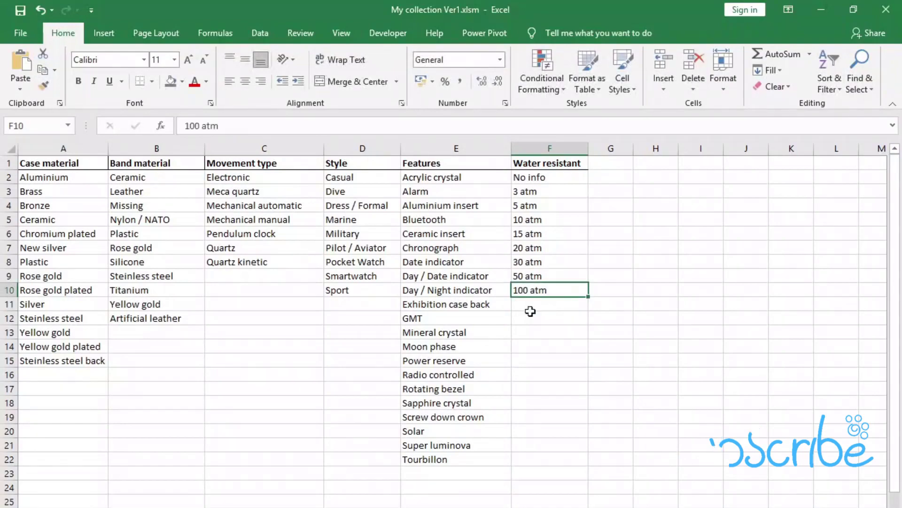
On MY COLLECTION, check S7's water resistance drop-down and select the watch rows.
key(ctrl+Page_Up)
key(Tab)
key(Tab)
key(Tab)
key(Tab)
key(Tab)
key(Tab)
click(577, 276)
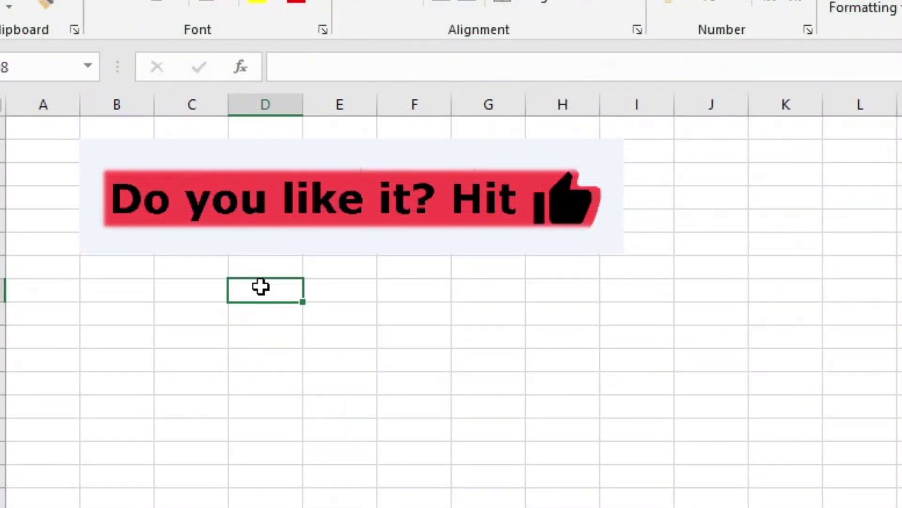
click(413, 407)
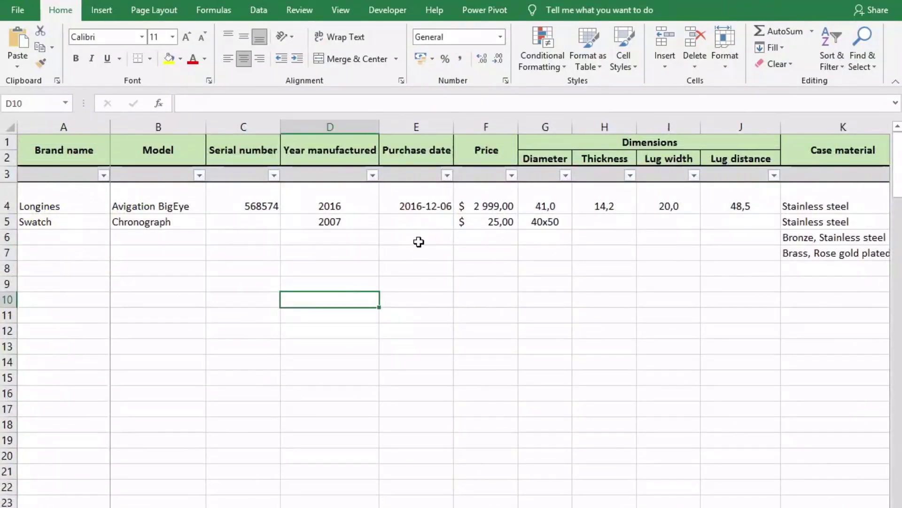
mouse_move(416, 206)
mouse_down()
mouse_move(473, 228)
mouse_move(739, 204)
mouse_up()
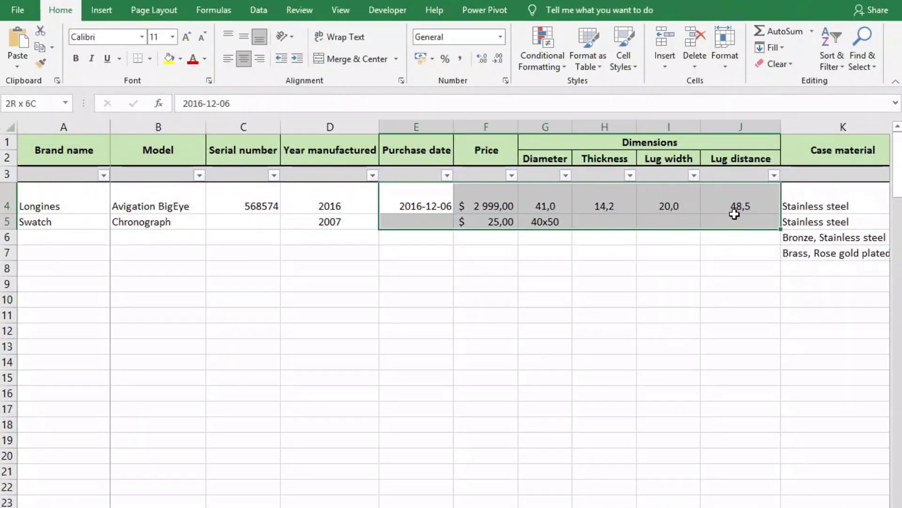
click(716, 271)
mouse_move(715, 271)
mouse_down()
mouse_move(721, 248)
mouse_move(36, 260)
mouse_up()
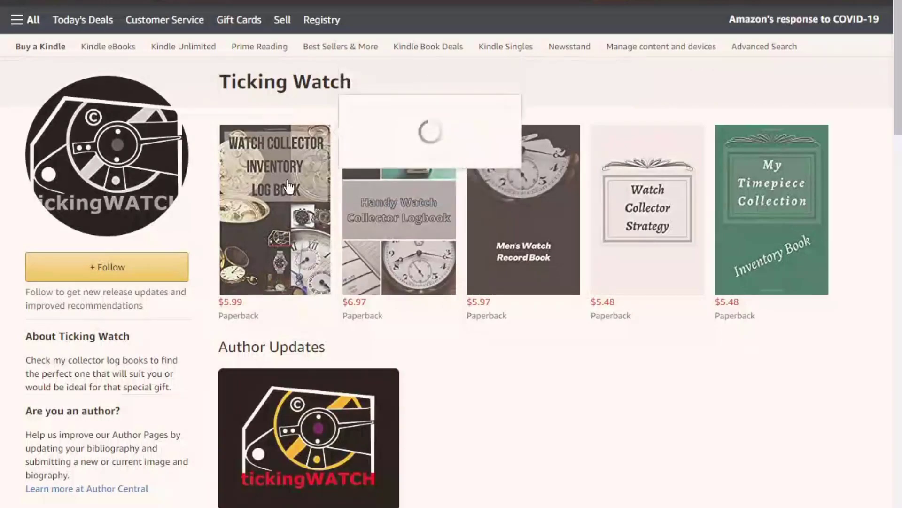
mouse_move(343, 275)
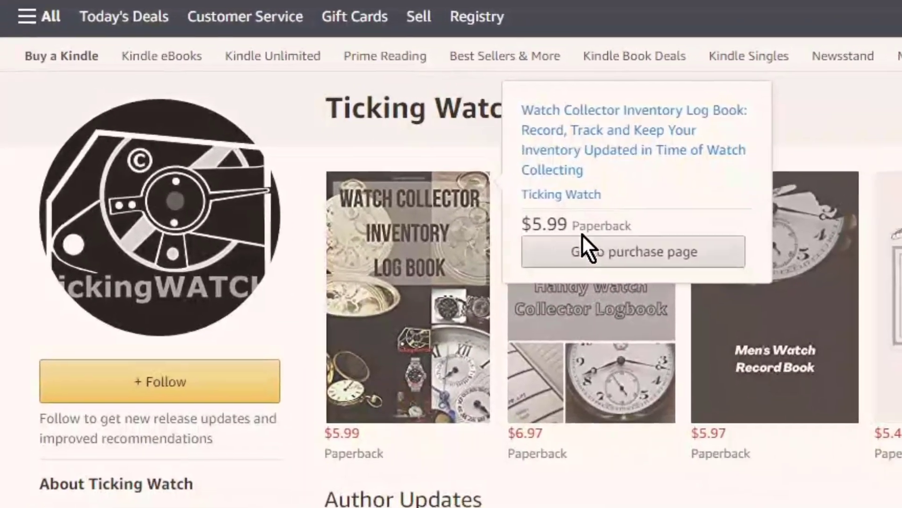
click(582, 233)
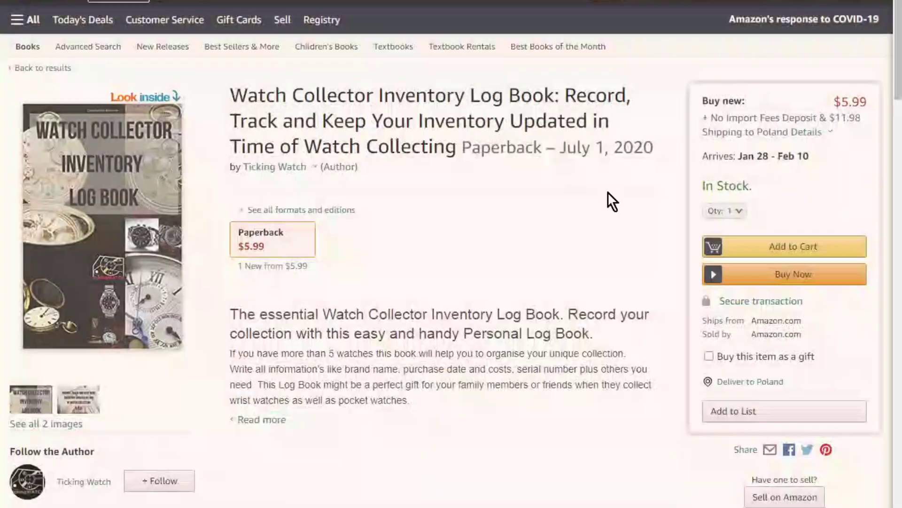
click(170, 168)
scroll(531, 340, down, 5)
scroll(531, 340, down, 5)
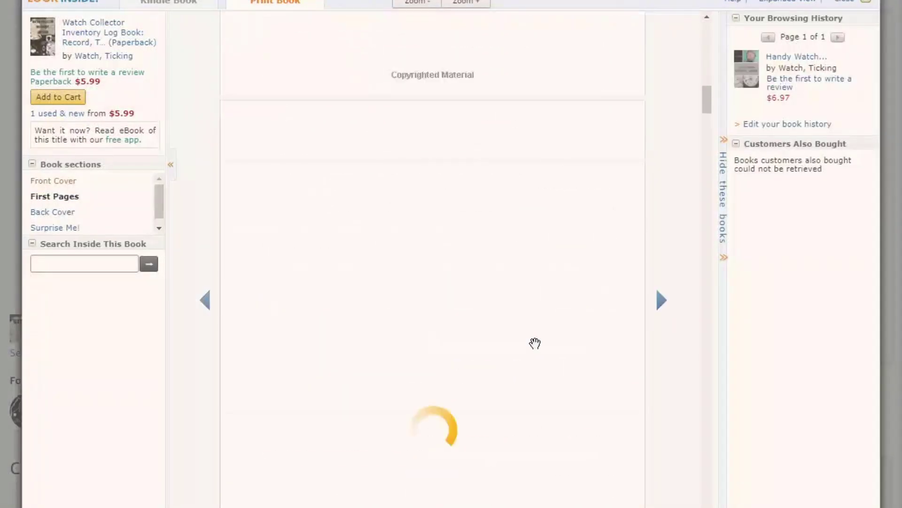
scroll(528, 340, up, 2)
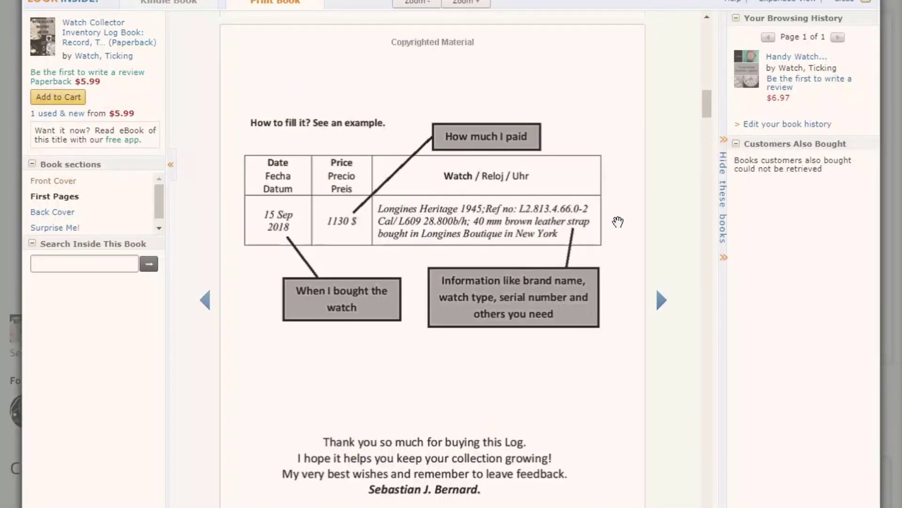
drag(707, 96, 709, 201)
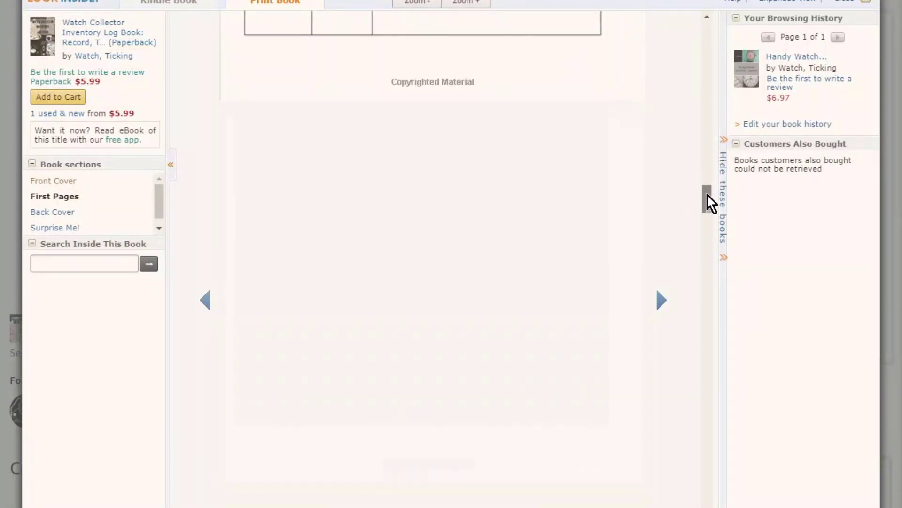
click(867, 5)
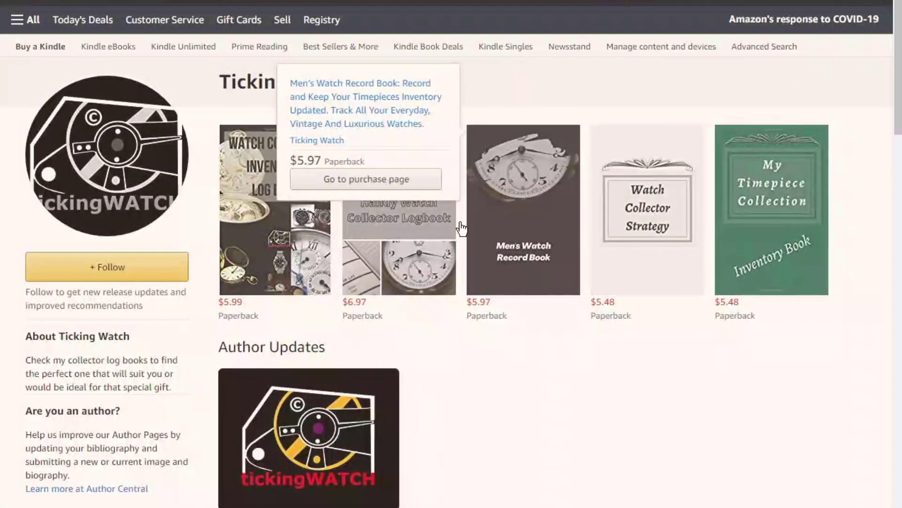
click(388, 123)
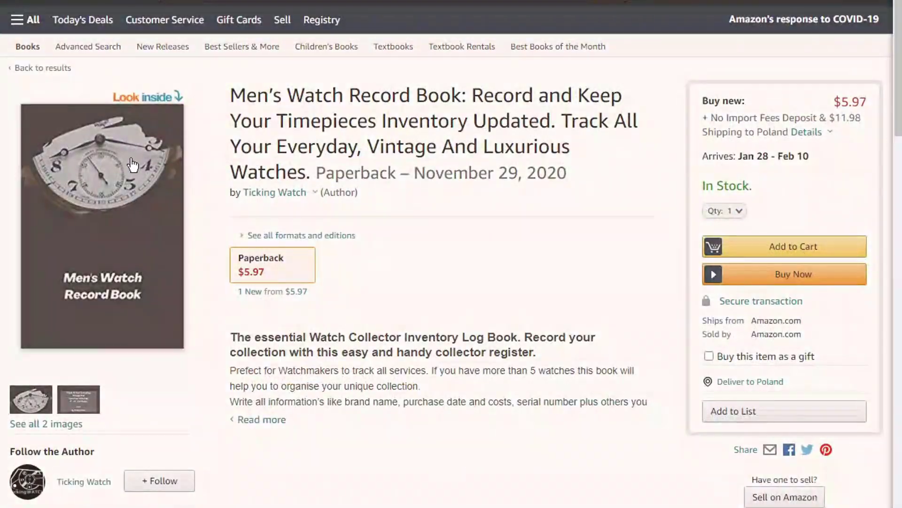
click(109, 206)
scroll(549, 284, down, 5)
scroll(548, 284, down, 5)
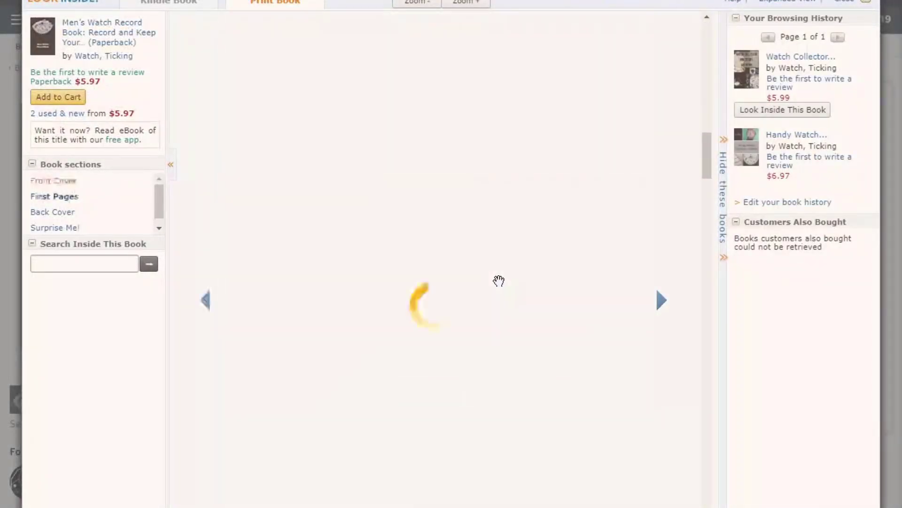
scroll(499, 280, down, 5)
scroll(488, 285, down, 5)
scroll(355, 262, down, 5)
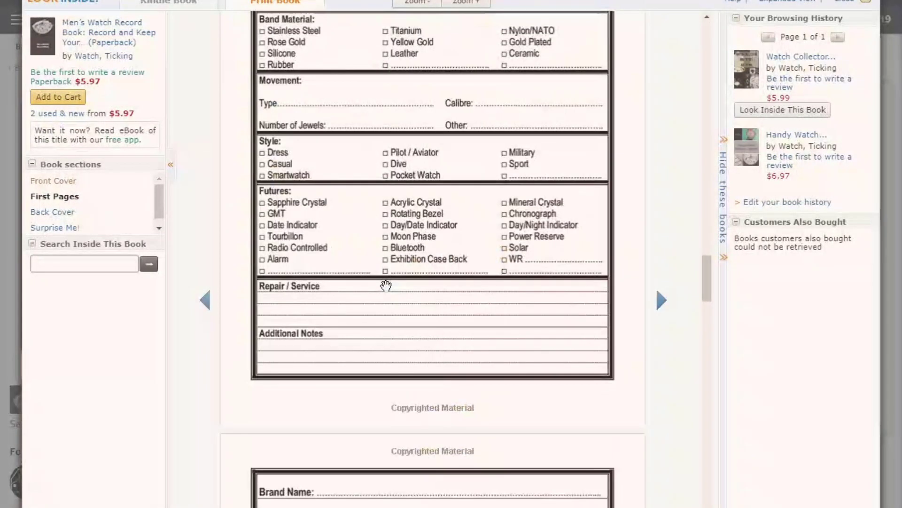
scroll(387, 286, down, 5)
scroll(390, 298, down, 3)
scroll(389, 298, up, 10)
scroll(388, 298, up, 5)
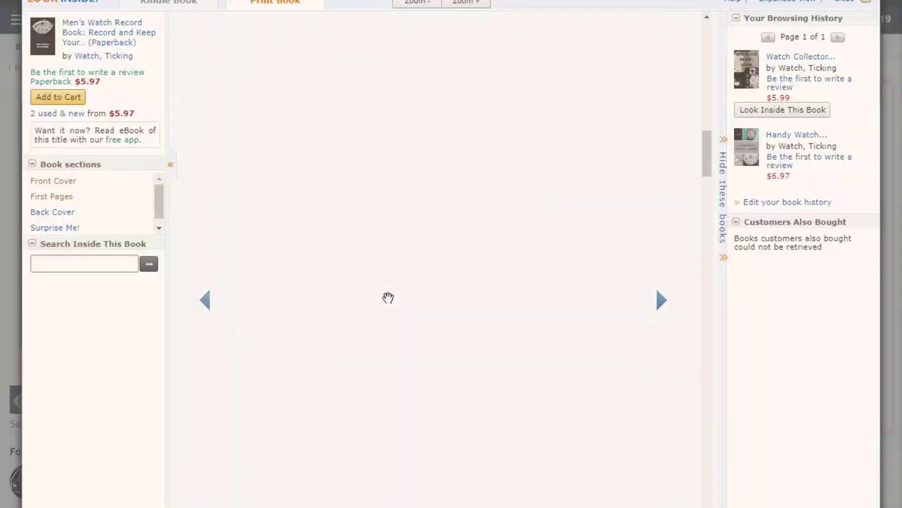
scroll(389, 298, up, 5)
click(868, 3)
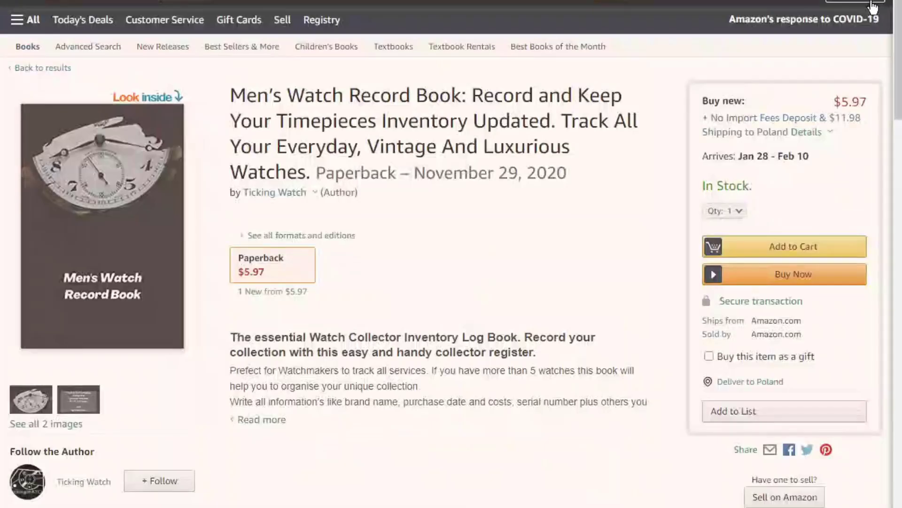
click(83, 489)
scroll(413, 261, down, 3)
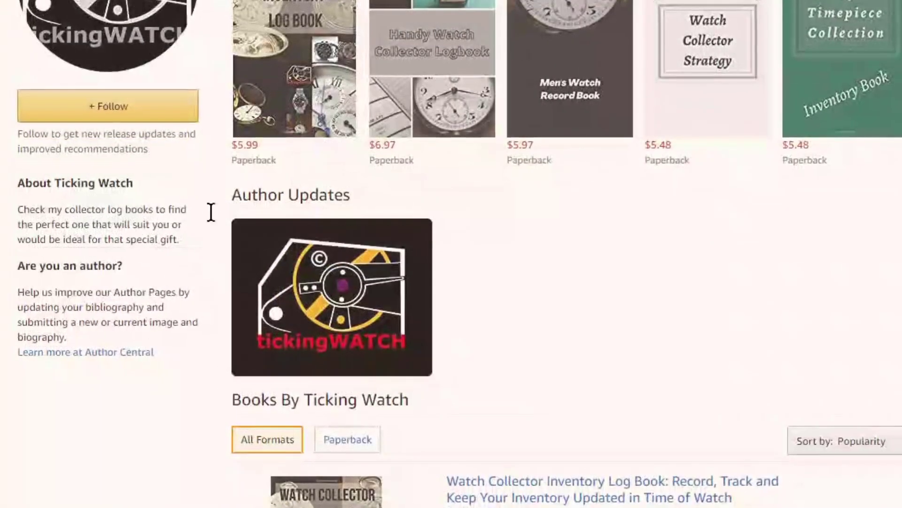